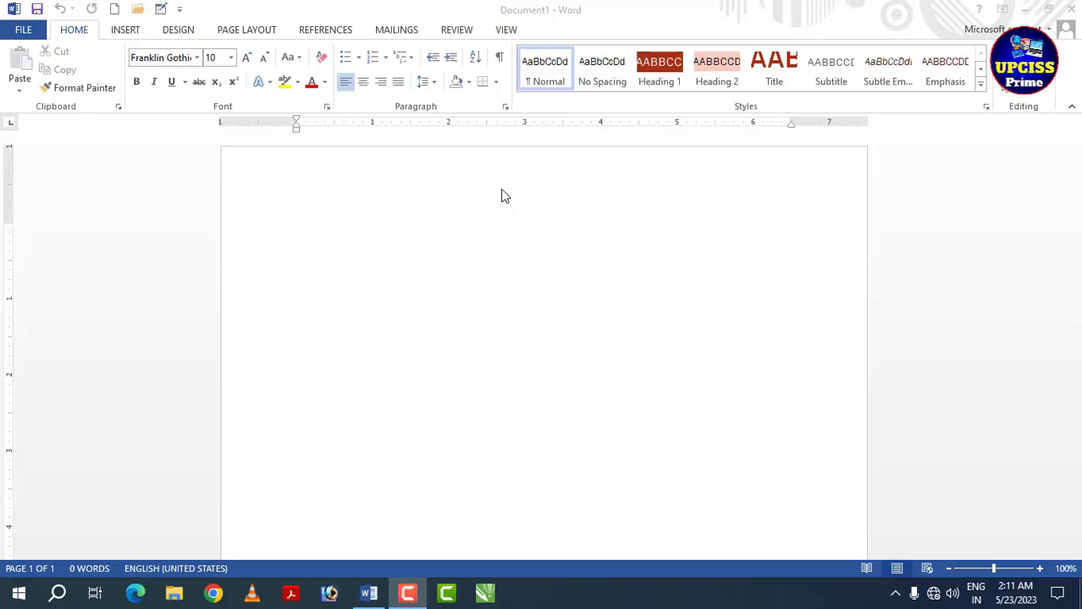
Switch the ribbon to the Review tab.
{"action": "left_click", "coordinate": [456, 34]}
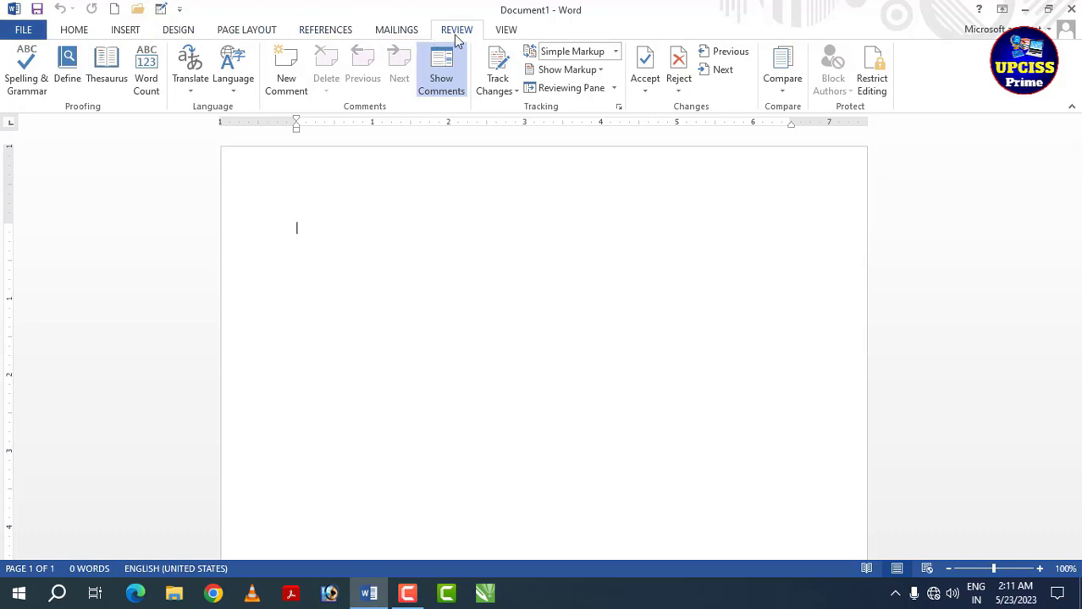
Turn off Show Comments in the Review tab's Comments group.
{"action": "left_click", "coordinate": [444, 78]}
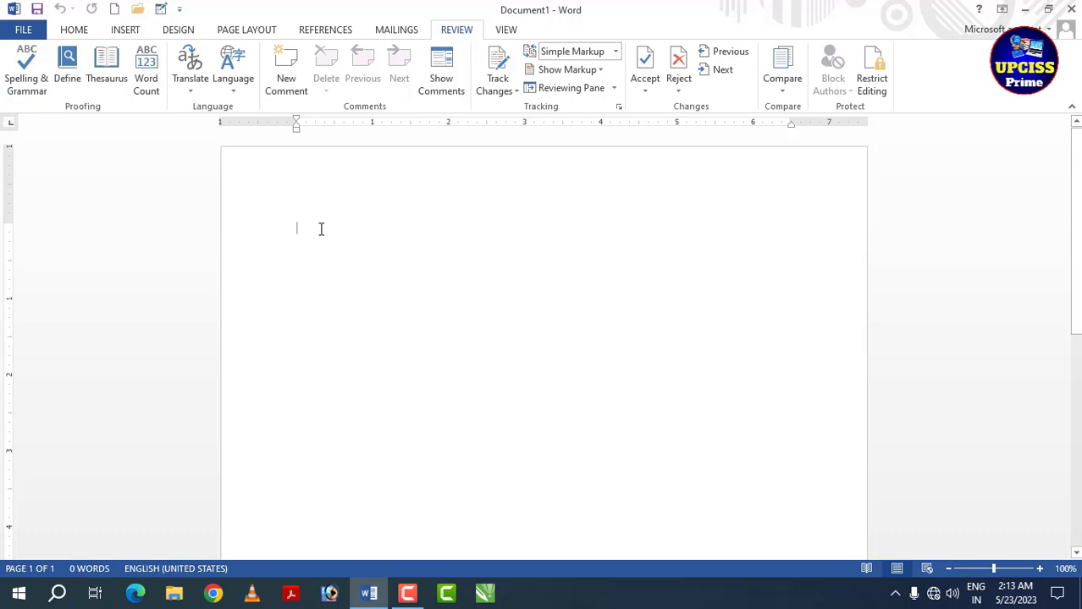
Adjust the font size with Ctrl+] and Ctrl+[, then type 'computer' and start a new line.
{"action": "key", "text": "ctrl+bracketright"}
{"action": "key", "text": "ctrl+bracketright"}
{"action": "key", "text": "ctrl+bracketright"}
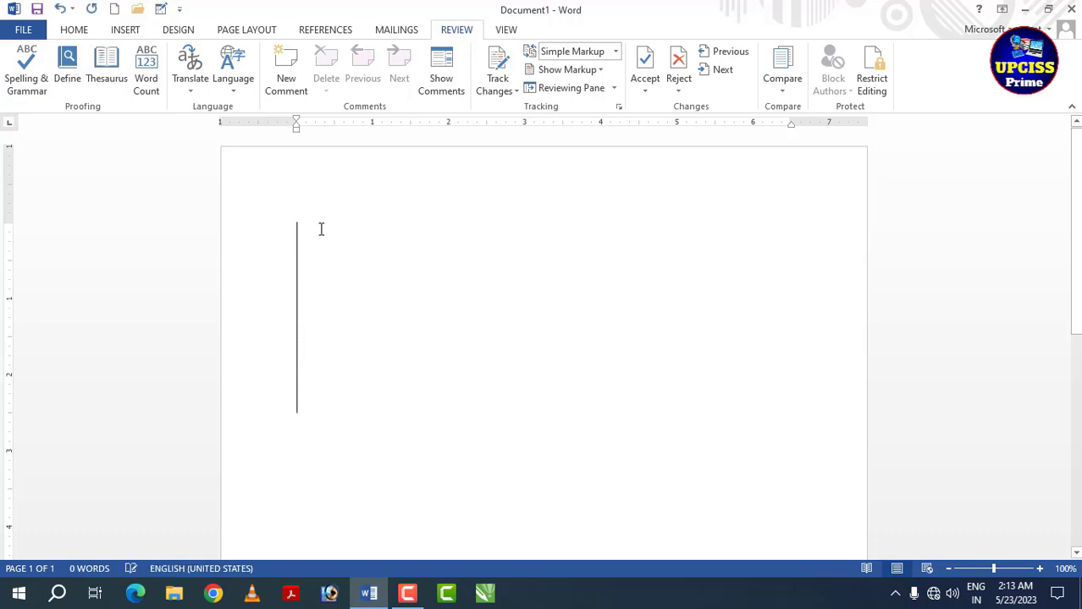
{"action": "key", "text": "ctrl+bracketleft"}
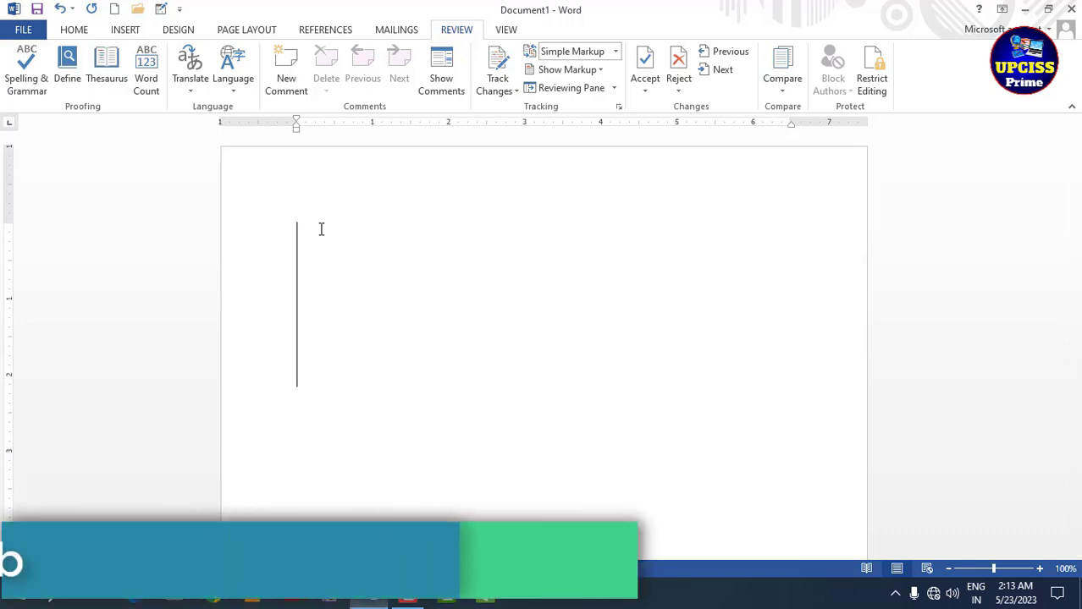
{"action": "key", "text": "ctrl+bracketleft"}
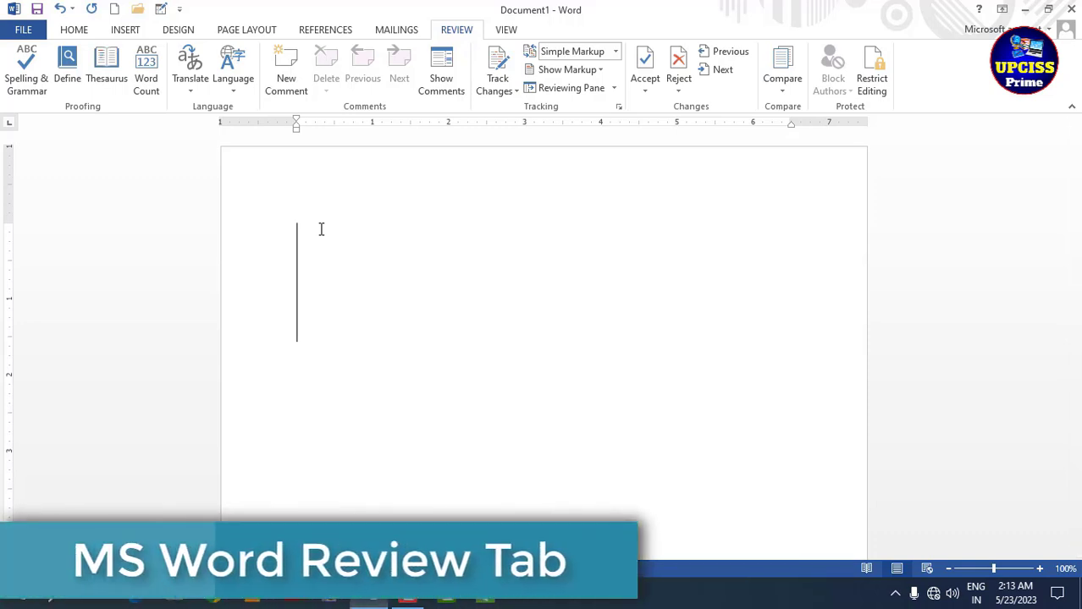
{"action": "key", "text": "ctrl+bracketleft"}
{"action": "key", "text": "ctrl+bracketleft"}
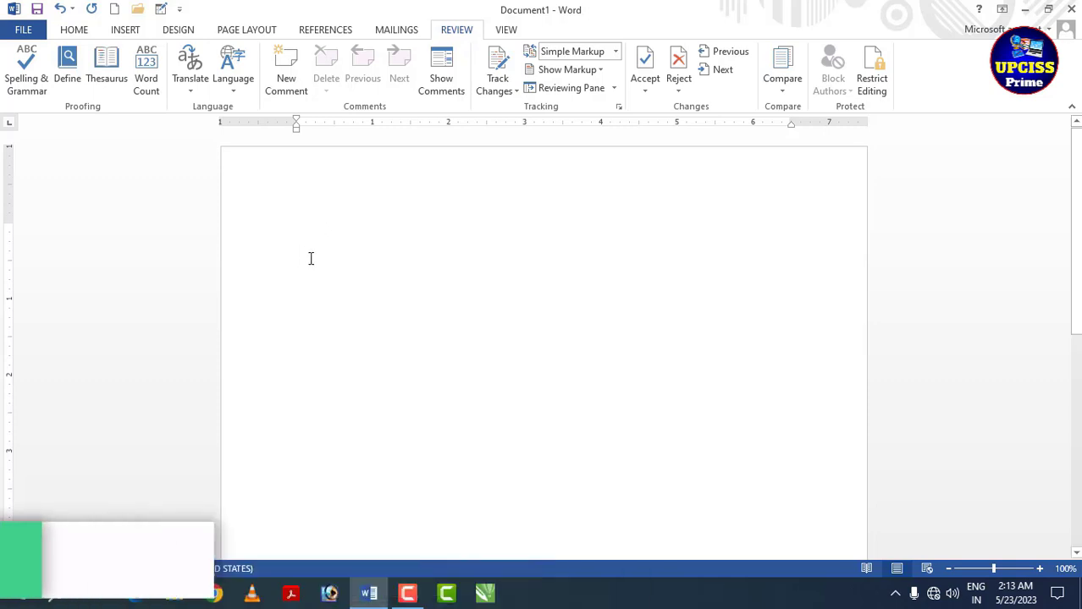
{"action": "type", "text": "comp"}
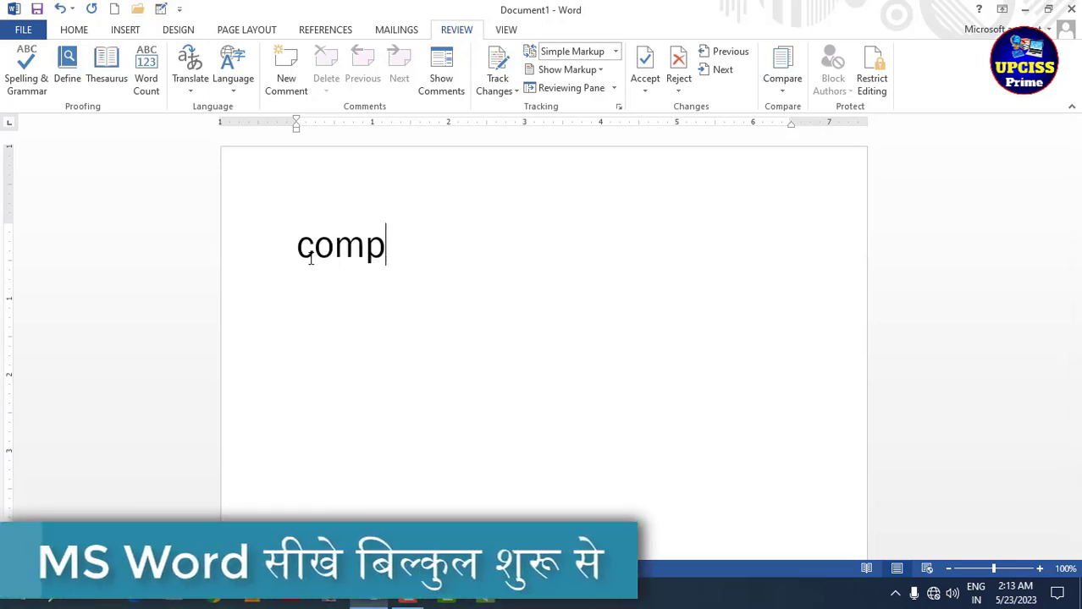
{"action": "type", "text": "uter"}
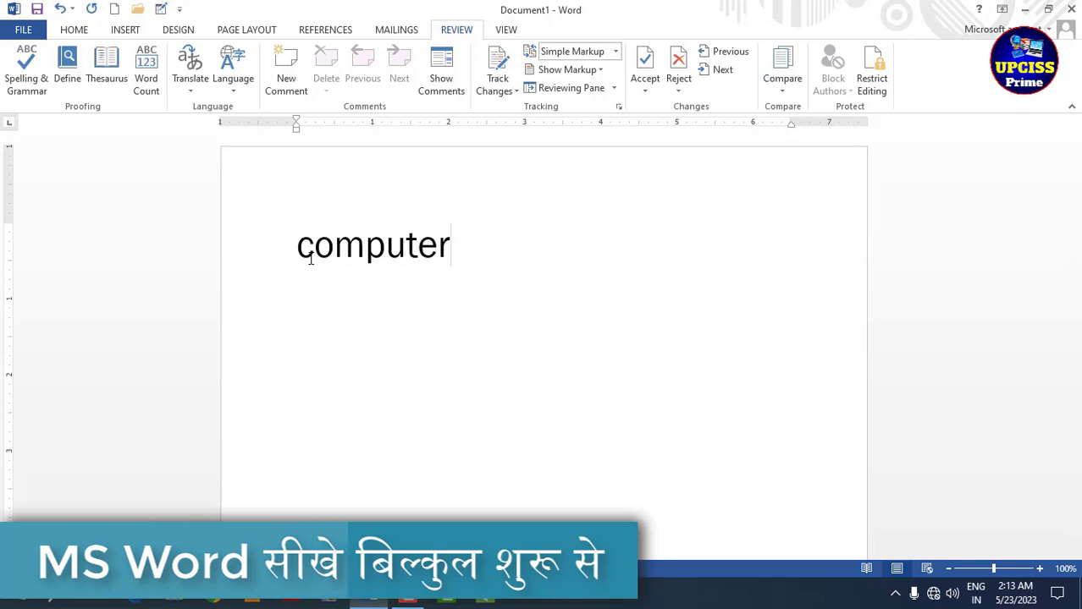
{"action": "key", "text": "Return"}
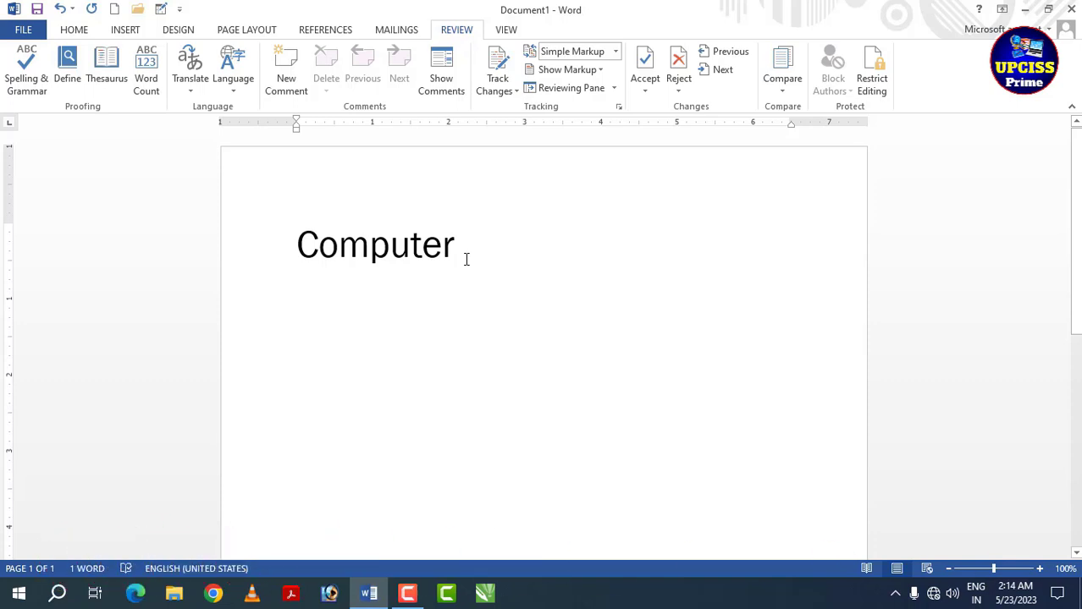
Delete the 'e' so the word reads 'Computr', then move to the empty line below.
{"action": "left_click", "coordinate": [443, 255]}
{"action": "key", "text": "BackSpace"}
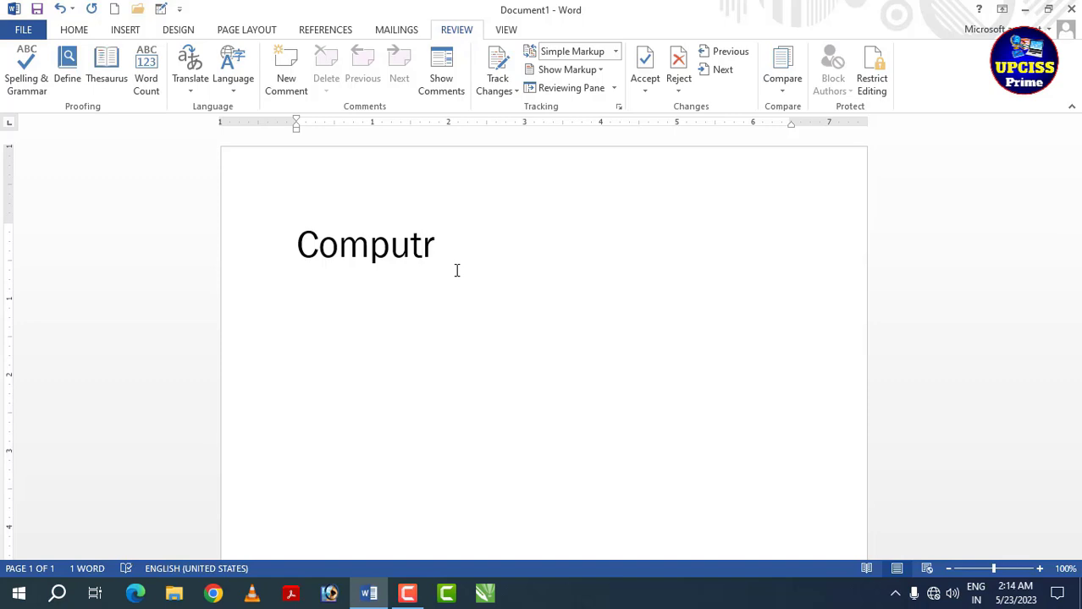
{"action": "key", "text": "Down"}
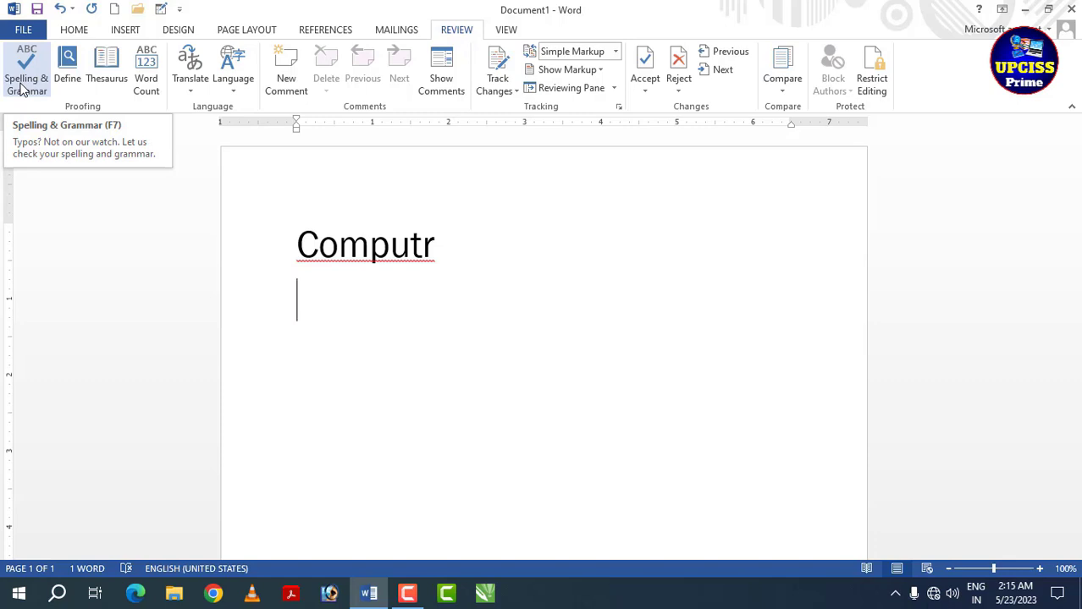
Run Spelling & Grammar and replace 'Computr' with the suggested 'Computer'.
{"action": "left_click", "coordinate": [23, 89]}
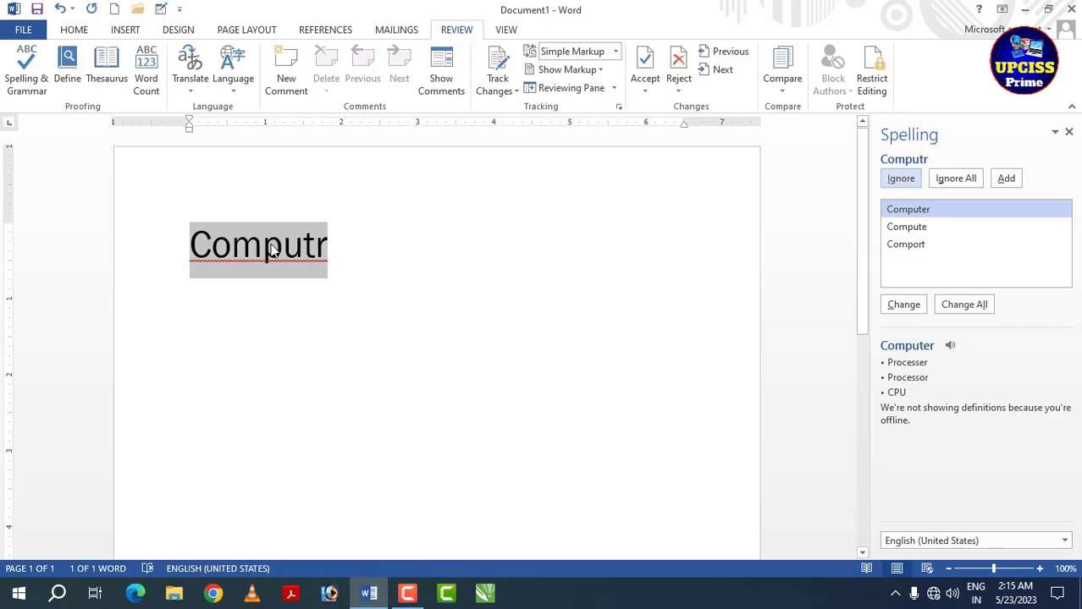
{"action": "left_click", "coordinate": [923, 211]}
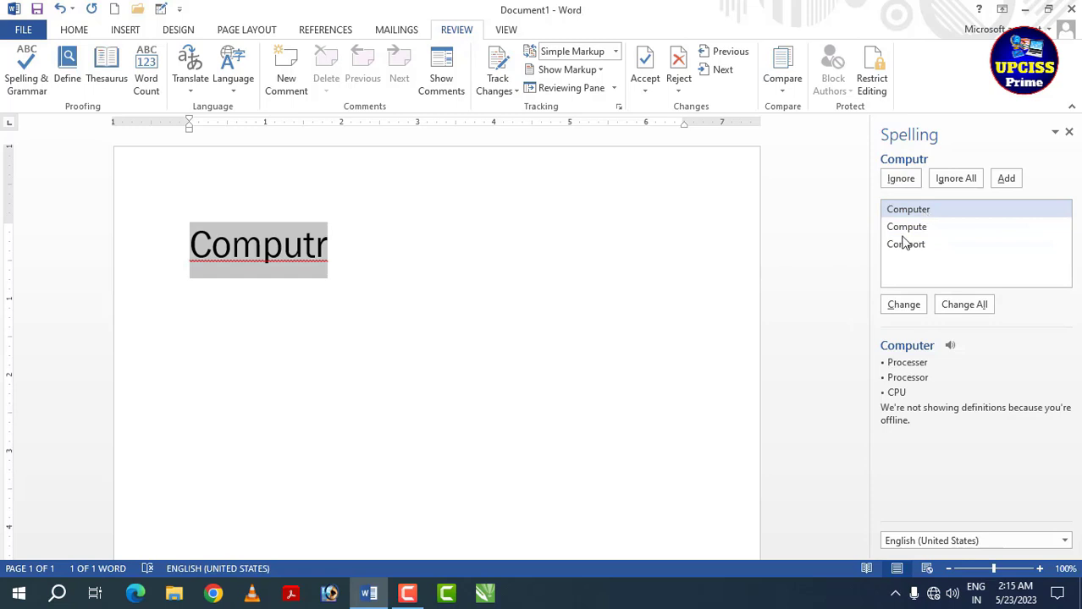
{"action": "left_click", "coordinate": [899, 308]}
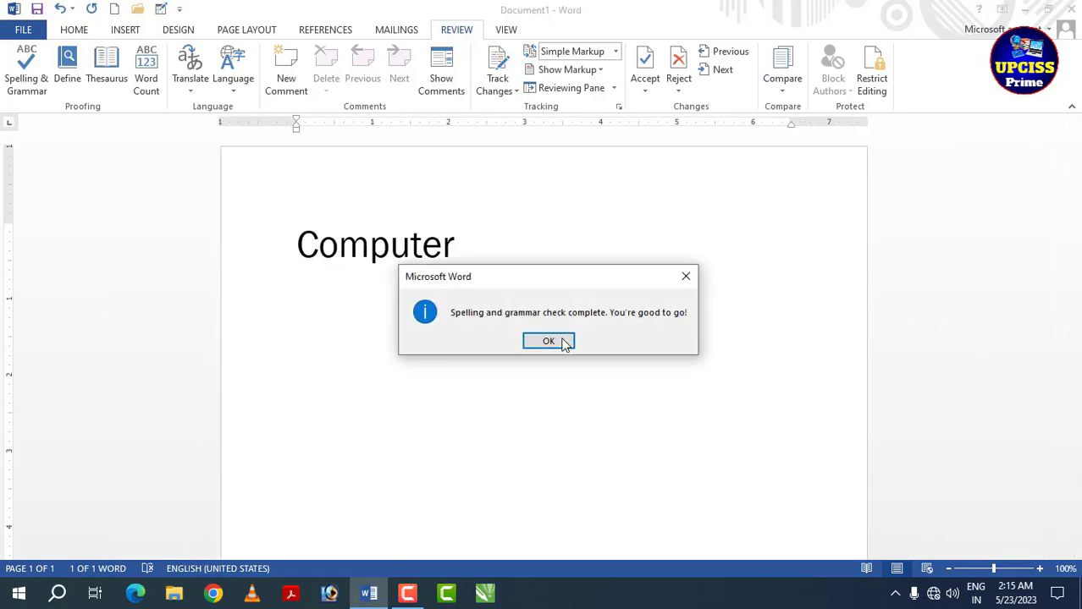
{"action": "left_click", "coordinate": [559, 341]}
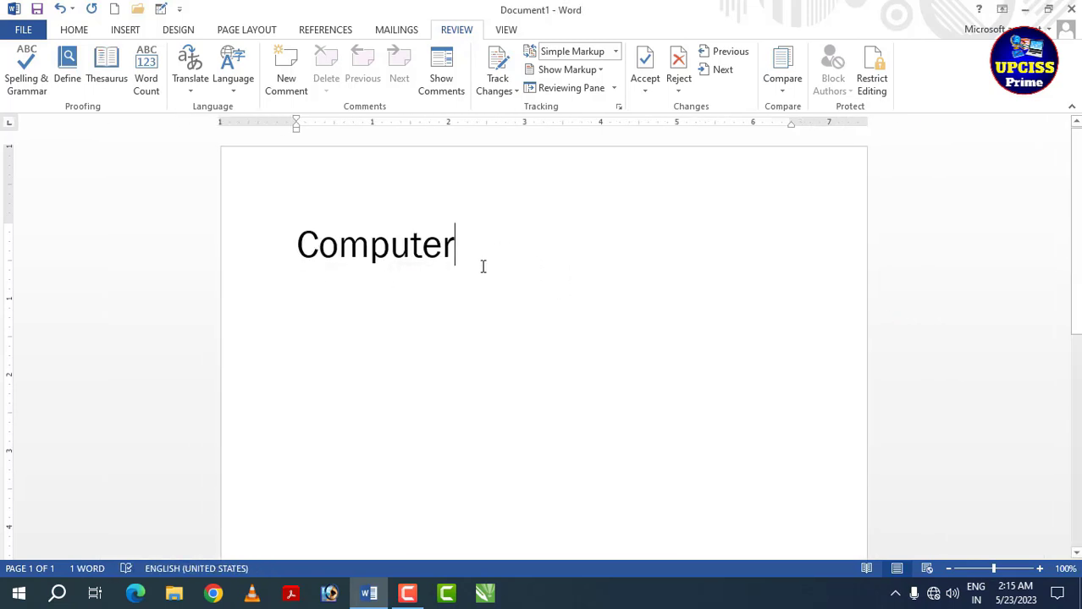
Type a person's full name and the town 'lakimpur' on separate lines below Computer.
{"action": "key", "text": "Return"}
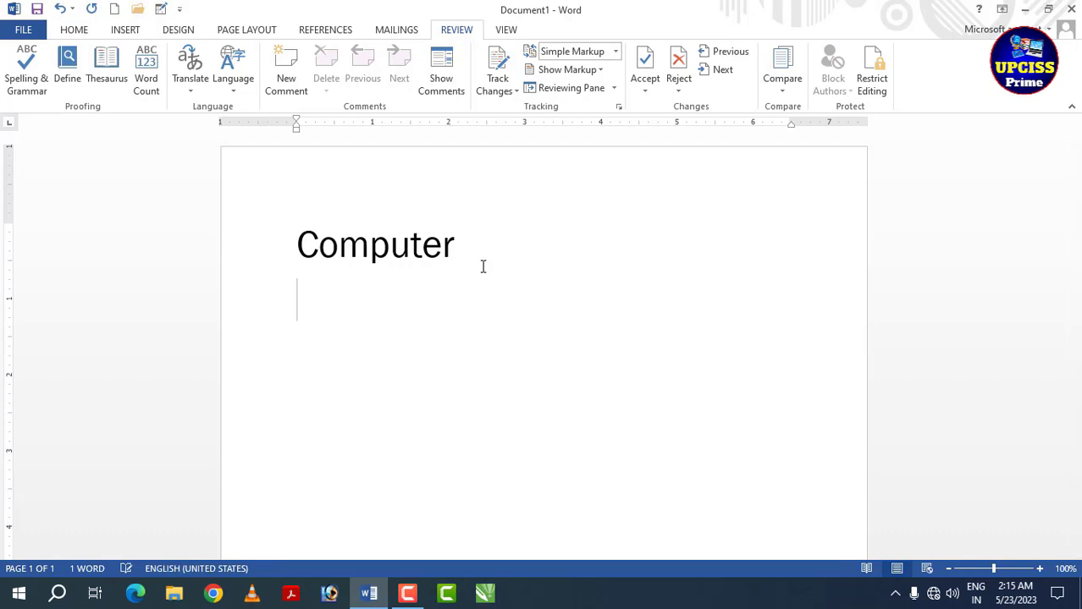
{"action": "type", "text": "rohit"}
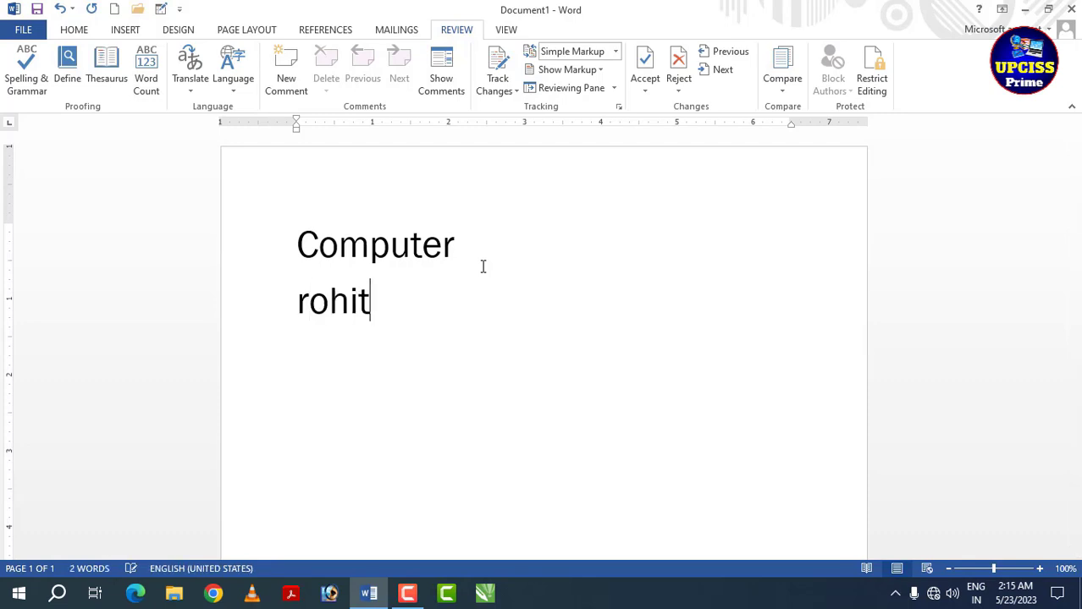
{"action": "type", "text": " verma"}
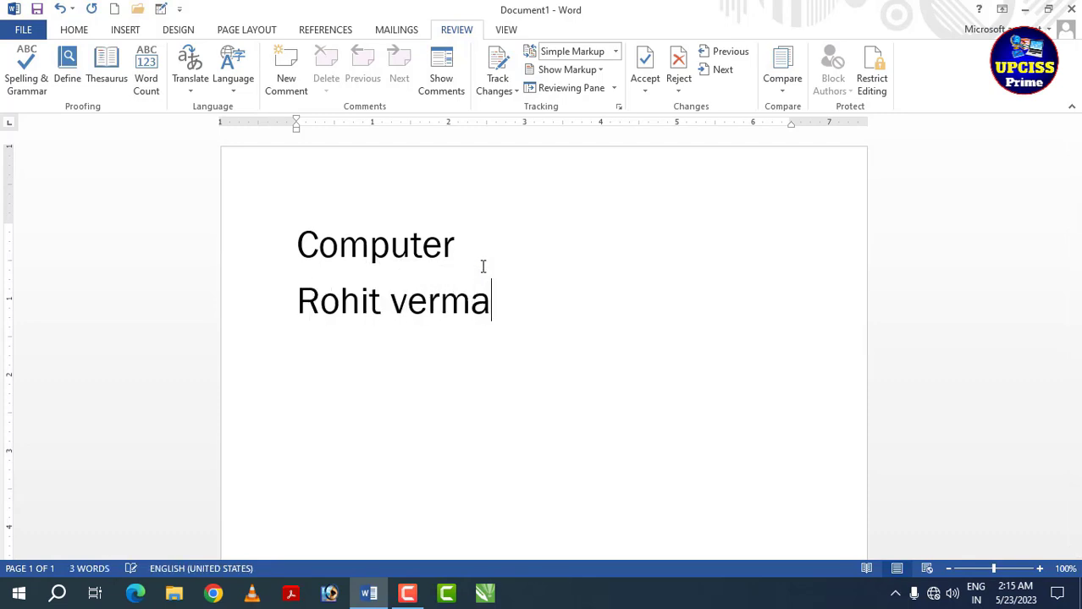
{"action": "key", "text": "Return"}
{"action": "type", "text": "la"}
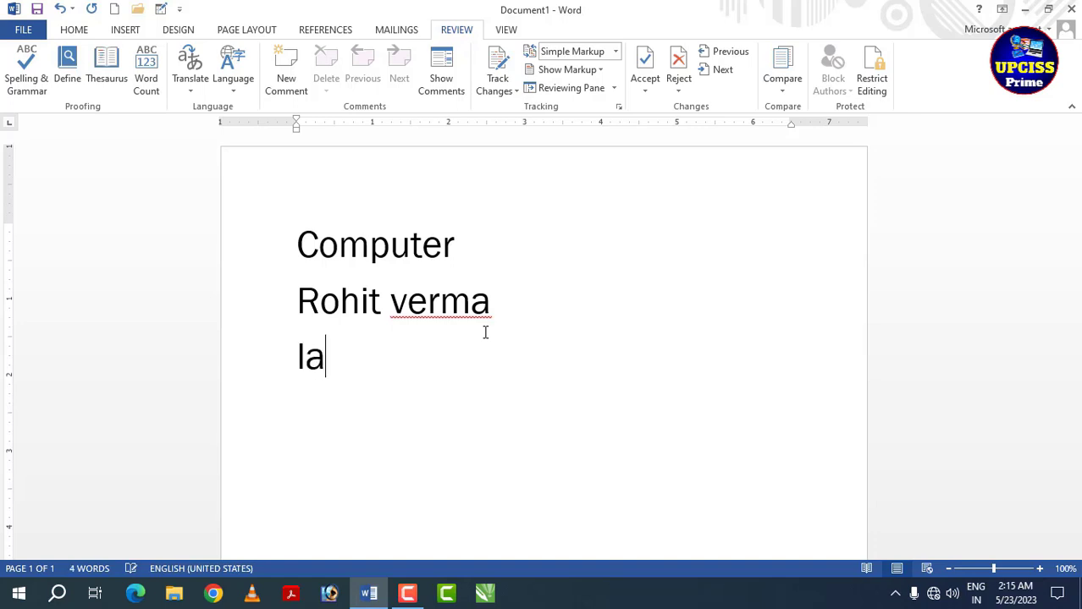
{"action": "type", "text": "kimpur"}
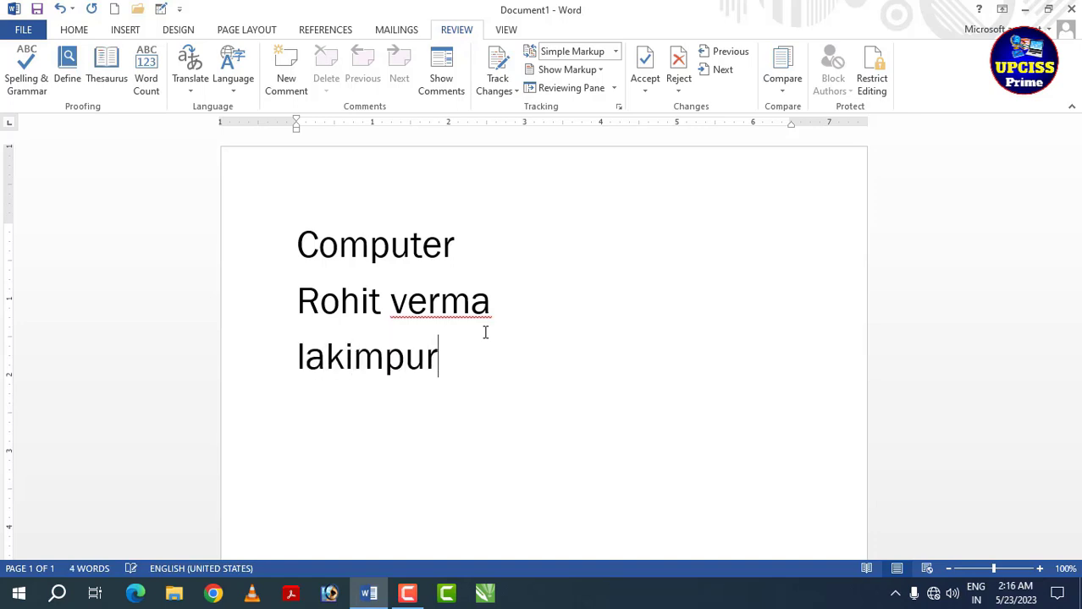
{"action": "key", "text": "Return"}
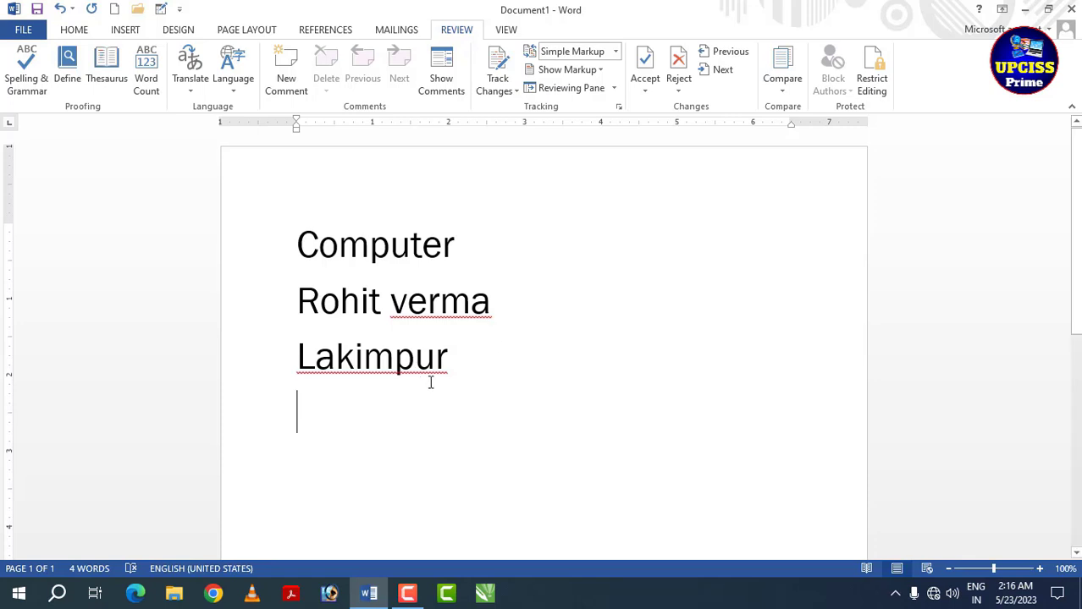
Add the surname and 'Lakimpur' to the dictionary via Spelling & Grammar, then select all three lines.
{"action": "left_click_drag", "start_coordinate": [504, 315], "coordinate": [321, 292]}
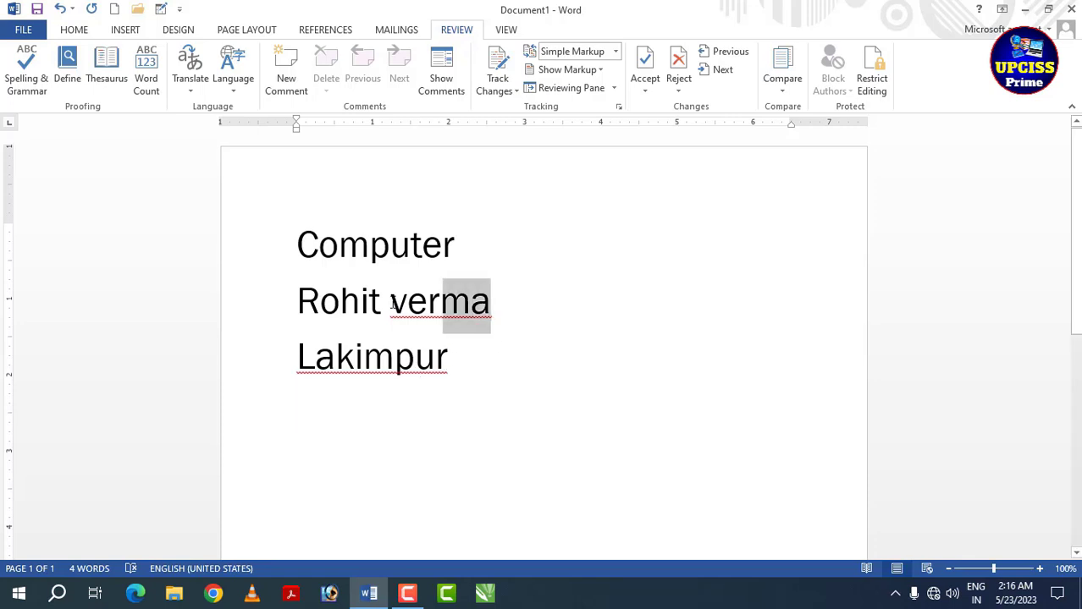
{"action": "left_click", "coordinate": [32, 68]}
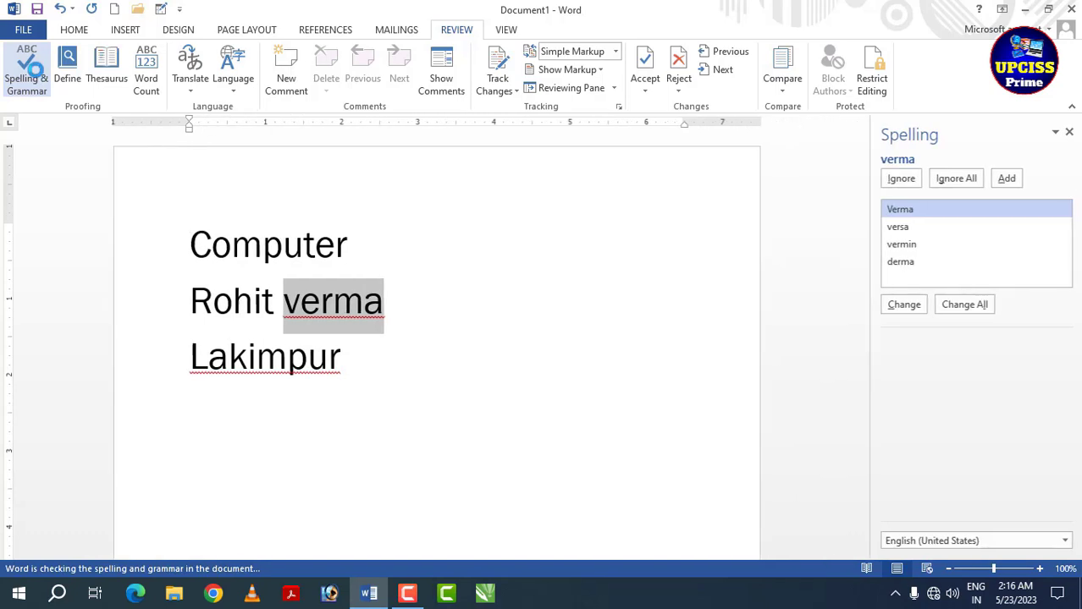
{"action": "left_click", "coordinate": [1007, 181]}
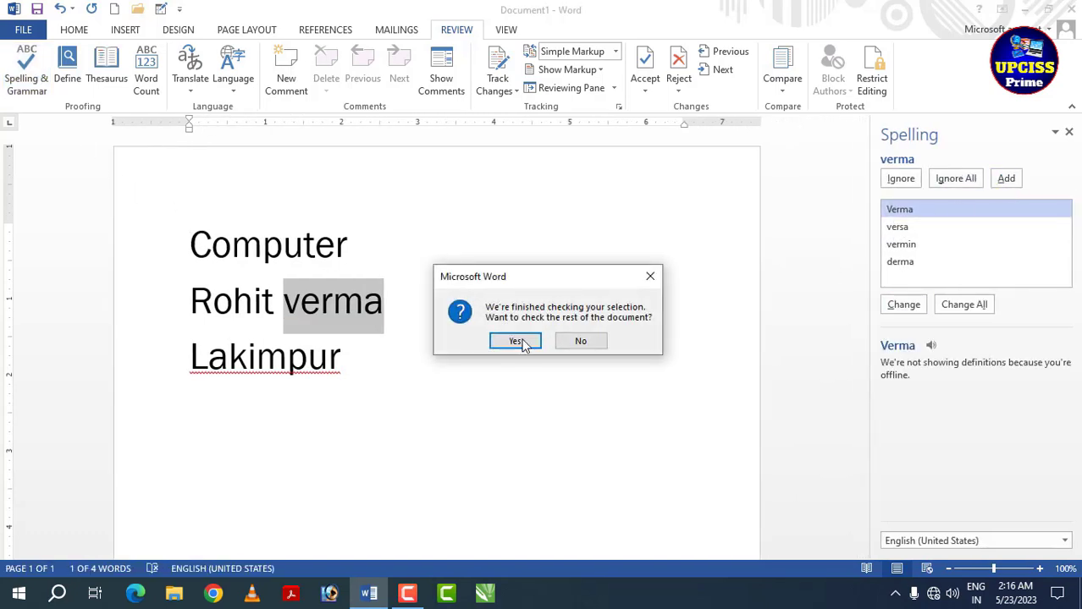
{"action": "left_click", "coordinate": [518, 341]}
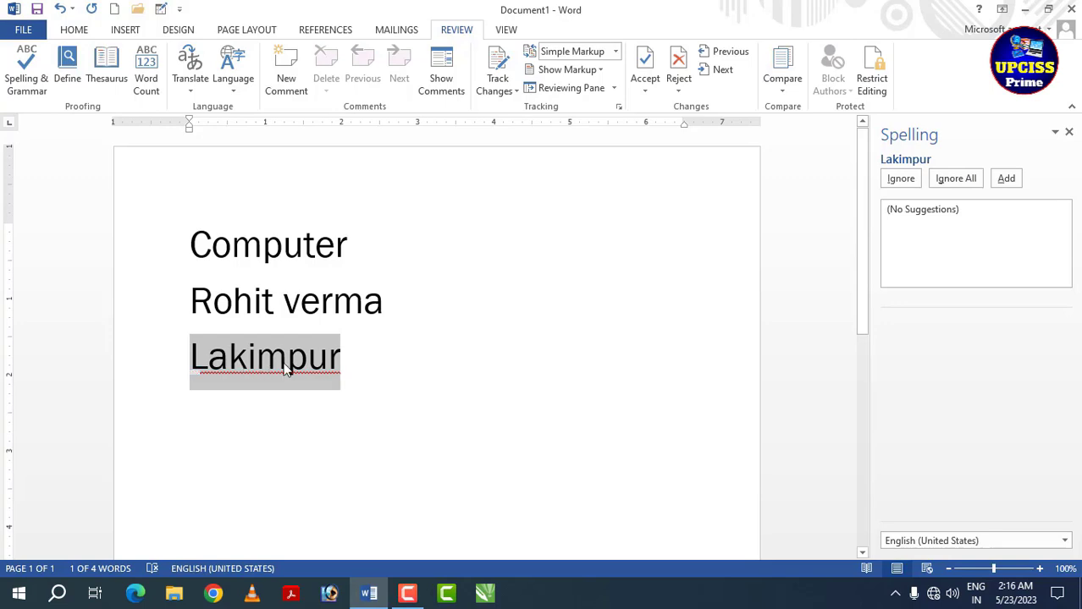
{"action": "left_click", "coordinate": [1007, 179]}
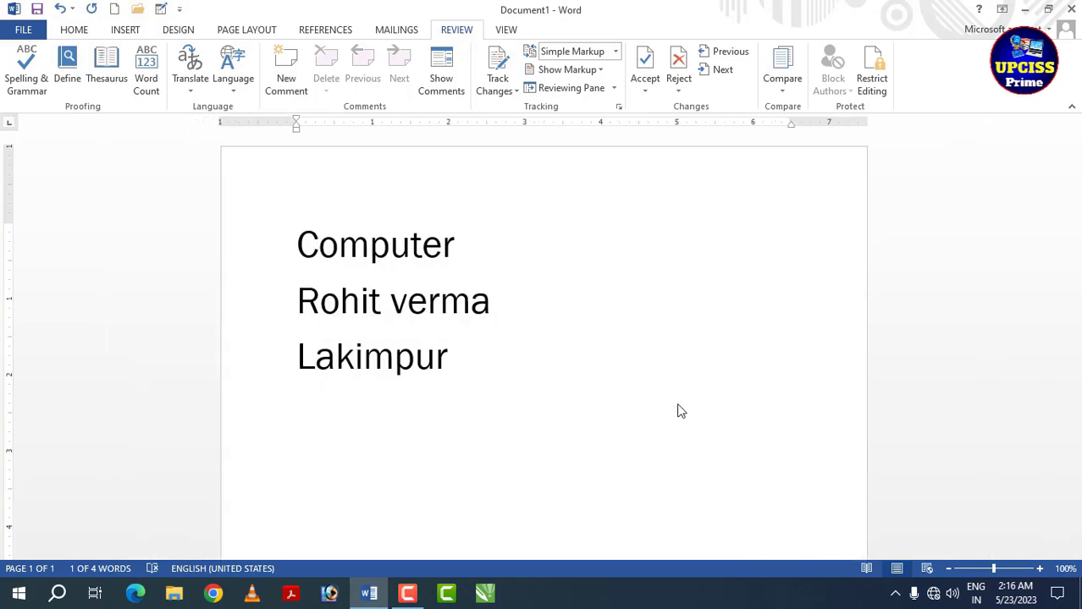
{"action": "left_click", "coordinate": [569, 340]}
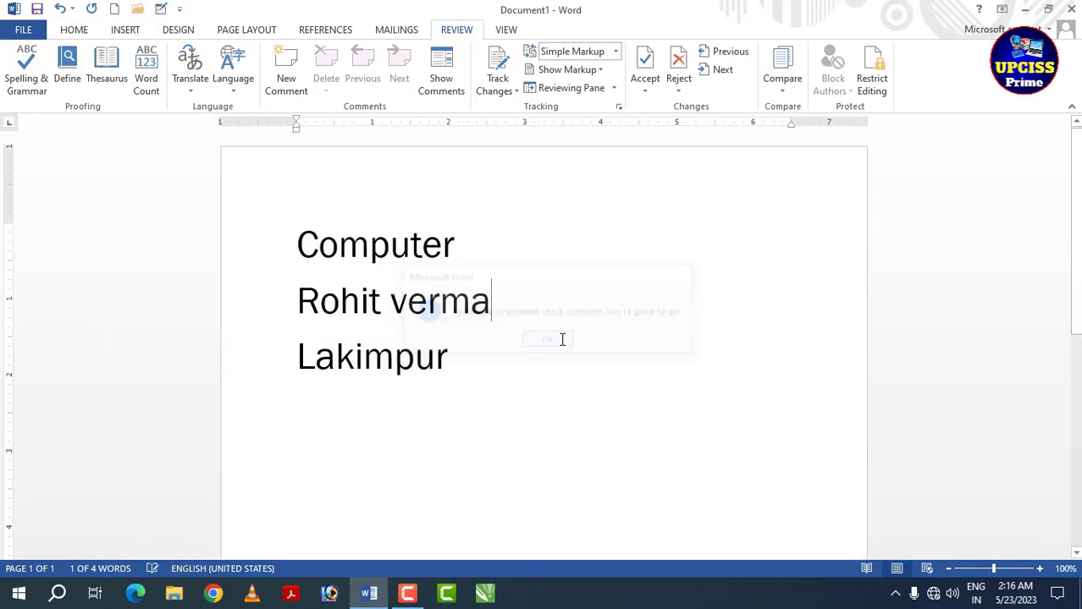
{"action": "left_click_drag", "start_coordinate": [298, 230], "coordinate": [526, 385]}
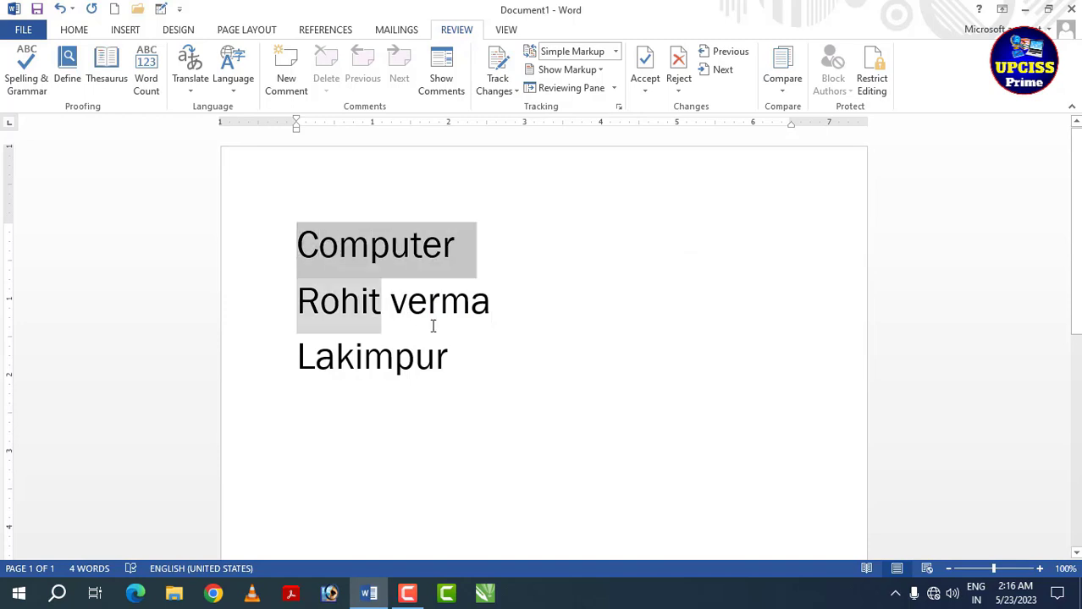
Delete the selected lines, retype the name and 'lakimpur', then delete those two lines.
{"action": "key", "text": "Delete"}
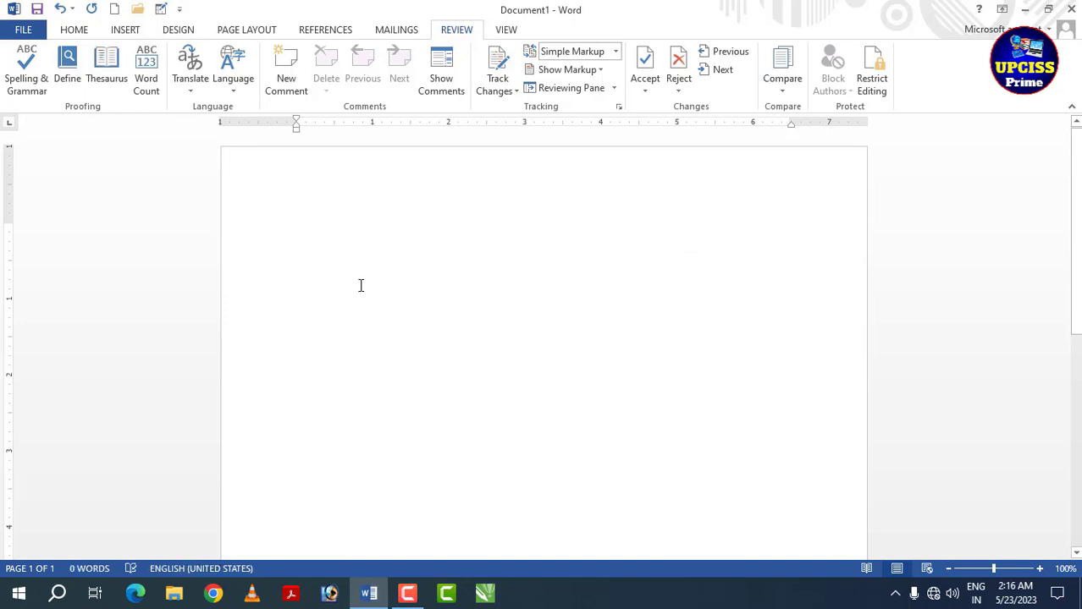
{"action": "type", "text": "rohit"}
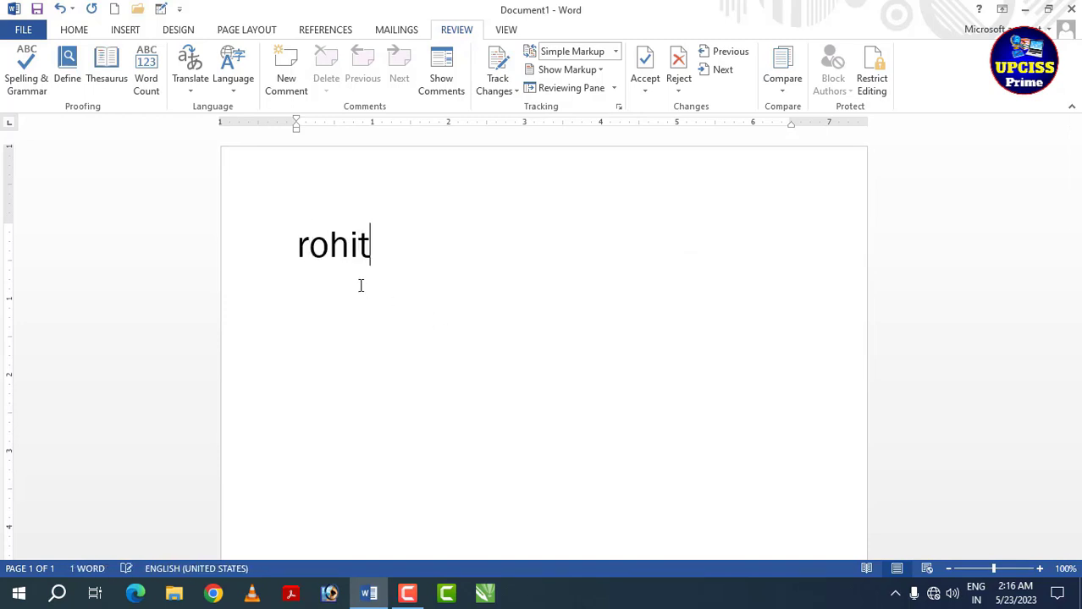
{"action": "type", "text": " verma"}
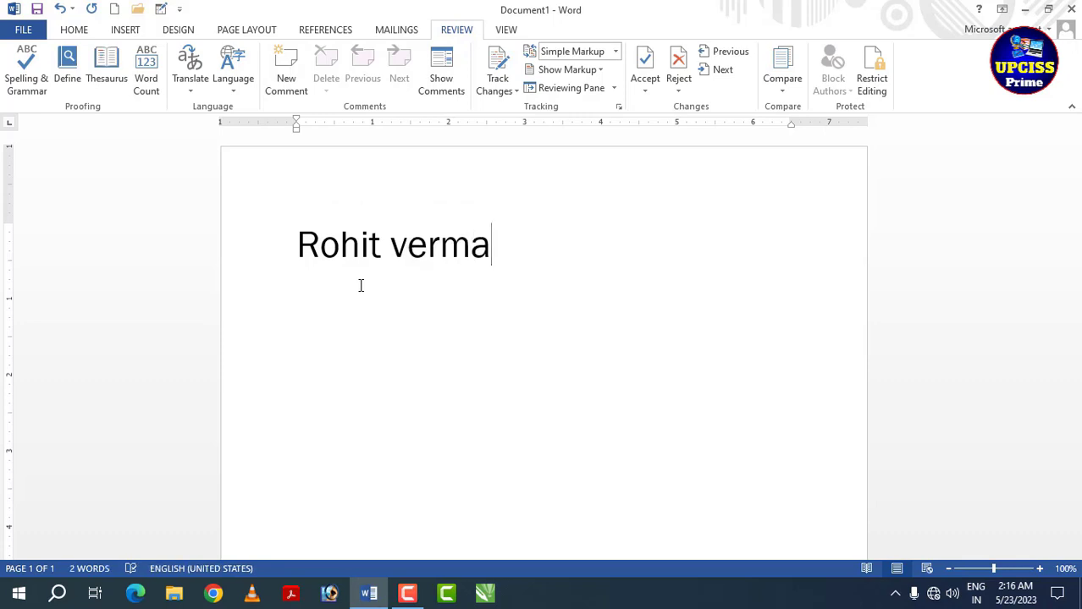
{"action": "key", "text": "Return"}
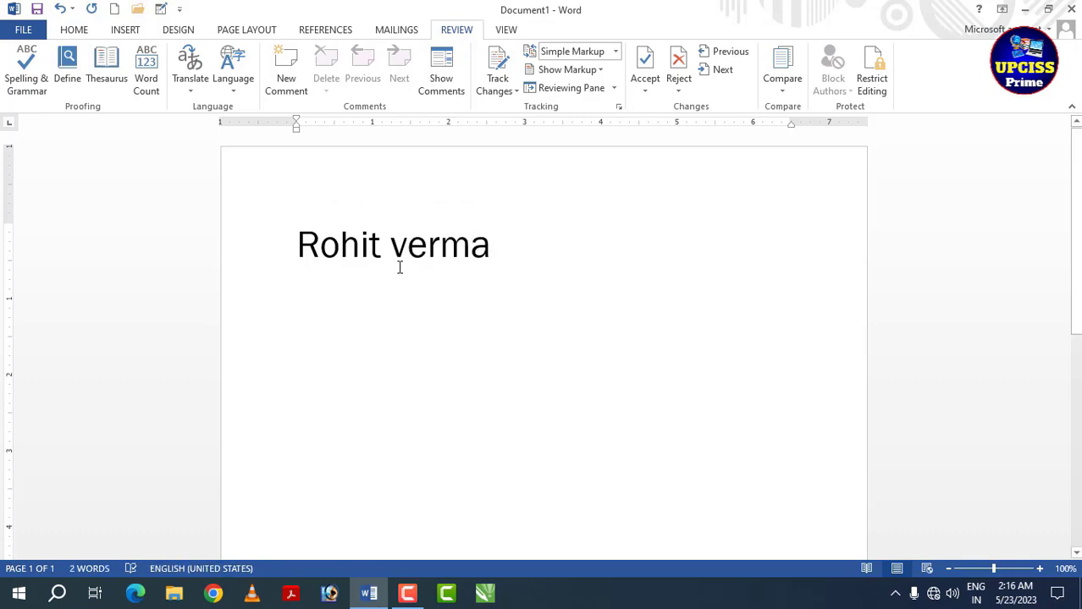
{"action": "type", "text": "la"}
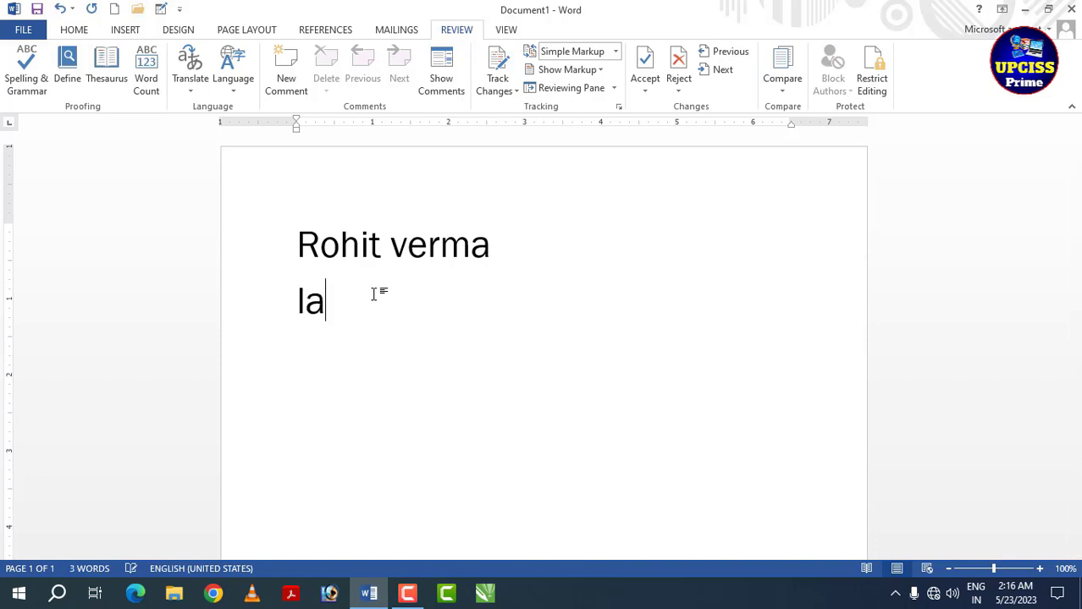
{"action": "type", "text": "kimpur"}
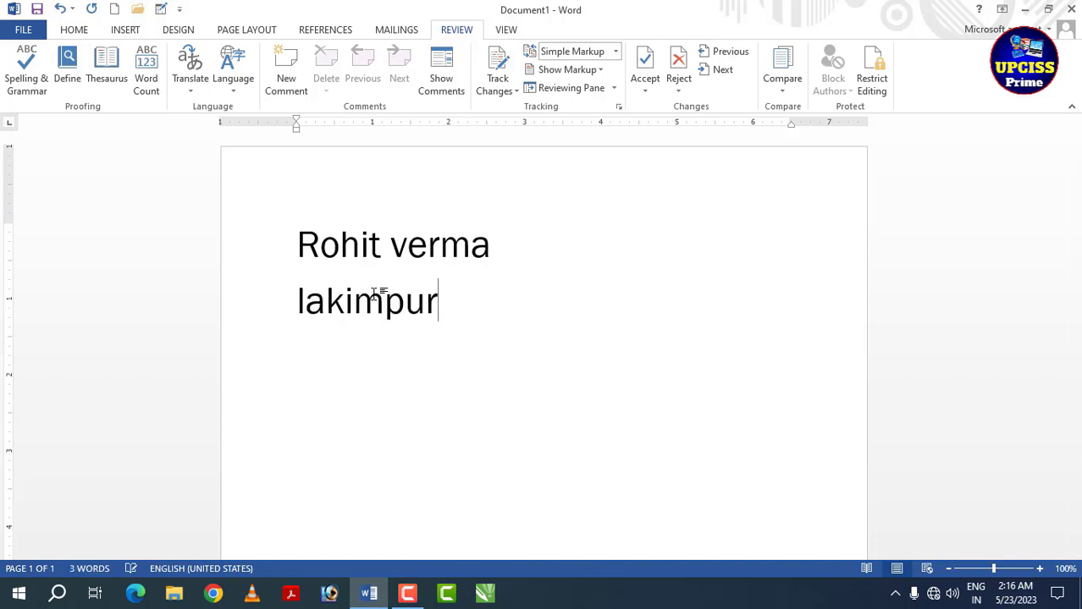
{"action": "key", "text": "Return"}
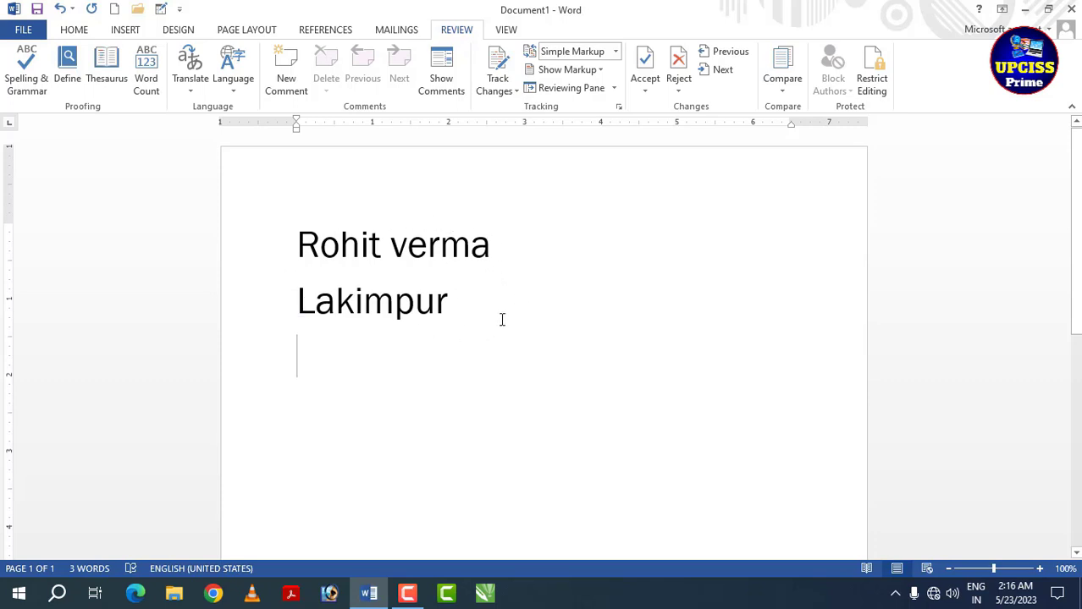
{"action": "left_click_drag", "start_coordinate": [478, 317], "coordinate": [311, 245]}
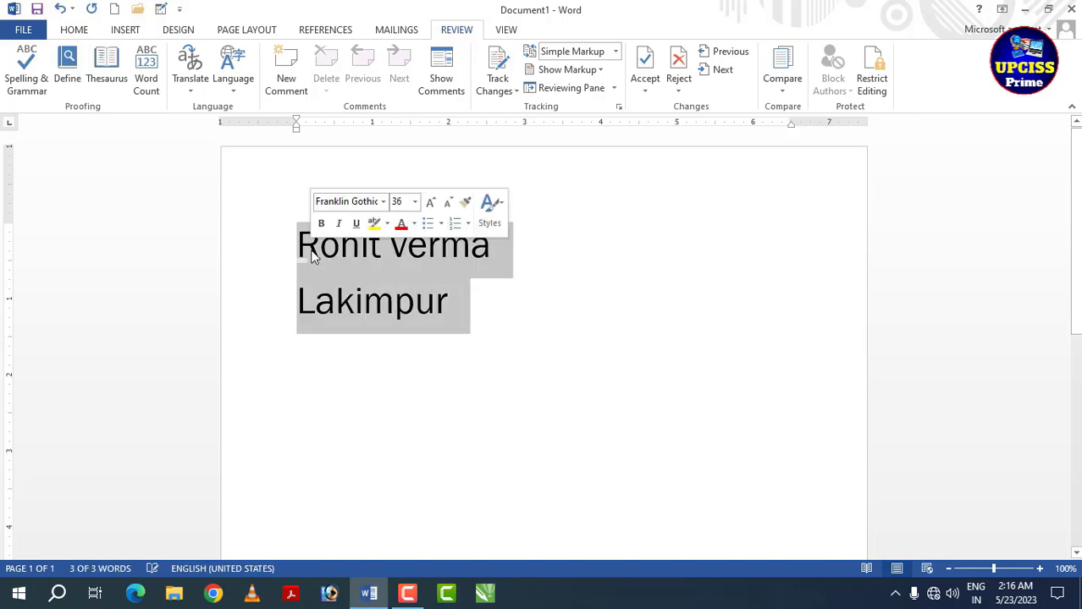
{"action": "key", "text": "Delete"}
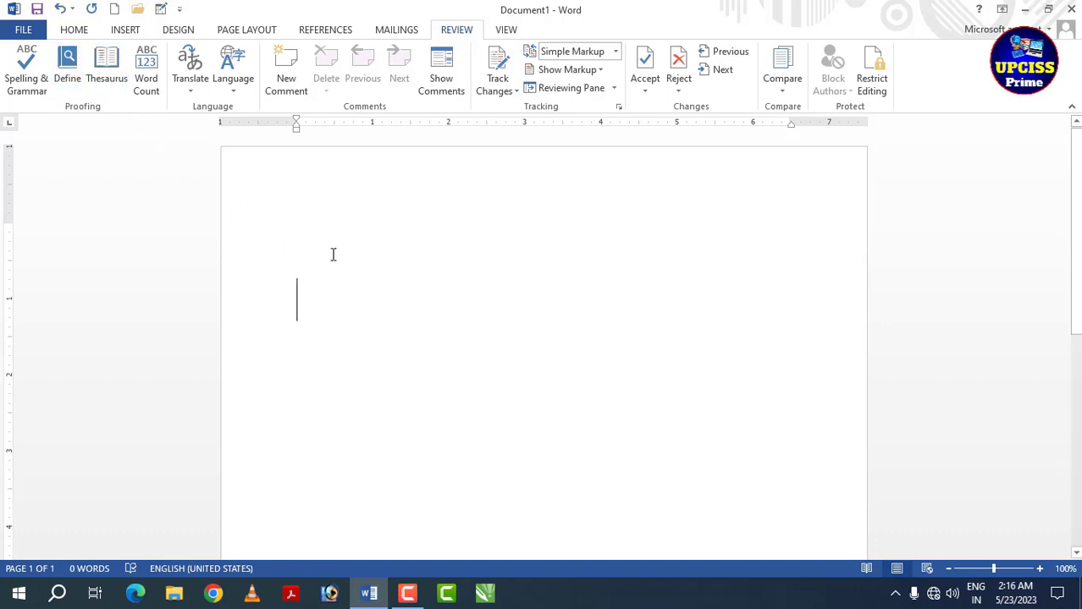
{"action": "left_click", "coordinate": [297, 236]}
{"action": "left_click", "coordinate": [74, 75]}
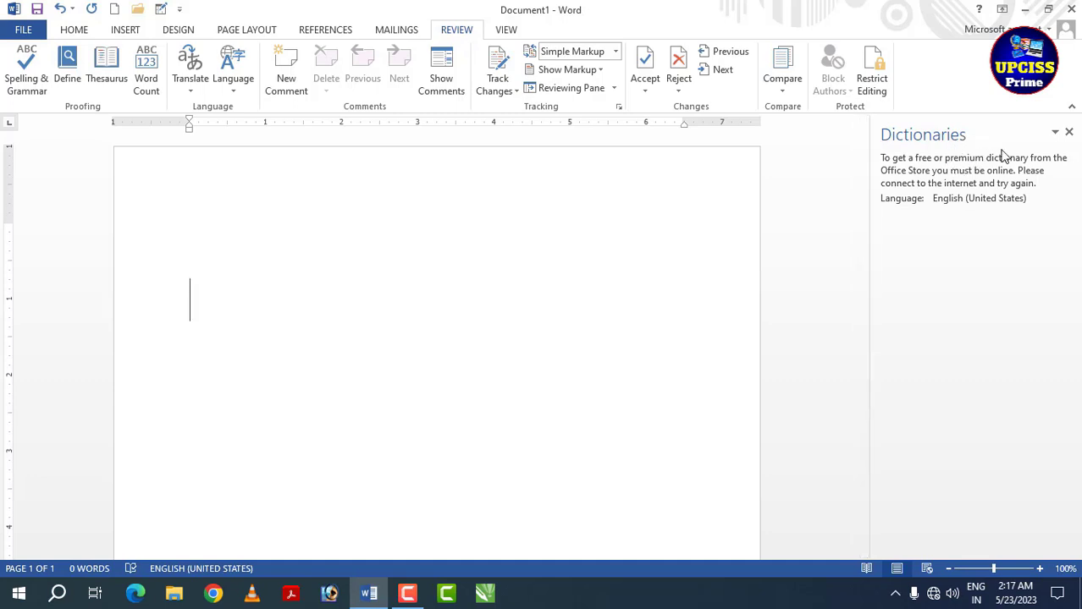
{"action": "left_click", "coordinate": [1055, 133]}
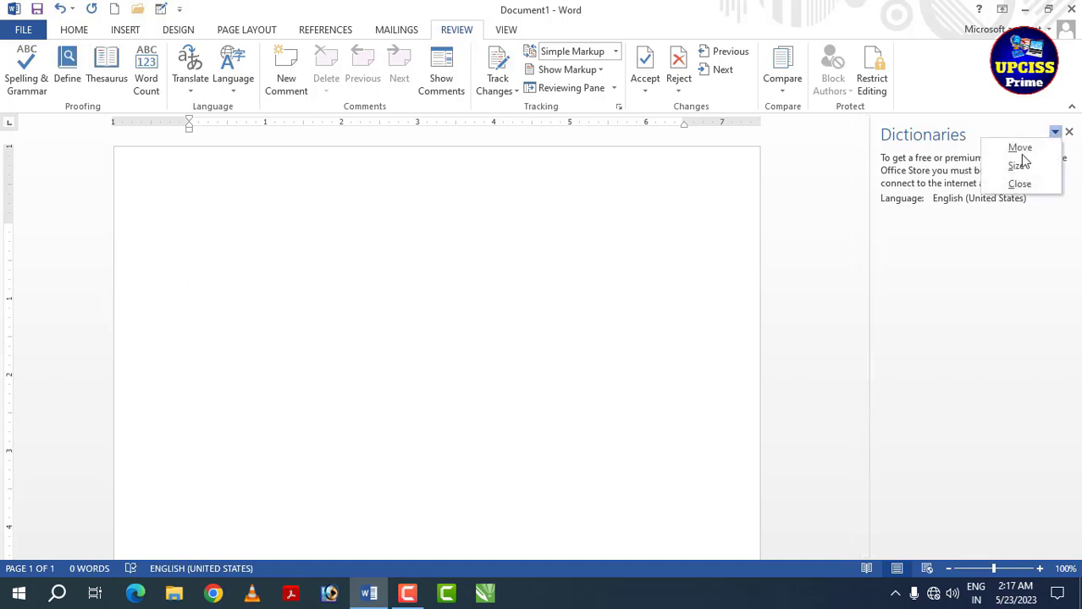
{"action": "left_click", "coordinate": [1068, 133]}
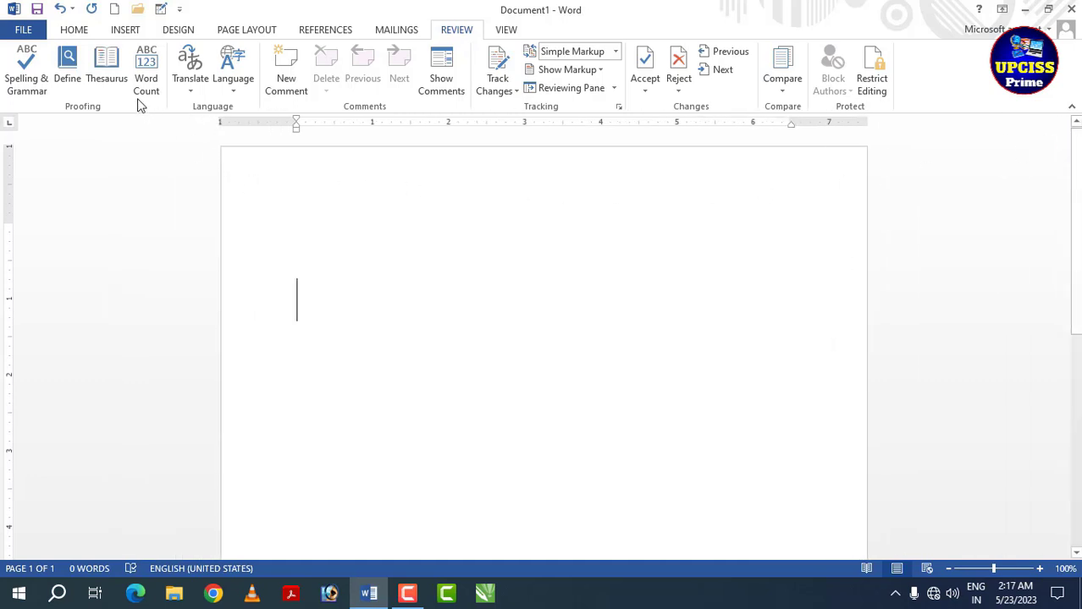
{"action": "left_click", "coordinate": [271, 216]}
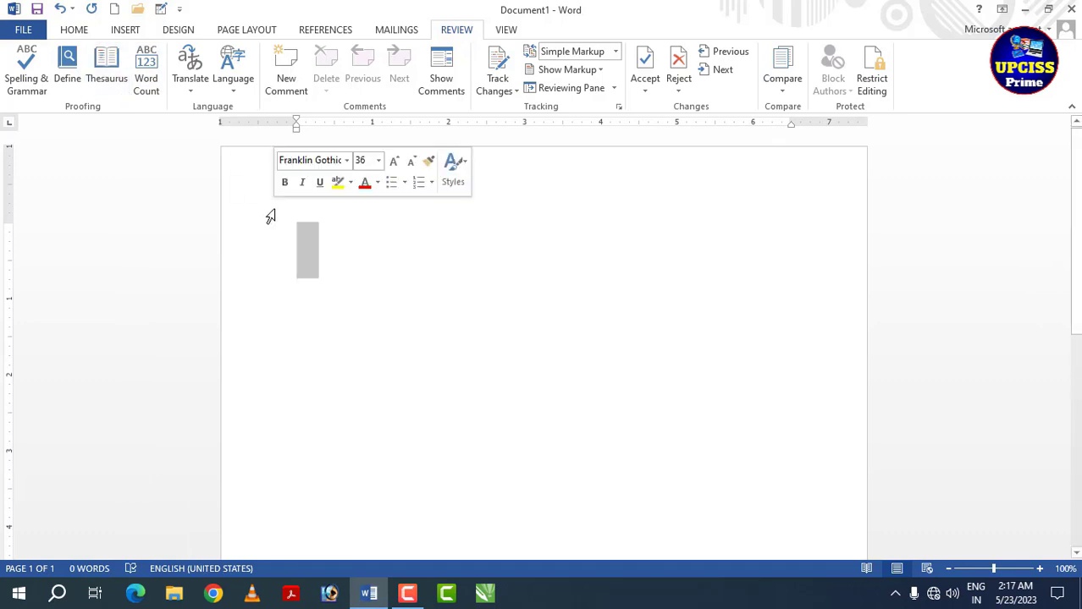
{"action": "left_click", "coordinate": [333, 247]}
Type 'computer' on the page and start a new line.
{"action": "type", "text": "c"}
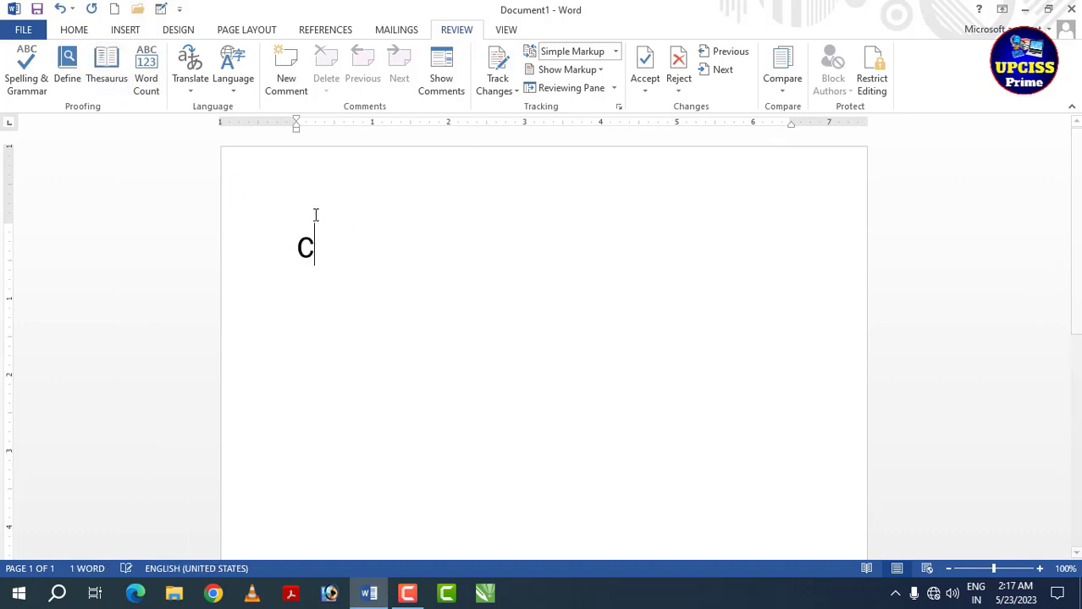
{"action": "type", "text": "omput"}
{"action": "type", "text": "er"}
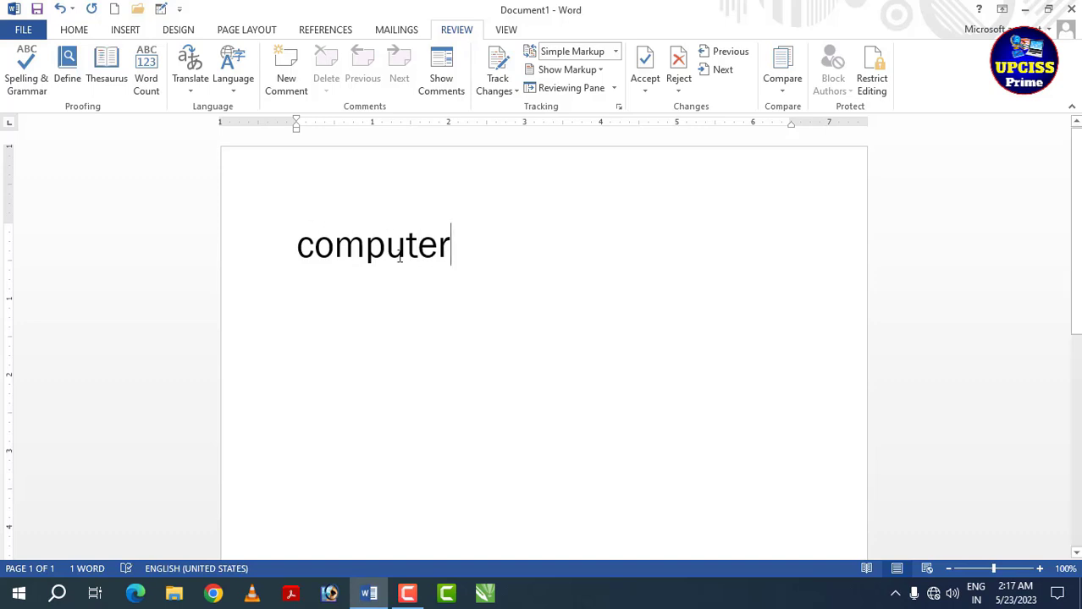
{"action": "key", "text": "Return"}
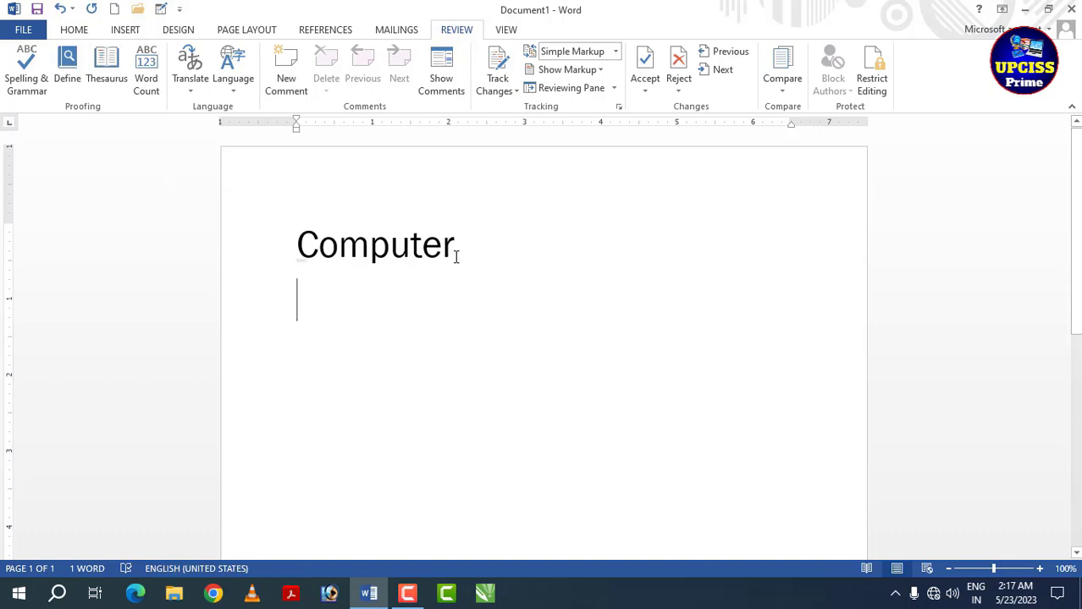
Look up Thesaurus synonyms for Computer, browsing CPU, microchip and chip, then returning to Computer.
{"action": "mouse_move", "coordinate": [455, 246]}
{"action": "left_mouse_down"}
{"action": "mouse_move", "coordinate": [333, 245]}
{"action": "mouse_move", "coordinate": [248, 230]}
{"action": "left_mouse_up"}
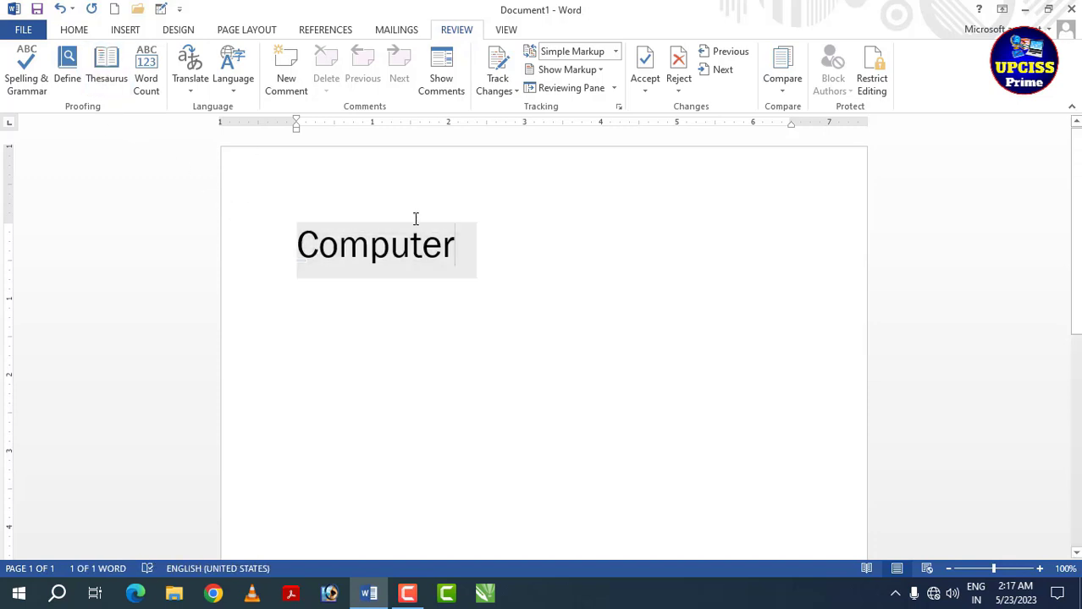
{"action": "left_click", "coordinate": [108, 79]}
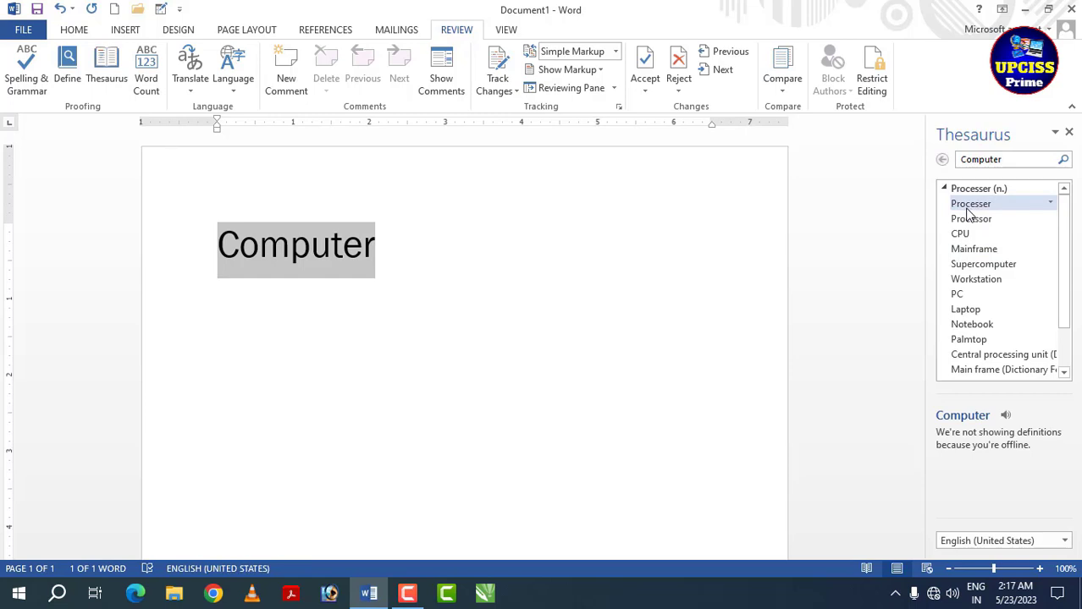
{"action": "left_click", "coordinate": [961, 234]}
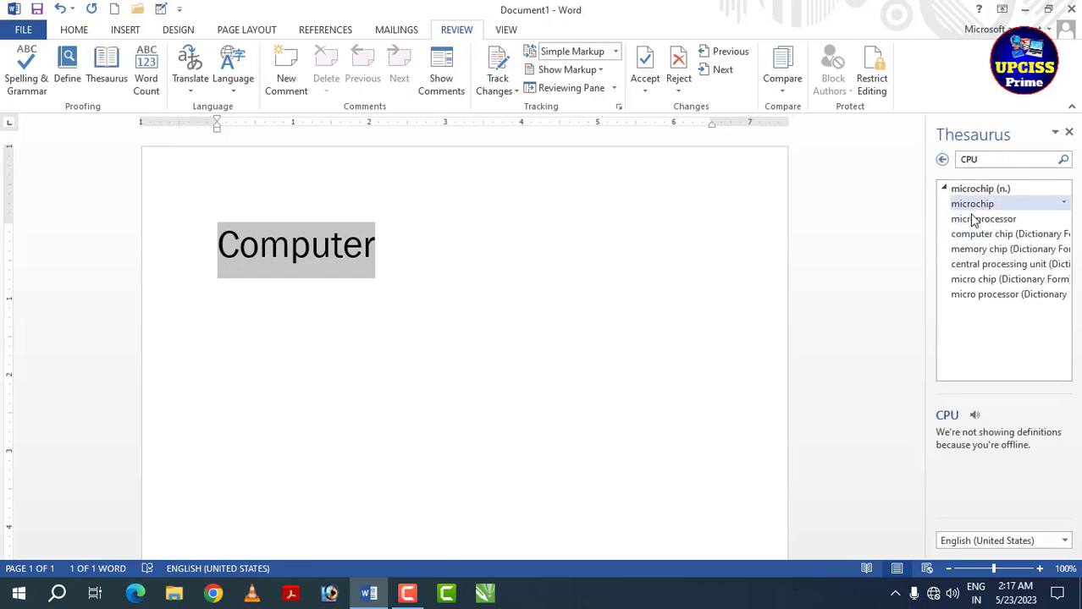
{"action": "left_click", "coordinate": [970, 206]}
{"action": "left_click", "coordinate": [964, 205]}
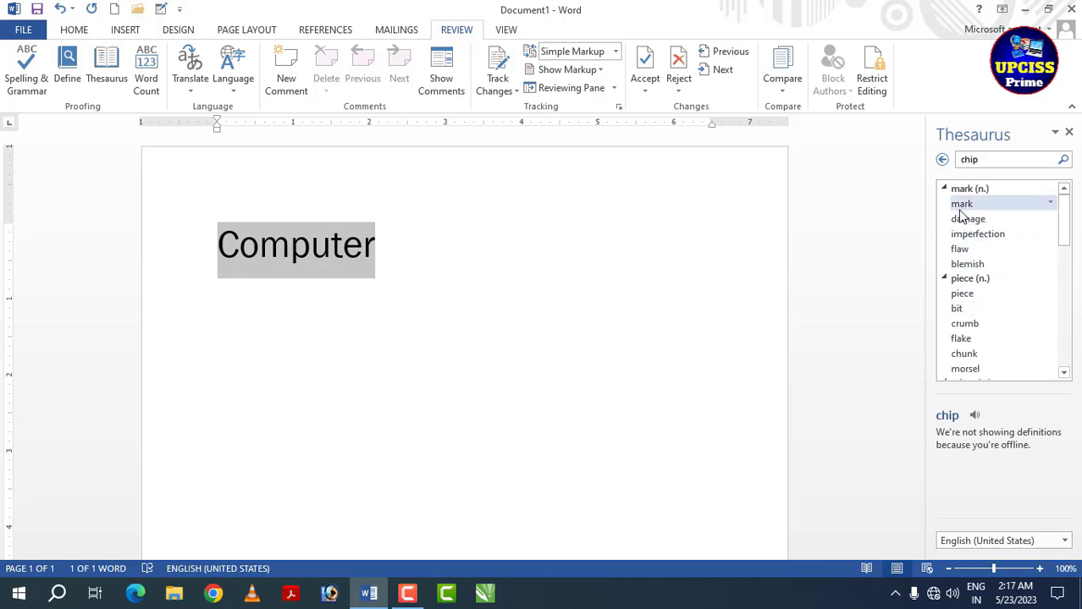
{"action": "left_click", "coordinate": [353, 256]}
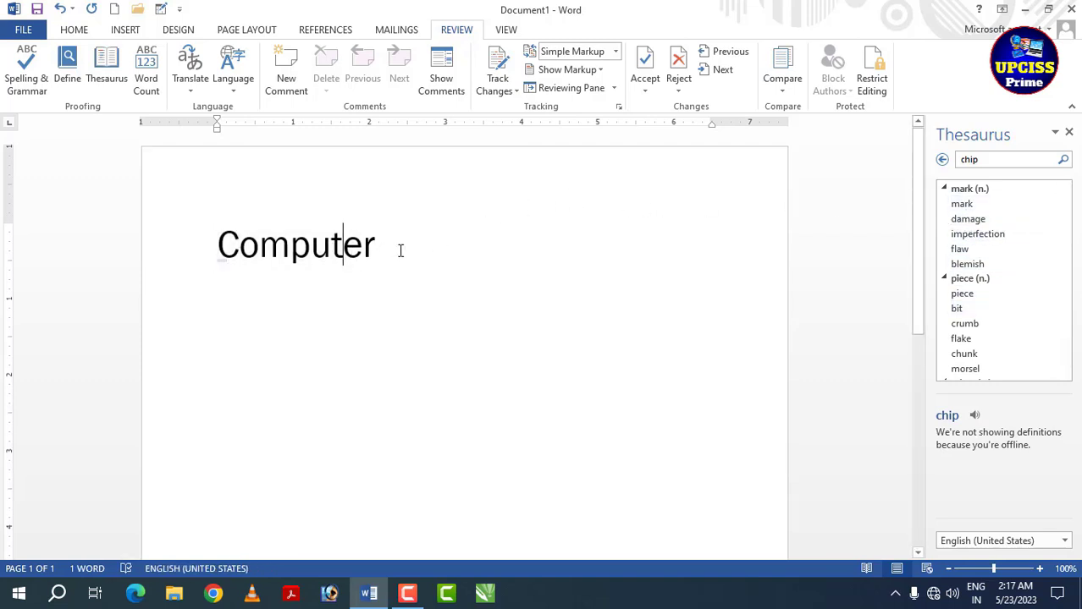
{"action": "left_click_drag", "start_coordinate": [401, 249], "coordinate": [185, 250]}
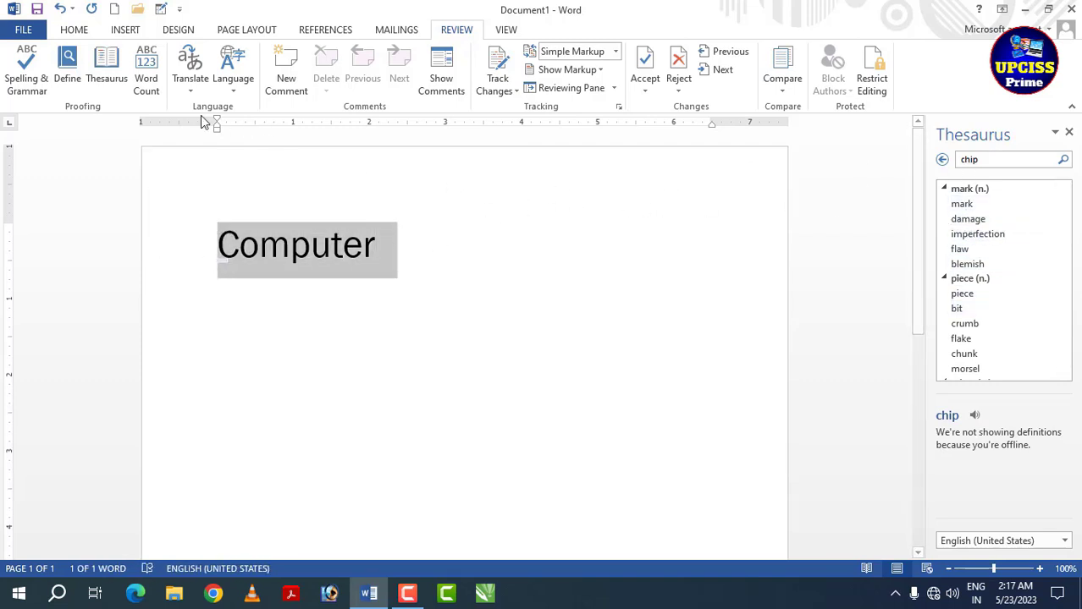
{"action": "left_click", "coordinate": [124, 84]}
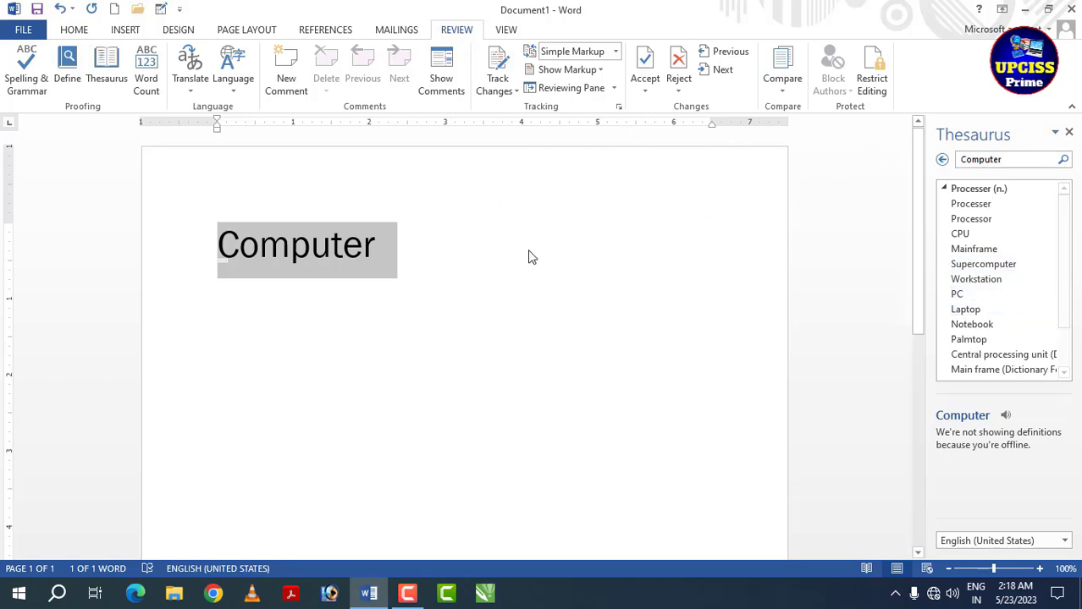
Close the thesaurus and type 'teacher' on the line below Computer.
{"action": "left_click", "coordinate": [1067, 133]}
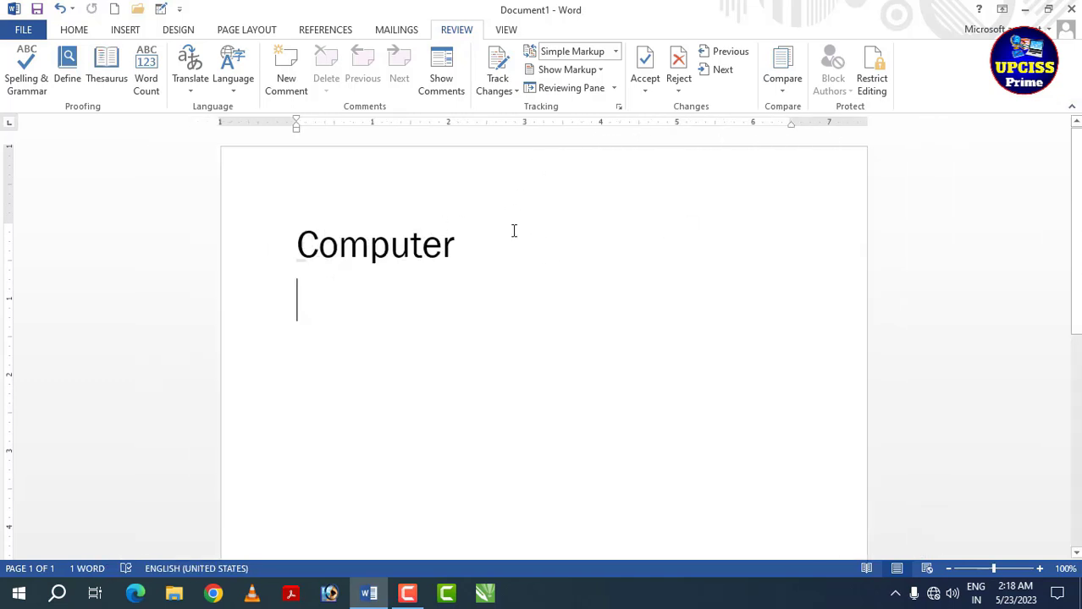
{"action": "left_click_drag", "start_coordinate": [464, 258], "coordinate": [162, 213]}
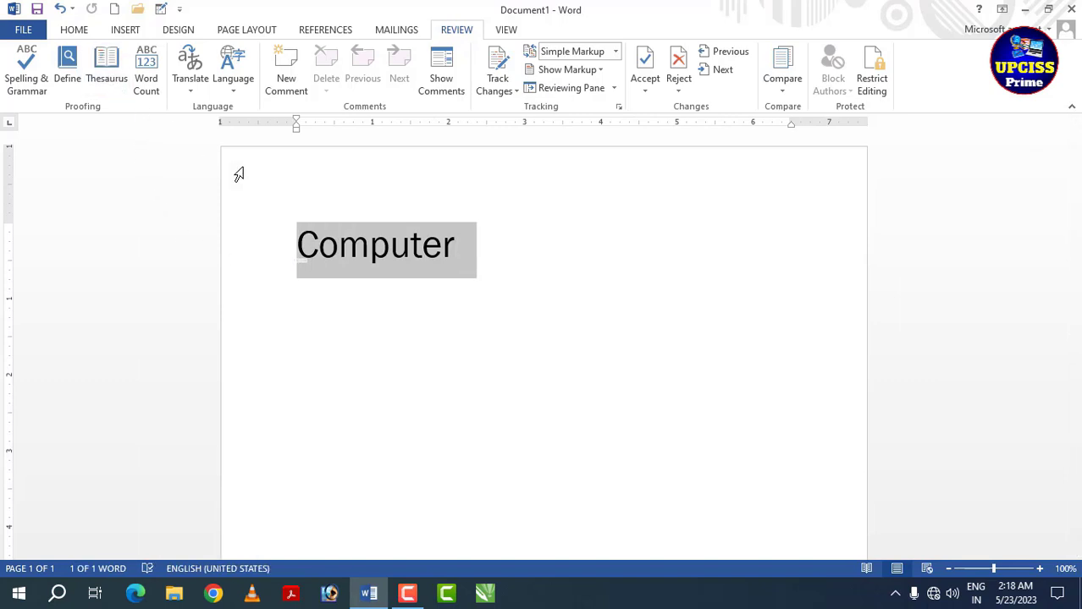
{"action": "left_click", "coordinate": [506, 291]}
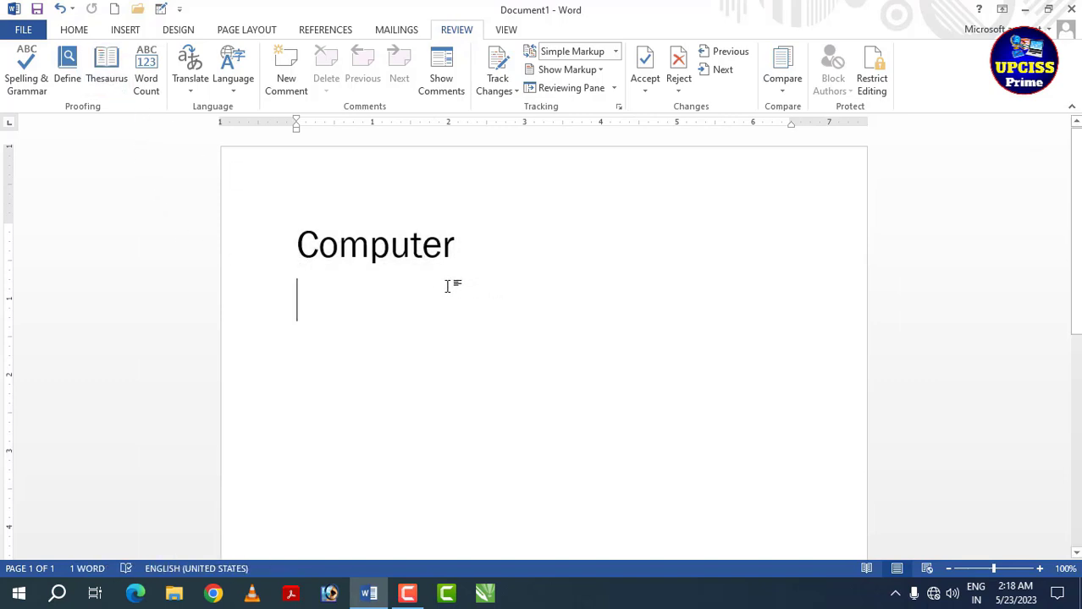
{"action": "type", "text": "tea"}
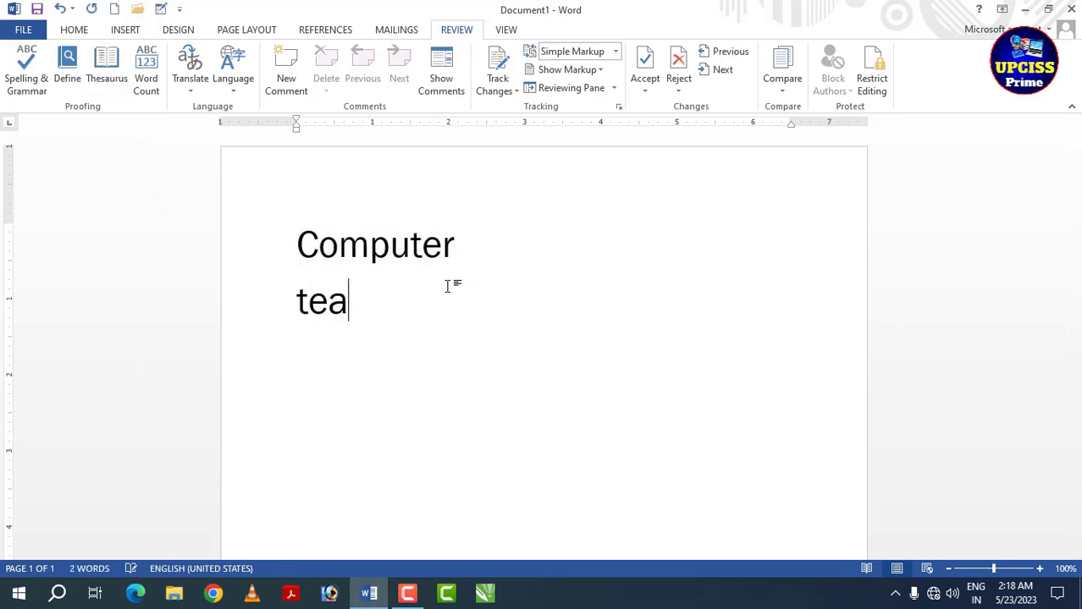
{"action": "type", "text": "Teacher"}
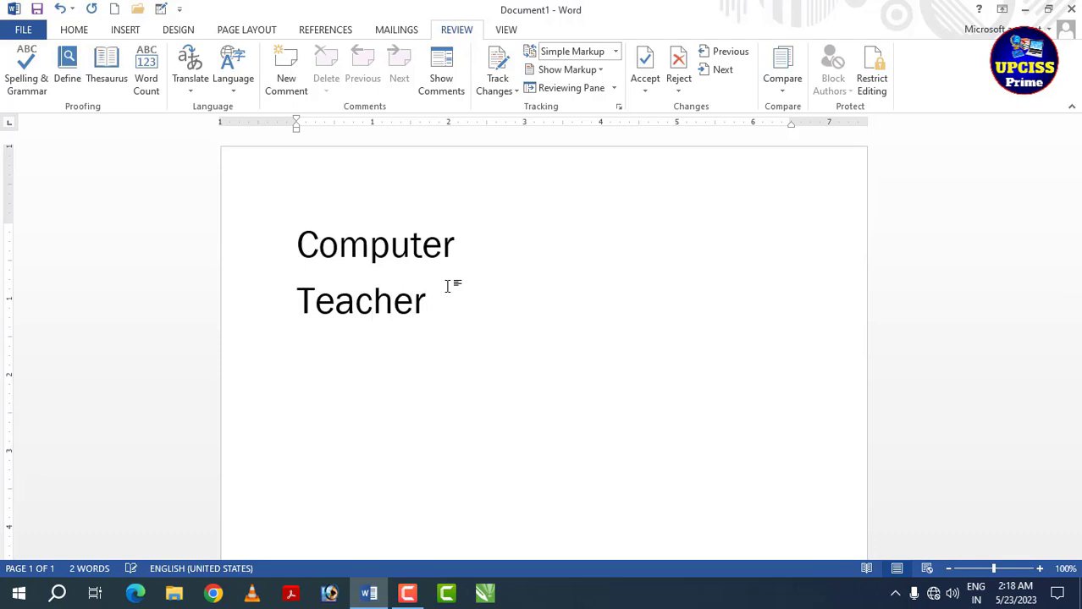
View the Thesaurus synonyms for Teacher, then close the pane.
{"action": "left_click_drag", "start_coordinate": [426, 302], "coordinate": [296, 304]}
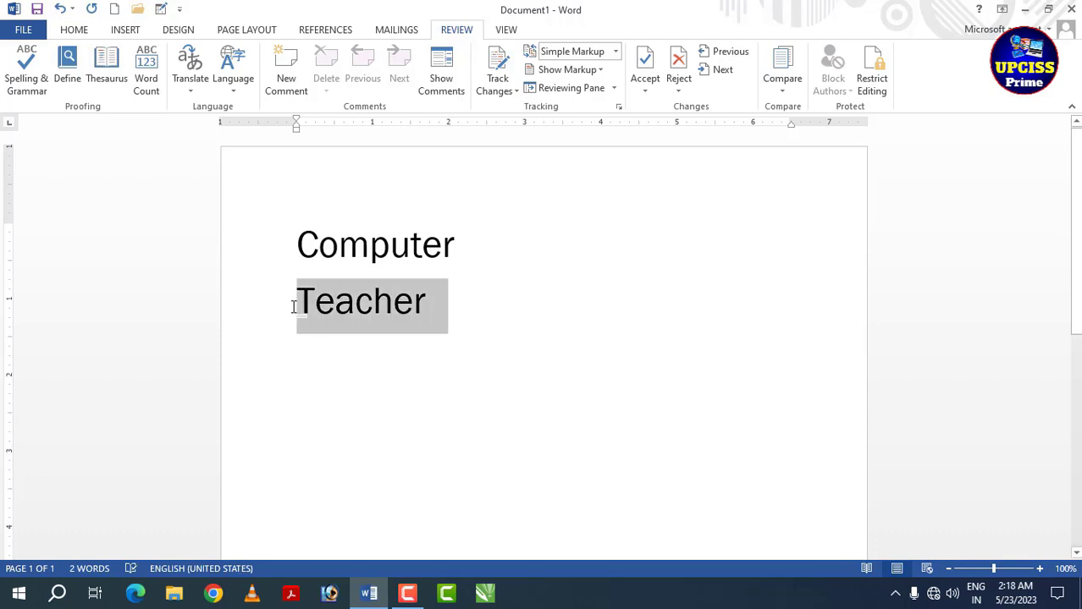
{"action": "left_click", "coordinate": [106, 64]}
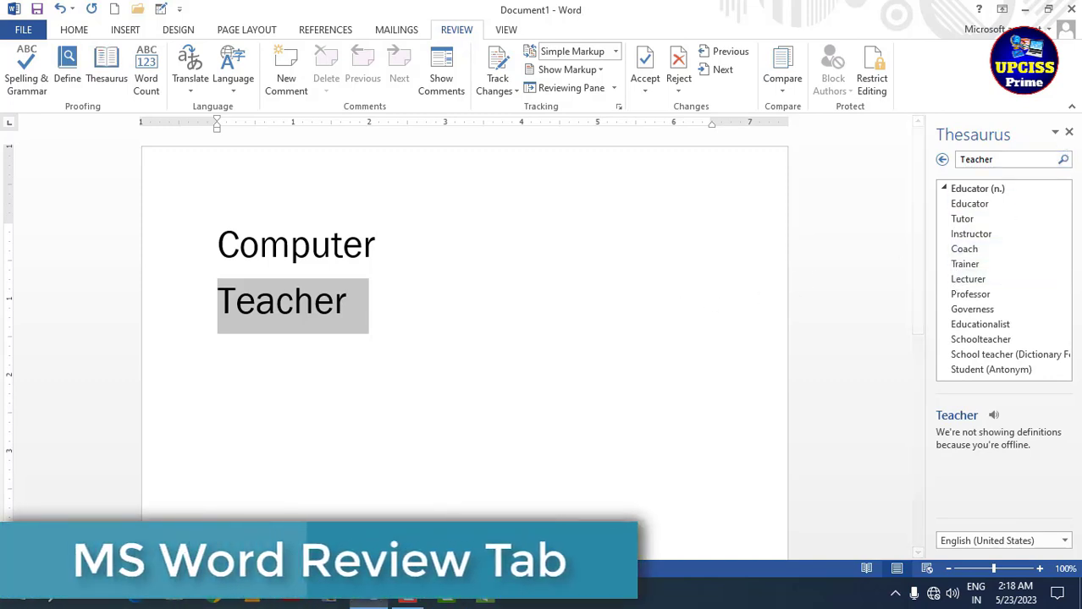
{"action": "left_click", "coordinate": [1069, 134]}
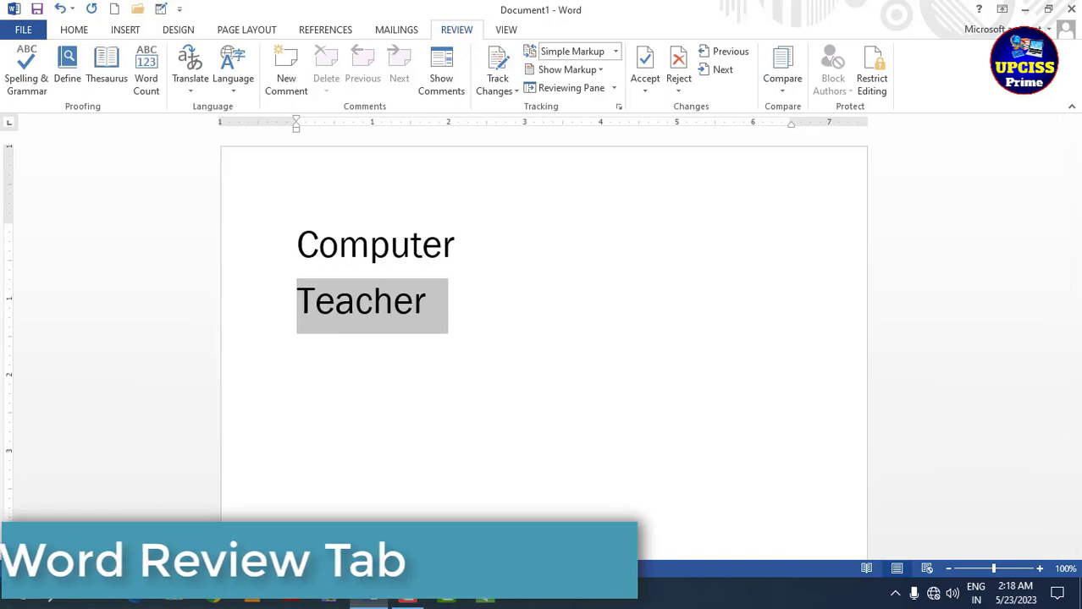
Select the word 'Computer' on the first line, leaving 'Teacher' unselected.
{"action": "left_click", "coordinate": [545, 314]}
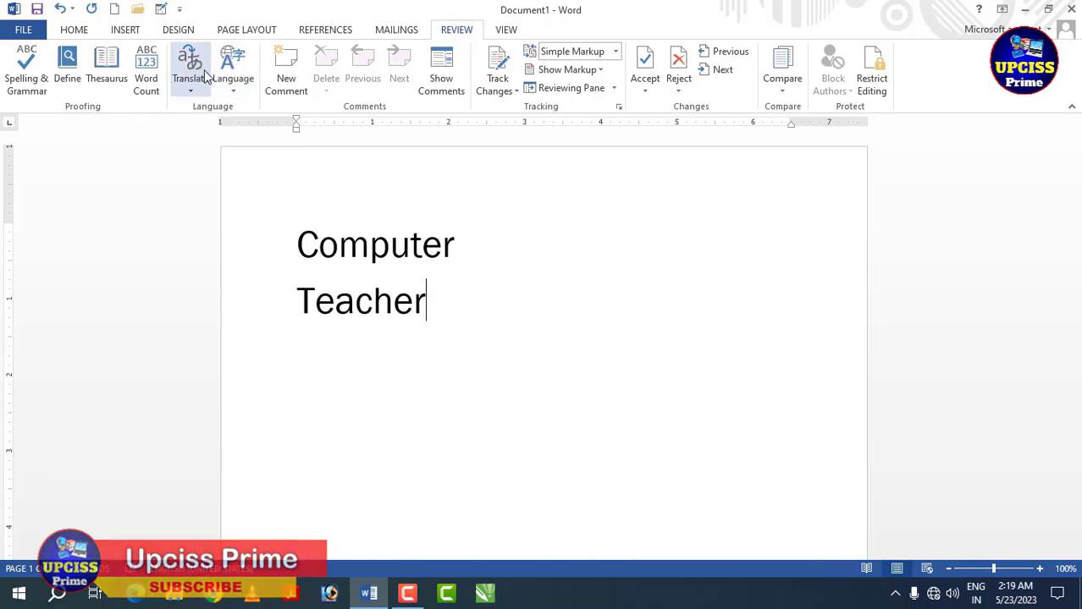
{"action": "left_click", "coordinate": [493, 265]}
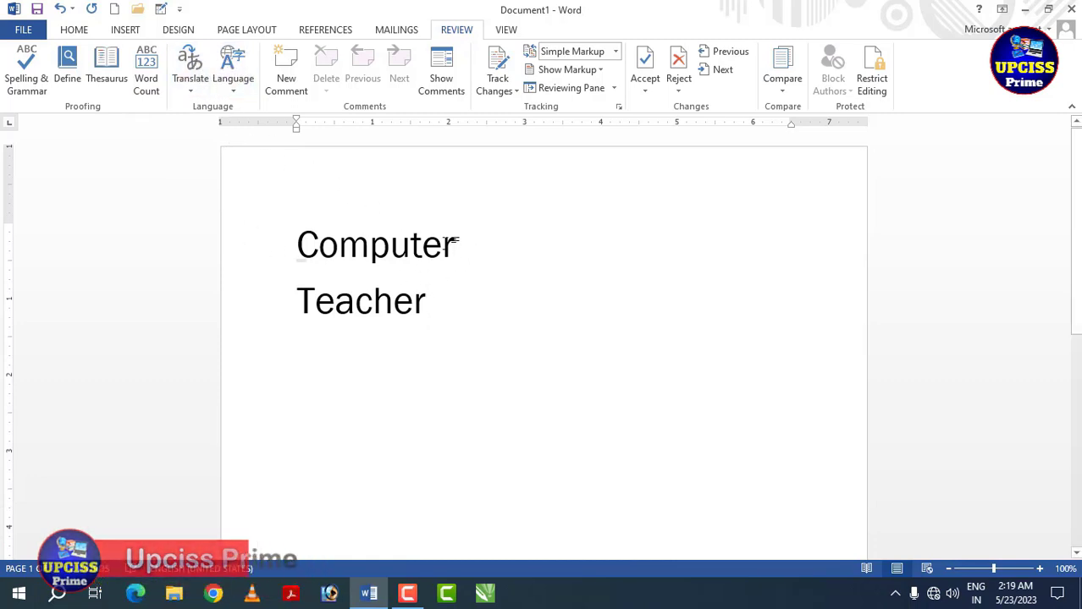
{"action": "left_click_drag", "start_coordinate": [455, 243], "coordinate": [296, 245]}
{"action": "left_click", "coordinate": [514, 300]}
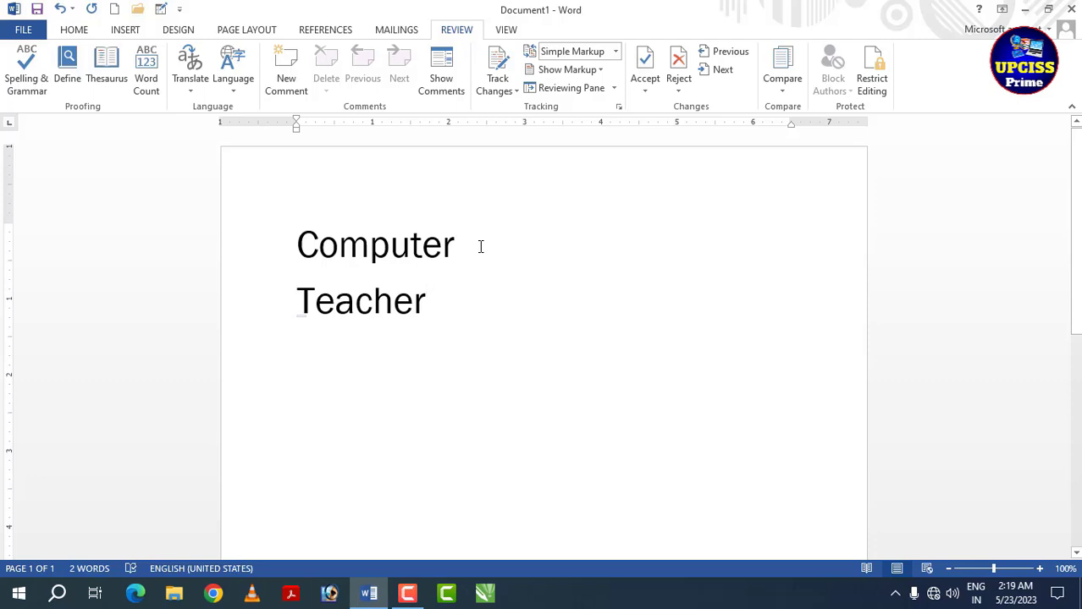
{"action": "left_click_drag", "start_coordinate": [457, 247], "coordinate": [277, 258]}
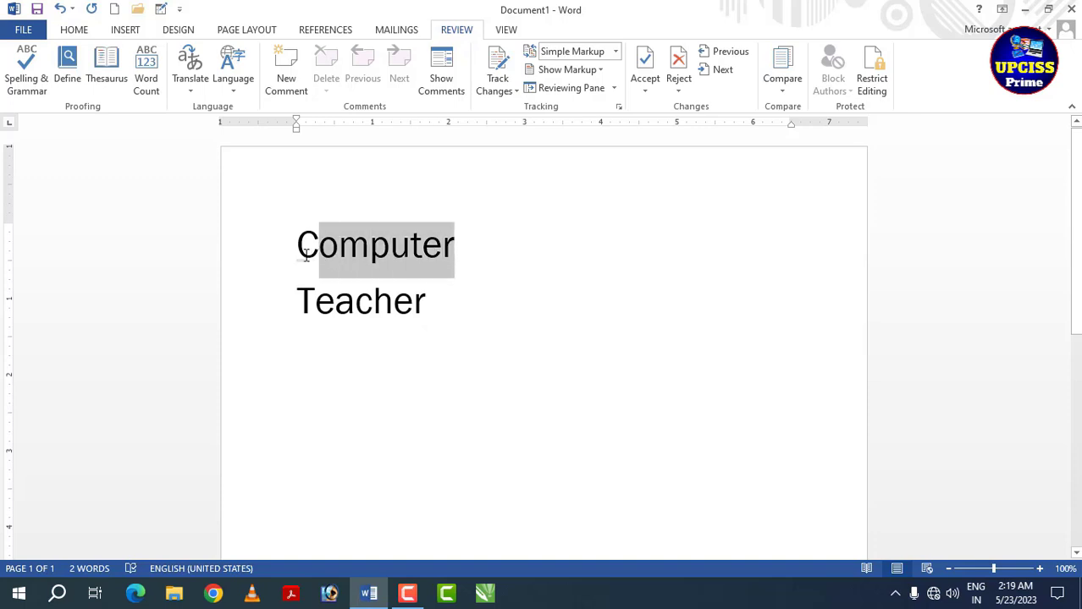
{"action": "left_click", "coordinate": [190, 72]}
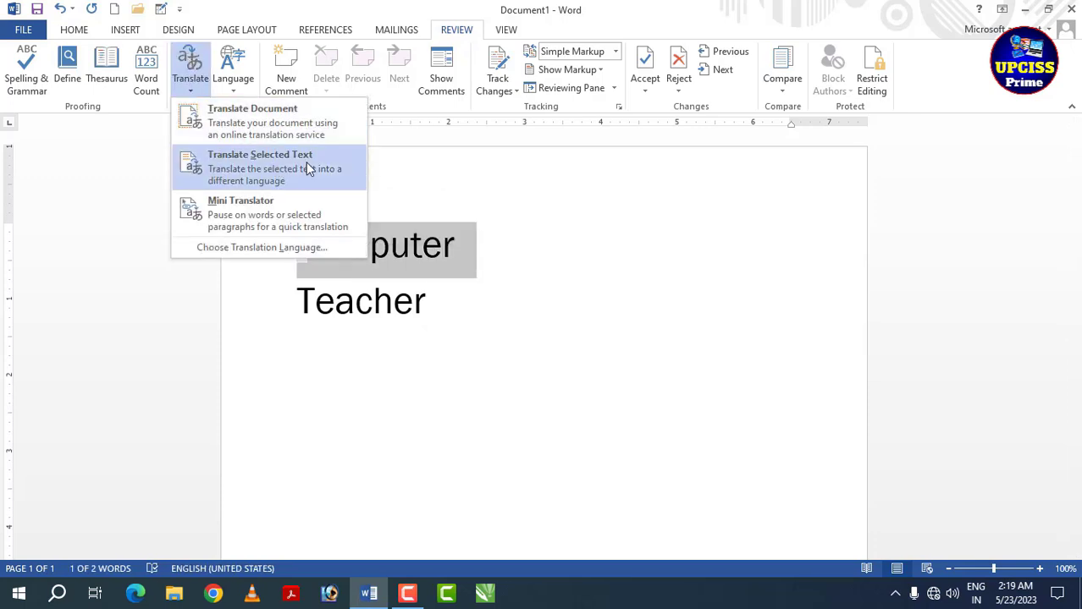
{"action": "left_click", "coordinate": [264, 162]}
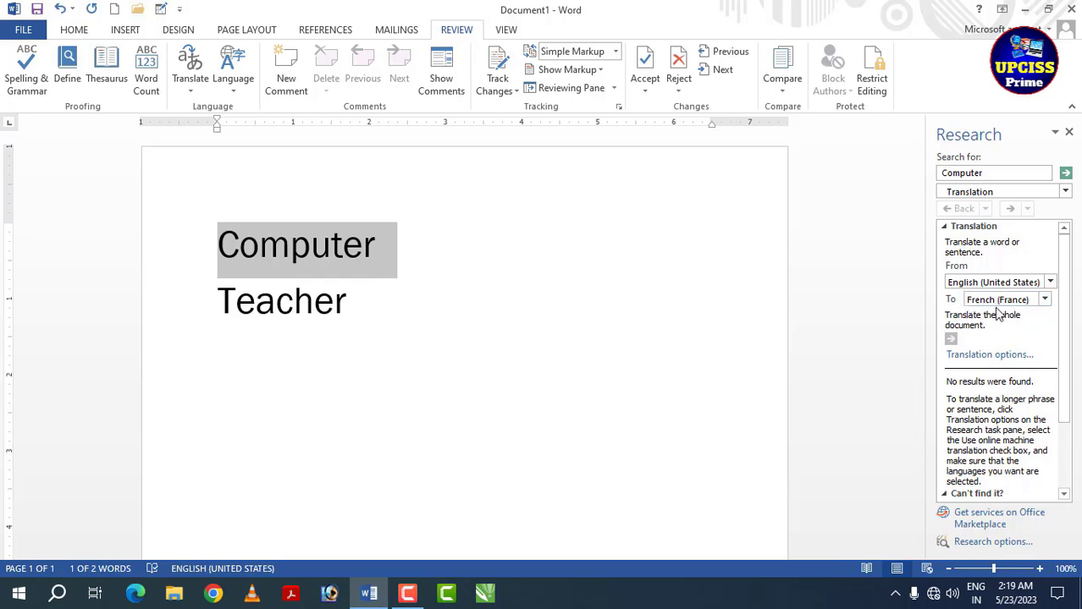
{"action": "left_click", "coordinate": [1005, 299]}
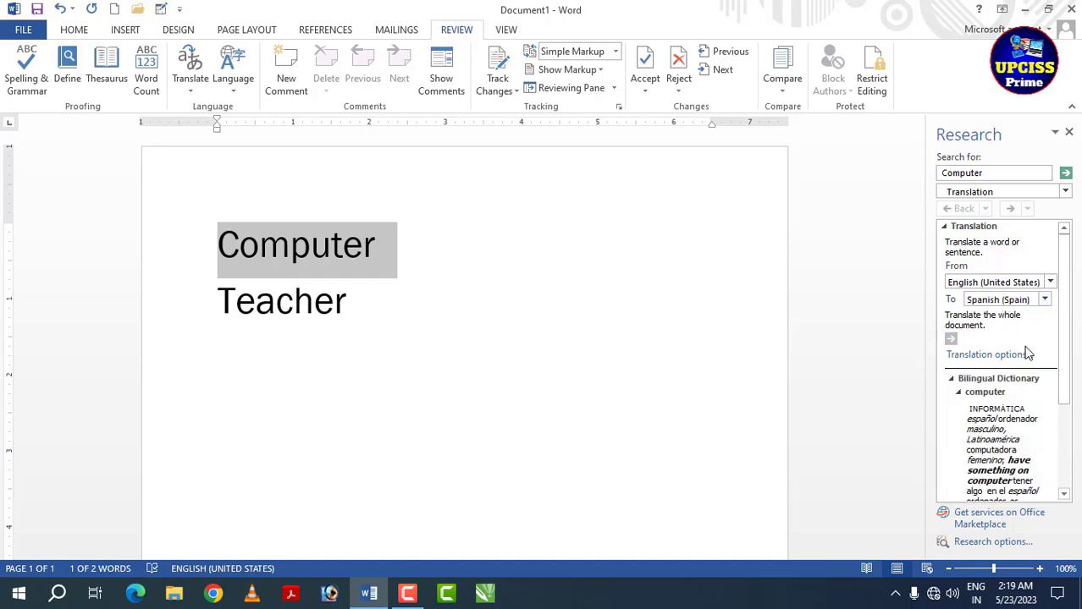
{"action": "scroll", "coordinate": [1027, 372], "scroll_direction": "down", "scroll_amount": 1}
{"action": "scroll", "coordinate": [988, 382], "scroll_direction": "down", "scroll_amount": 2}
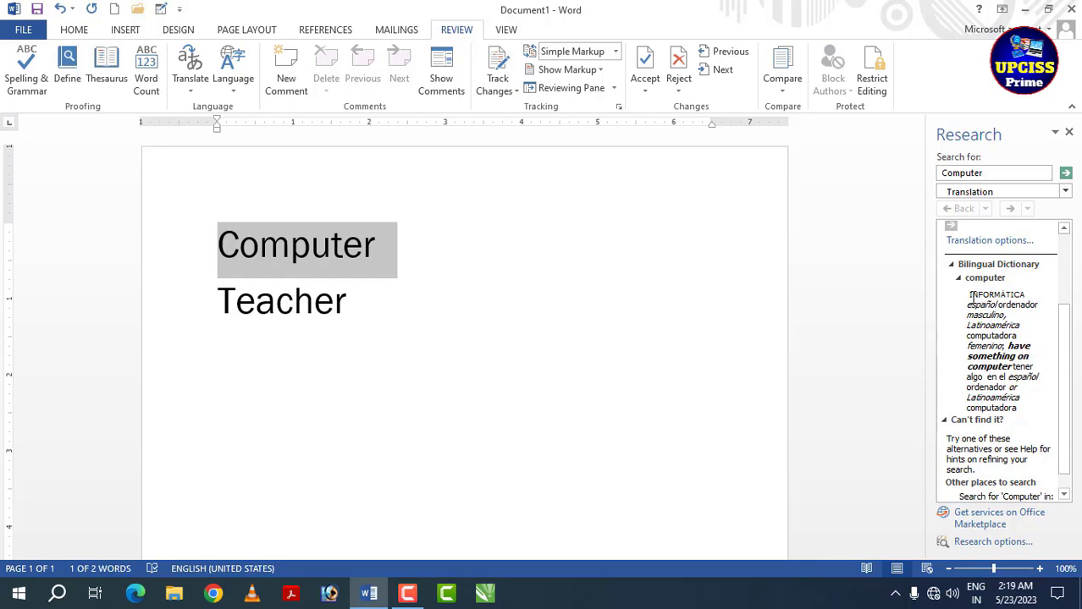
{"action": "left_click_drag", "start_coordinate": [970, 294], "coordinate": [1022, 304]}
{"action": "left_click", "coordinate": [1007, 351]}
{"action": "scroll", "coordinate": [1008, 350], "scroll_direction": "down", "scroll_amount": 1}
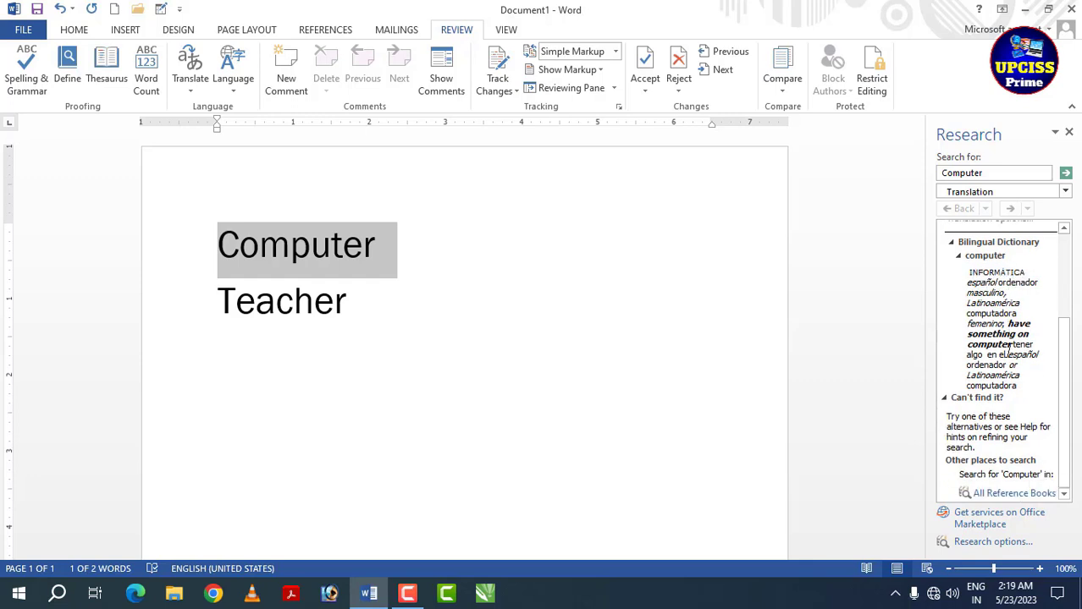
{"action": "scroll", "coordinate": [1007, 346], "scroll_direction": "up", "scroll_amount": 4}
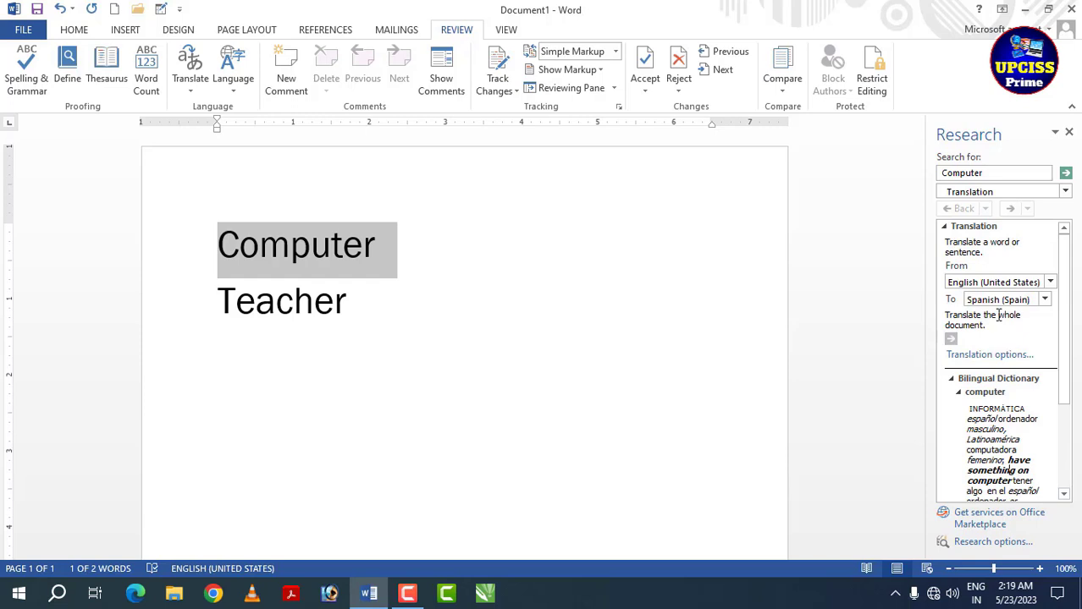
{"action": "left_click", "coordinate": [1068, 133]}
{"action": "left_click", "coordinate": [447, 310]}
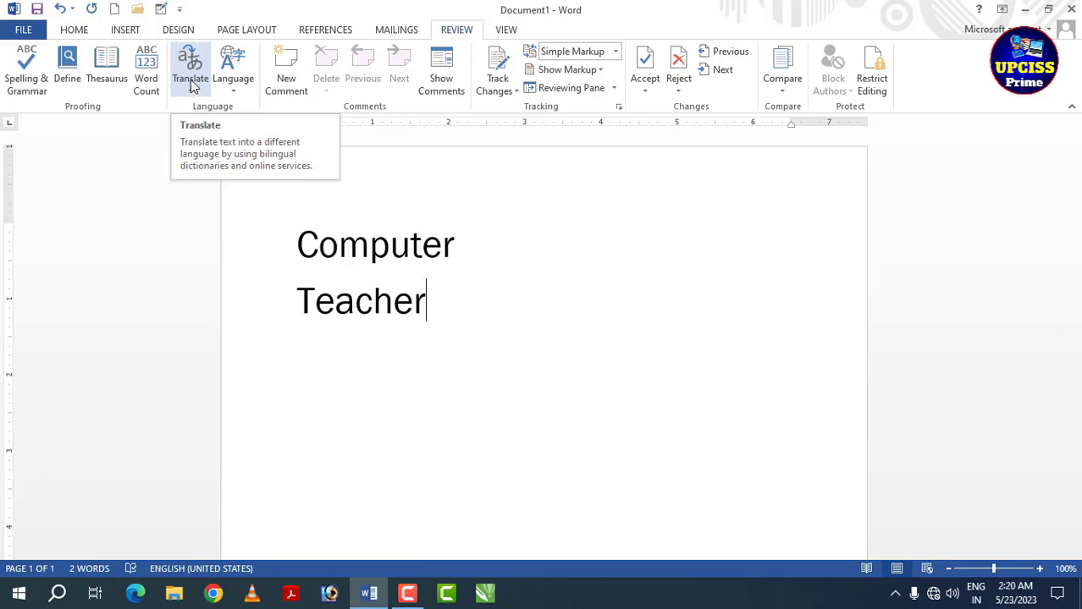
{"action": "left_click", "coordinate": [234, 60]}
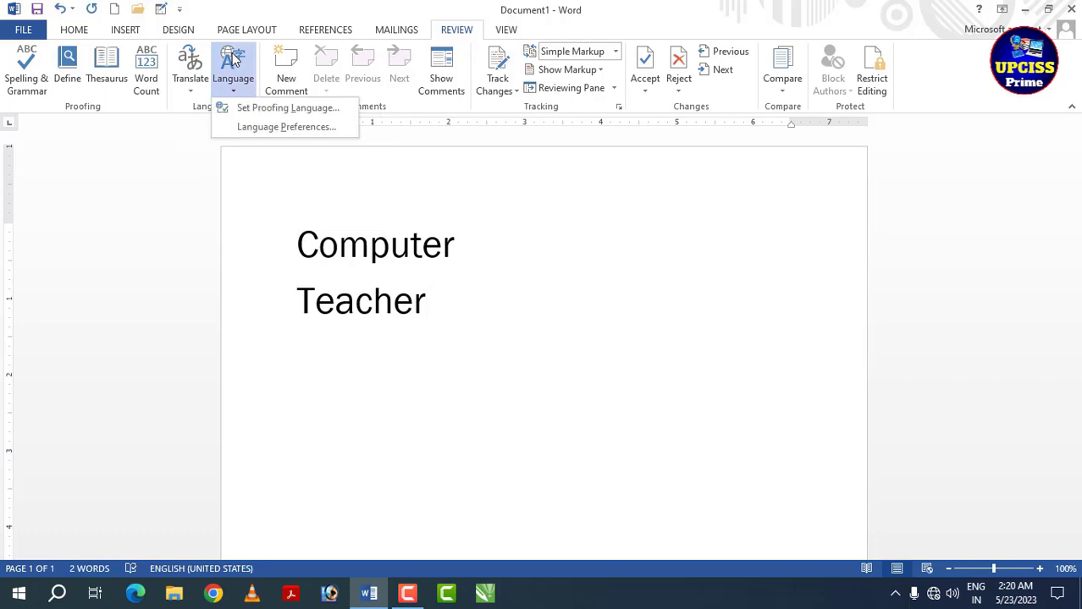
{"action": "left_click", "coordinate": [267, 127]}
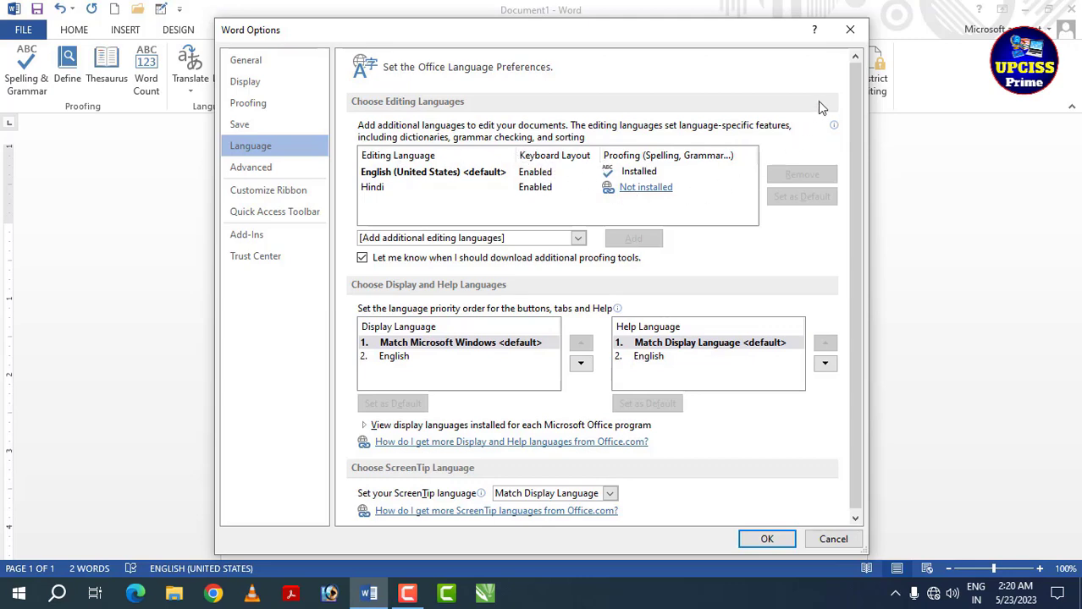
{"action": "left_click", "coordinate": [850, 31]}
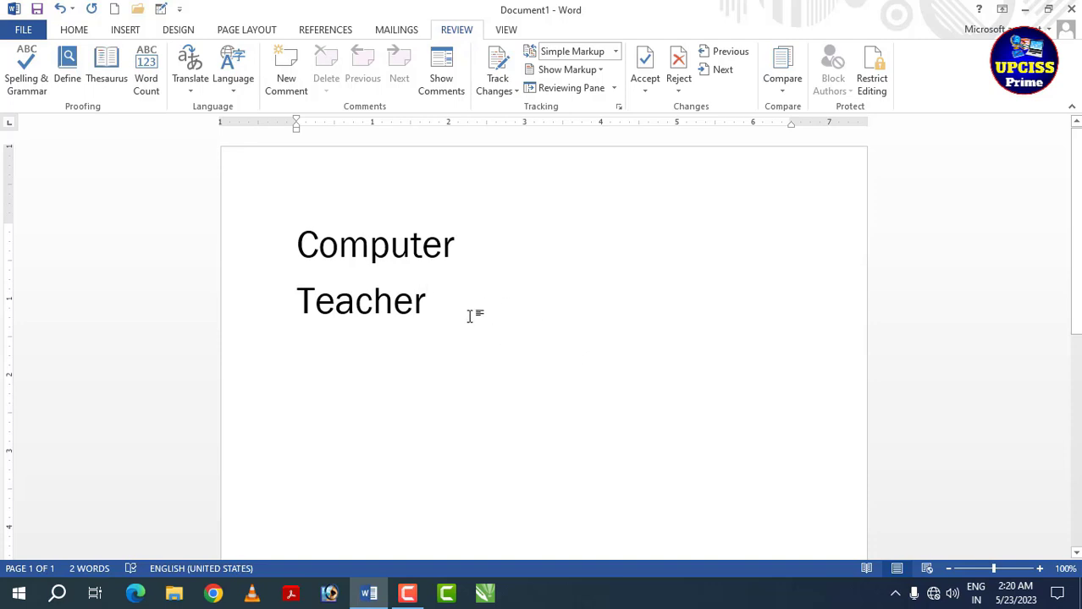
Delete both lines and generate sample paragraphs with =rand().
{"action": "left_click_drag", "start_coordinate": [470, 314], "coordinate": [323, 258]}
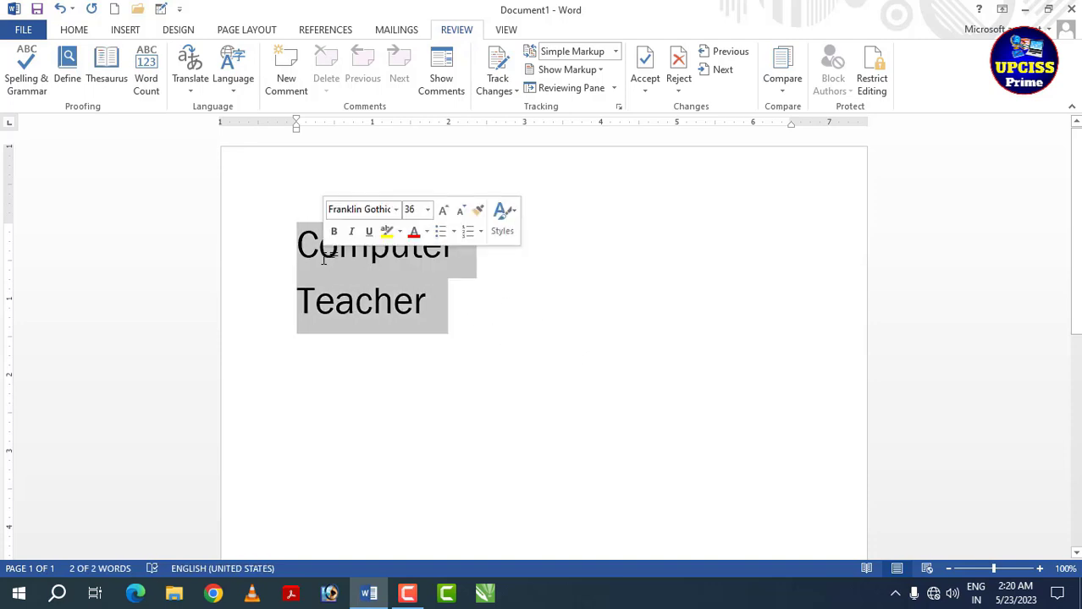
{"action": "key", "text": "Delete"}
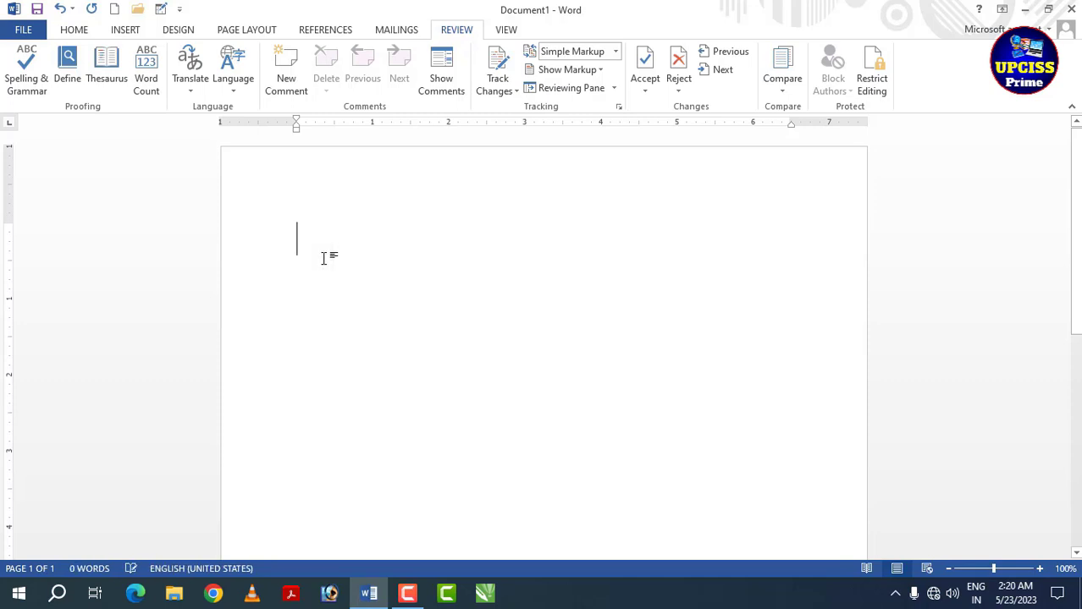
{"action": "type", "text": "=r"}
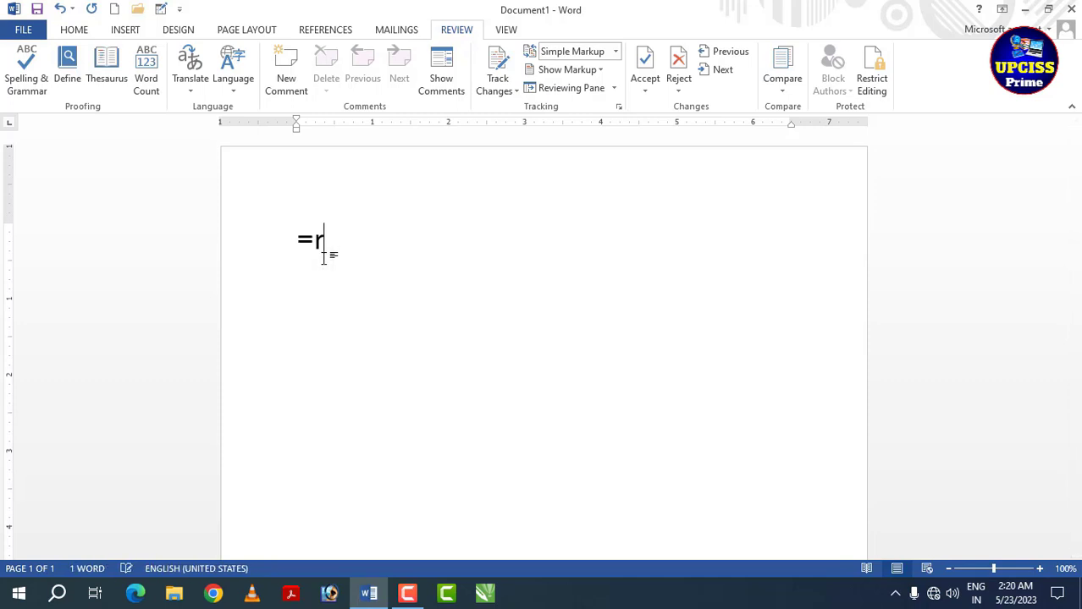
{"action": "type", "text": "an"}
{"action": "type", "text": "d()"}
{"action": "key", "text": "Return"}
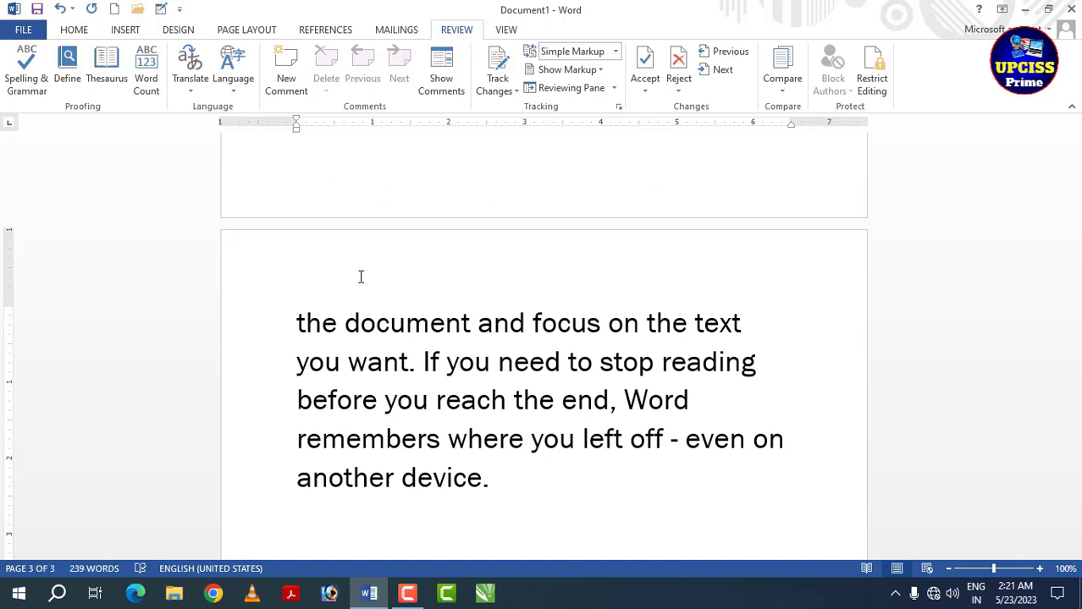
{"action": "scroll", "coordinate": [457, 296], "scroll_direction": "up", "scroll_amount": 2}
{"action": "scroll", "coordinate": [434, 281], "scroll_direction": "up", "scroll_amount": 3}
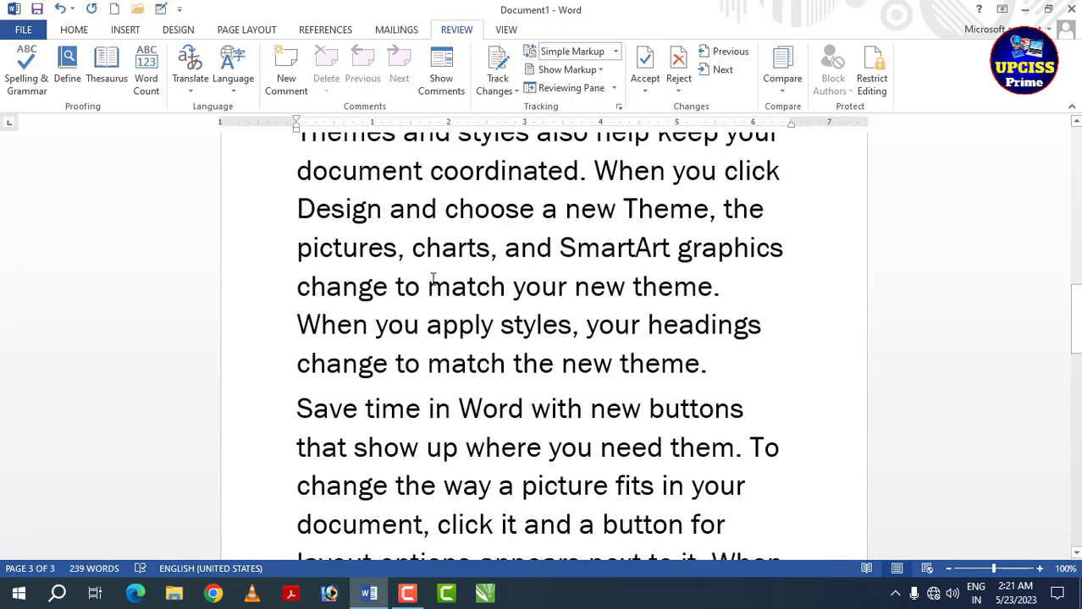
{"action": "scroll", "coordinate": [416, 273], "scroll_direction": "up", "scroll_amount": 2}
{"action": "scroll", "coordinate": [406, 267], "scroll_direction": "up", "scroll_amount": 2}
{"action": "scroll", "coordinate": [410, 261], "scroll_direction": "up", "scroll_amount": 5}
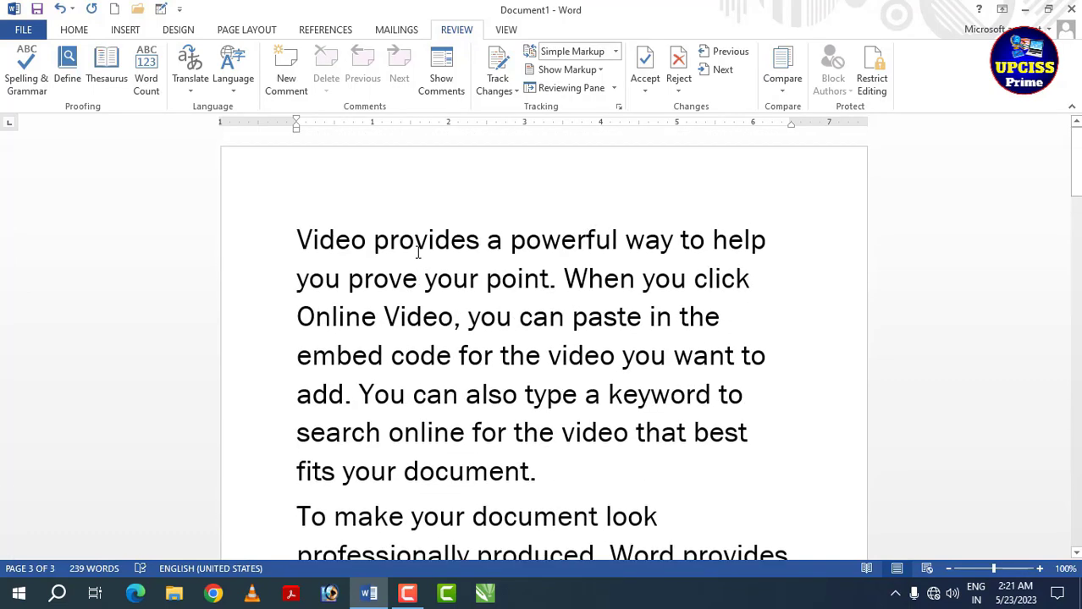
Make the whole document's text one size smaller and justify all paragraphs.
{"action": "key", "text": "ctrl+a"}
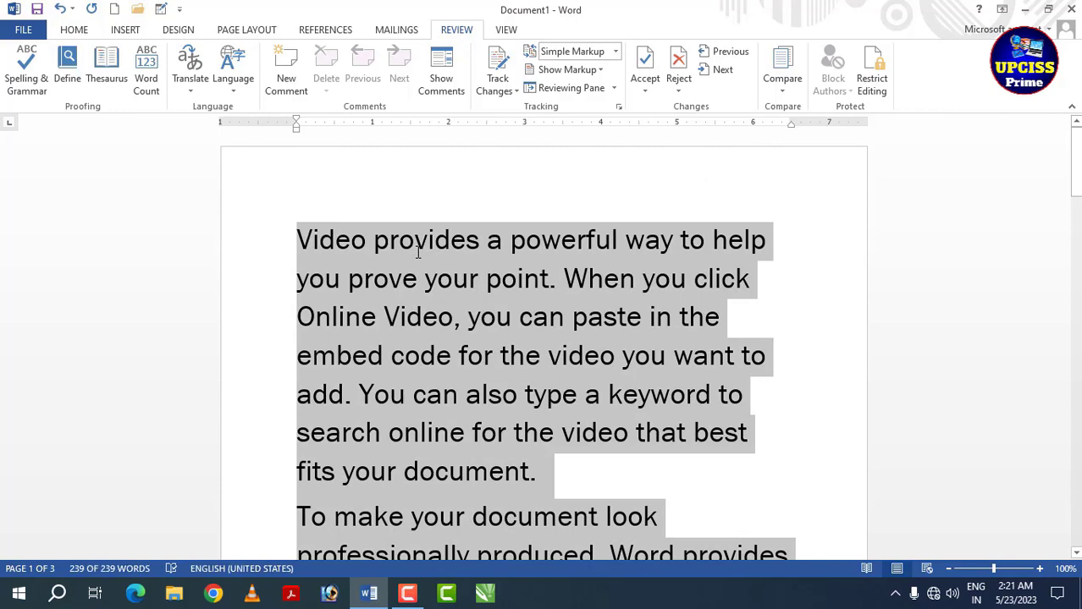
{"action": "key", "text": "ctrl+bracketleft"}
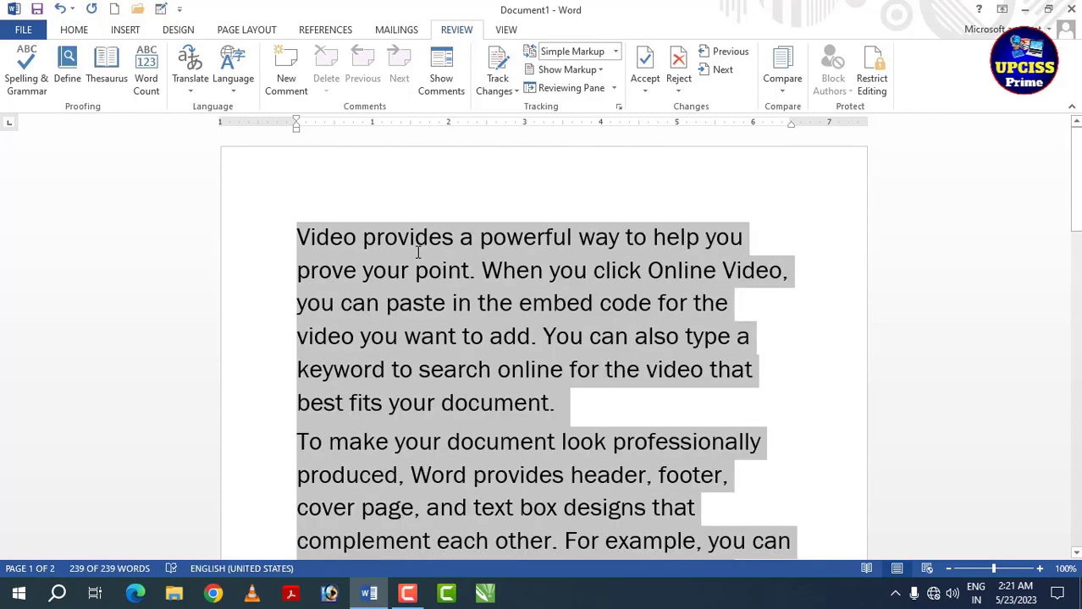
{"action": "key", "text": "ctrl+j"}
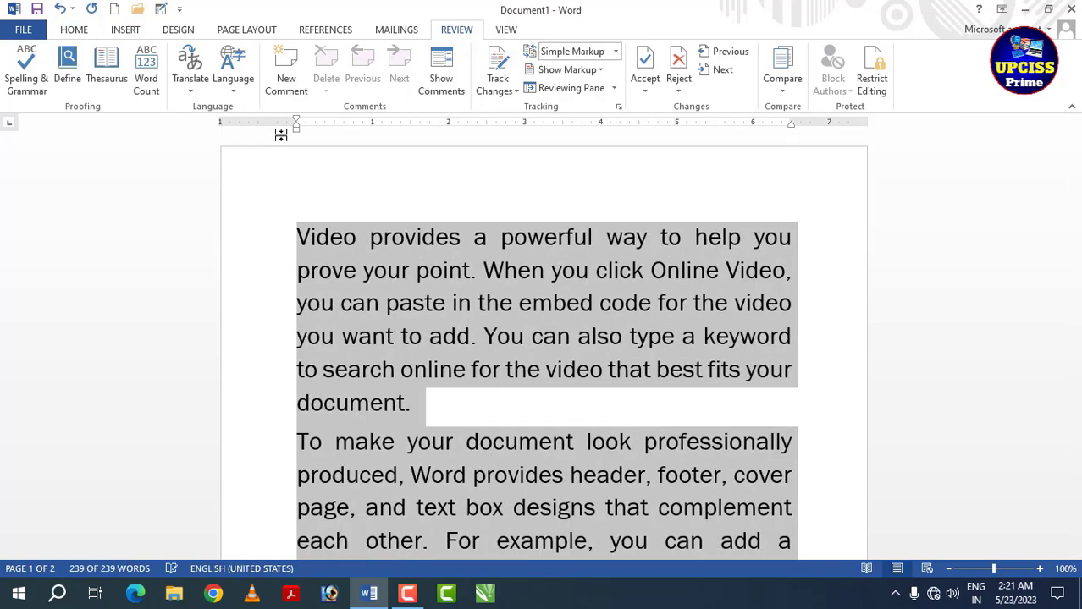
{"action": "left_click", "coordinate": [392, 245]}
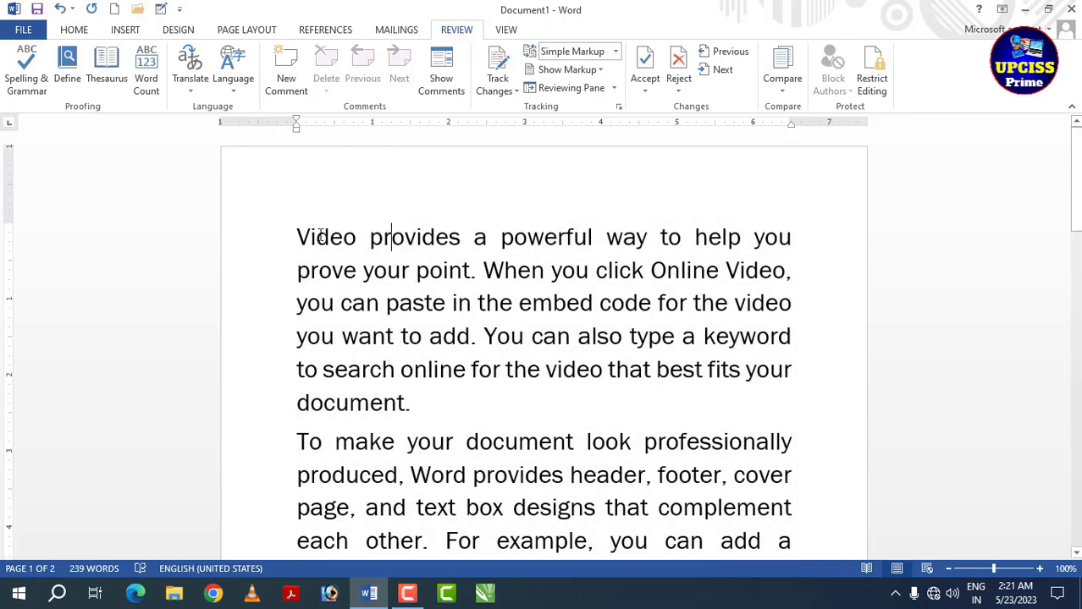
{"action": "left_click_drag", "start_coordinate": [322, 238], "coordinate": [428, 337]}
{"action": "left_click", "coordinate": [459, 383]}
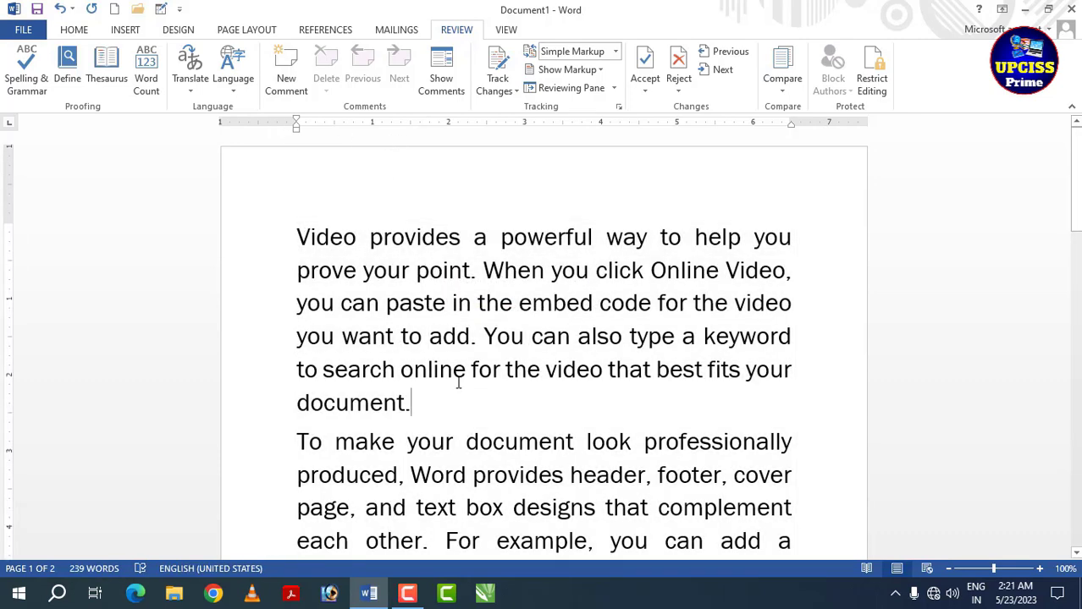
{"action": "left_click", "coordinate": [146, 82]}
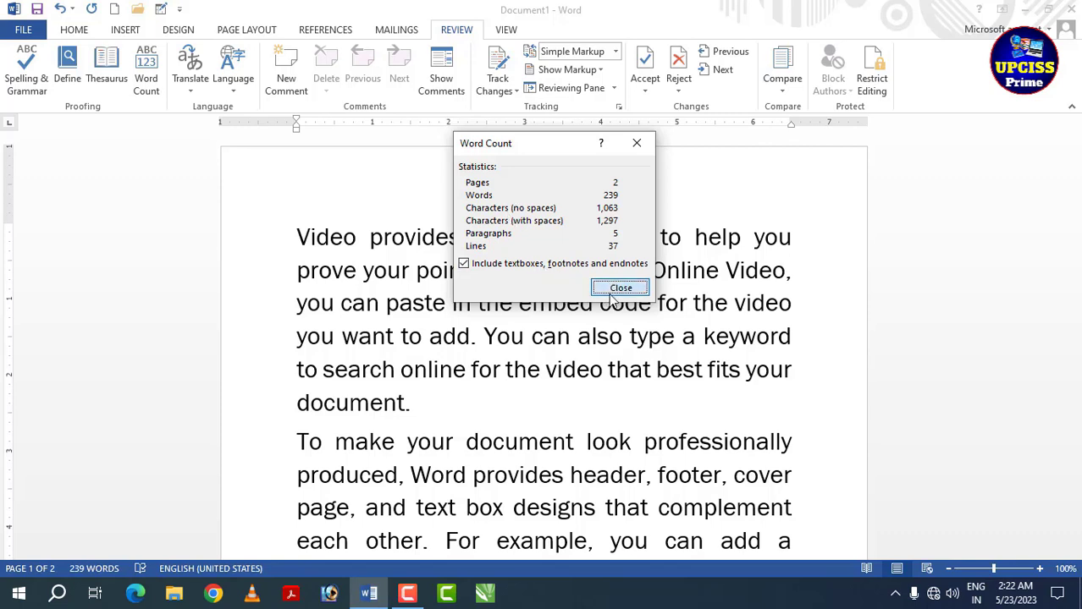
{"action": "left_click", "coordinate": [620, 287]}
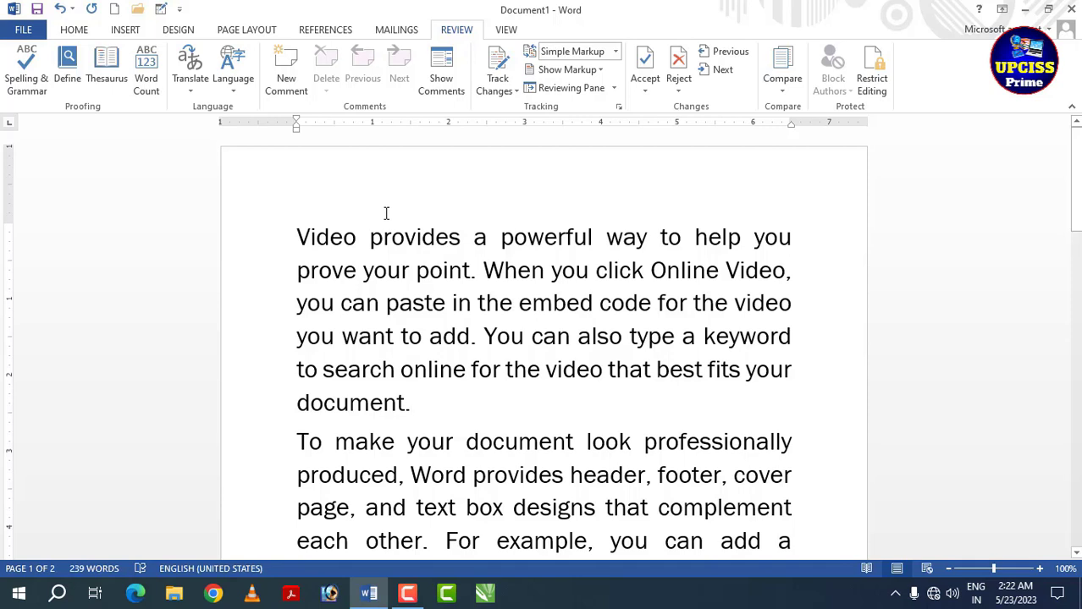
Add comments on the words 'provides' and 'document', typing 'sdfgsdfgsd' for the latter.
{"action": "left_click_drag", "start_coordinate": [371, 237], "coordinate": [462, 238]}
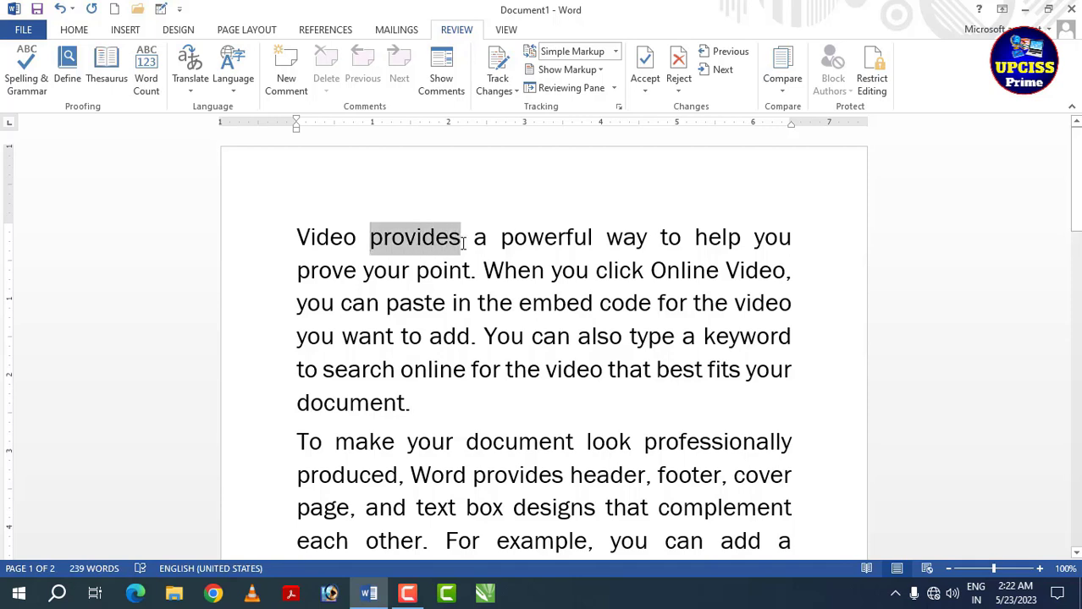
{"action": "left_click", "coordinate": [286, 68]}
{"action": "type", "text": "kfghsfghsj"}
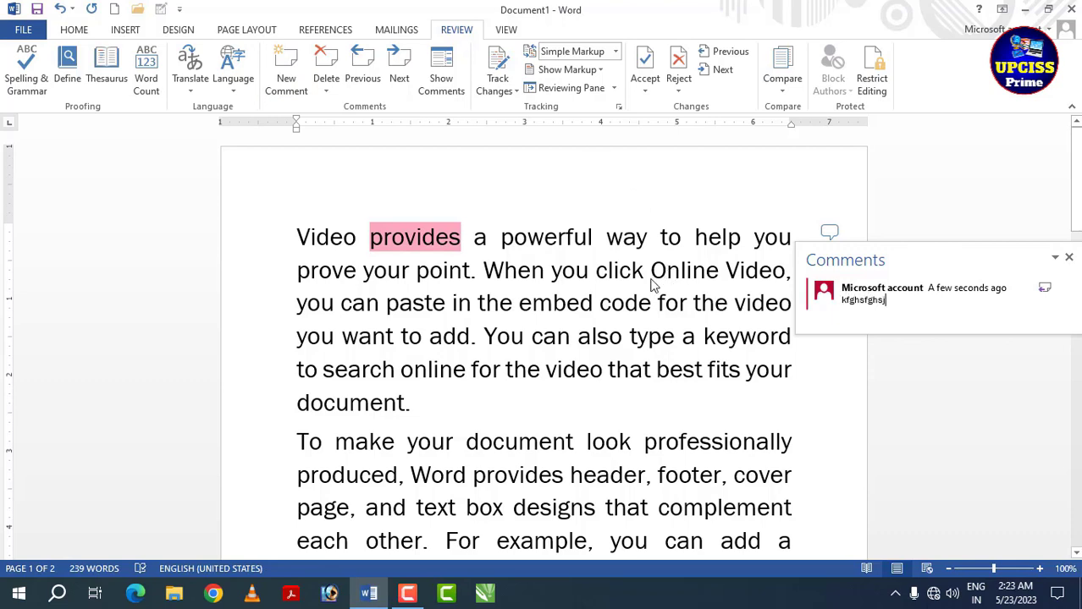
{"action": "left_click", "coordinate": [565, 306]}
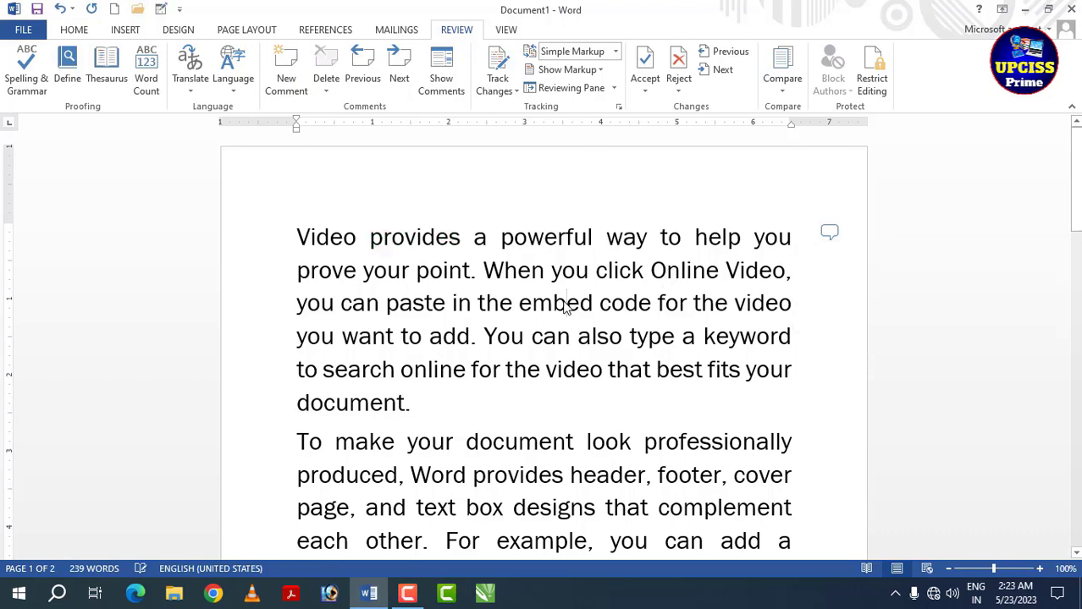
{"action": "left_click_drag", "start_coordinate": [411, 405], "coordinate": [356, 403]}
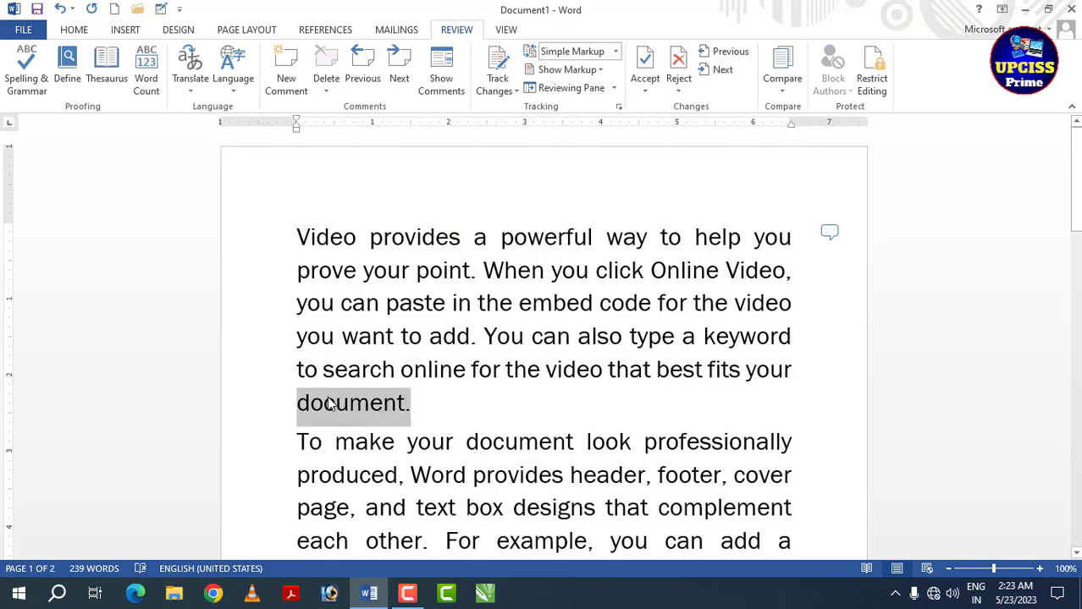
{"action": "left_click", "coordinate": [283, 85]}
{"action": "type", "text": "dgf"}
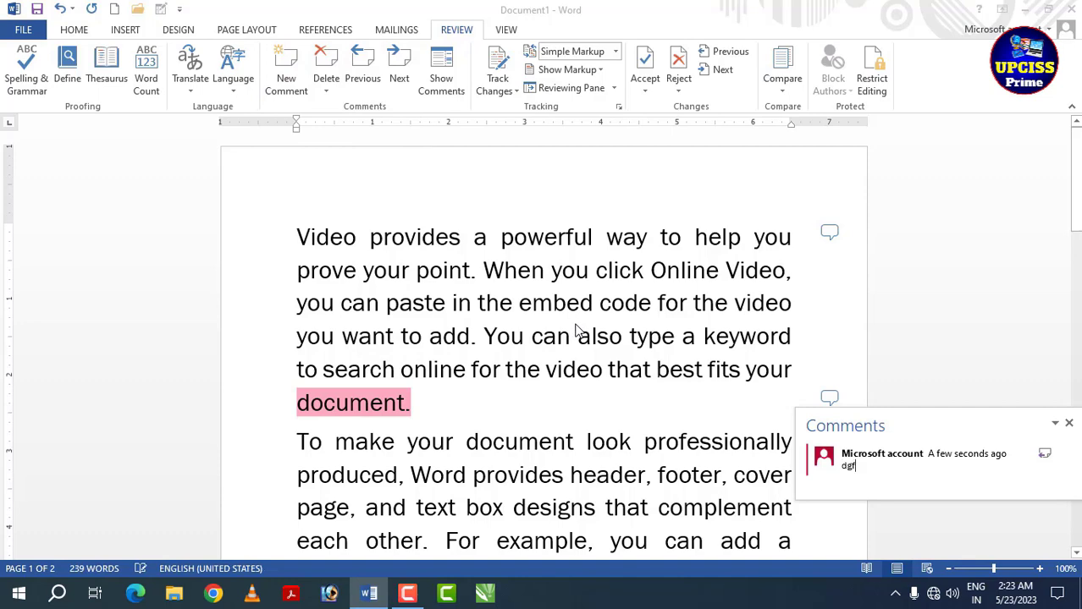
{"action": "type", "text": "sdfgsdfgsd"}
{"action": "key", "text": "ctrl+z"}
Add comments 'fsfsgsgfgsfgsfsgf' on 'galleries' and 'sdfsfsfs' on 'theme'.
{"action": "scroll", "coordinate": [700, 388], "scroll_direction": "down", "scroll_amount": 3}
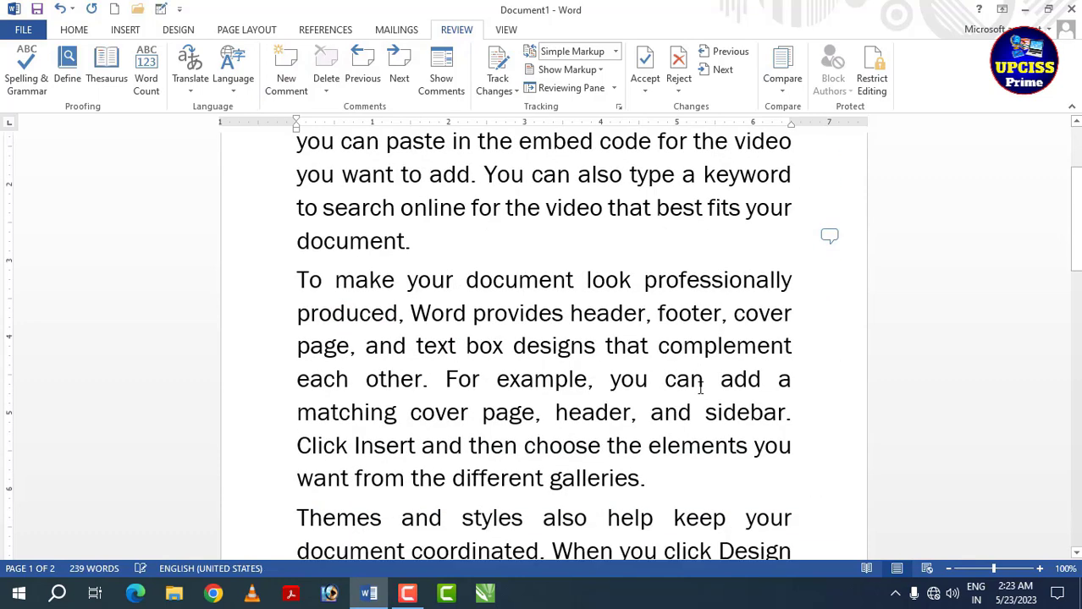
{"action": "left_click_drag", "start_coordinate": [644, 449], "coordinate": [550, 450]}
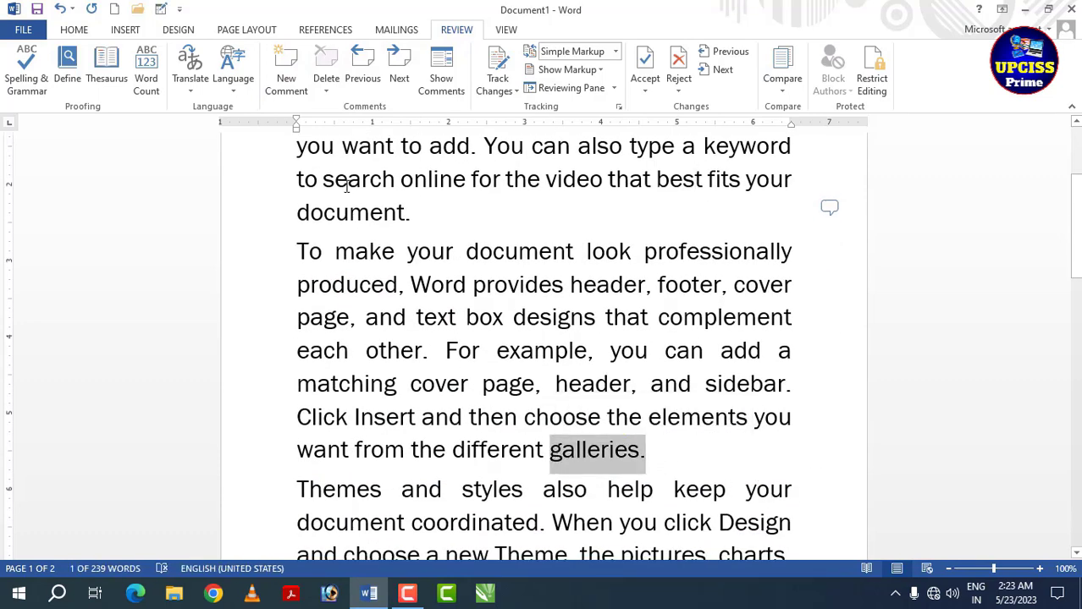
{"action": "left_click", "coordinate": [286, 81]}
{"action": "type", "text": "fsfsgsgfgsfgsfsgf"}
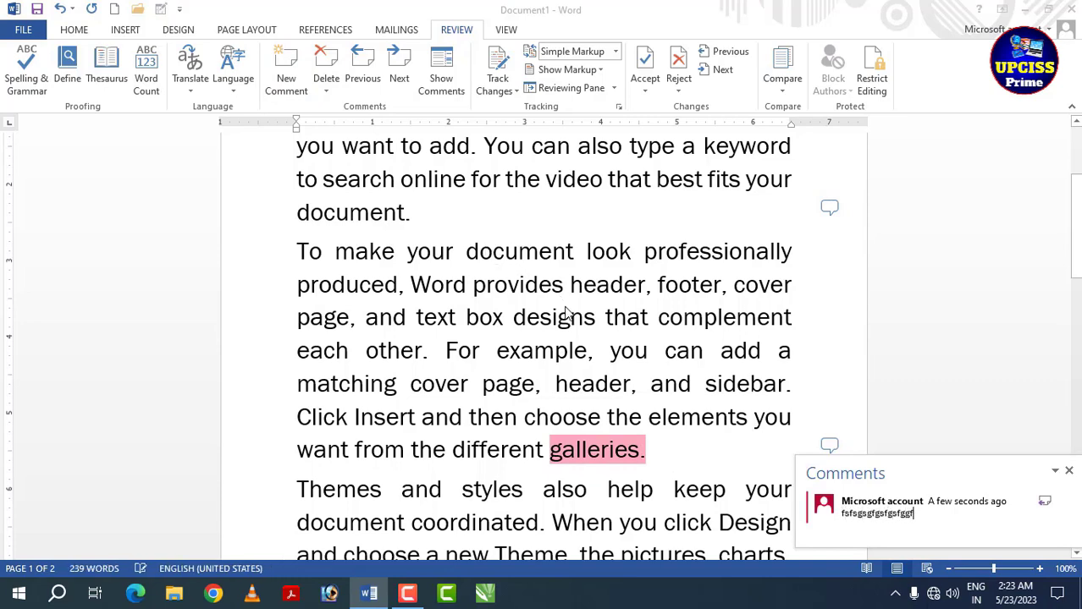
{"action": "key", "text": "ctrl+z"}
{"action": "scroll", "coordinate": [745, 405], "scroll_direction": "down", "scroll_amount": 5}
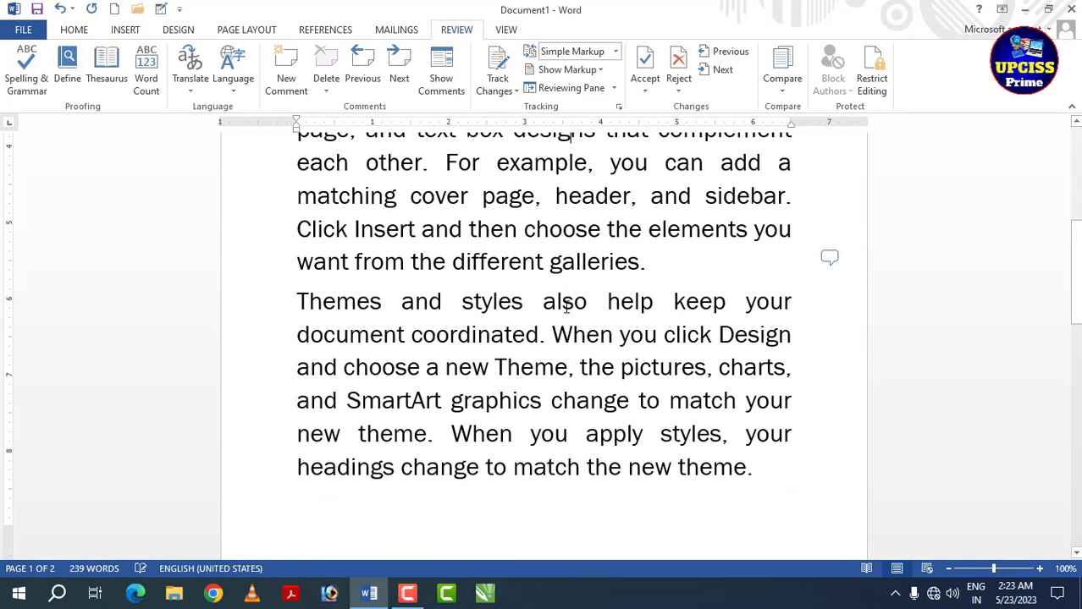
{"action": "left_click_drag", "start_coordinate": [752, 390], "coordinate": [679, 389]}
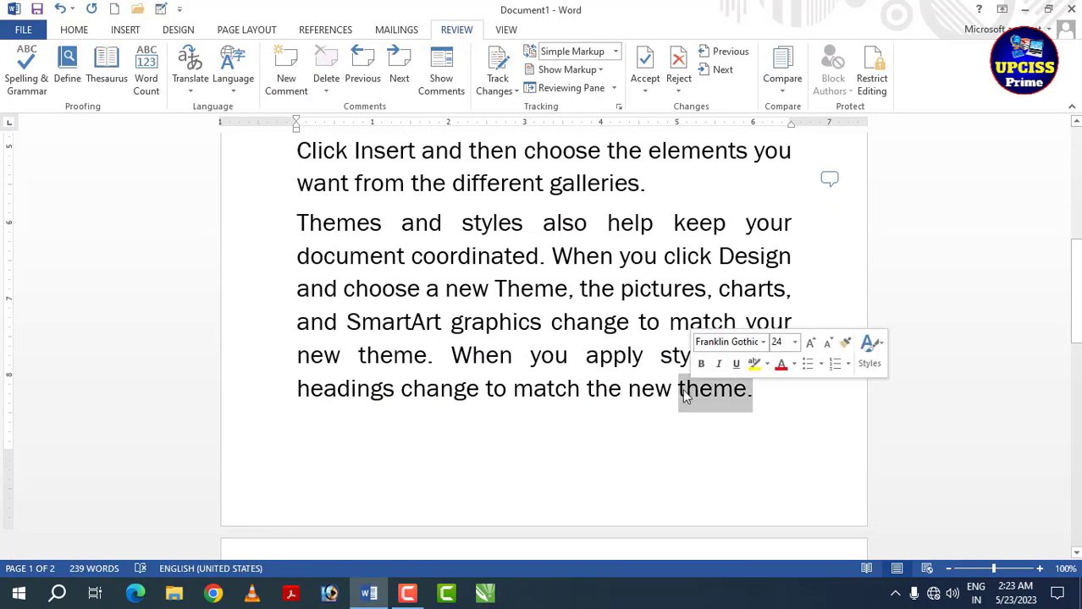
{"action": "left_click", "coordinate": [288, 78]}
{"action": "type", "text": "sd"}
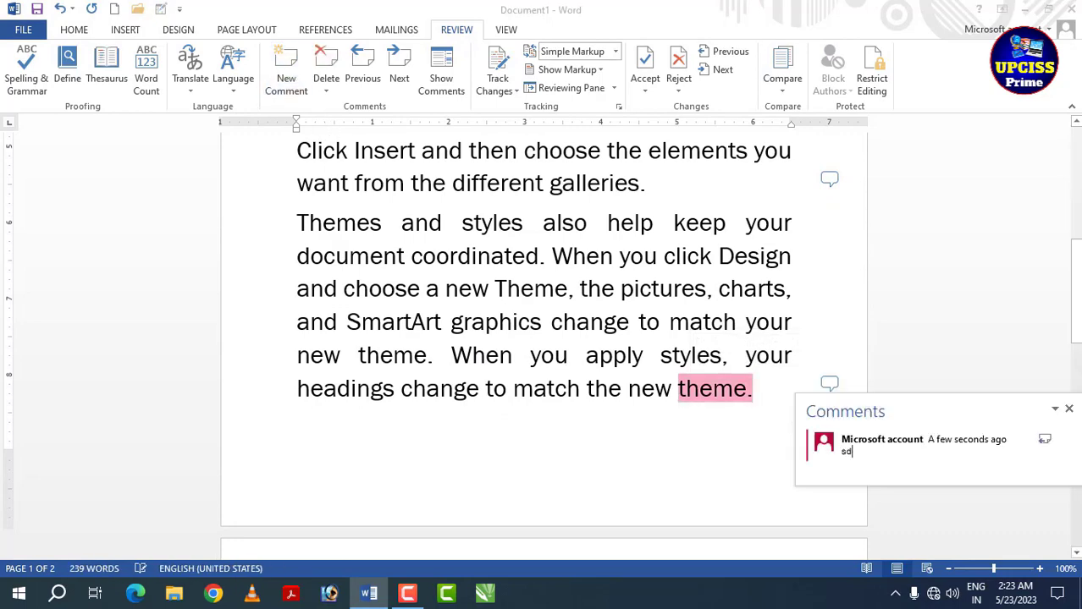
{"action": "type", "text": "fsfsfs"}
{"action": "left_click", "coordinate": [535, 273]}
{"action": "scroll", "coordinate": [534, 271], "scroll_direction": "up", "scroll_amount": 4}
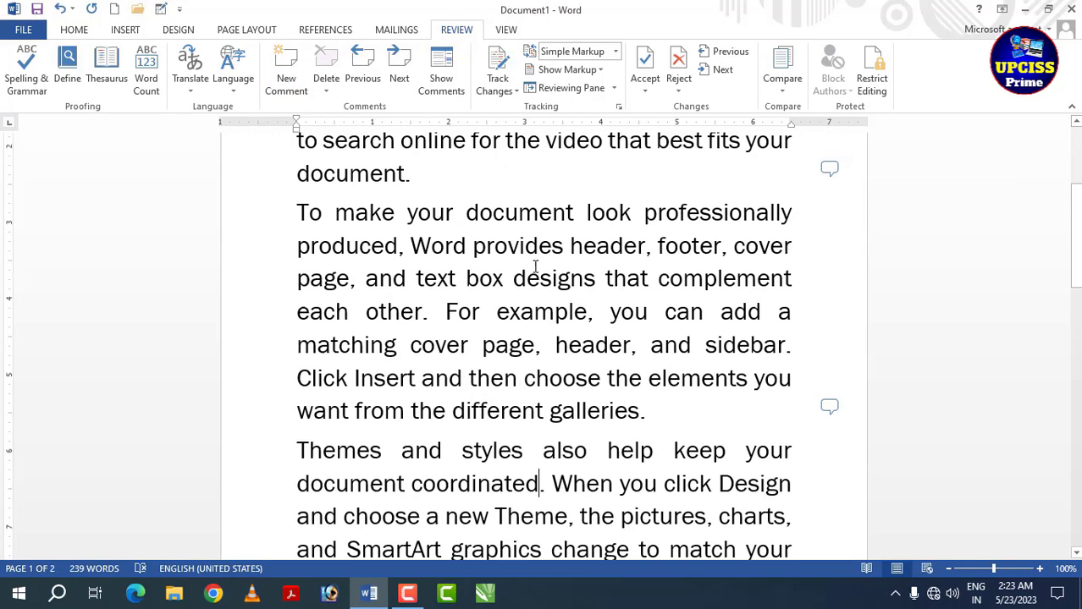
{"action": "scroll", "coordinate": [532, 269], "scroll_direction": "up", "scroll_amount": 3}
{"action": "scroll", "coordinate": [530, 268], "scroll_direction": "up", "scroll_amount": 1}
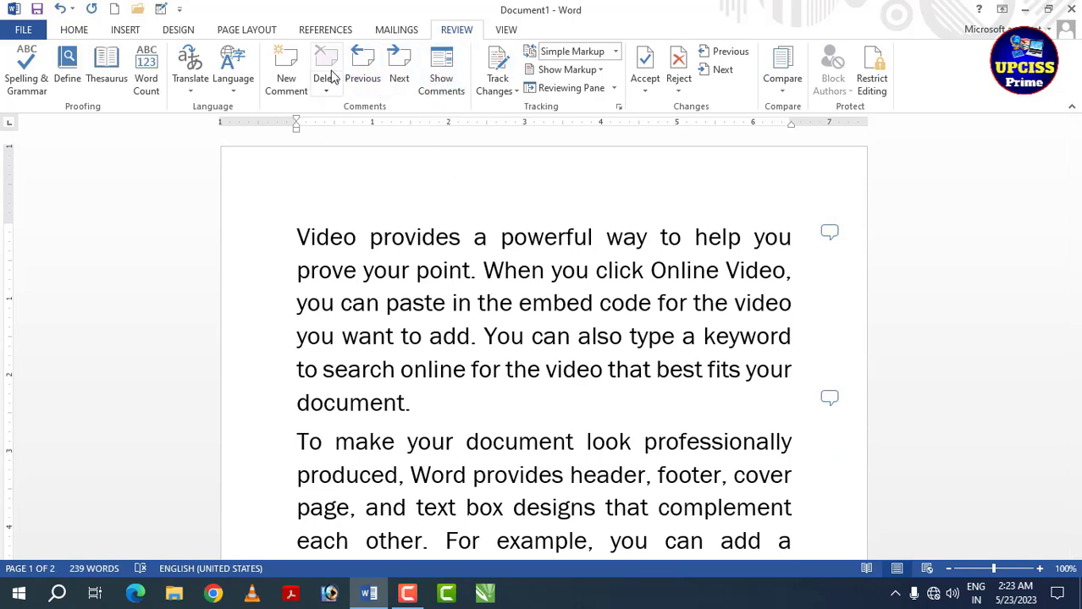
Show comments in the side margin and make all document text one size smaller.
{"action": "left_click", "coordinate": [438, 81]}
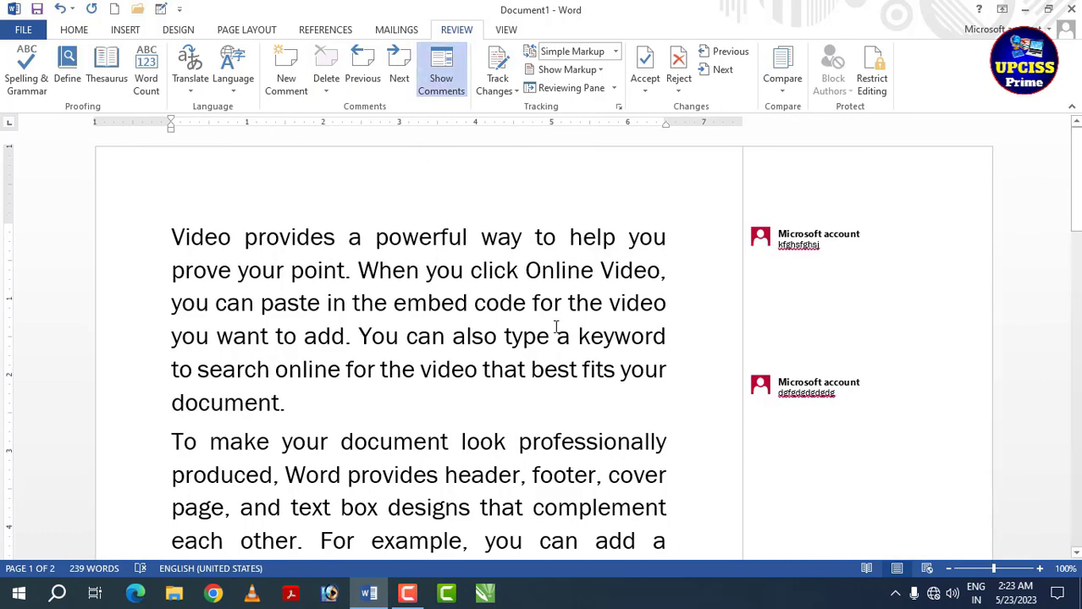
{"action": "key", "text": "ctrl+a"}
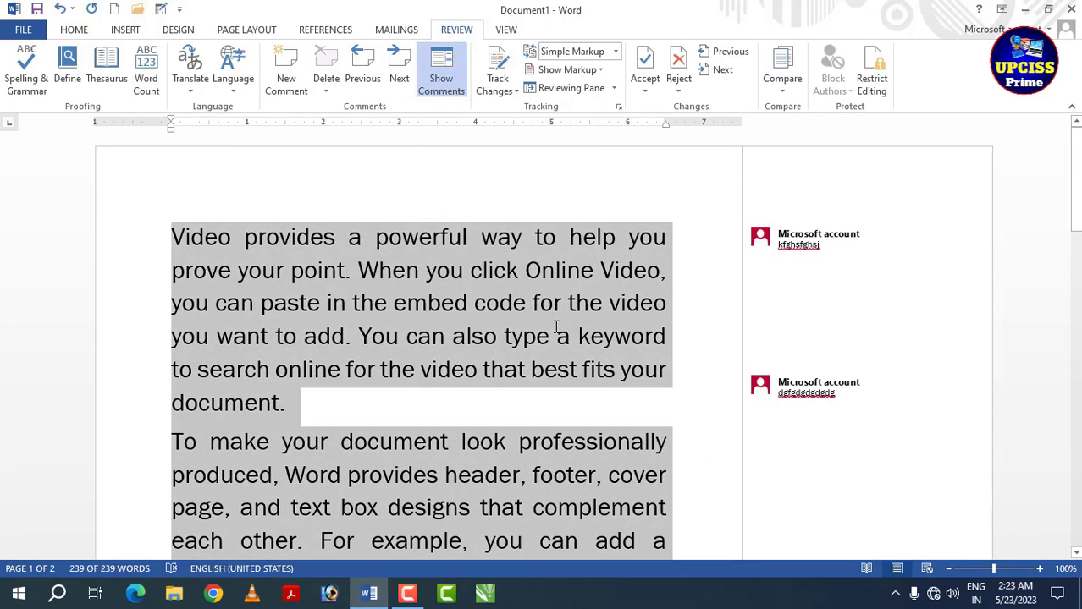
{"action": "key", "text": "ctrl+shift+comma"}
{"action": "left_click", "coordinate": [553, 327]}
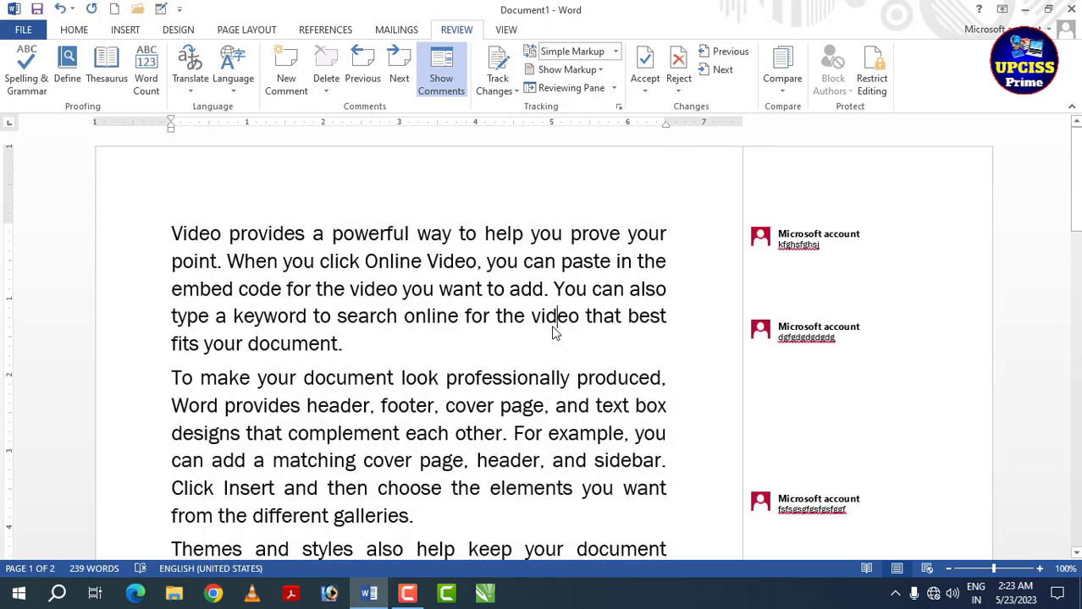
Hide and re-show the comments margin, then select the first comment on 'provides'.
{"action": "left_click", "coordinate": [441, 81]}
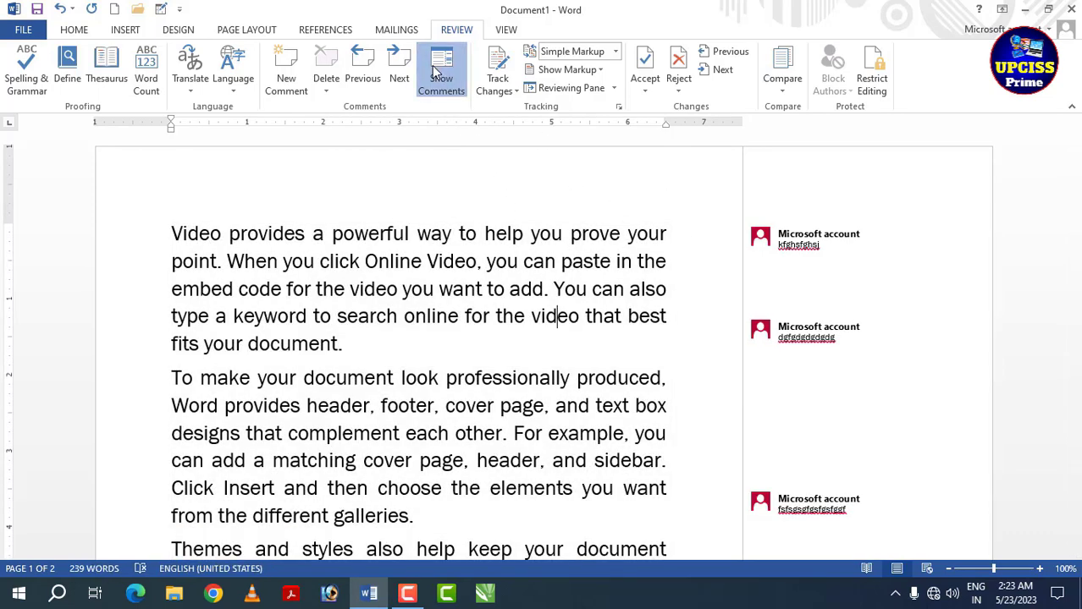
{"action": "left_click", "coordinate": [441, 80]}
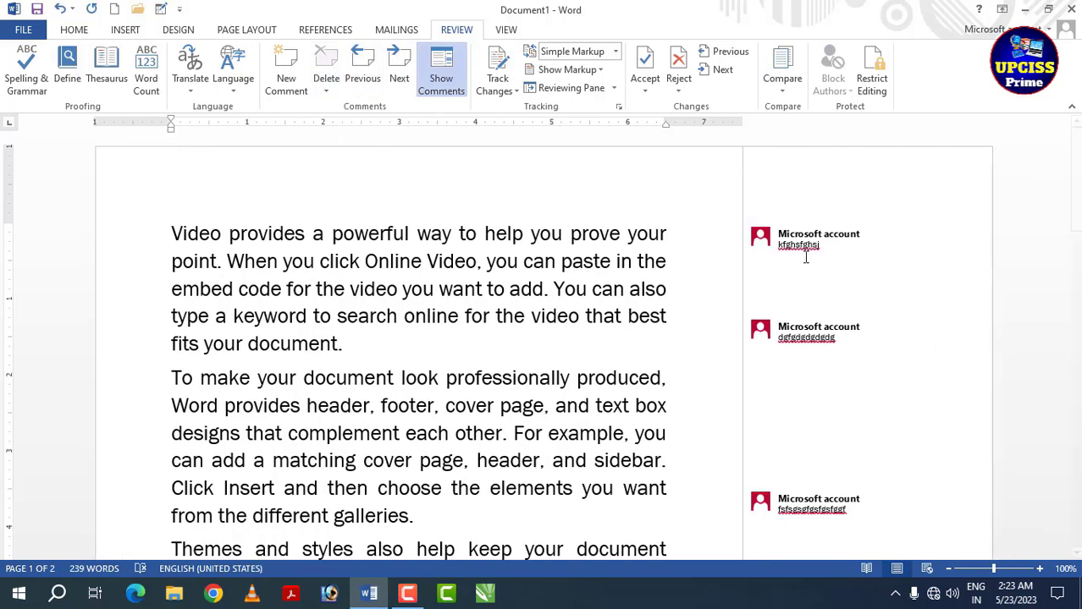
{"action": "mouse_move", "coordinate": [825, 243]}
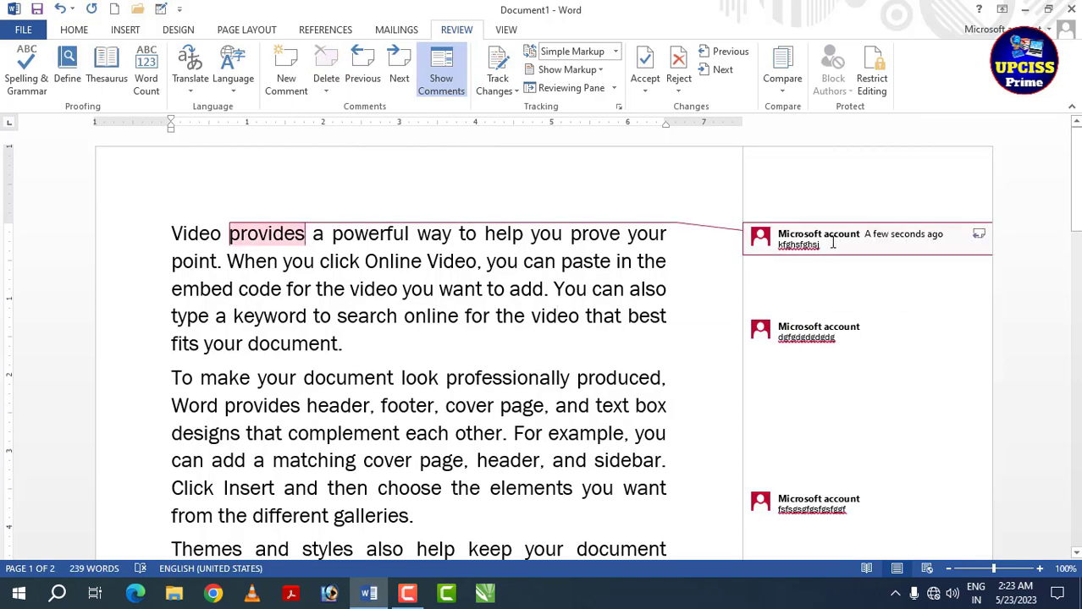
{"action": "left_click", "coordinate": [833, 244]}
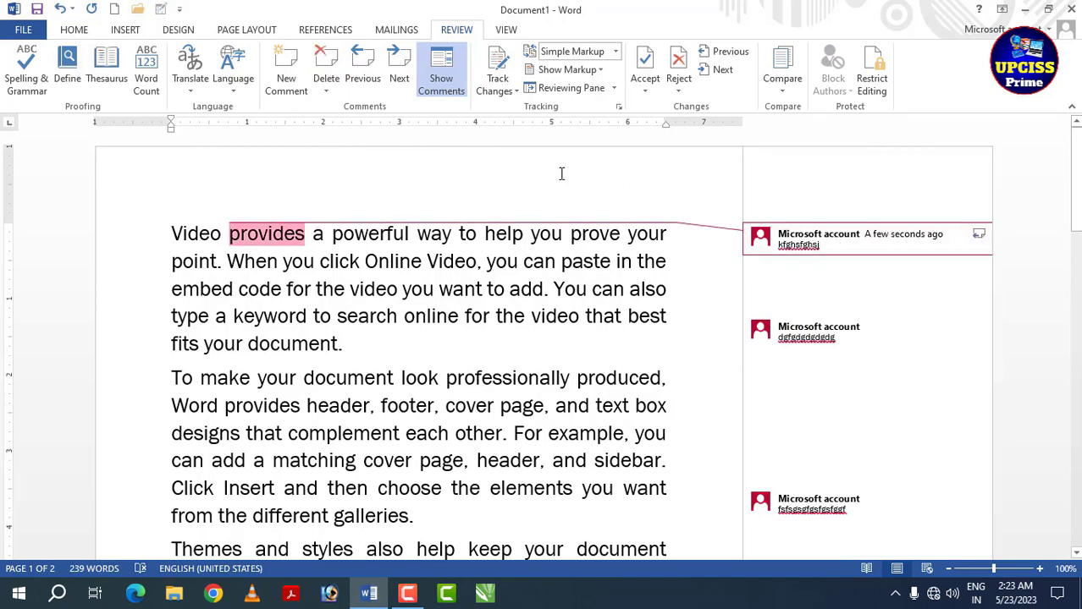
{"action": "left_click", "coordinate": [330, 91]}
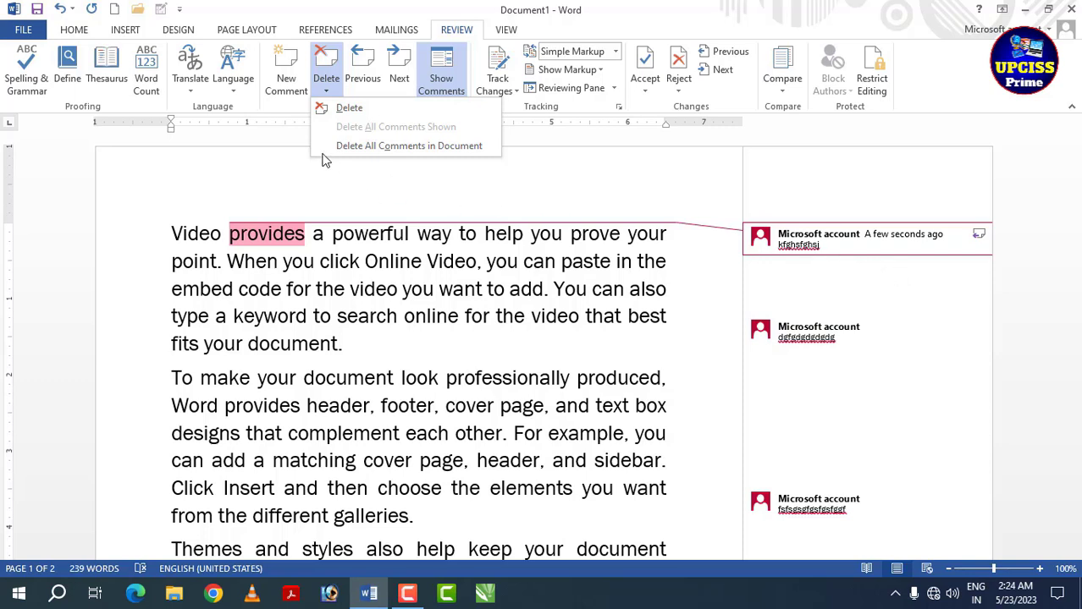
{"action": "left_click", "coordinate": [361, 109]}
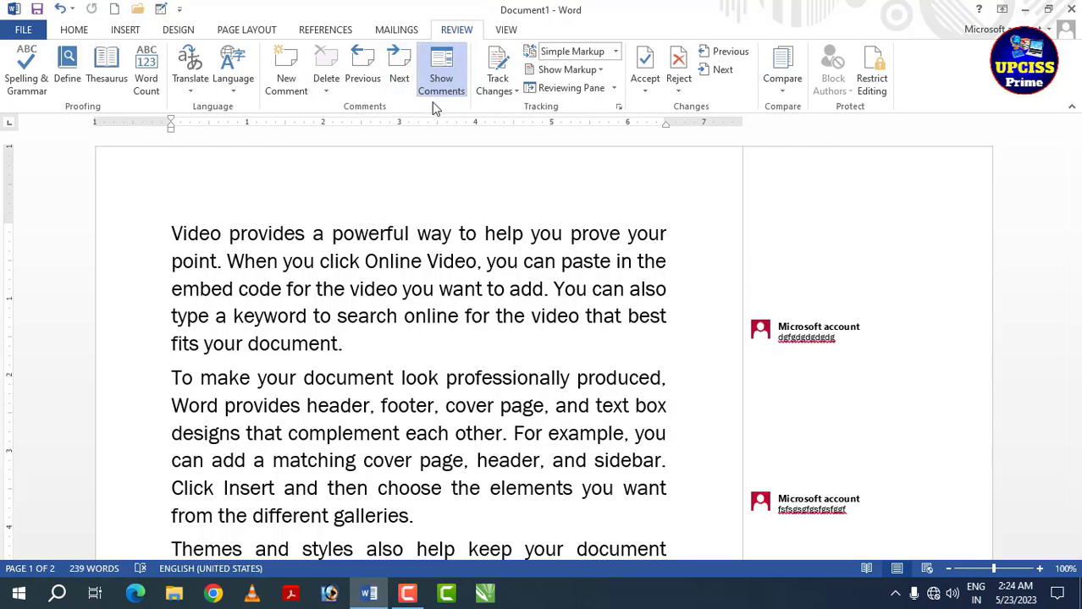
{"action": "key", "text": "ctrl+z"}
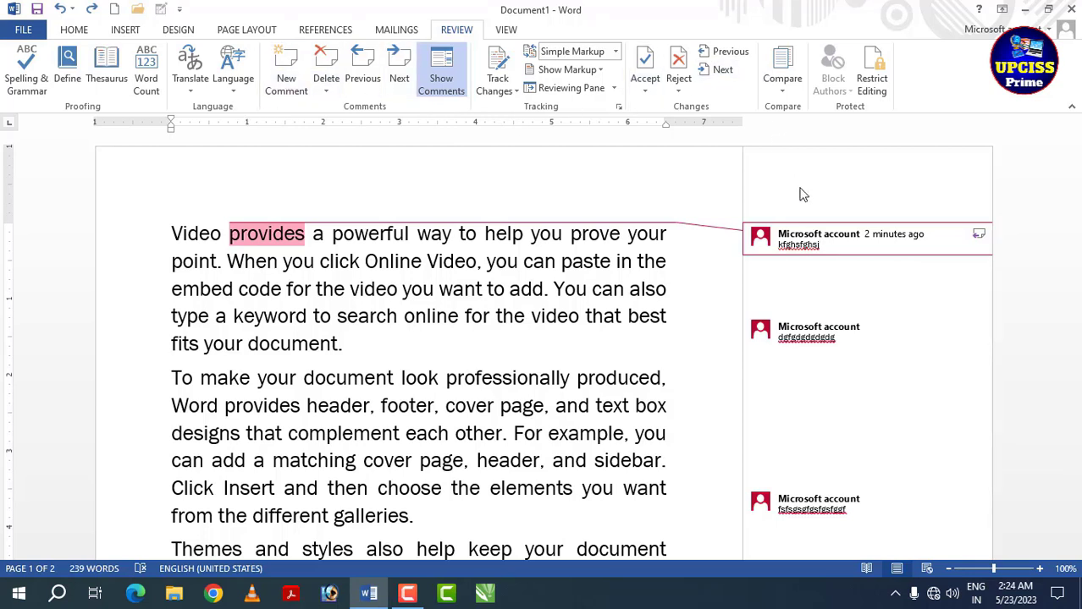
{"action": "left_click", "coordinate": [938, 246]}
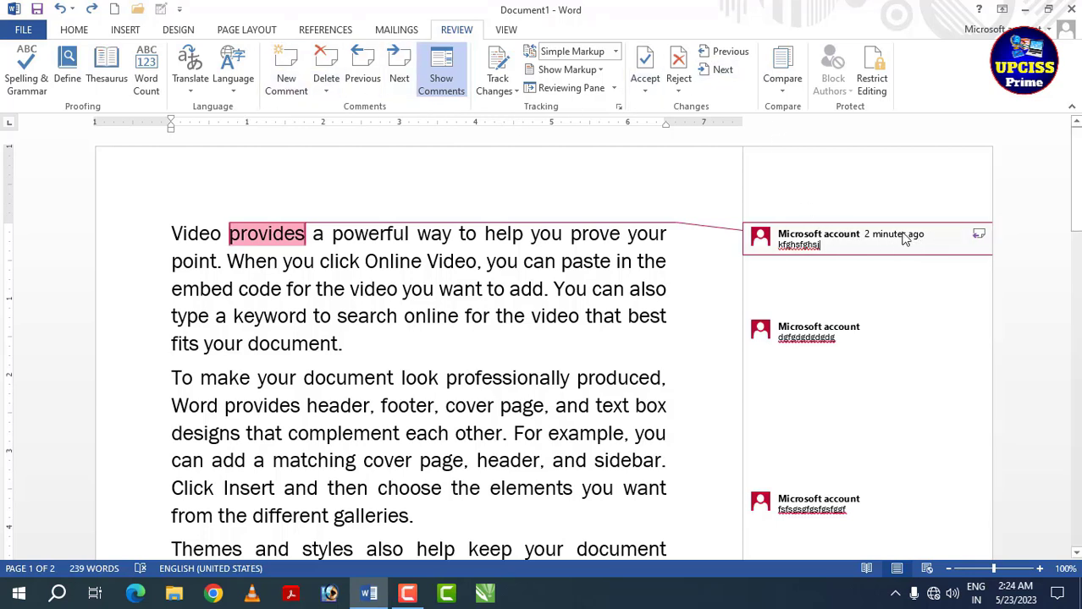
{"action": "left_click", "coordinate": [395, 65]}
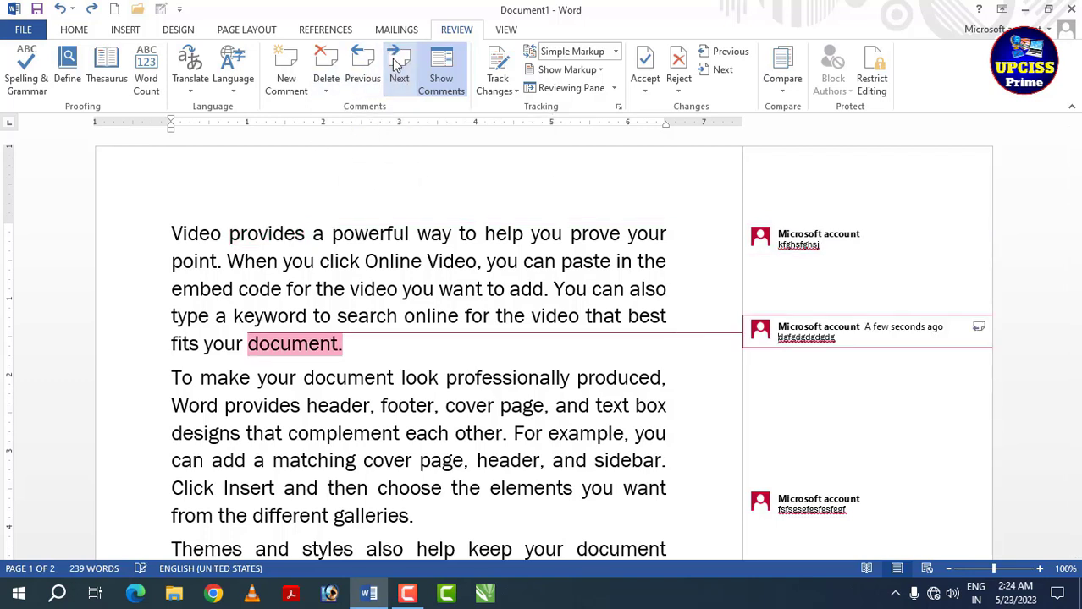
{"action": "left_click", "coordinate": [394, 65]}
{"action": "left_click", "coordinate": [395, 65]}
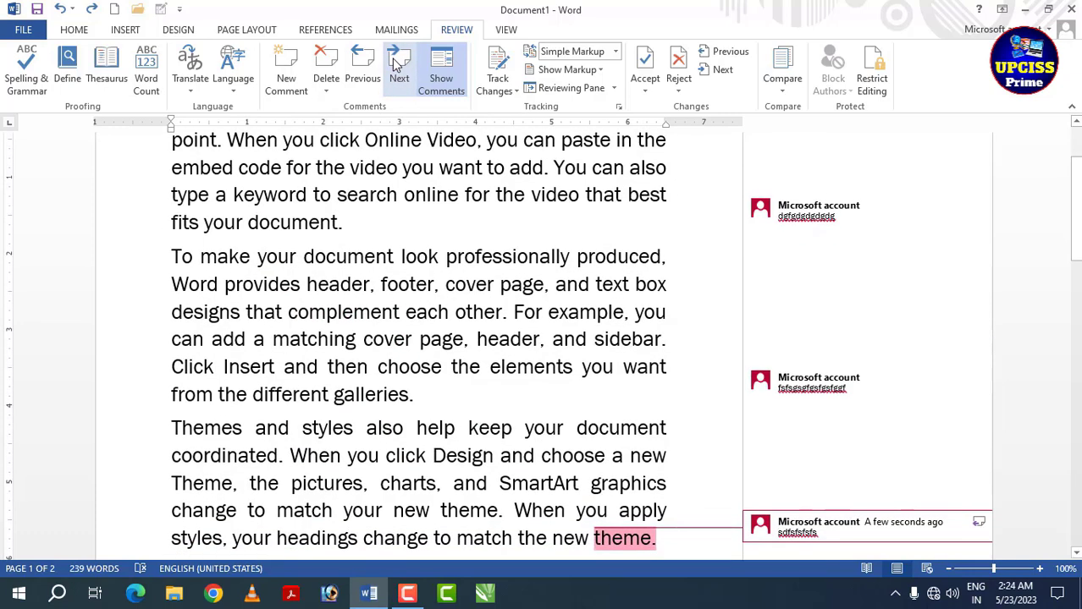
{"action": "left_click", "coordinate": [358, 68]}
{"action": "left_click", "coordinate": [358, 67]}
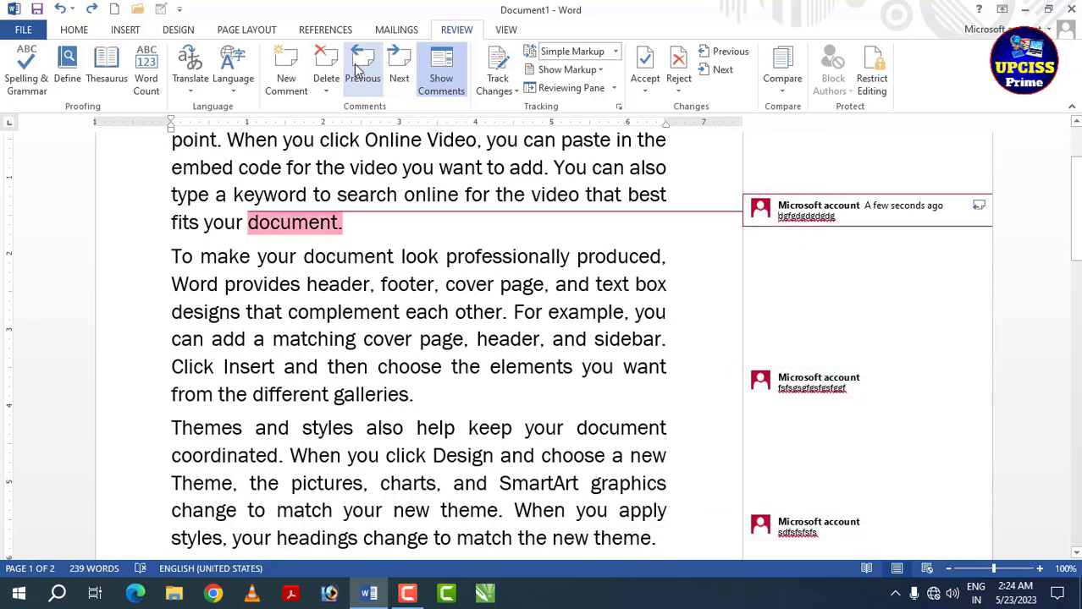
{"action": "left_click", "coordinate": [358, 68]}
{"action": "left_click", "coordinate": [358, 67]}
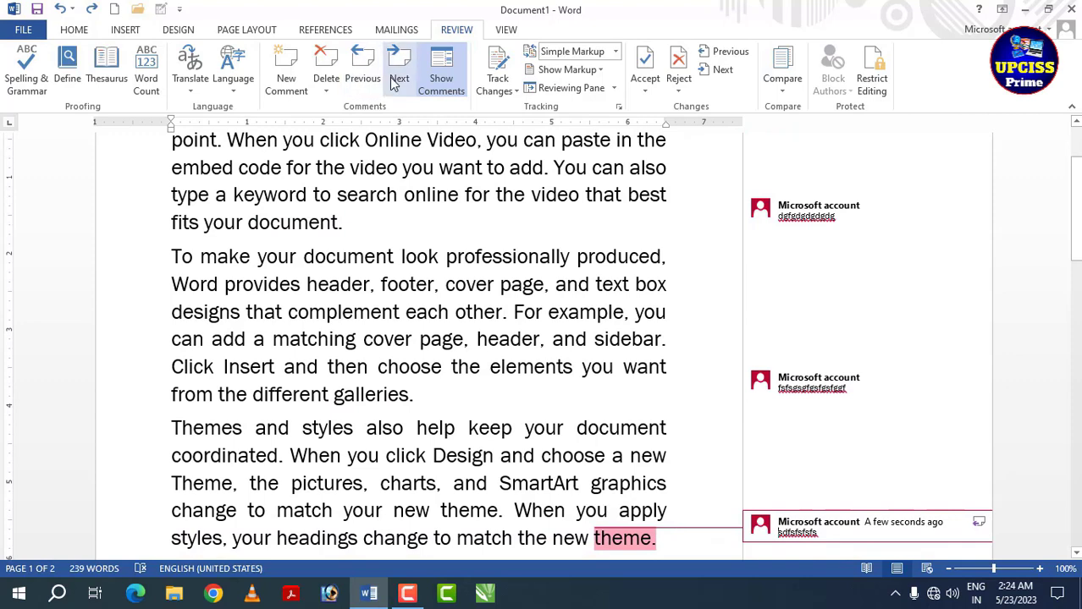
{"action": "left_click", "coordinate": [397, 69]}
{"action": "scroll", "coordinate": [426, 205], "scroll_direction": "up", "scroll_amount": 1}
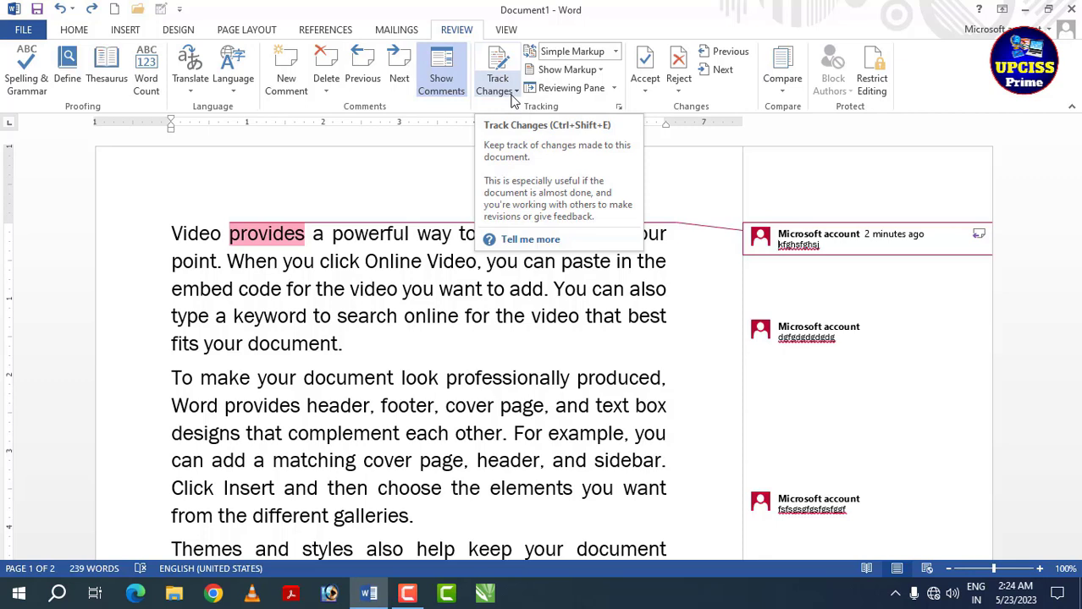
{"action": "left_click", "coordinate": [421, 309]}
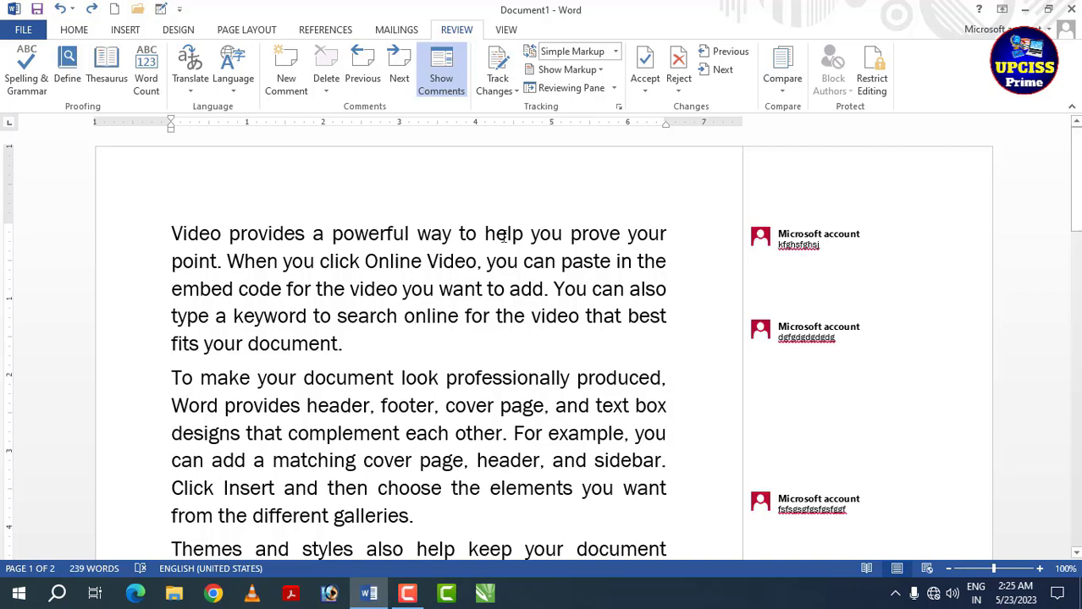
Turn on Track Changes, delete 'Video provides', and set the display to All Markup.
{"action": "left_click", "coordinate": [499, 59]}
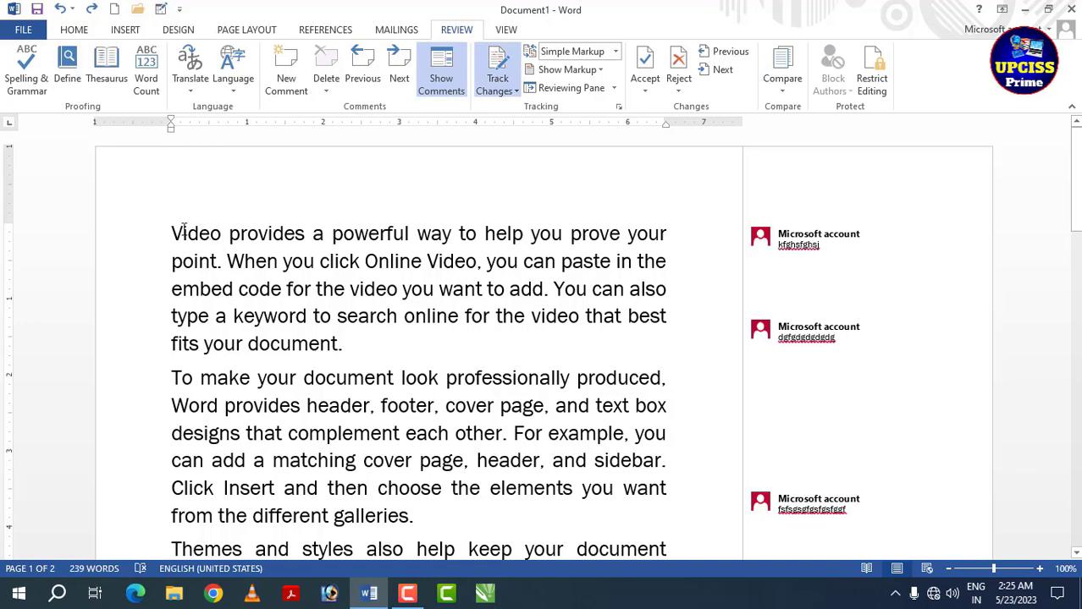
{"action": "left_click_drag", "start_coordinate": [169, 230], "coordinate": [277, 235]}
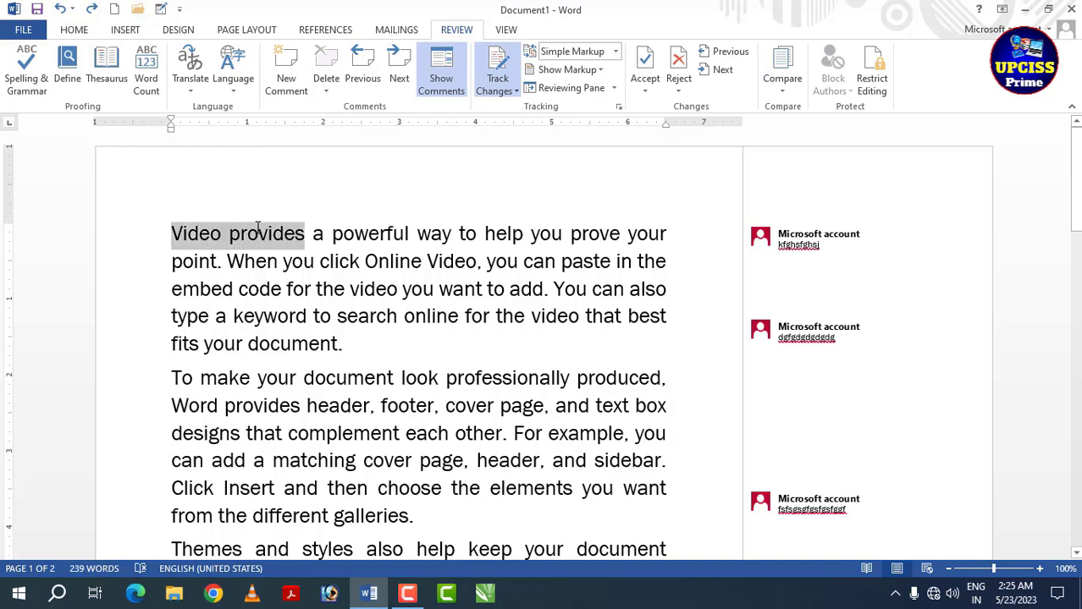
{"action": "key", "text": "Delete"}
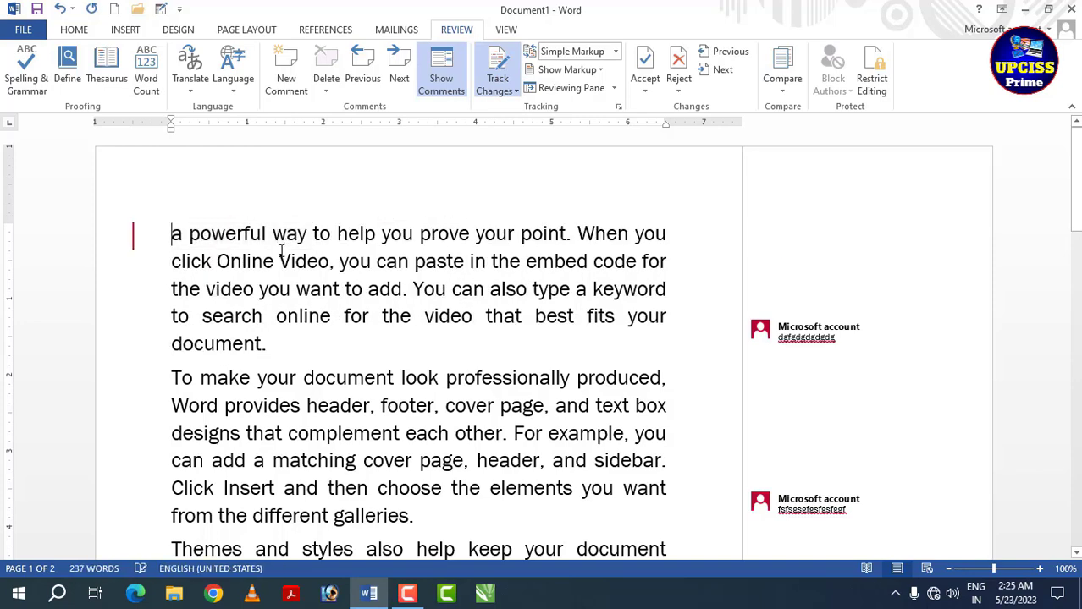
{"action": "left_click", "coordinate": [615, 51]}
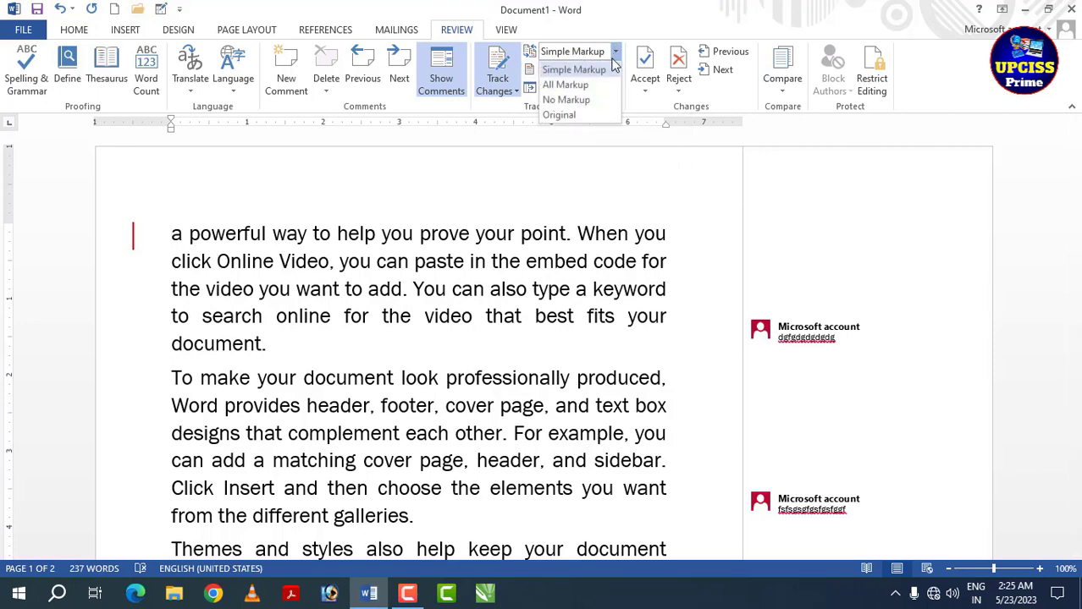
{"action": "left_click", "coordinate": [599, 84]}
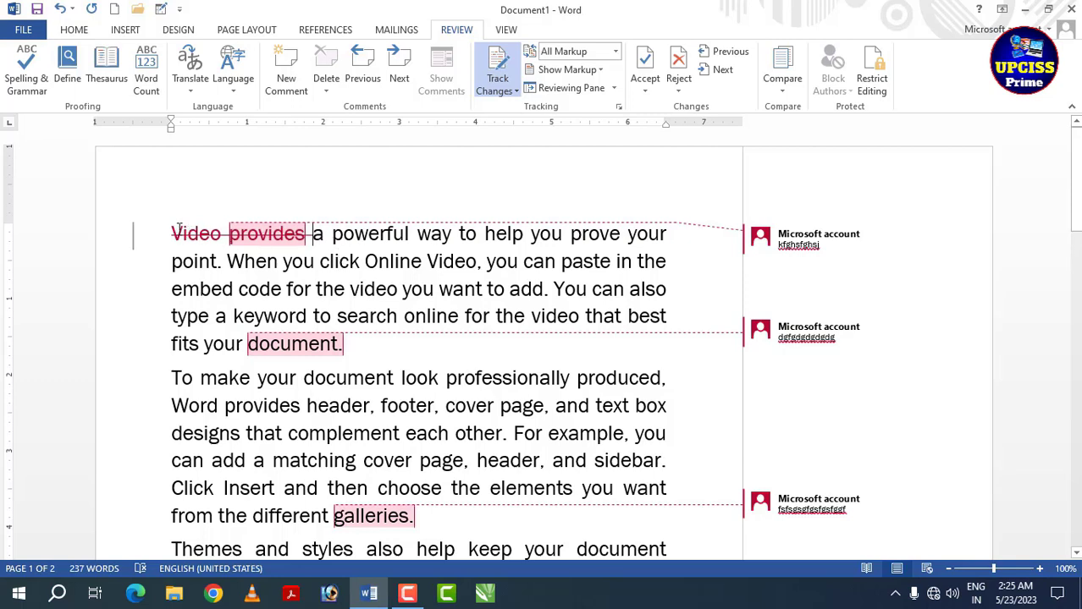
{"action": "left_click_drag", "start_coordinate": [172, 230], "coordinate": [307, 235]}
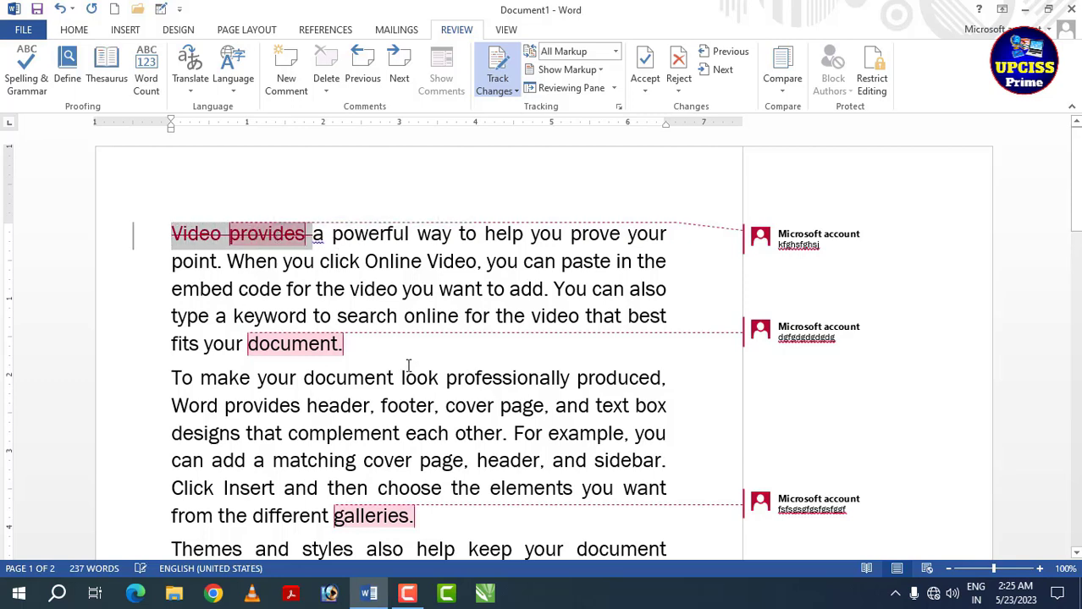
Insert 'sjkfkhsj upciss prim' after 'document.' and replace 'page' with 'sfggfggfgfgdfgdg'.
{"action": "left_click", "coordinate": [365, 343]}
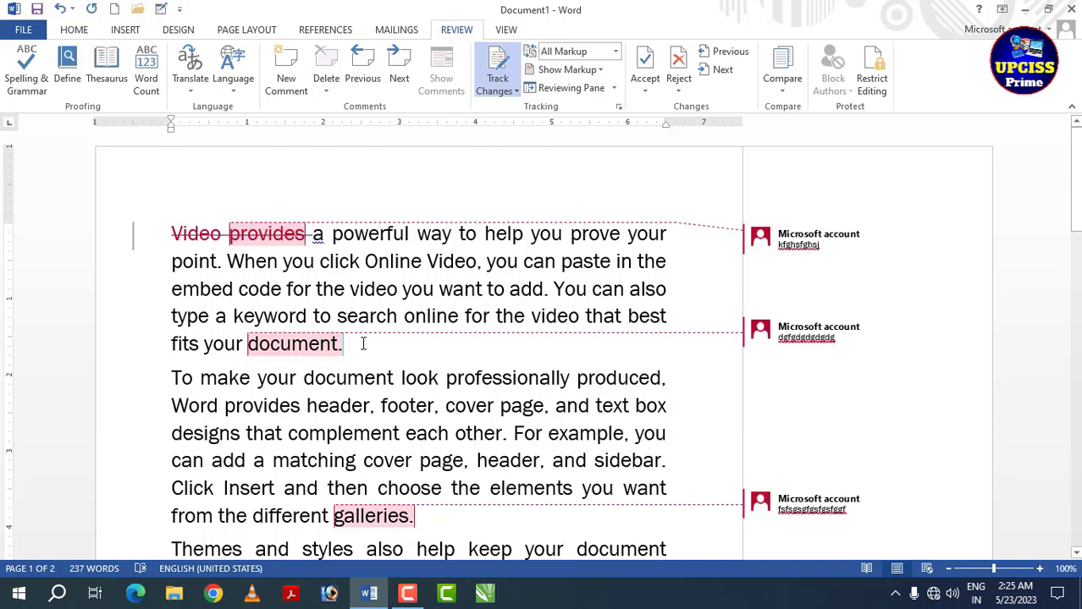
{"action": "type", "text": "sjkfkh"}
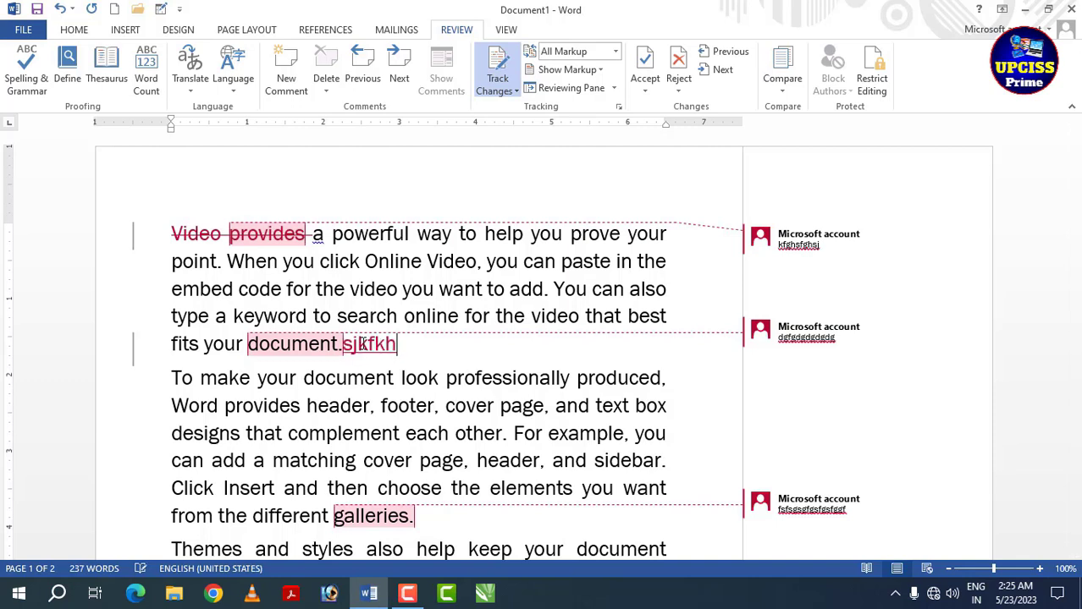
{"action": "type", "text": "sj upc"}
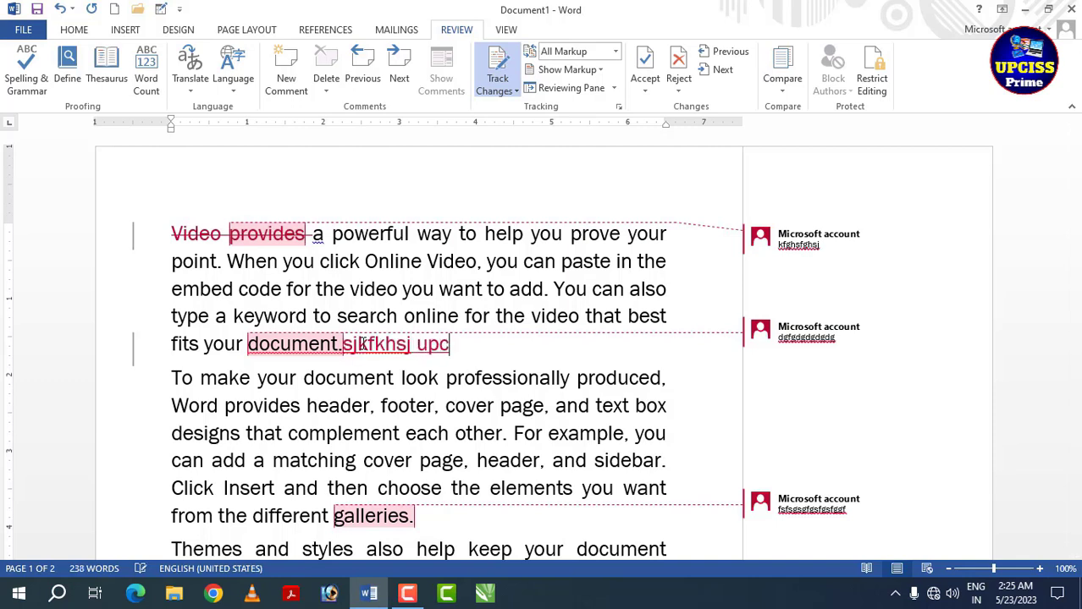
{"action": "type", "text": "iss pr"}
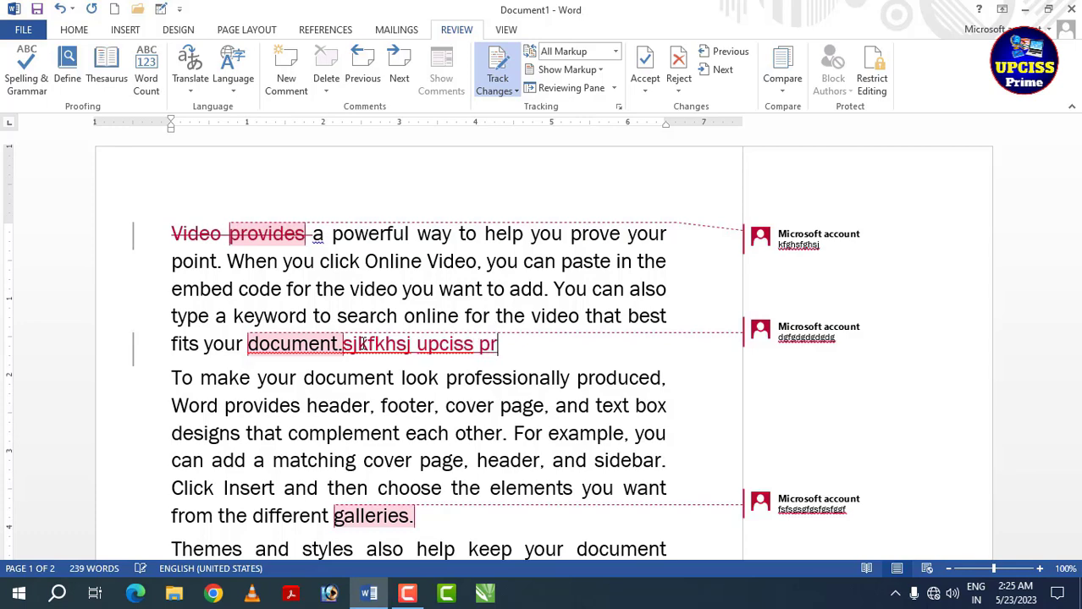
{"action": "type", "text": "ime"}
{"action": "scroll", "coordinate": [415, 474], "scroll_direction": "down", "scroll_amount": 1}
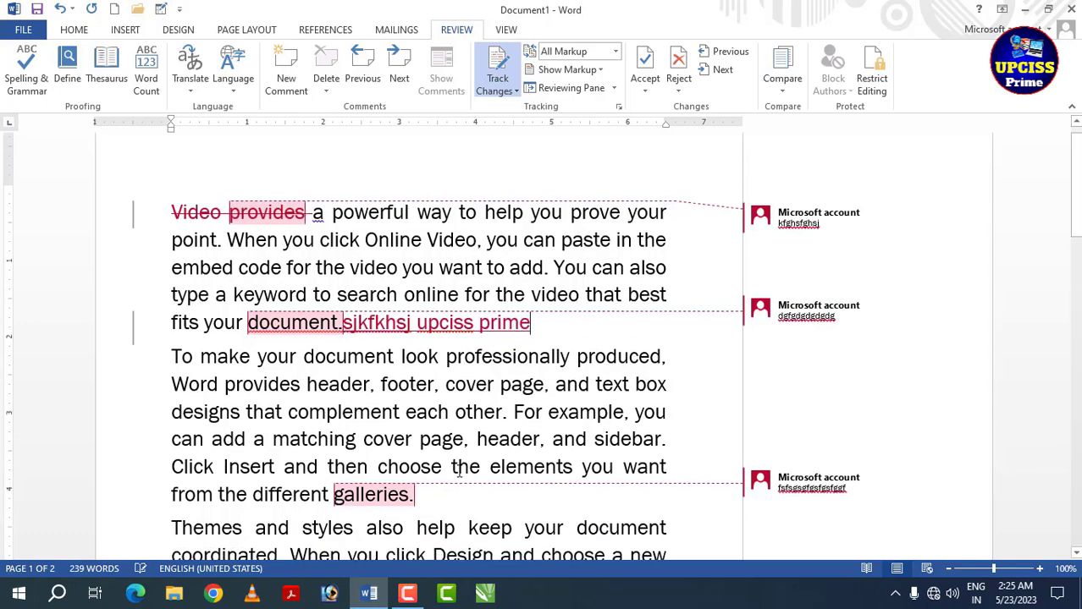
{"action": "left_click_drag", "start_coordinate": [420, 423], "coordinate": [464, 427]}
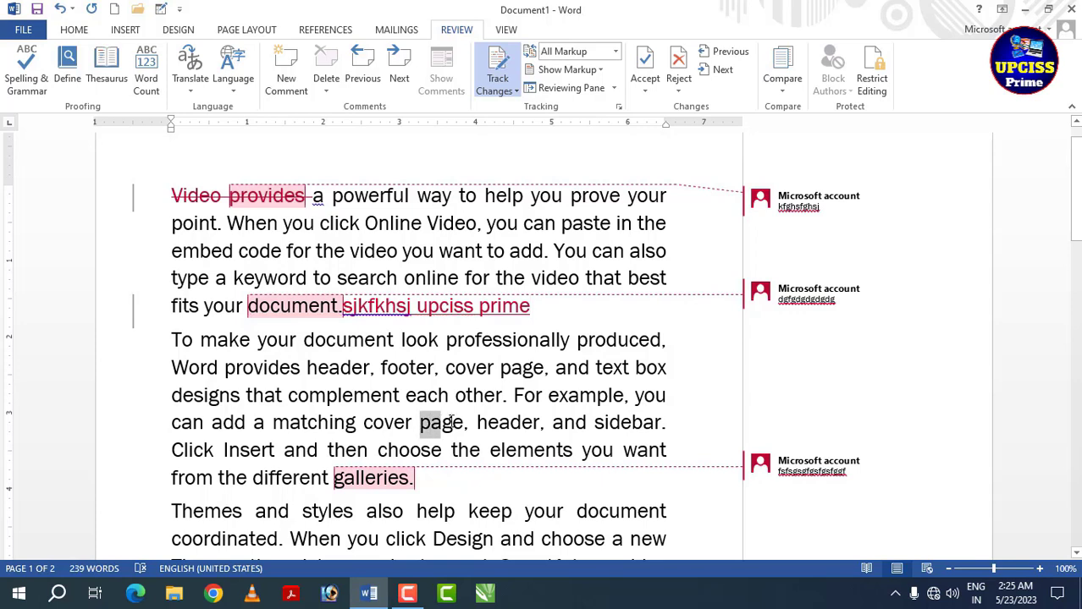
{"action": "key", "text": "Delete"}
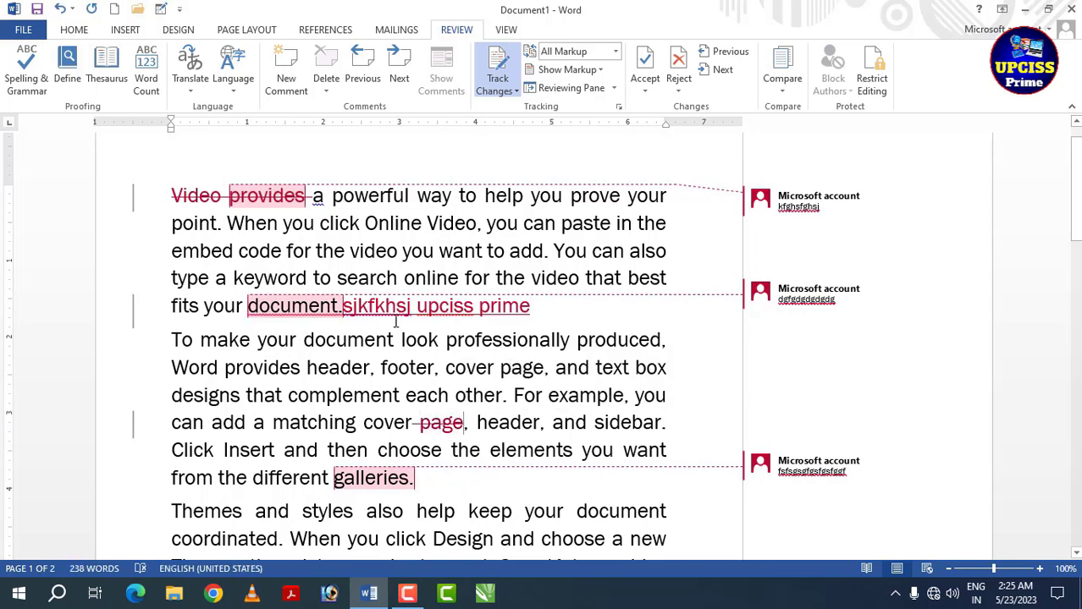
{"action": "type", "text": "sfggfggfgf"}
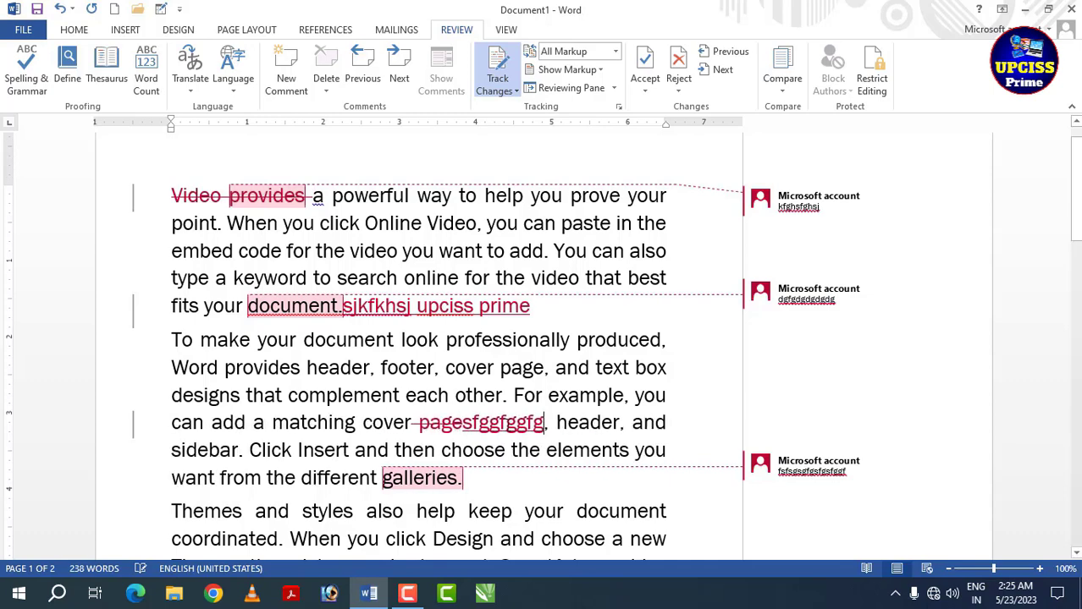
{"action": "type", "text": "gdfgdg"}
{"action": "scroll", "coordinate": [443, 391], "scroll_direction": "down", "scroll_amount": 3}
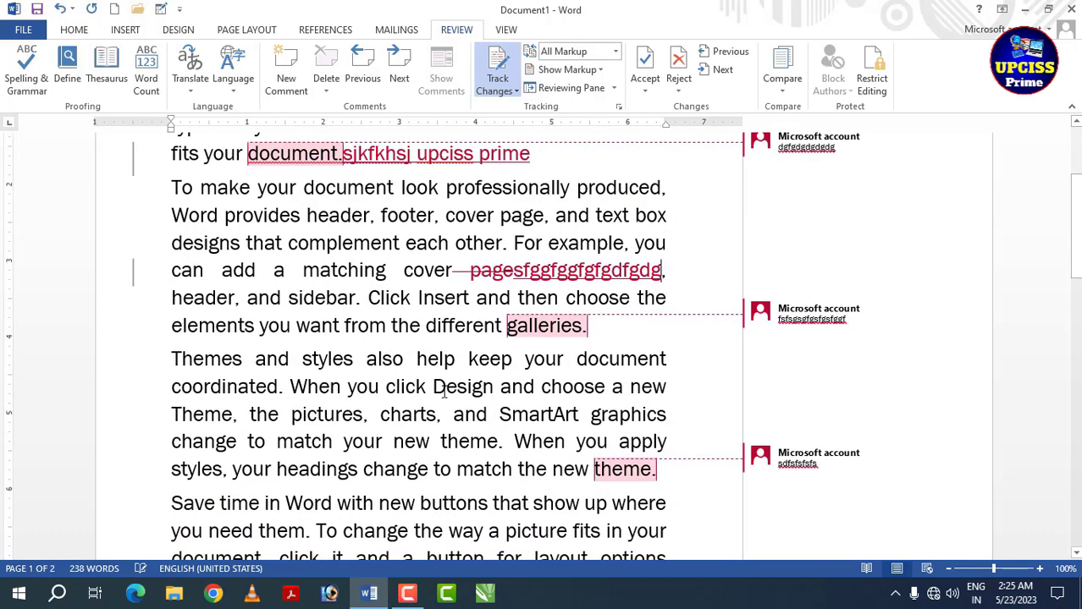
{"action": "left_click_drag", "start_coordinate": [293, 359], "coordinate": [351, 358]}
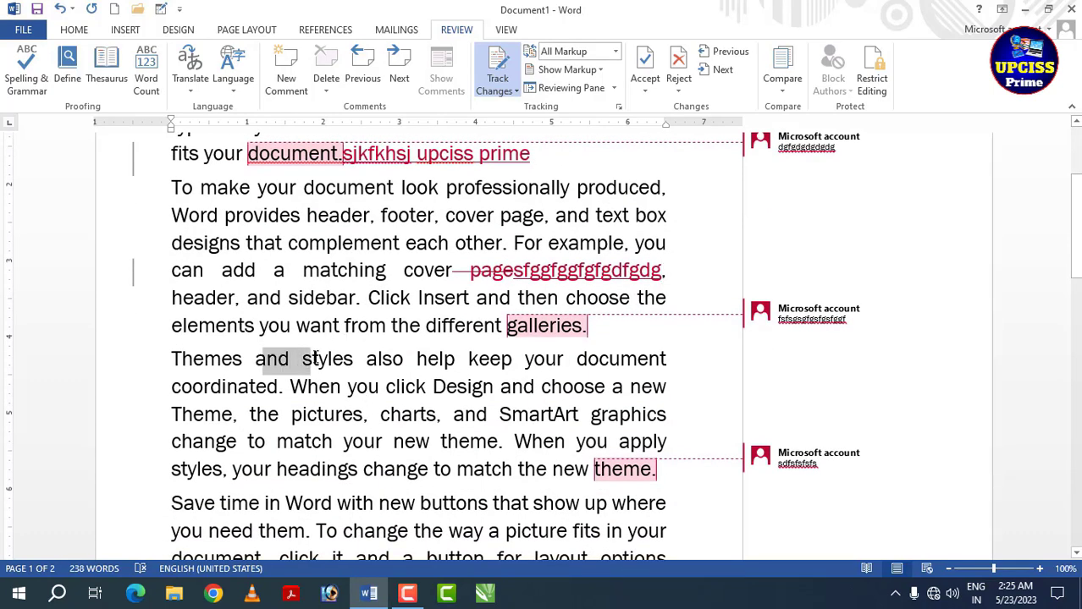
Make 'and styles' bold, 24 pt, red, with a yellow highlight.
{"action": "left_click", "coordinate": [85, 31]}
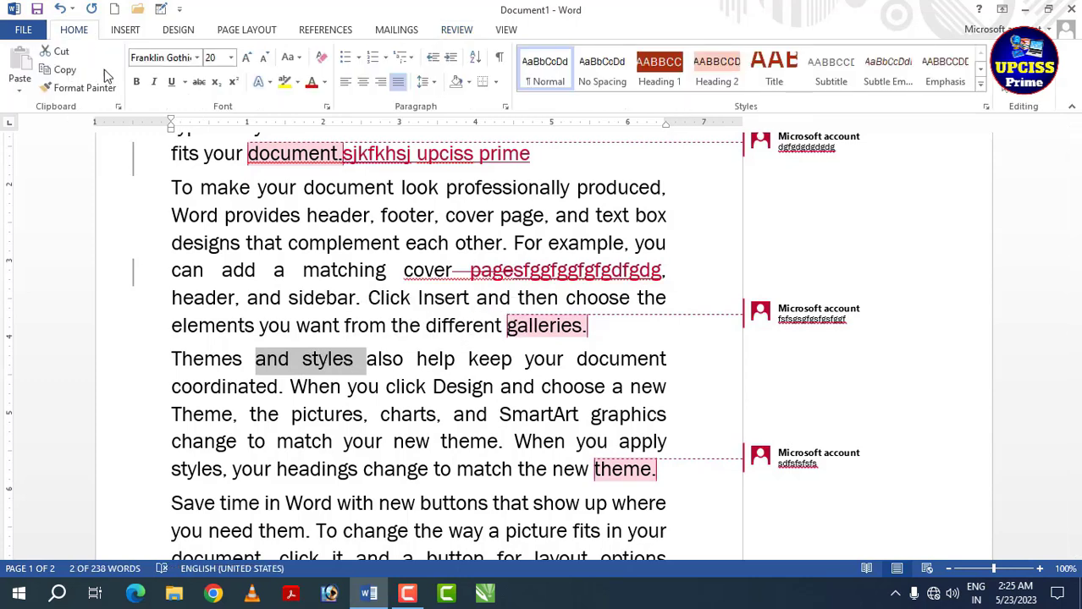
{"action": "left_click", "coordinate": [136, 81]}
{"action": "left_click", "coordinate": [246, 59]}
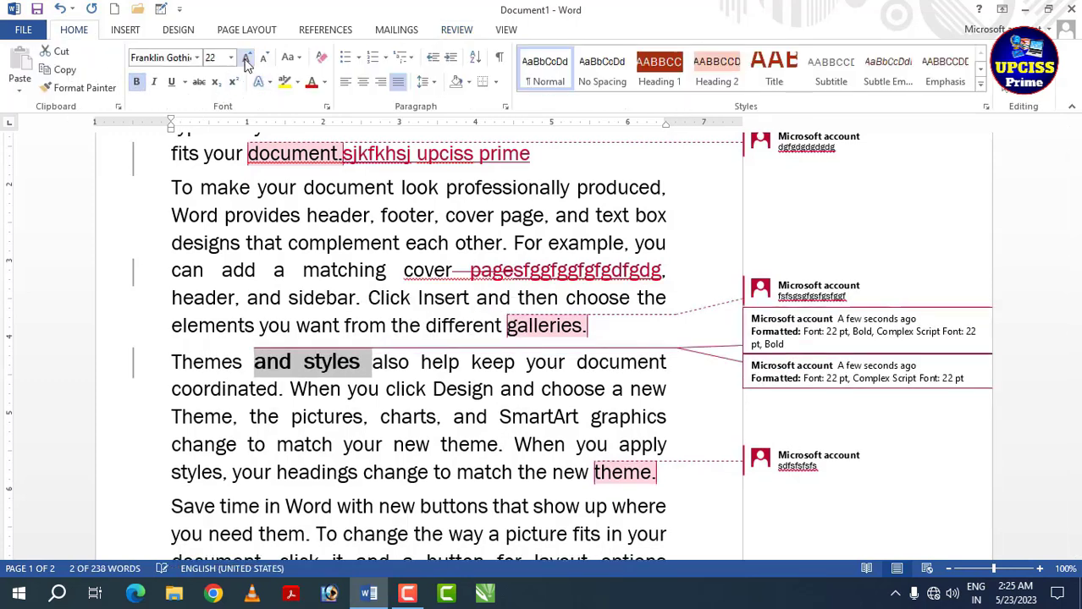
{"action": "left_click", "coordinate": [246, 60]}
{"action": "left_click", "coordinate": [310, 81]}
{"action": "left_click", "coordinate": [285, 82]}
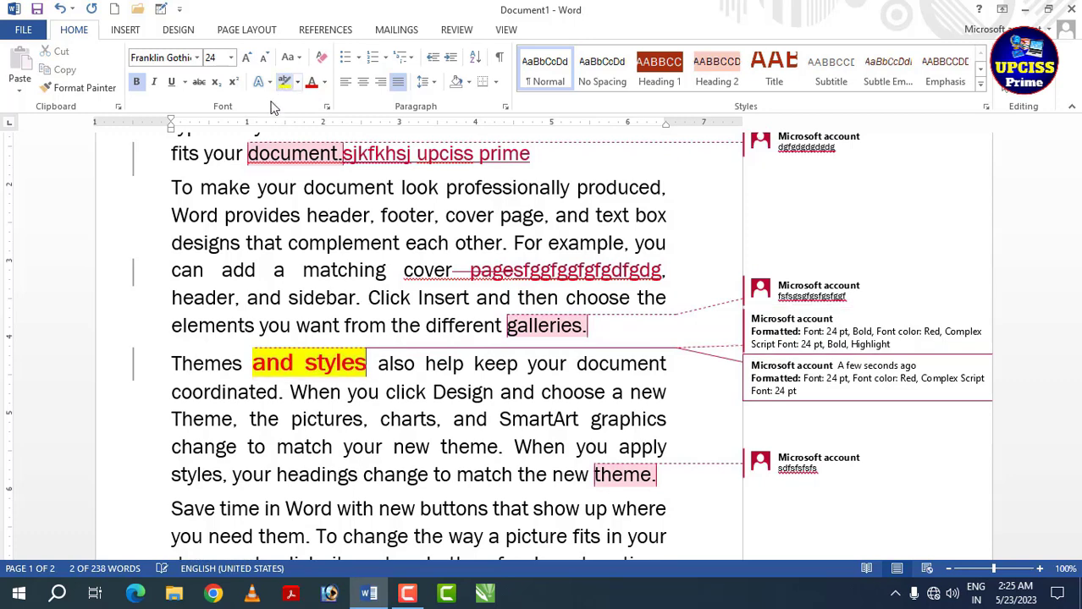
{"action": "left_click", "coordinate": [421, 342]}
{"action": "left_click", "coordinate": [405, 393]}
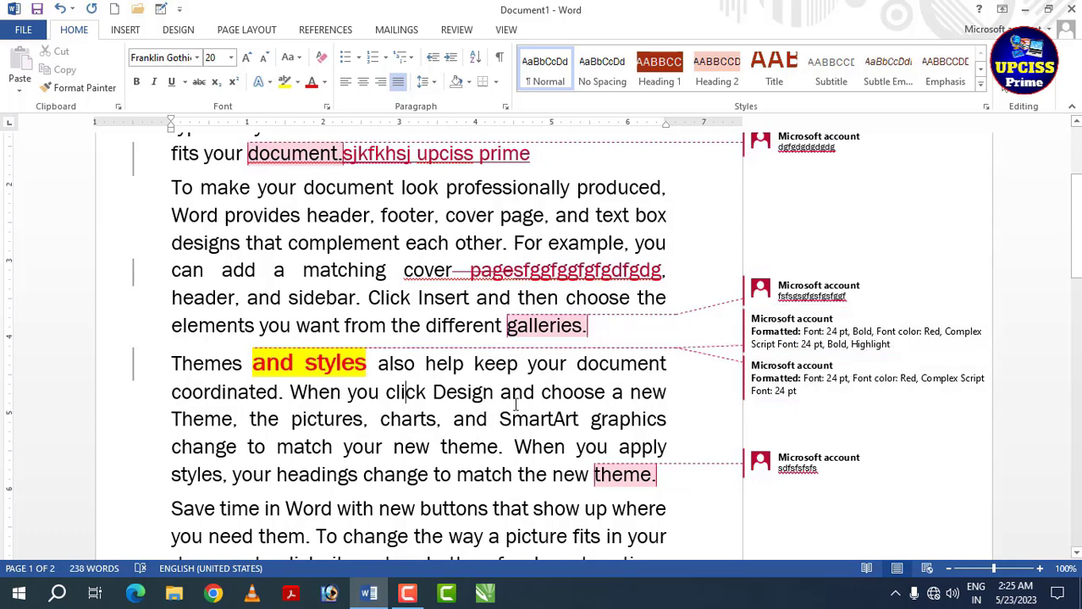
Insert 'dfgdgdgdfgdf' after 'plus sign.' and delete the word 'column'.
{"action": "left_click", "coordinate": [362, 447]}
{"action": "scroll", "coordinate": [364, 354], "scroll_direction": "up", "scroll_amount": 1}
{"action": "scroll", "coordinate": [364, 355], "scroll_direction": "up", "scroll_amount": 1}
{"action": "scroll", "coordinate": [364, 355], "scroll_direction": "down", "scroll_amount": 2}
{"action": "scroll", "coordinate": [364, 354], "scroll_direction": "down", "scroll_amount": 3}
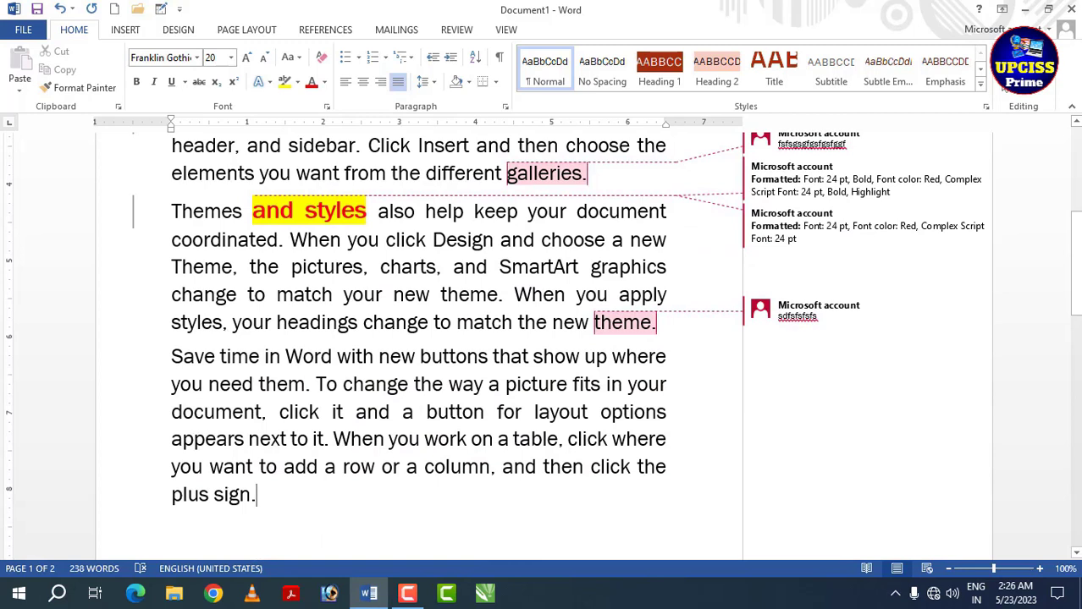
{"action": "type", "text": "dfgdgdgdfgdf"}
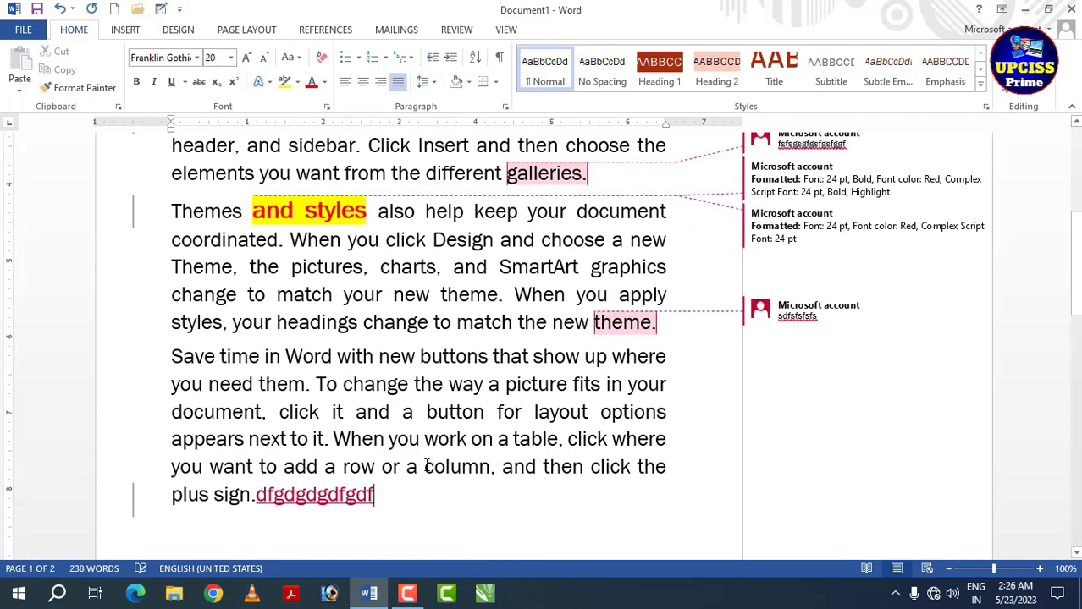
{"action": "double_click", "coordinate": [427, 466]}
{"action": "key", "text": "Delete"}
{"action": "left_click", "coordinate": [433, 385]}
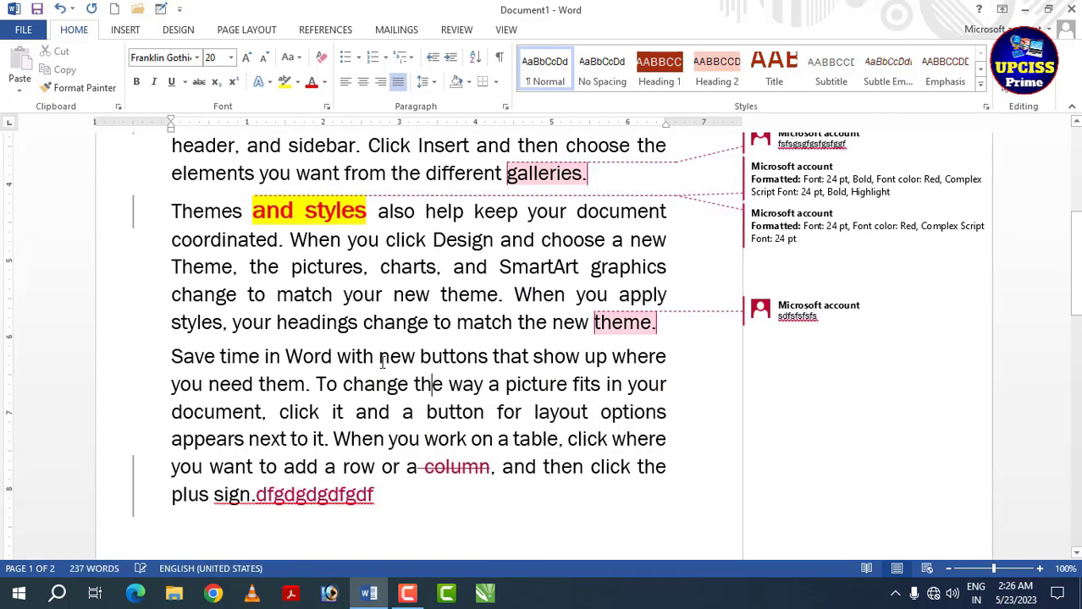
Enlarge 'new buttons' to 24 pt with an outline and shadow text effect.
{"action": "left_click_drag", "start_coordinate": [403, 360], "coordinate": [489, 358]}
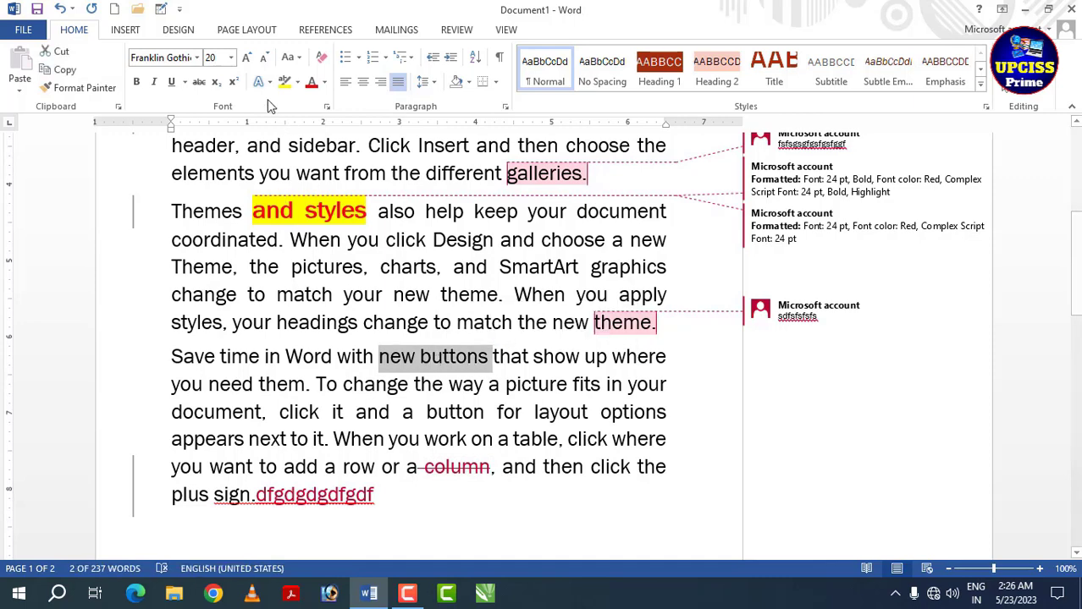
{"action": "left_click", "coordinate": [245, 56]}
{"action": "left_click", "coordinate": [245, 55]}
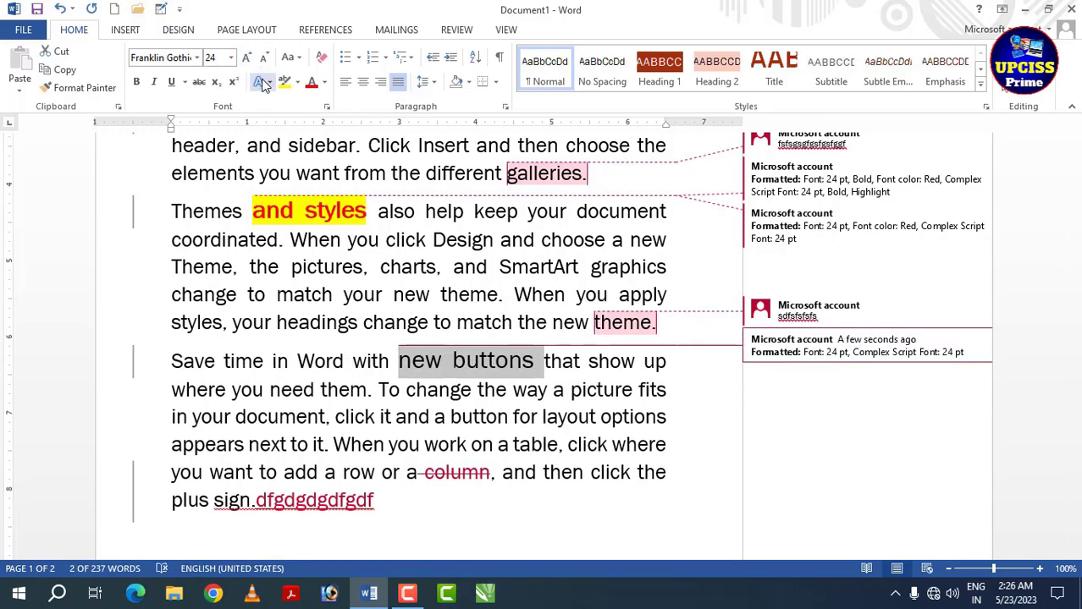
{"action": "left_click", "coordinate": [265, 84]}
{"action": "left_click", "coordinate": [318, 217]}
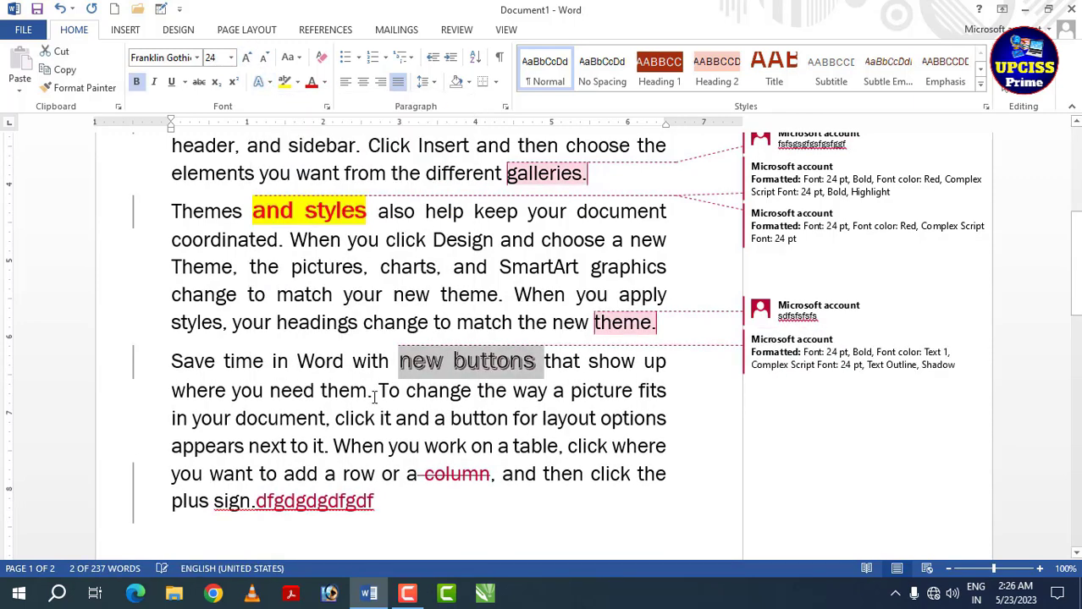
{"action": "left_click", "coordinate": [474, 391]}
{"action": "scroll", "coordinate": [474, 391], "scroll_direction": "up", "scroll_amount": 1}
{"action": "scroll", "coordinate": [461, 394], "scroll_direction": "up", "scroll_amount": 4}
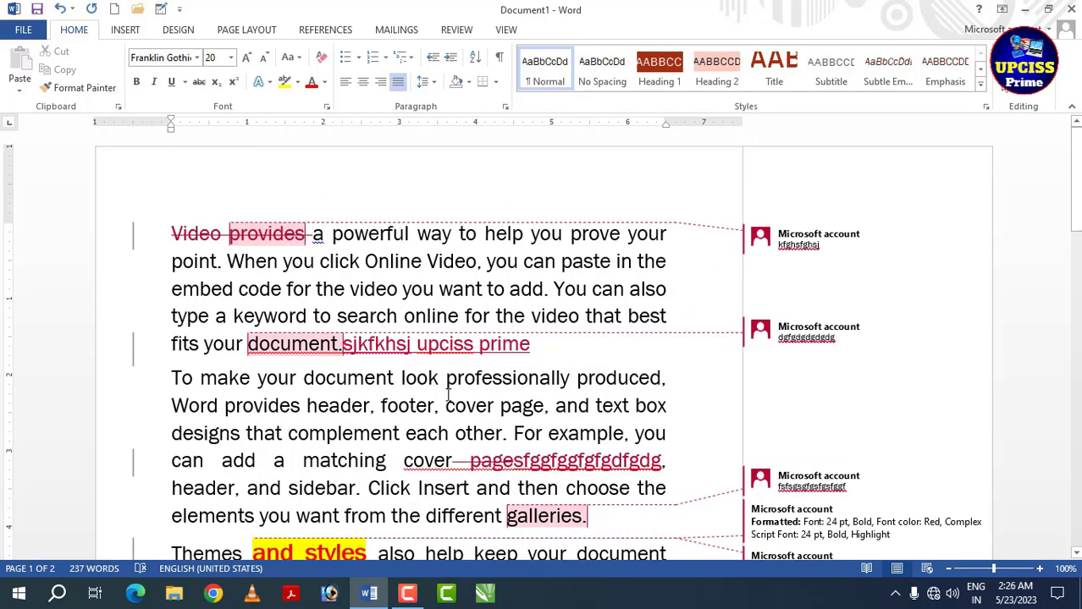
Toggle change tracking and switch Display for Review to Simple Markup.
{"action": "left_click", "coordinate": [451, 32]}
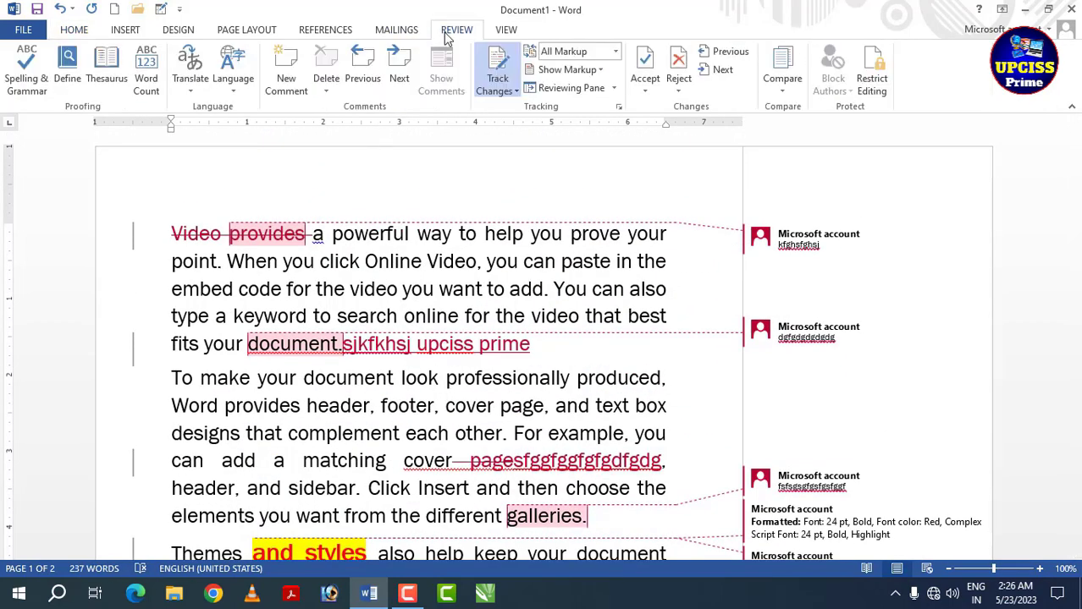
{"action": "left_click", "coordinate": [497, 84]}
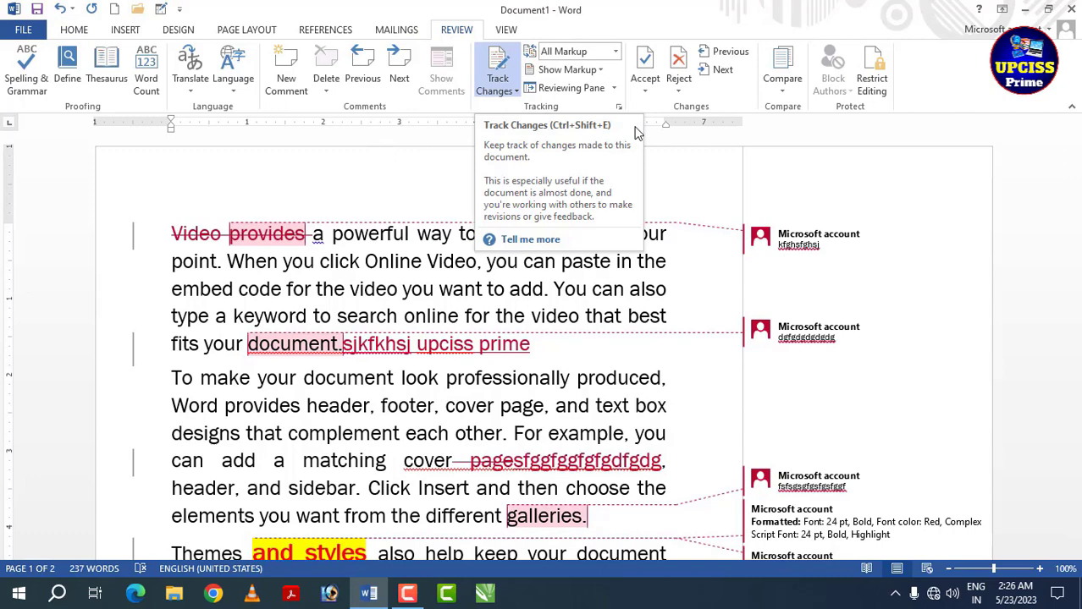
{"action": "left_click", "coordinate": [614, 52]}
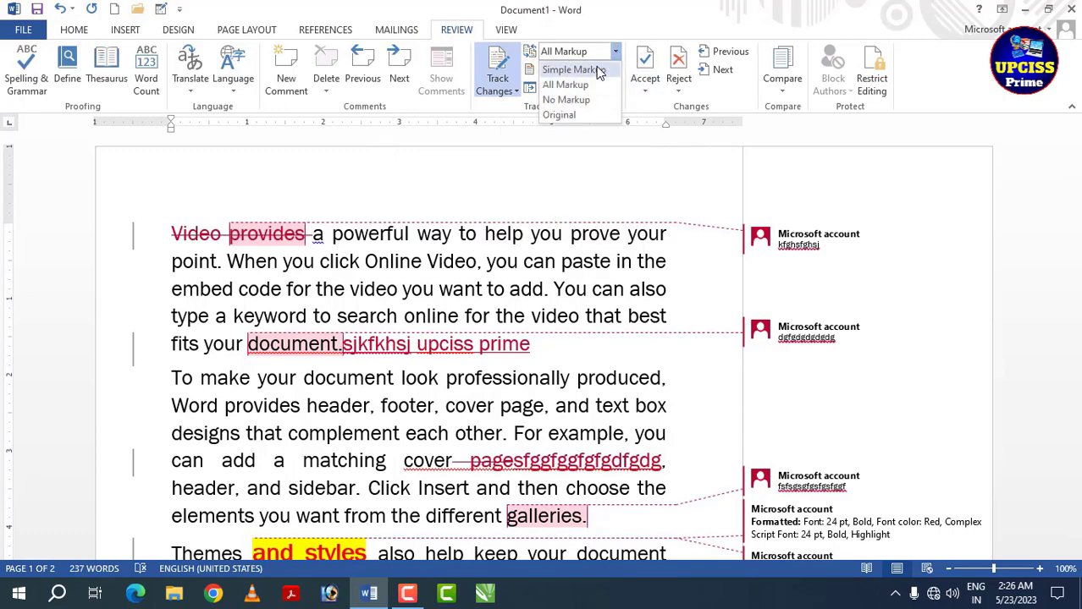
{"action": "key", "text": "Escape"}
{"action": "left_click", "coordinate": [598, 74]}
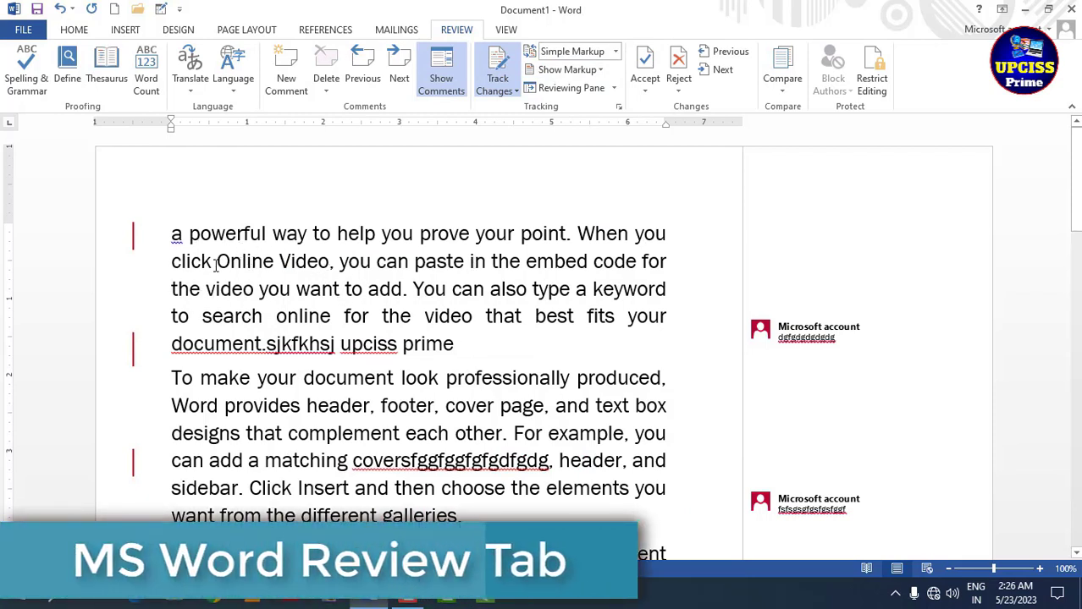
{"action": "scroll", "coordinate": [150, 369], "scroll_direction": "down", "scroll_amount": 1}
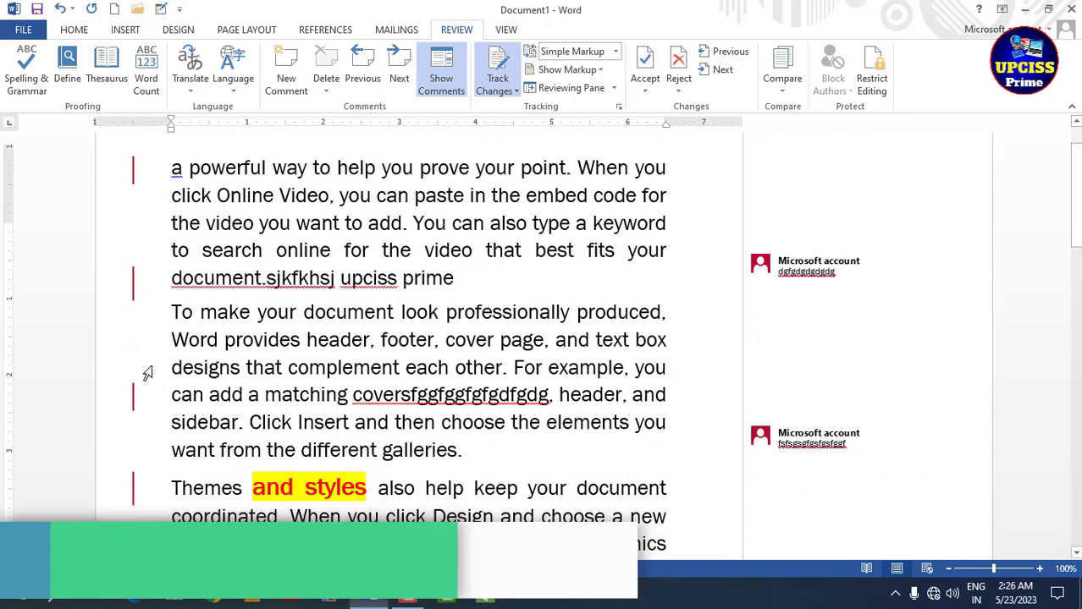
{"action": "scroll", "coordinate": [150, 234], "scroll_direction": "up", "scroll_amount": 1}
{"action": "scroll", "coordinate": [182, 330], "scroll_direction": "down", "scroll_amount": 3}
{"action": "scroll", "coordinate": [182, 330], "scroll_direction": "down", "scroll_amount": 3}
{"action": "scroll", "coordinate": [182, 330], "scroll_direction": "up", "scroll_amount": 6}
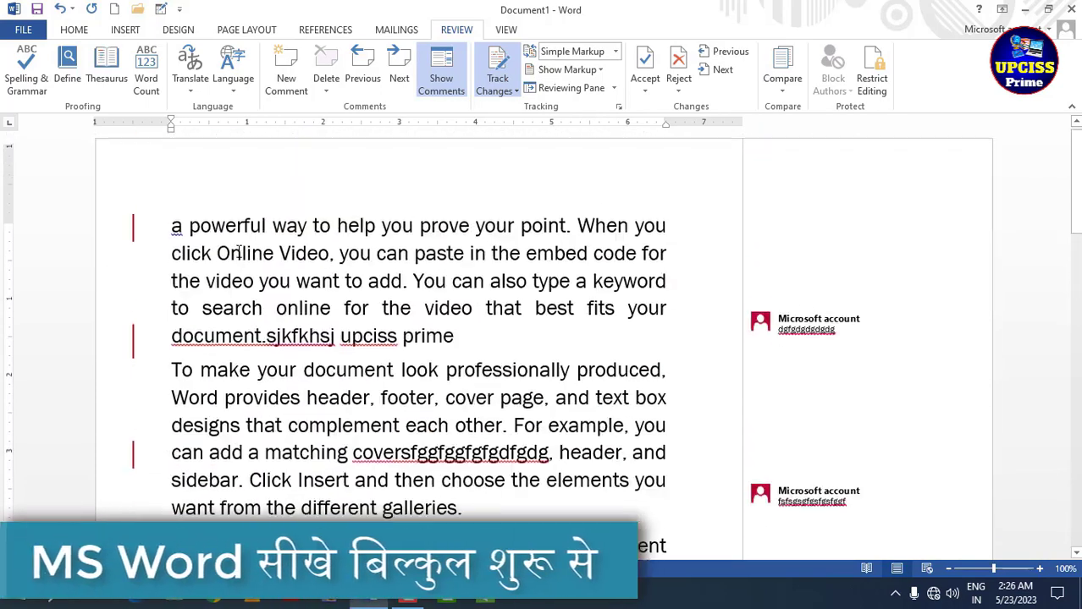
Switch Display for Review back to All Markup with balloons.
{"action": "left_click", "coordinate": [615, 51]}
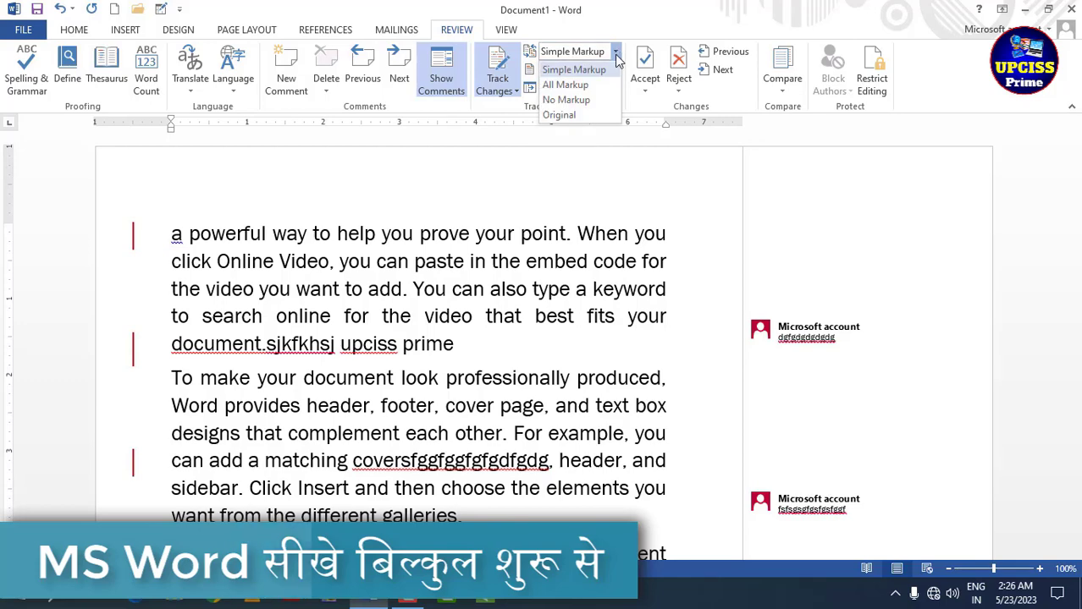
{"action": "left_click", "coordinate": [588, 83]}
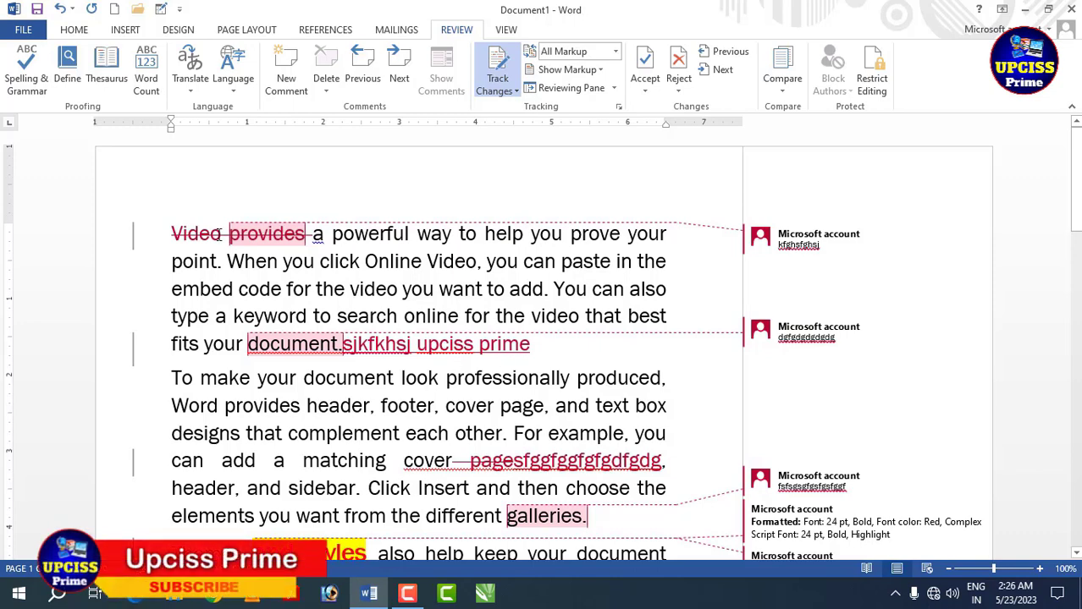
{"action": "scroll", "coordinate": [370, 319], "scroll_direction": "down", "scroll_amount": 5}
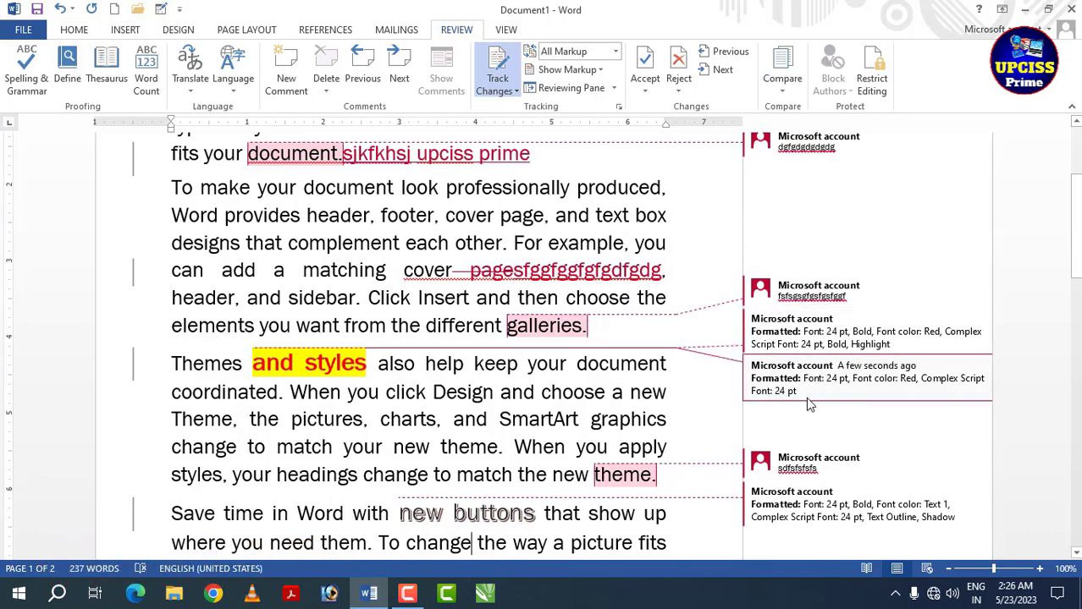
{"action": "scroll", "coordinate": [471, 290], "scroll_direction": "up", "scroll_amount": 1}
{"action": "scroll", "coordinate": [470, 291], "scroll_direction": "up", "scroll_amount": 3}
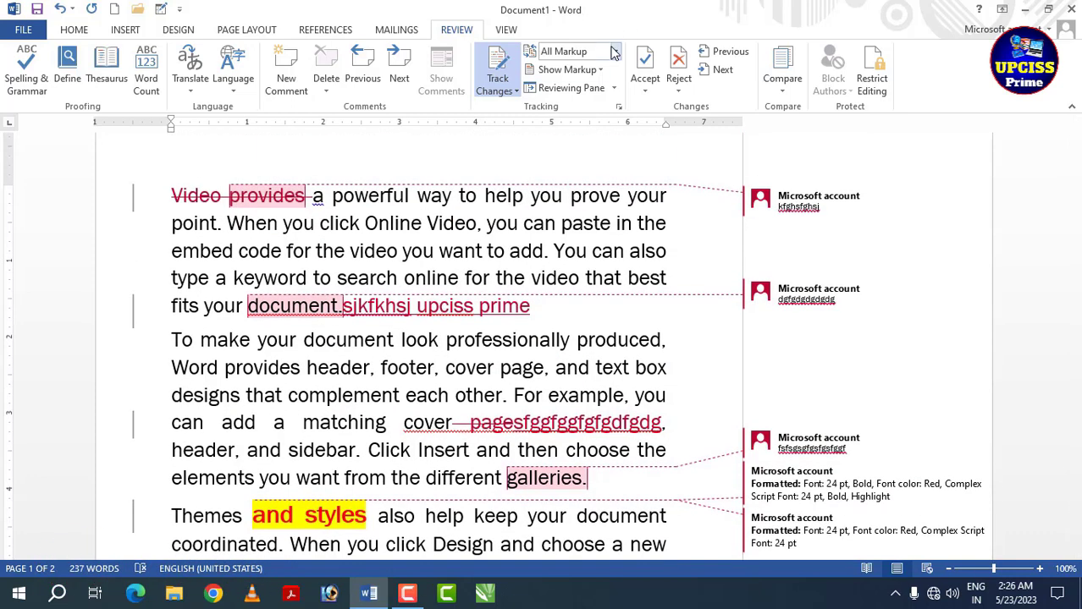
{"action": "left_click", "coordinate": [615, 52]}
{"action": "left_click", "coordinate": [565, 100]}
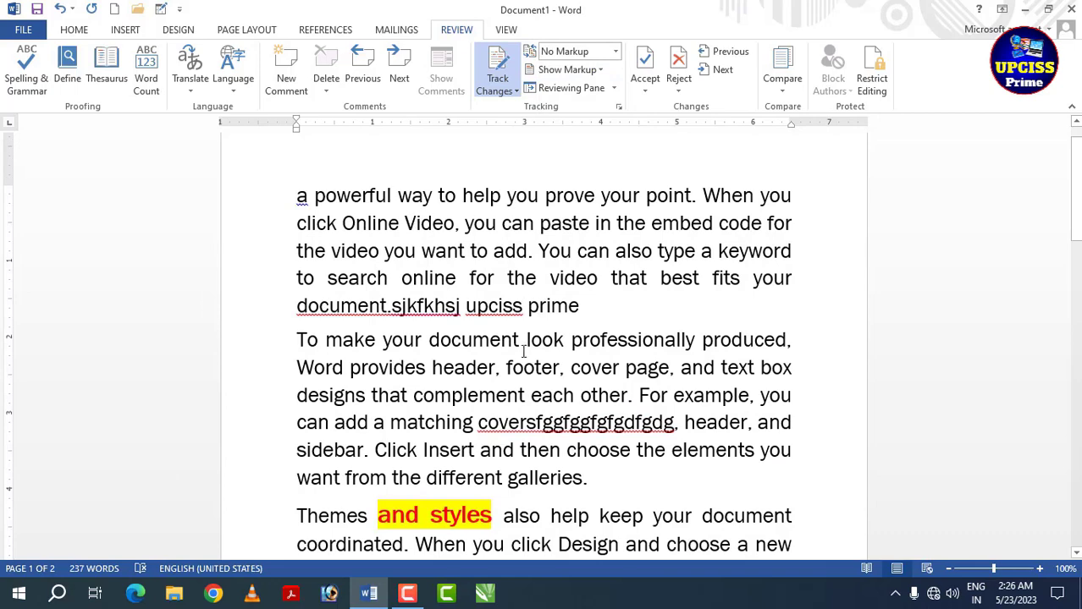
{"action": "scroll", "coordinate": [525, 359], "scroll_direction": "up", "scroll_amount": 1}
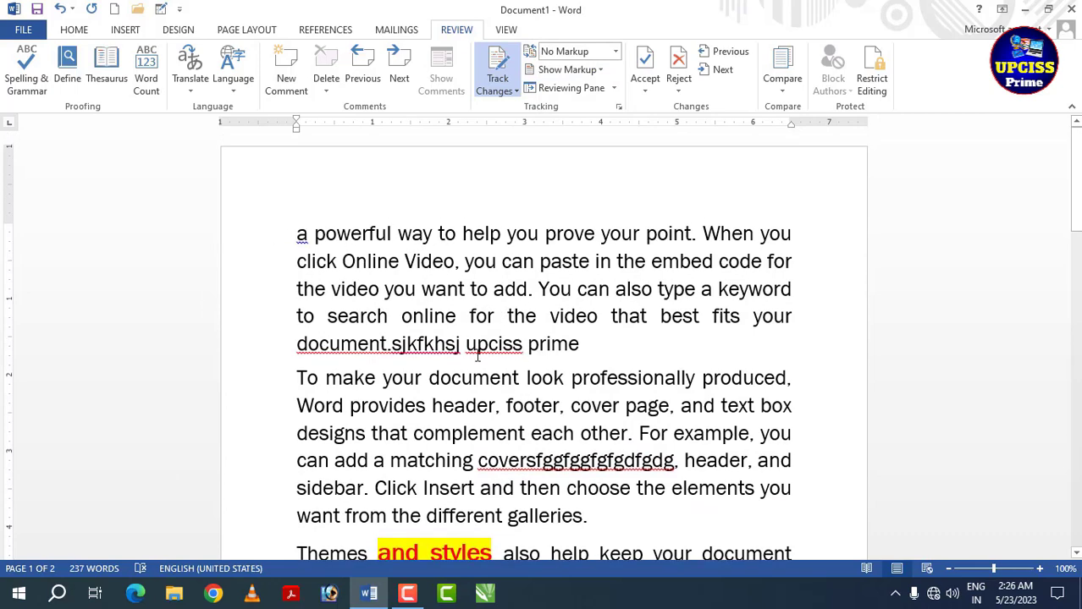
{"action": "left_click", "coordinate": [615, 52]}
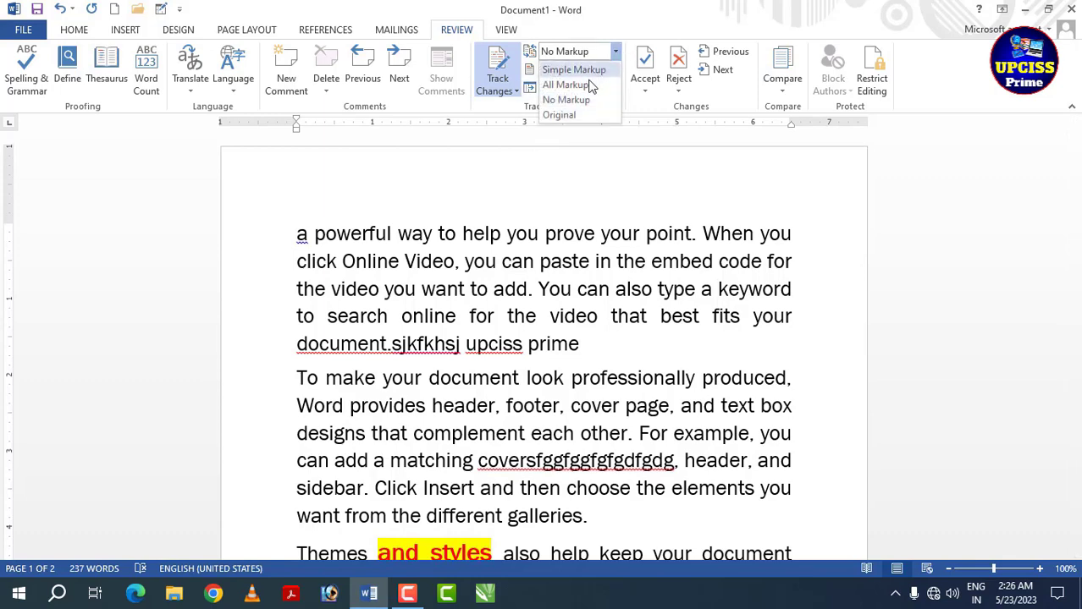
{"action": "left_click", "coordinate": [560, 115]}
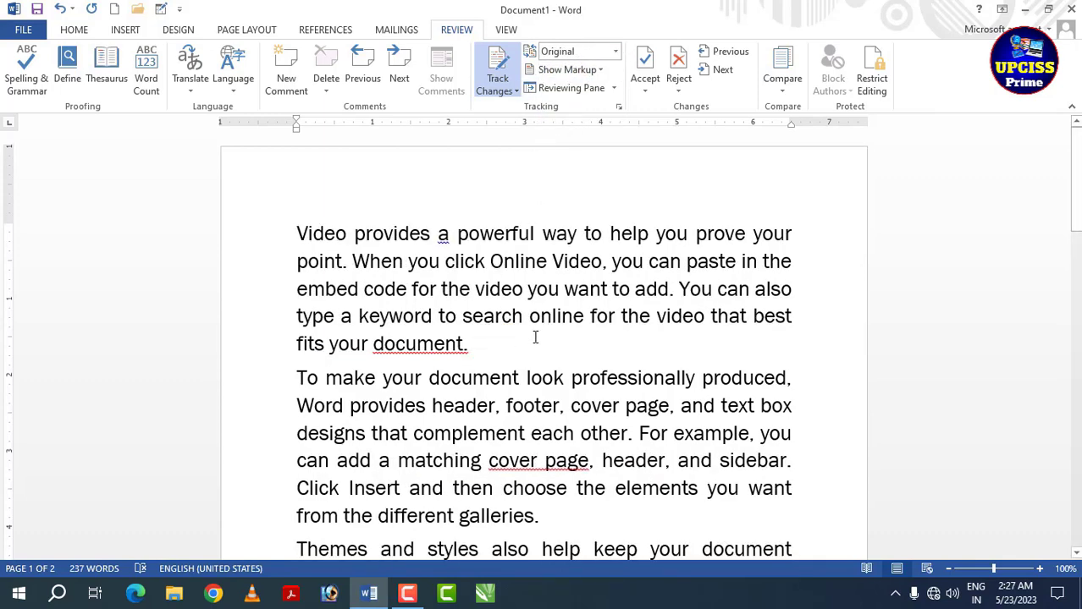
{"action": "scroll", "coordinate": [537, 338], "scroll_direction": "down", "scroll_amount": 2}
{"action": "scroll", "coordinate": [538, 339], "scroll_direction": "down", "scroll_amount": 3}
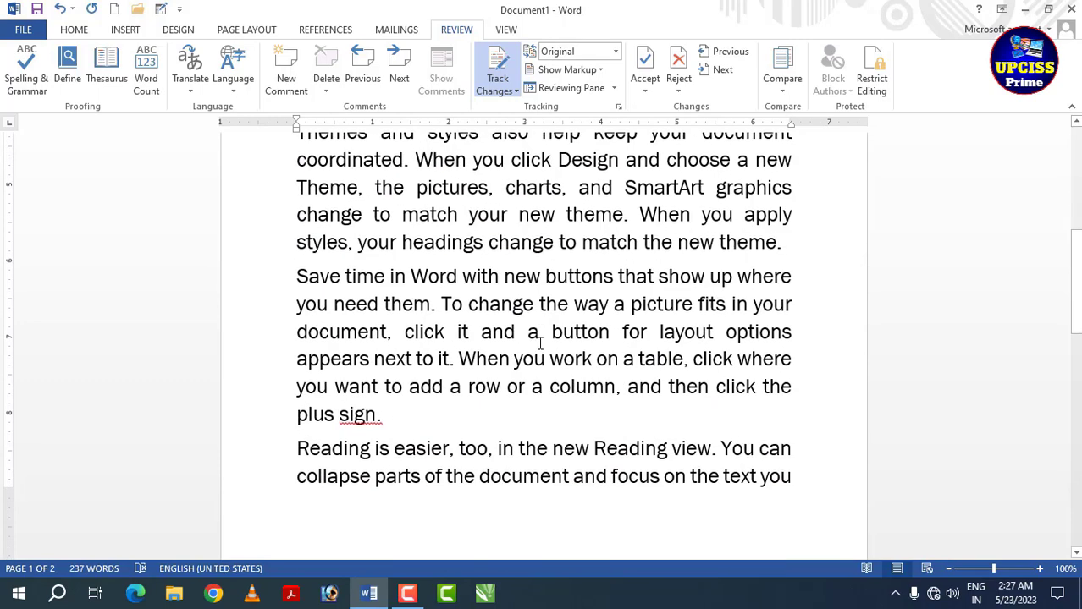
{"action": "scroll", "coordinate": [541, 341], "scroll_direction": "up", "scroll_amount": 4}
{"action": "scroll", "coordinate": [544, 343], "scroll_direction": "up", "scroll_amount": 1}
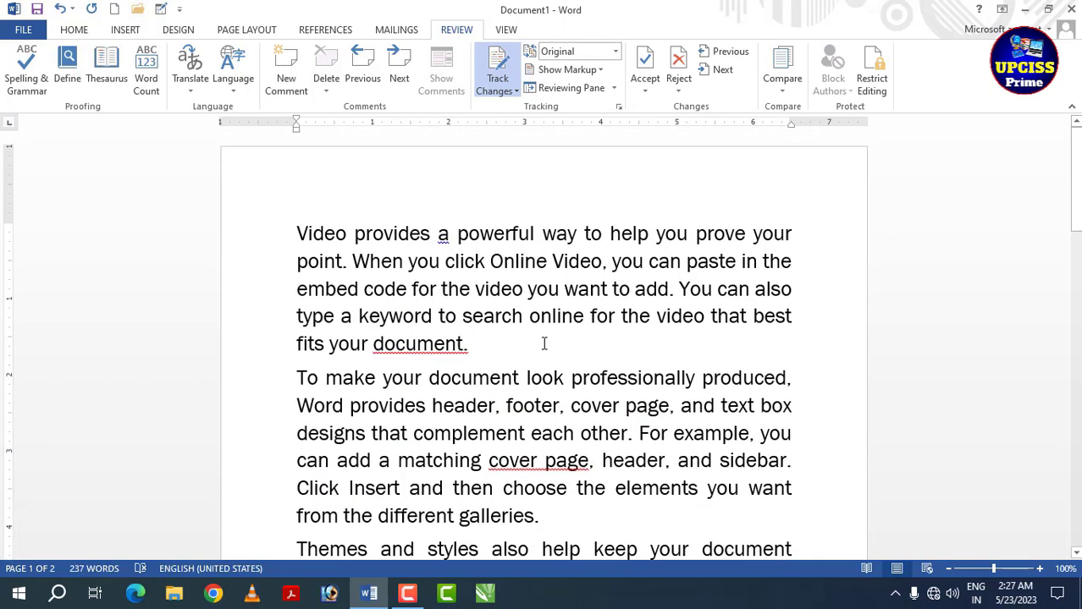
{"action": "left_click", "coordinate": [615, 51]}
{"action": "left_click", "coordinate": [565, 84]}
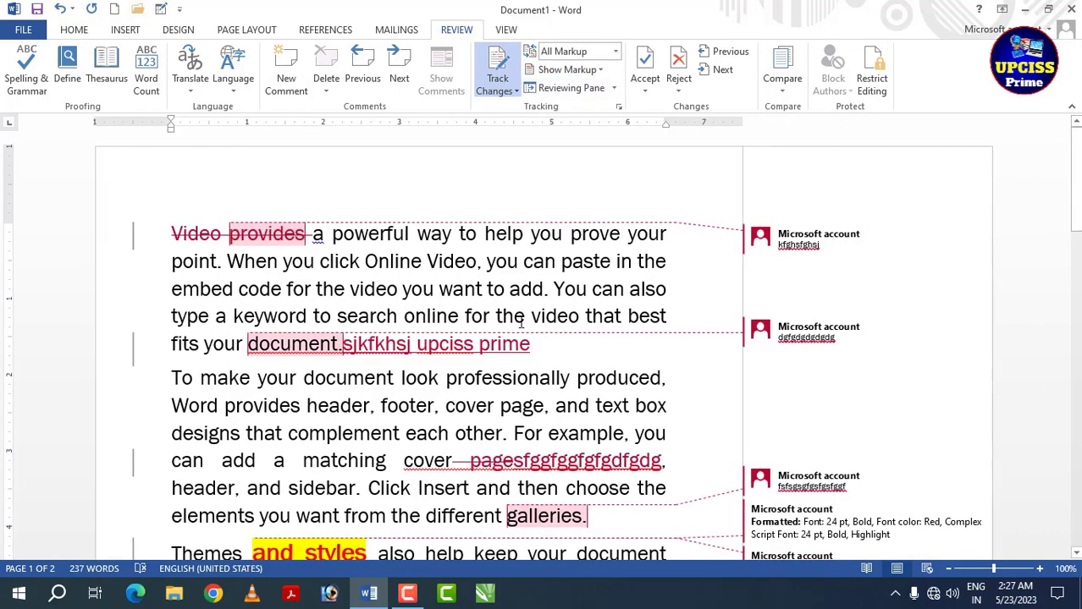
Hide comments from the markup, then show them again.
{"action": "left_click", "coordinate": [567, 70]}
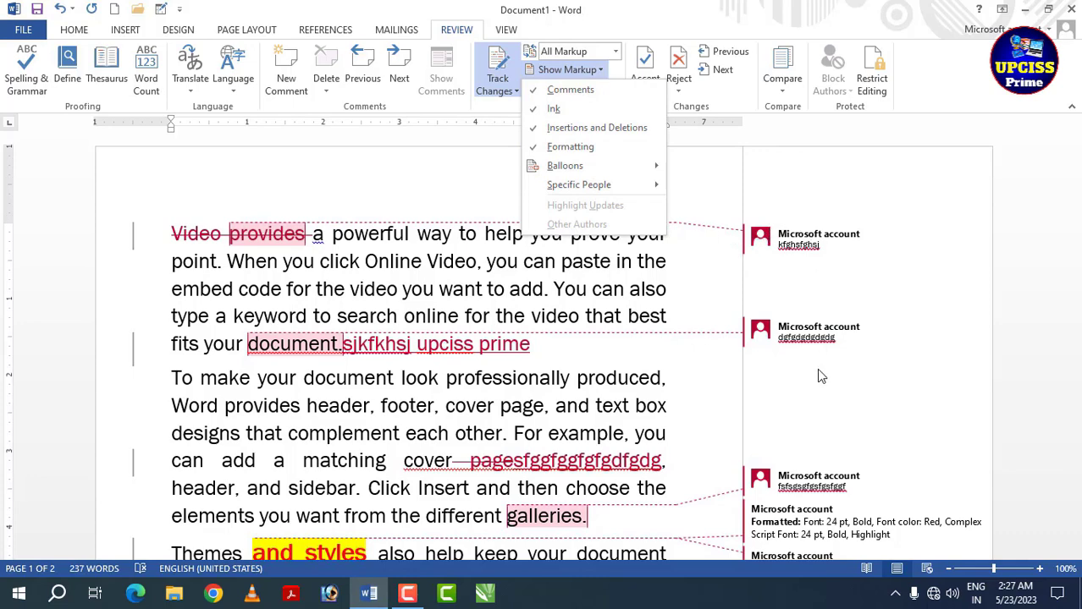
{"action": "left_click", "coordinate": [572, 91]}
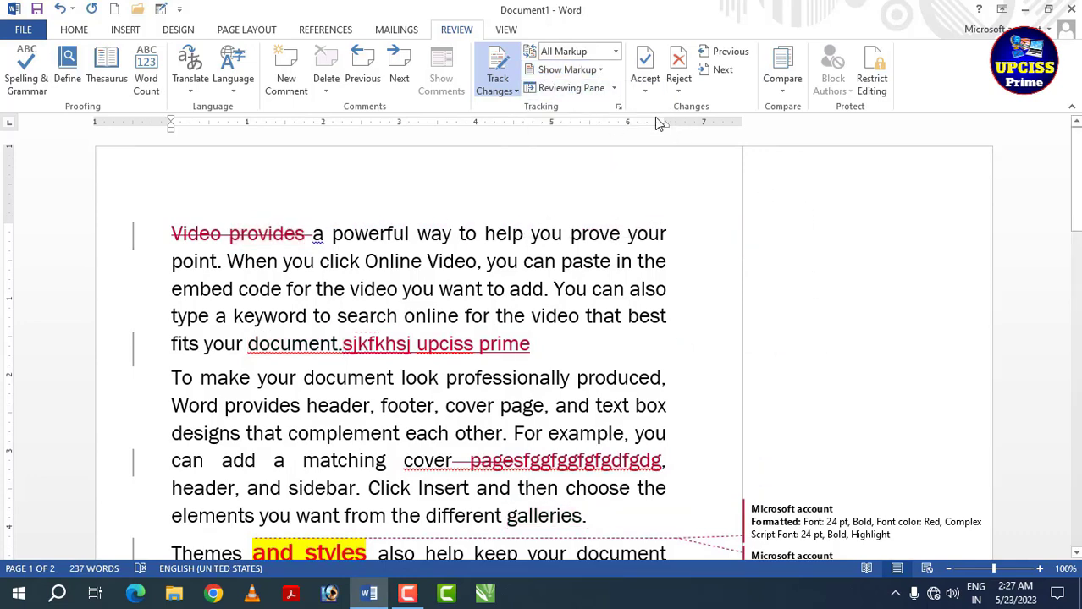
{"action": "left_click", "coordinate": [614, 90]}
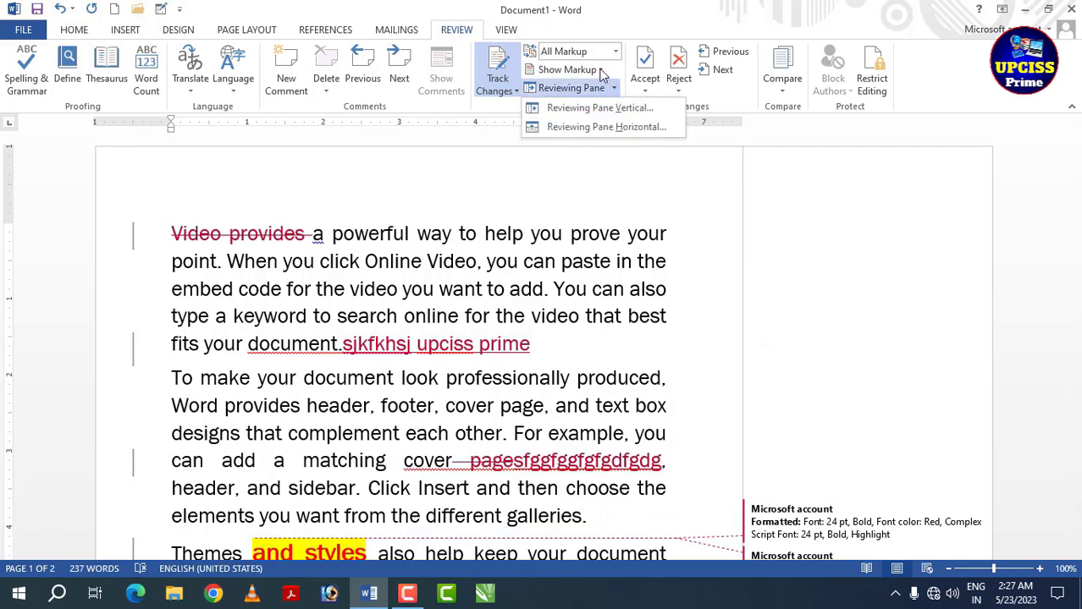
{"action": "left_click", "coordinate": [598, 71]}
{"action": "left_click", "coordinate": [576, 91]}
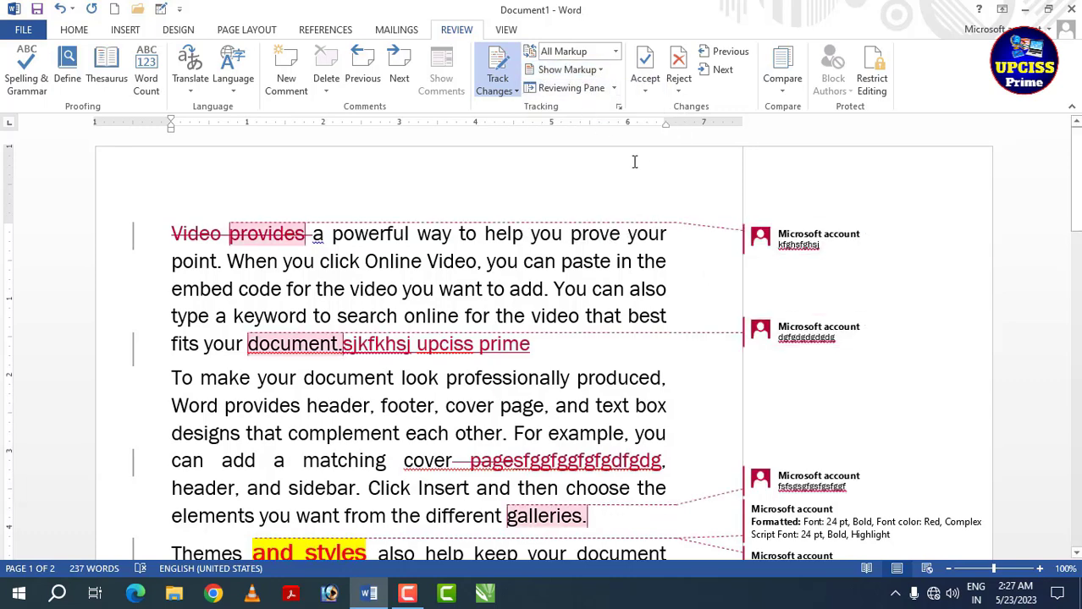
{"action": "left_click", "coordinate": [621, 407]}
{"action": "scroll", "coordinate": [621, 407], "scroll_direction": "down", "scroll_amount": 3}
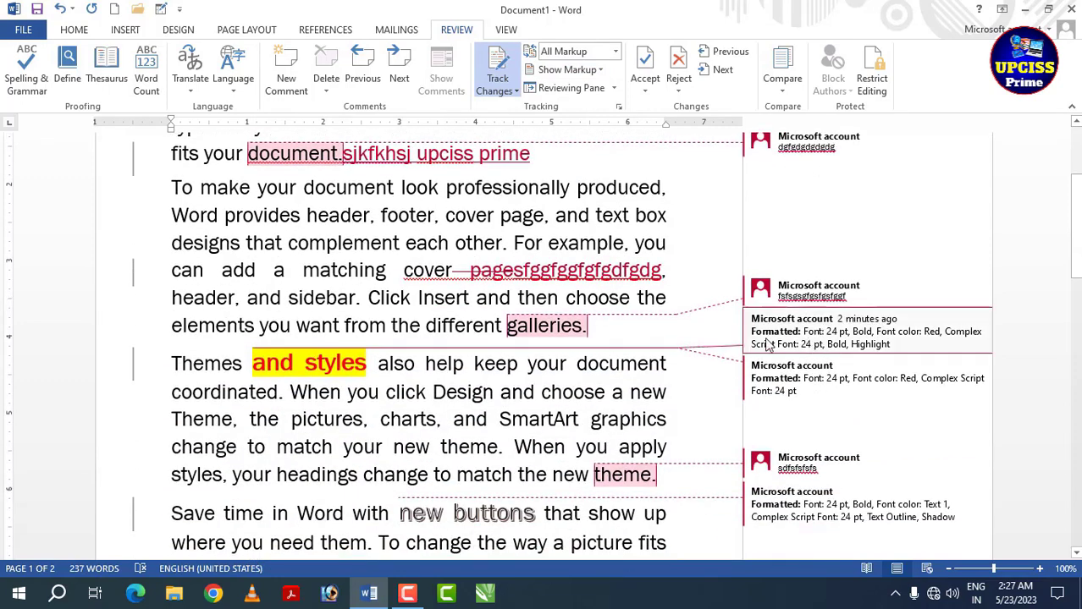
{"action": "scroll", "coordinate": [621, 407], "scroll_direction": "up", "scroll_amount": 1}
{"action": "scroll", "coordinate": [622, 407], "scroll_direction": "down", "scroll_amount": 2}
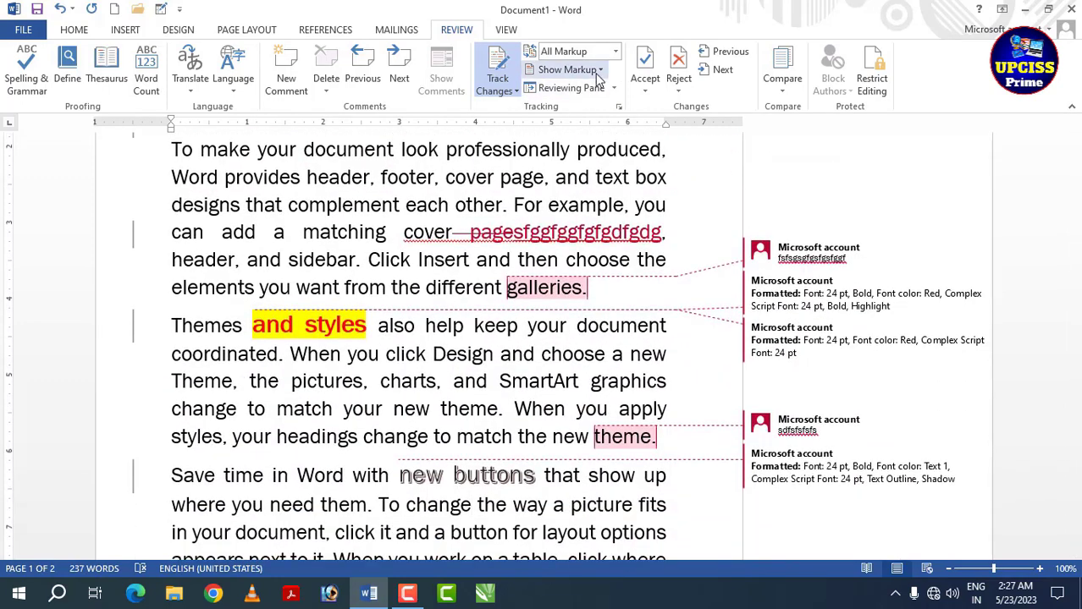
Hide formatting changes from the markup, then show them again.
{"action": "left_click", "coordinate": [600, 73]}
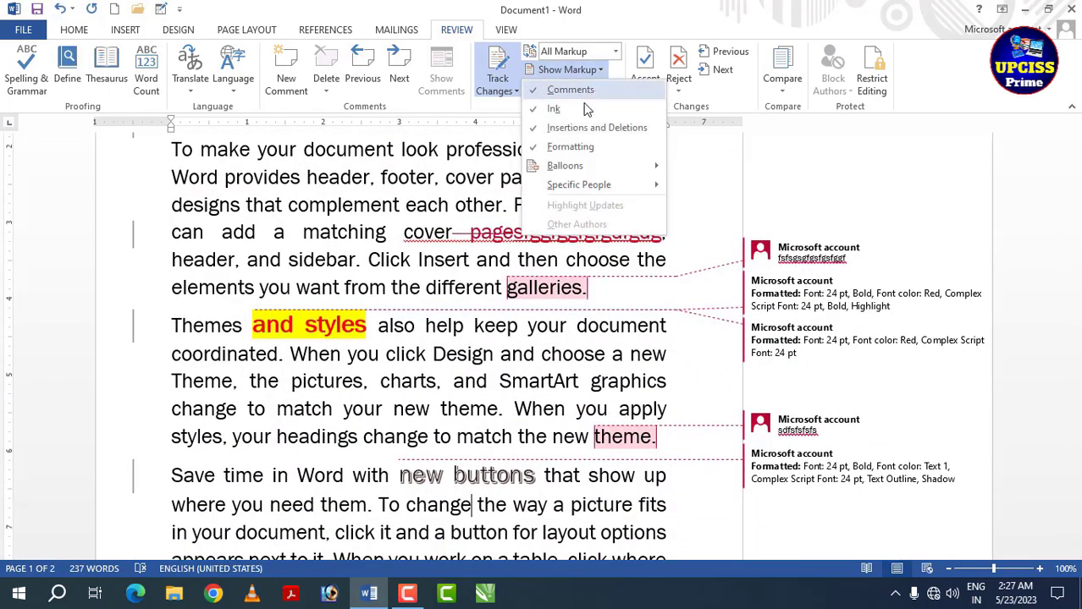
{"action": "left_click", "coordinate": [576, 147]}
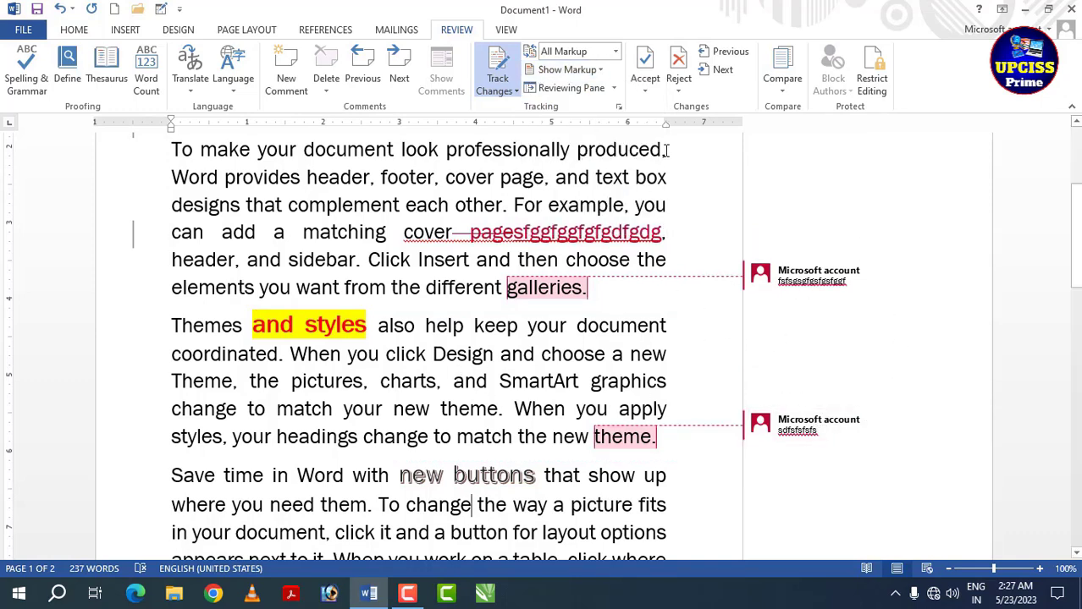
{"action": "left_click", "coordinate": [600, 69]}
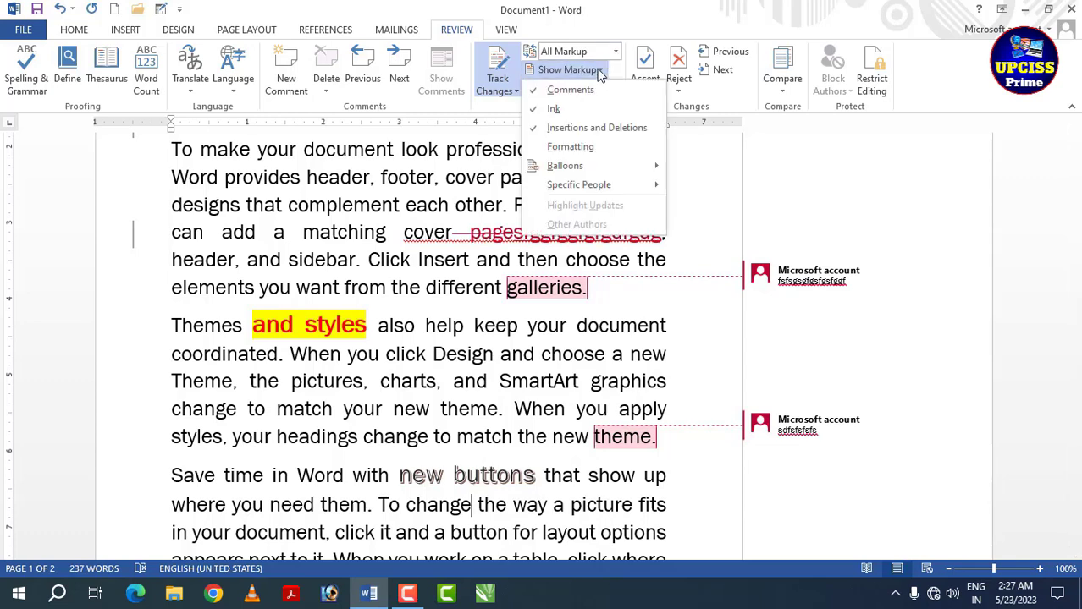
{"action": "left_click", "coordinate": [558, 148]}
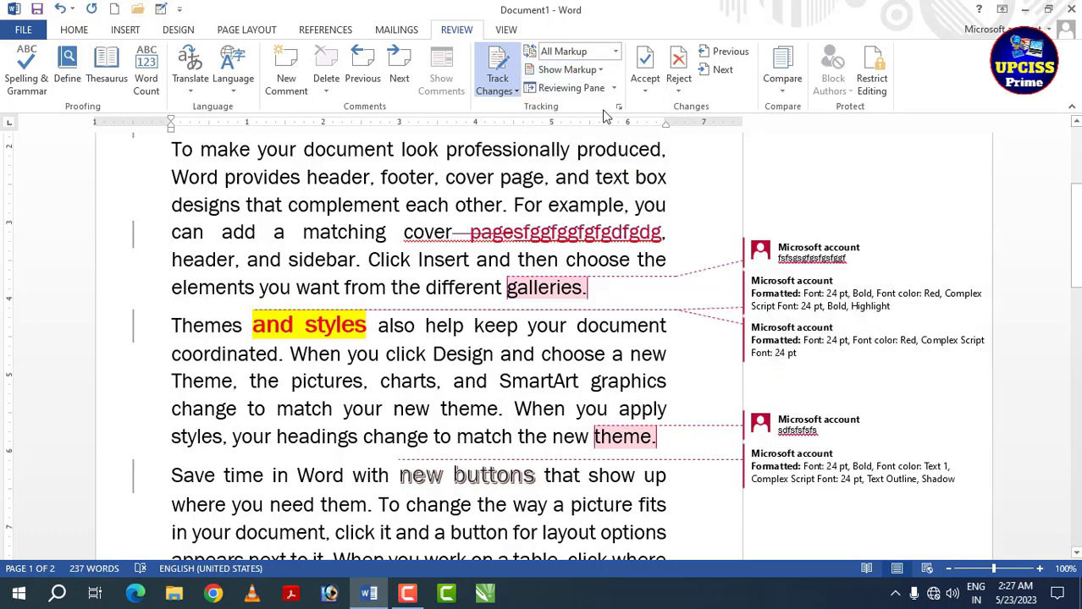
Hide tracked insertions and deletions, then show them again.
{"action": "left_click", "coordinate": [600, 70]}
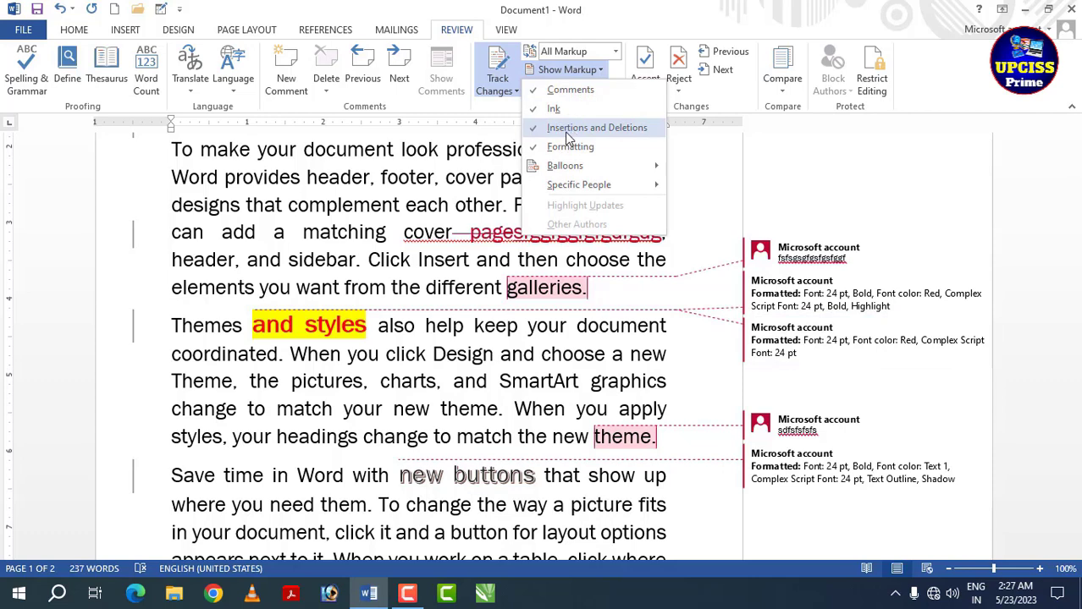
{"action": "left_click", "coordinate": [630, 130]}
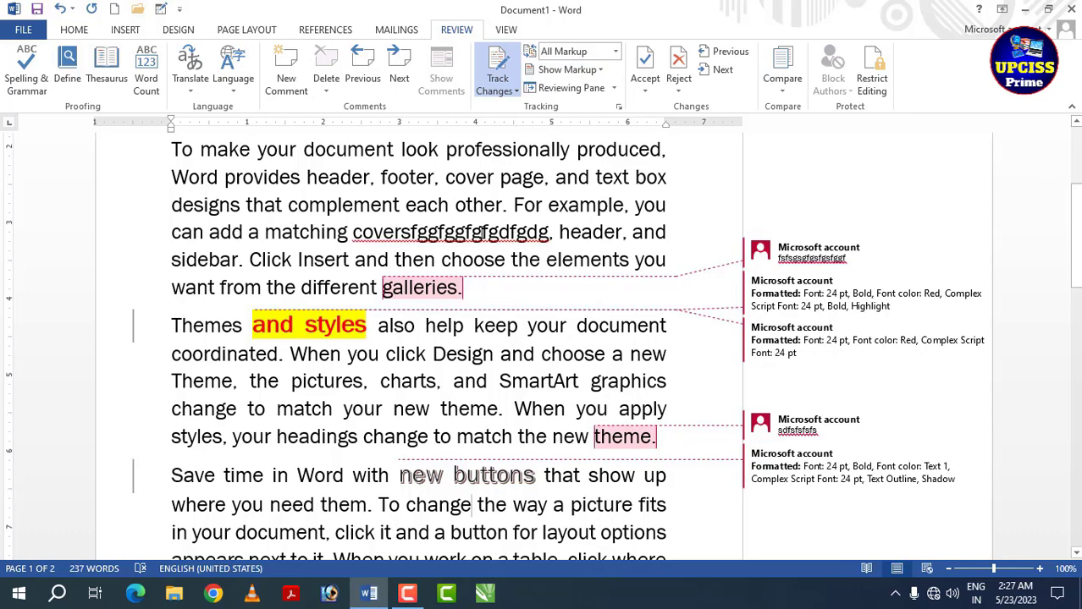
{"action": "scroll", "coordinate": [486, 245], "scroll_direction": "up", "scroll_amount": 5}
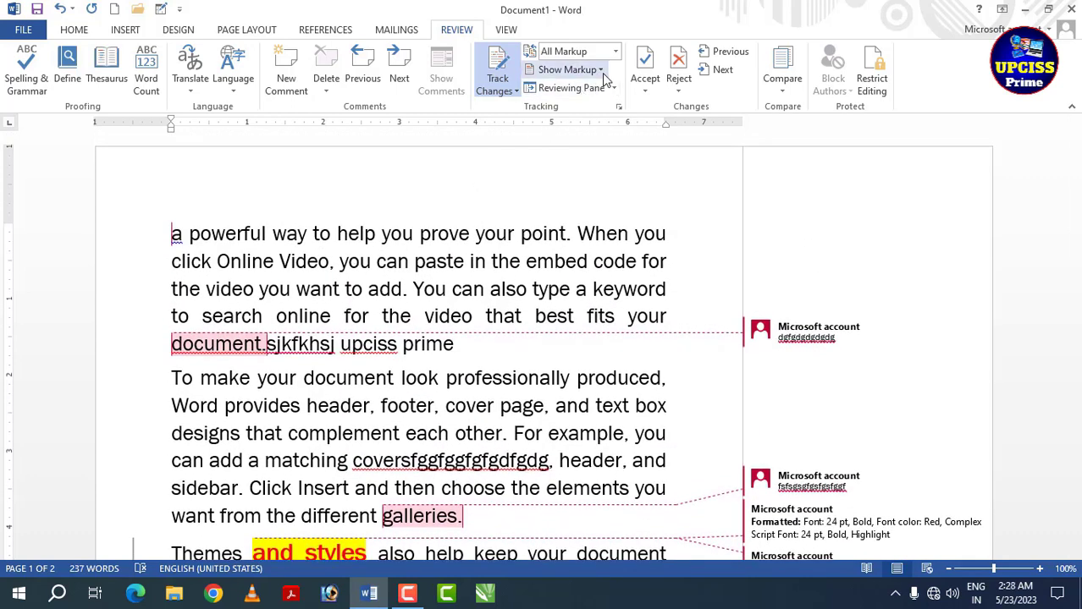
{"action": "left_click", "coordinate": [600, 71]}
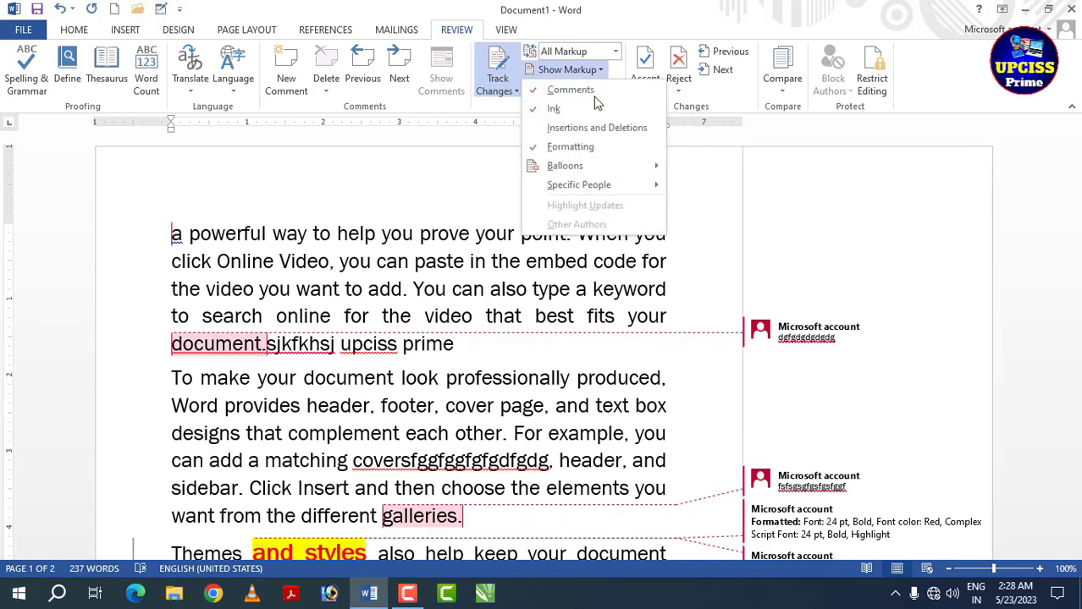
{"action": "left_click", "coordinate": [567, 136]}
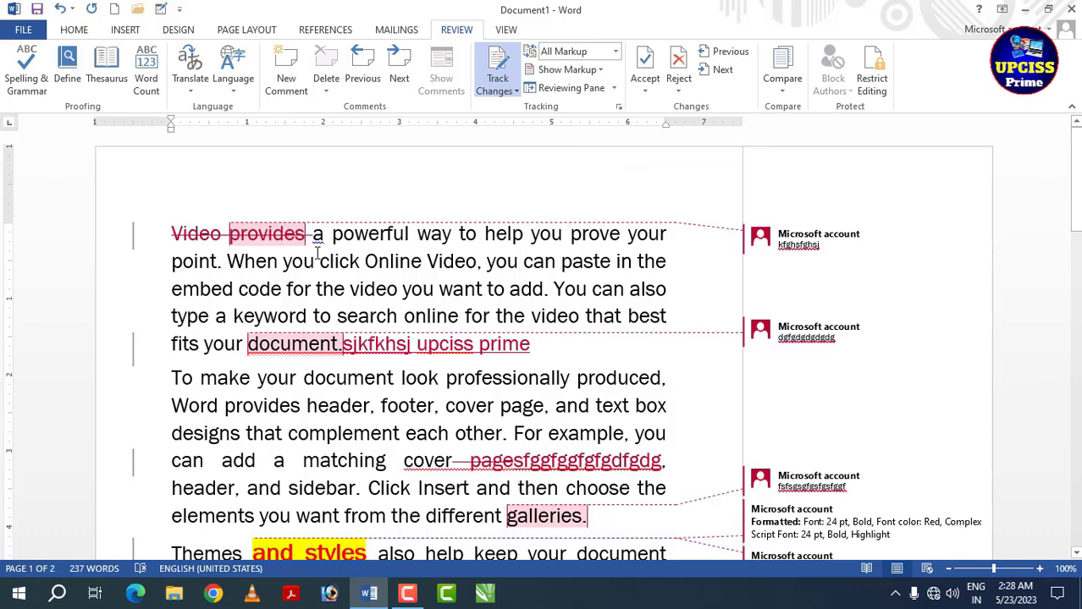
{"action": "left_click", "coordinate": [593, 70]}
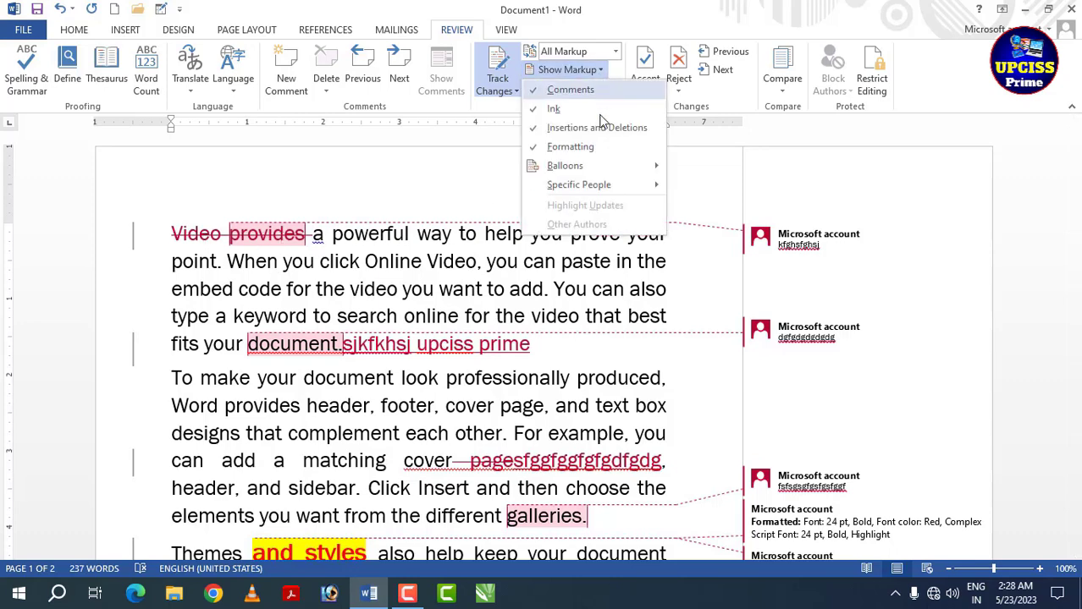
{"action": "mouse_move", "coordinate": [560, 167]}
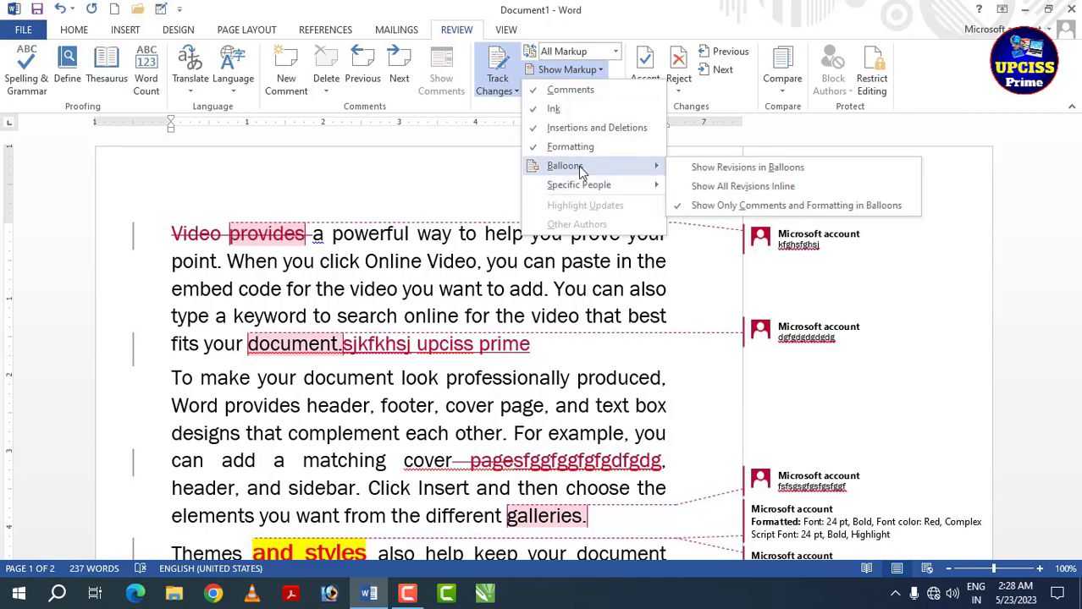
Show all revisions, including deletions, in margin balloons.
{"action": "left_click", "coordinate": [787, 174]}
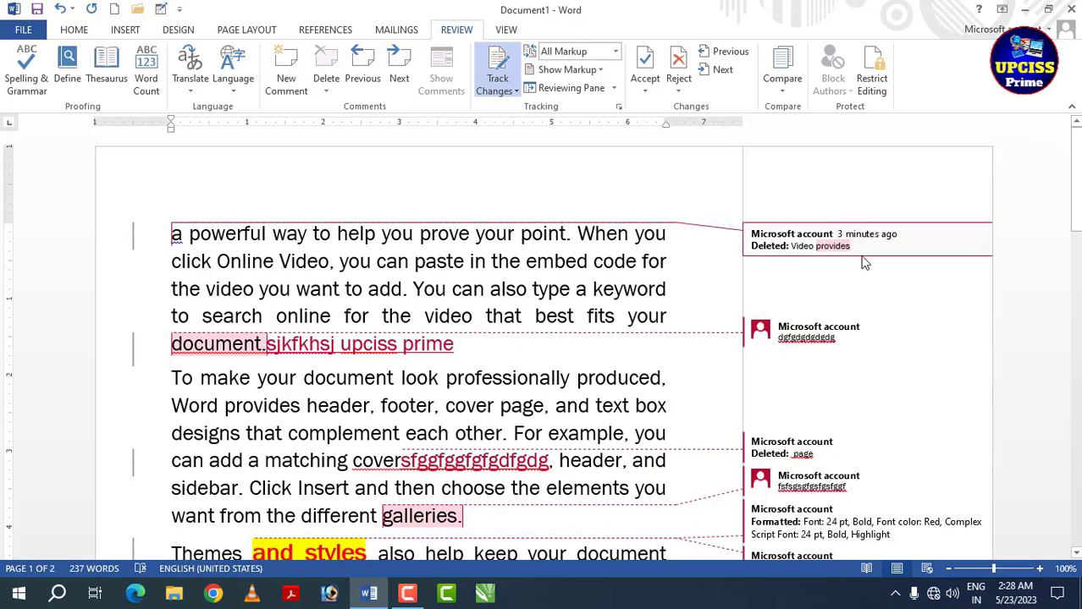
{"action": "scroll", "coordinate": [808, 306], "scroll_direction": "down", "scroll_amount": 2}
{"action": "scroll", "coordinate": [807, 305], "scroll_direction": "up", "scroll_amount": 1}
{"action": "scroll", "coordinate": [813, 322], "scroll_direction": "down", "scroll_amount": 1}
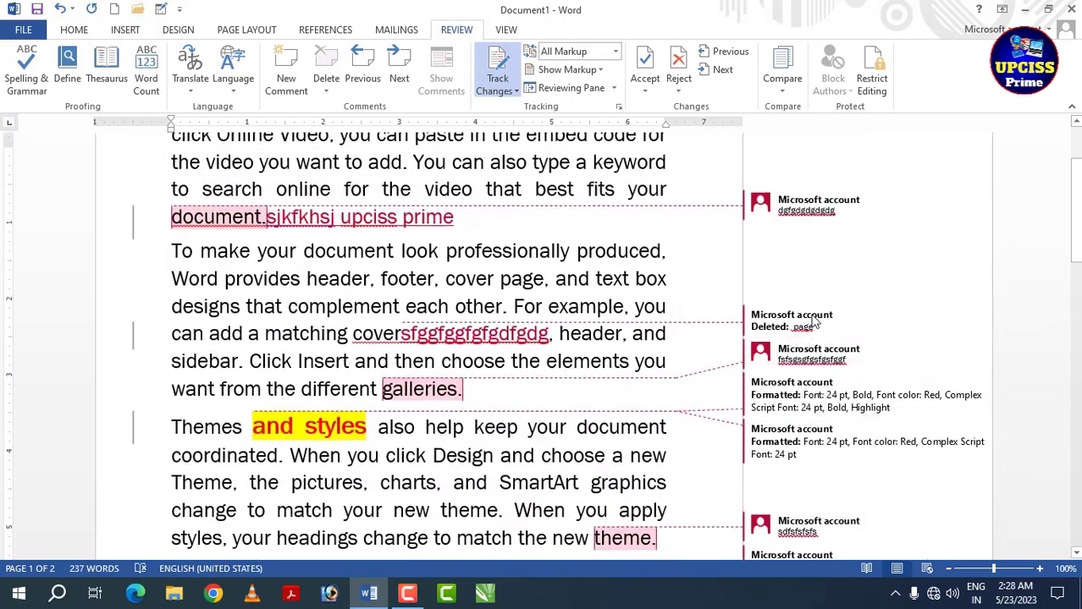
{"action": "scroll", "coordinate": [804, 296], "scroll_direction": "up", "scroll_amount": 1}
{"action": "scroll", "coordinate": [796, 315], "scroll_direction": "up", "scroll_amount": 1}
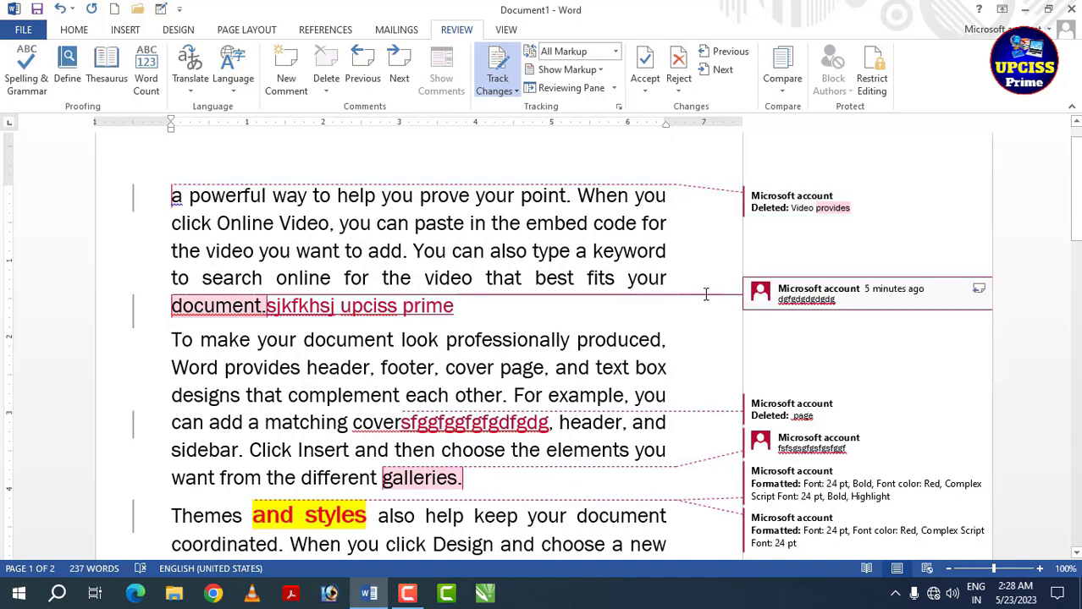
Show all revisions inline in the text instead of balloons.
{"action": "left_click", "coordinate": [599, 71]}
{"action": "mouse_move", "coordinate": [662, 174]}
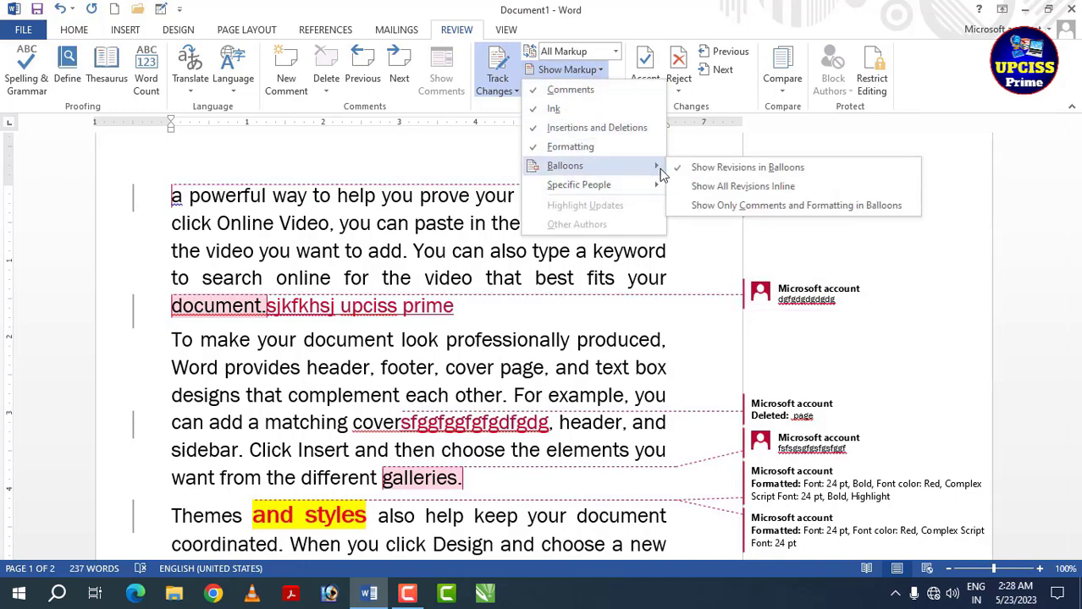
{"action": "left_click", "coordinate": [717, 188]}
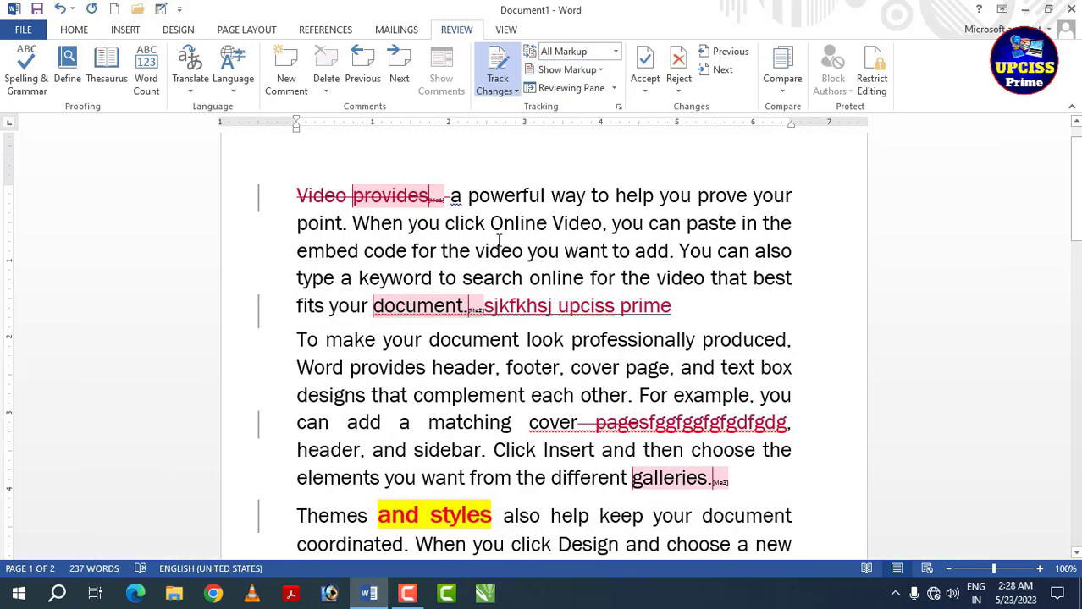
{"action": "scroll", "coordinate": [499, 241], "scroll_direction": "down", "scroll_amount": 6}
{"action": "scroll", "coordinate": [580, 316], "scroll_direction": "up", "scroll_amount": 3}
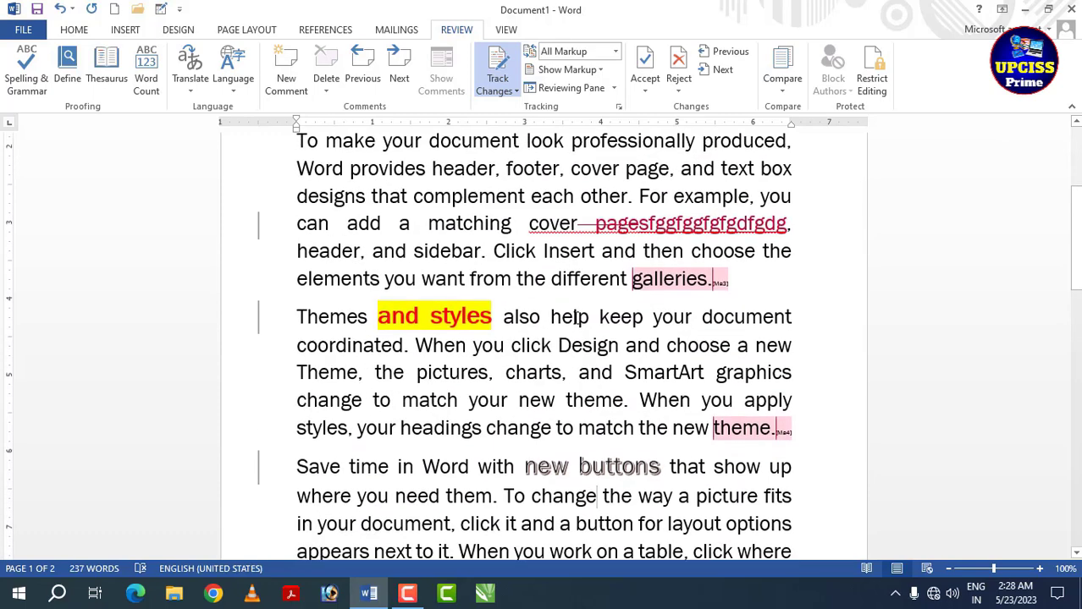
{"action": "scroll", "coordinate": [575, 317], "scroll_direction": "up", "scroll_amount": 2}
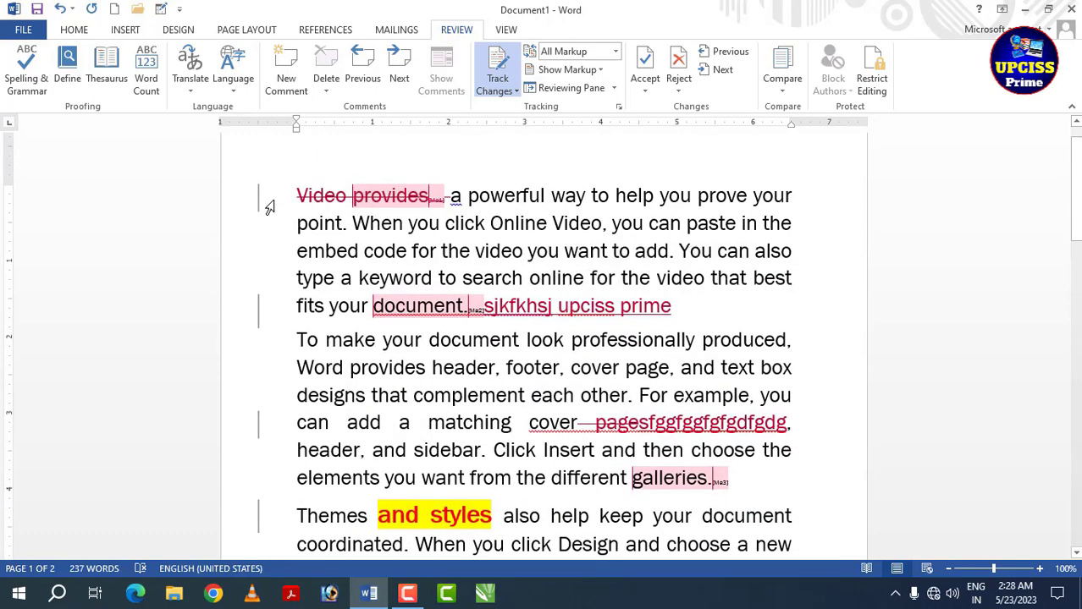
Set balloons to show only comments and formatting.
{"action": "left_click", "coordinate": [598, 71]}
{"action": "mouse_move", "coordinate": [566, 173]}
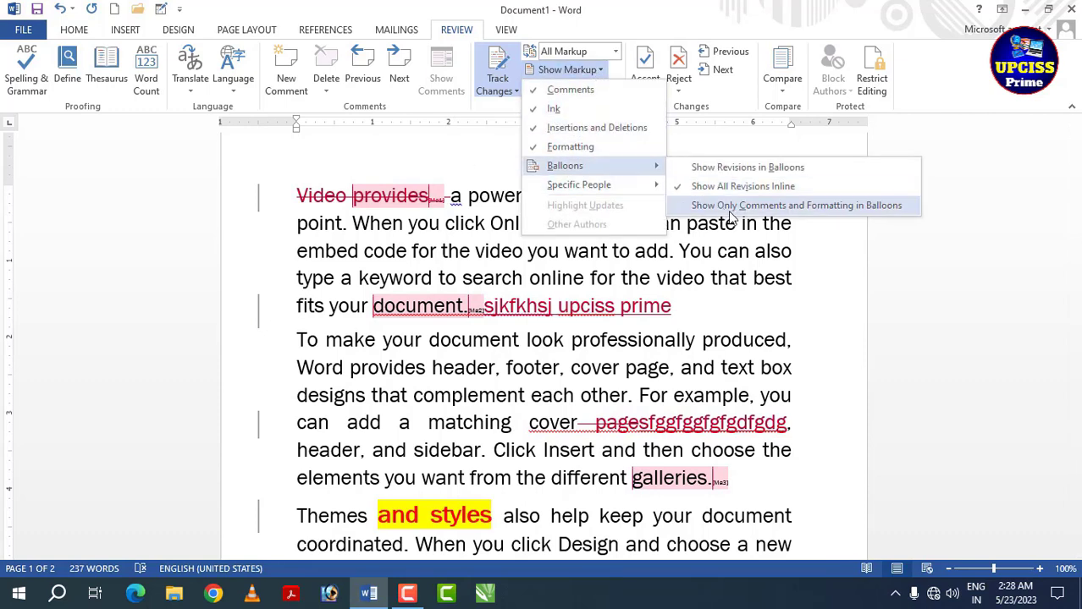
{"action": "left_click", "coordinate": [842, 206]}
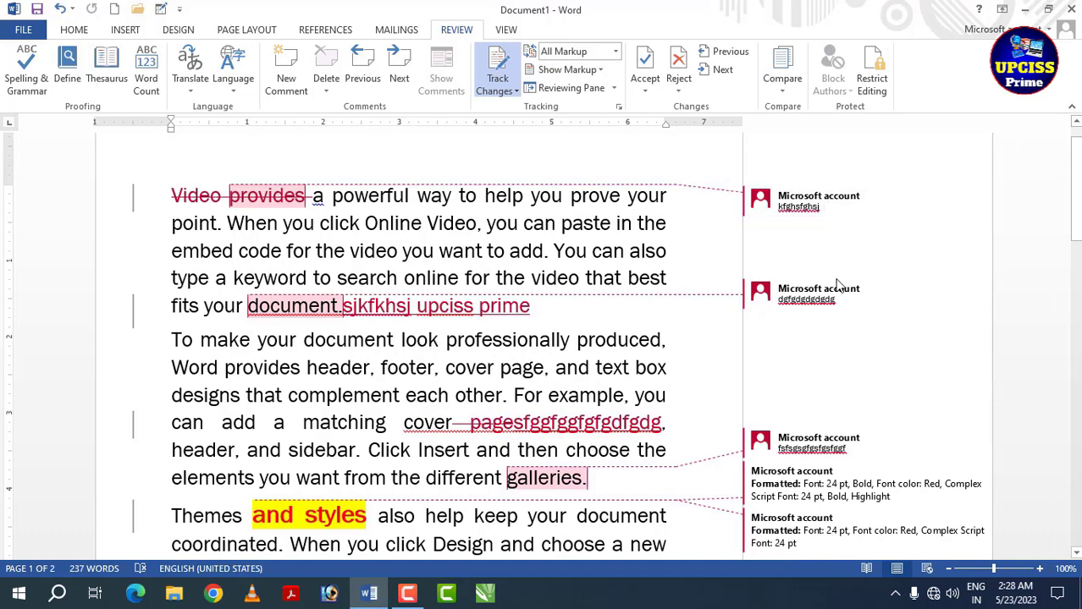
{"action": "scroll", "coordinate": [826, 271], "scroll_direction": "down", "scroll_amount": 5}
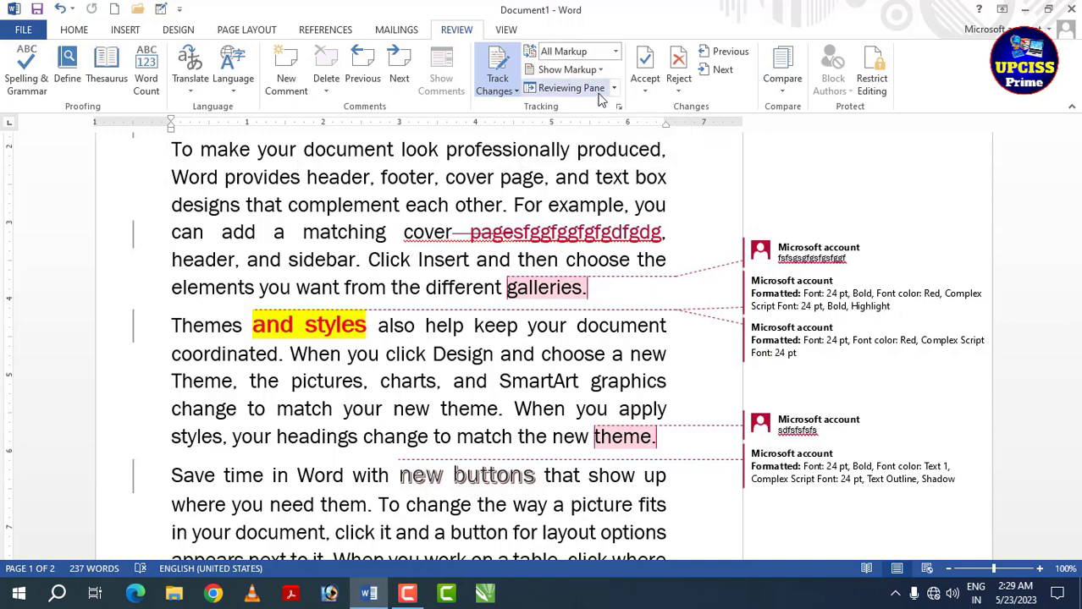
{"action": "left_click", "coordinate": [614, 88]}
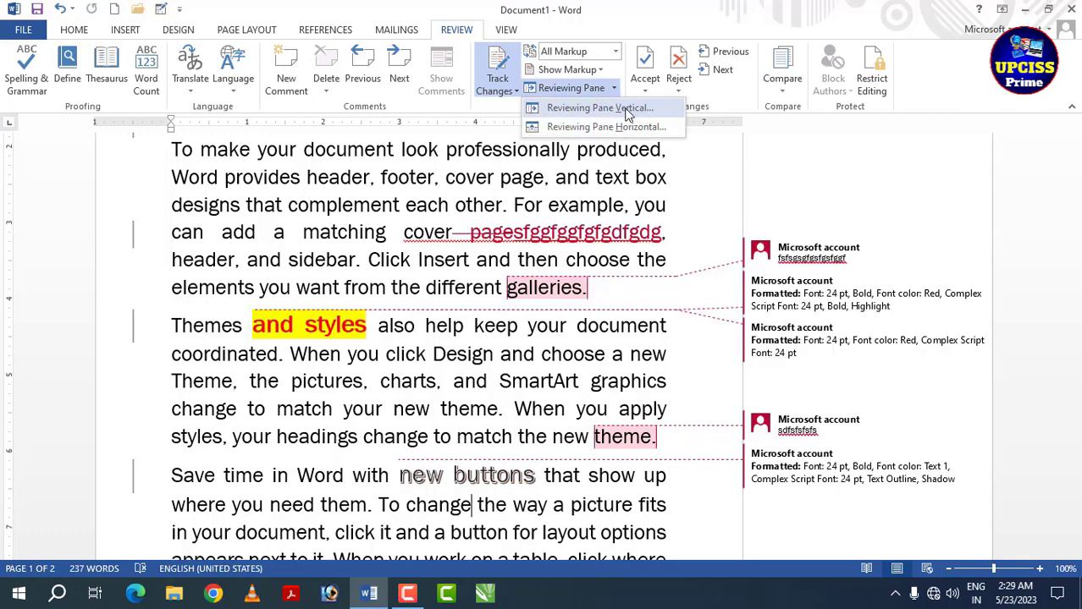
{"action": "left_click", "coordinate": [628, 110]}
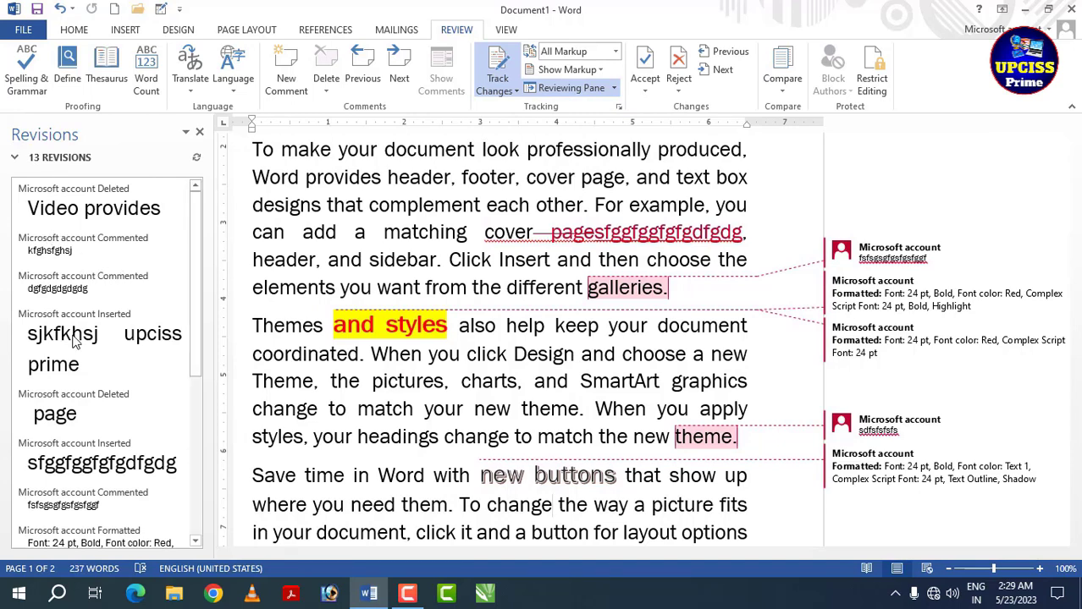
{"action": "left_click", "coordinate": [58, 220]}
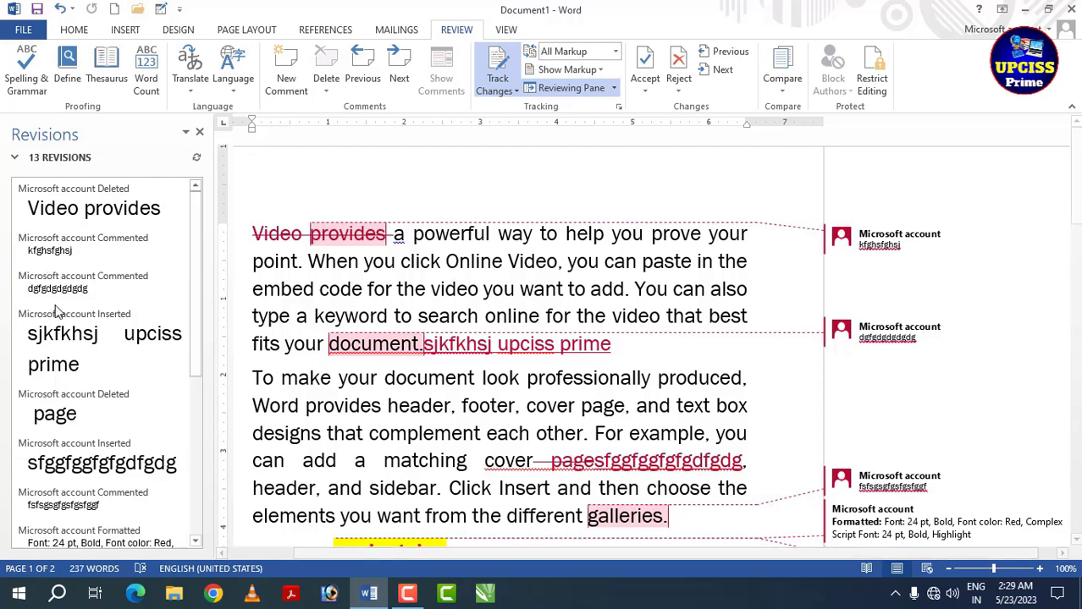
{"action": "scroll", "coordinate": [78, 265], "scroll_direction": "down", "scroll_amount": 3}
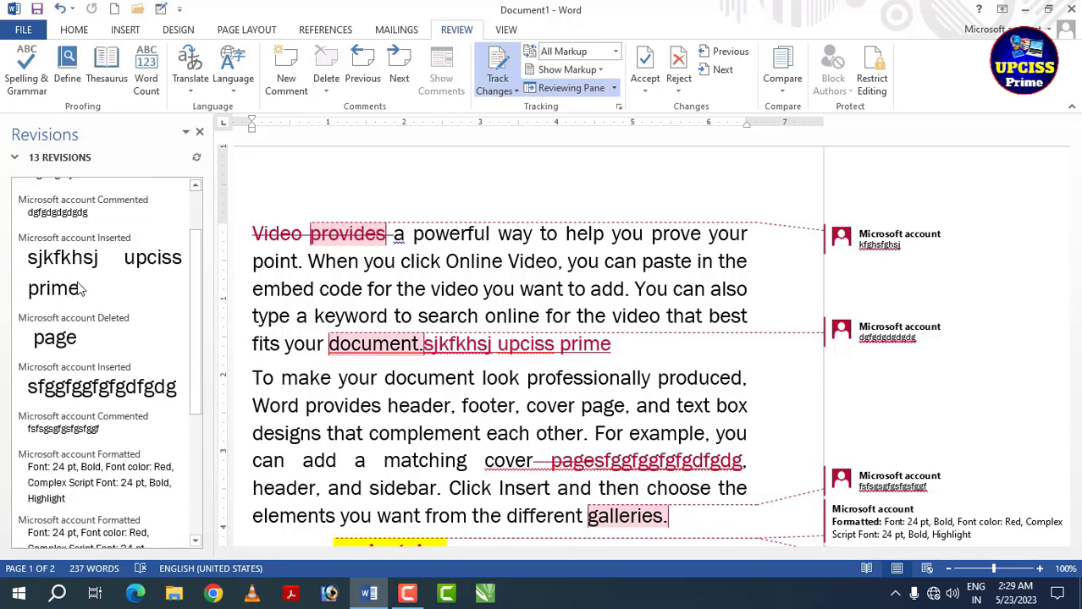
{"action": "scroll", "coordinate": [48, 273], "scroll_direction": "down", "scroll_amount": 3}
{"action": "scroll", "coordinate": [50, 280], "scroll_direction": "down", "scroll_amount": 2}
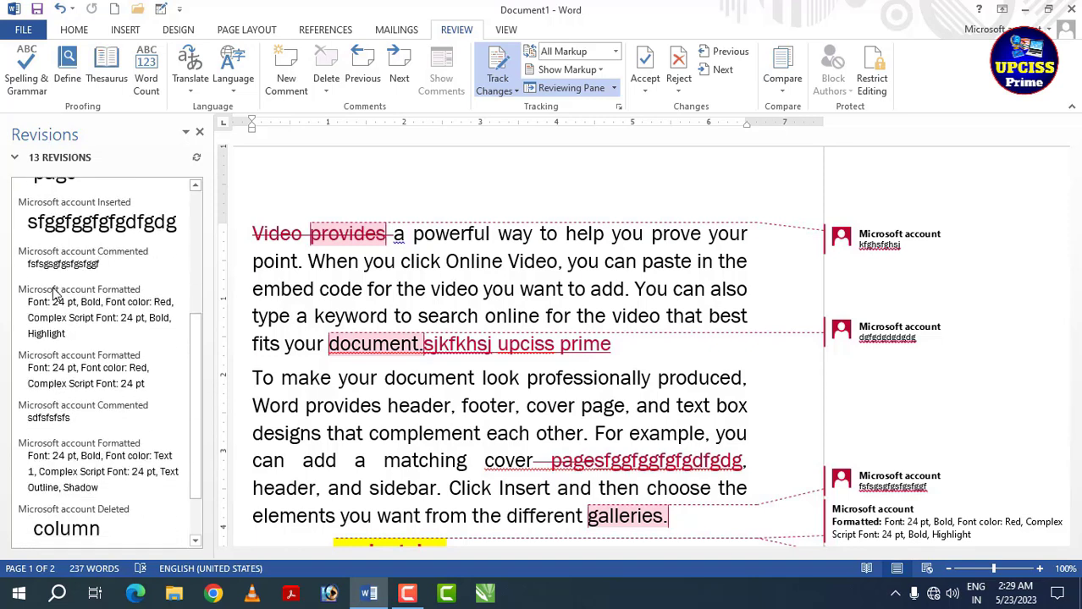
{"action": "scroll", "coordinate": [55, 292], "scroll_direction": "down", "scroll_amount": 2}
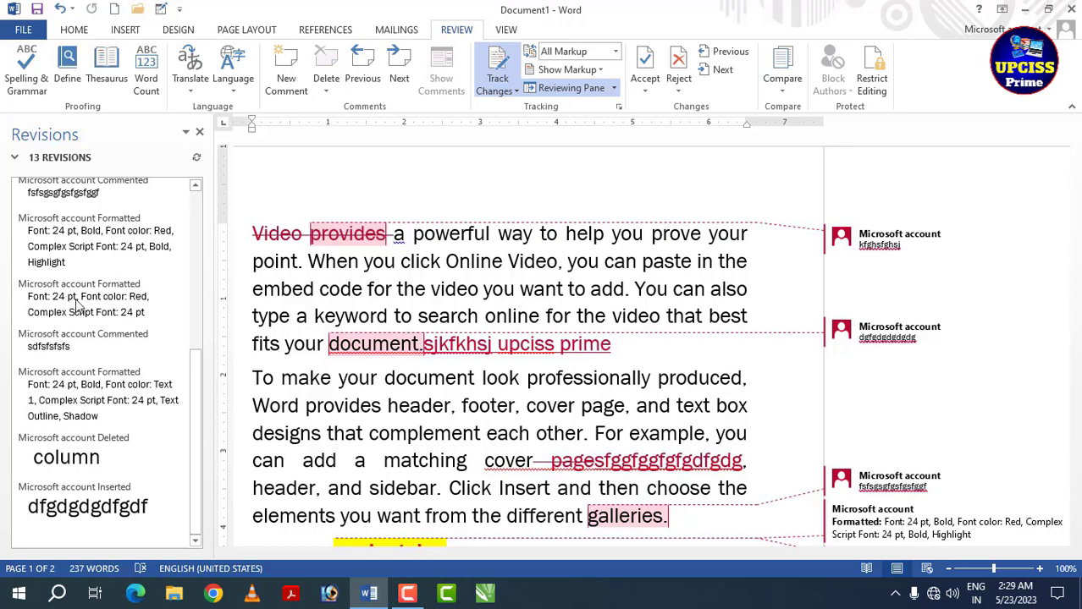
{"action": "scroll", "coordinate": [77, 307], "scroll_direction": "up", "scroll_amount": 5}
{"action": "scroll", "coordinate": [89, 246], "scroll_direction": "up", "scroll_amount": 4}
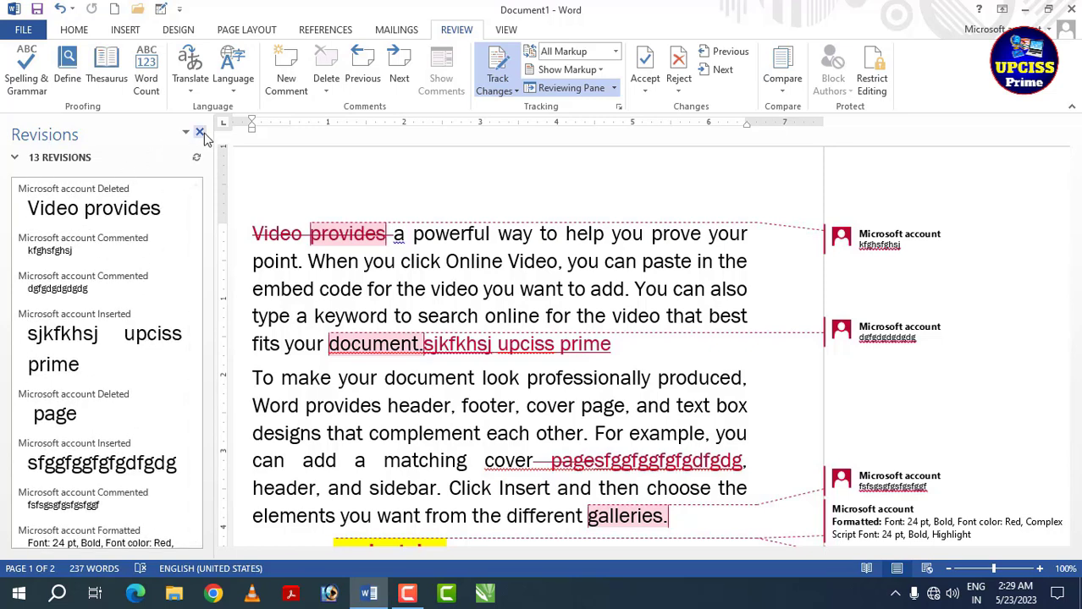
{"action": "left_click", "coordinate": [588, 89]}
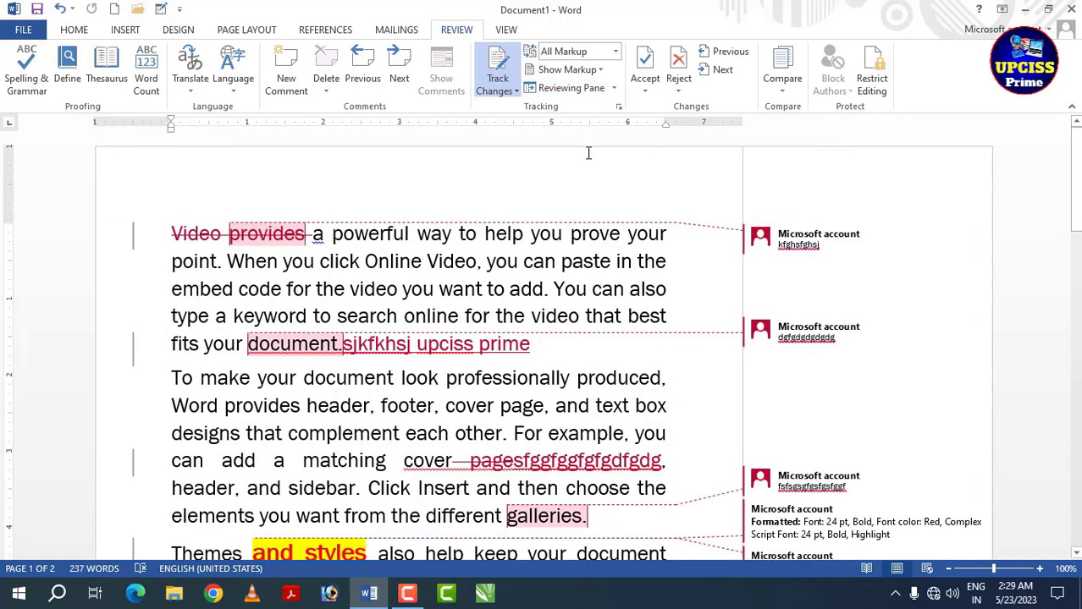
{"action": "left_click", "coordinate": [613, 88]}
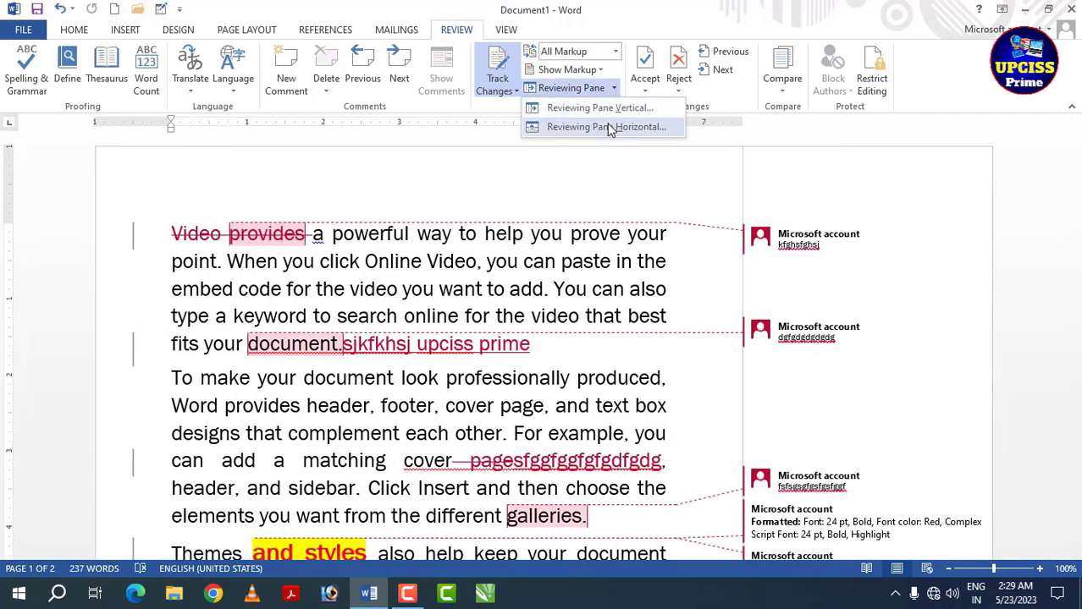
{"action": "left_click", "coordinate": [610, 127]}
{"action": "scroll", "coordinate": [334, 479], "scroll_direction": "down", "scroll_amount": 5}
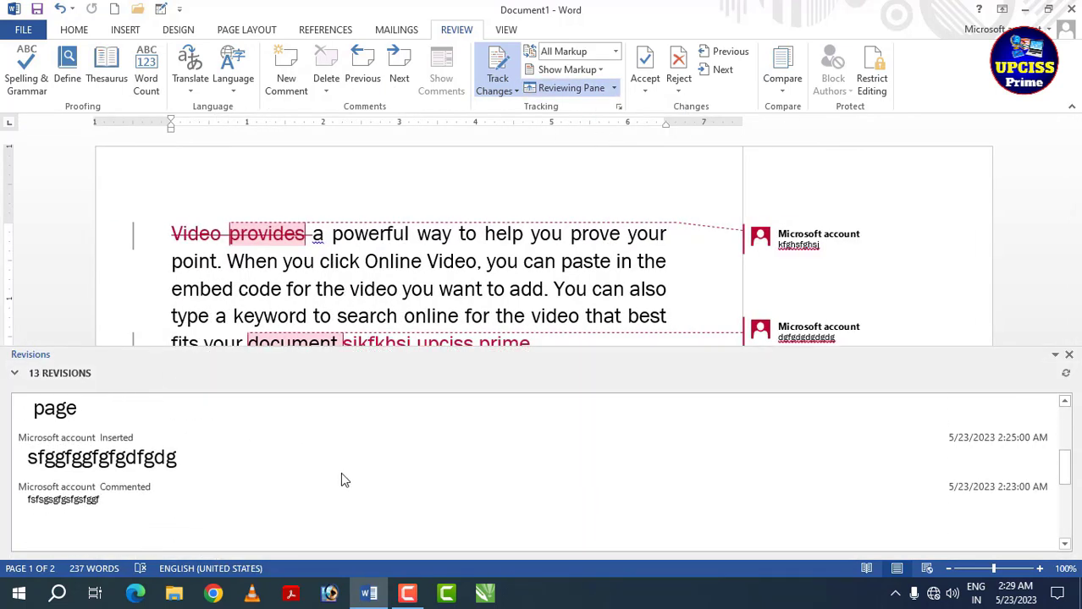
{"action": "scroll", "coordinate": [344, 480], "scroll_direction": "up", "scroll_amount": 3}
{"action": "left_click", "coordinate": [582, 90]}
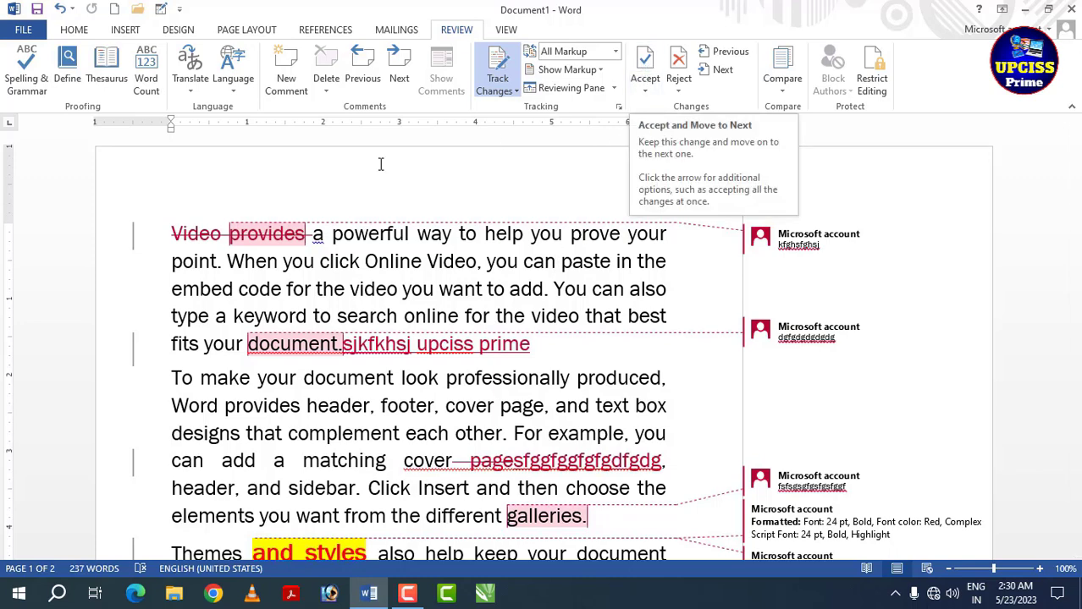
Accept the deletion of 'Video provides', delete the comment, and step forward to the 'new buttons' change.
{"action": "left_click", "coordinate": [644, 58]}
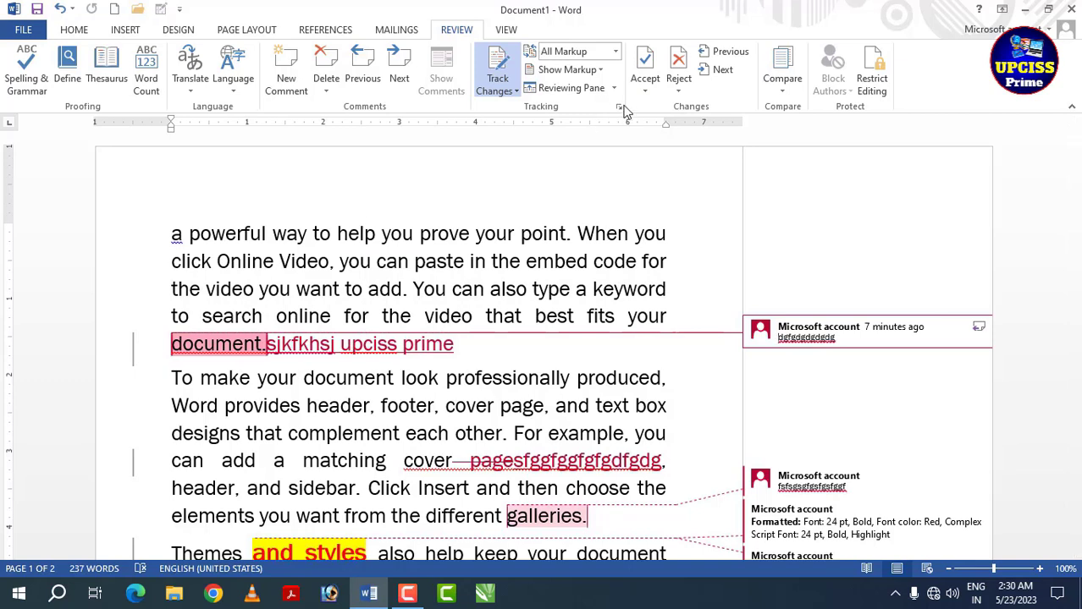
{"action": "left_click", "coordinate": [677, 58]}
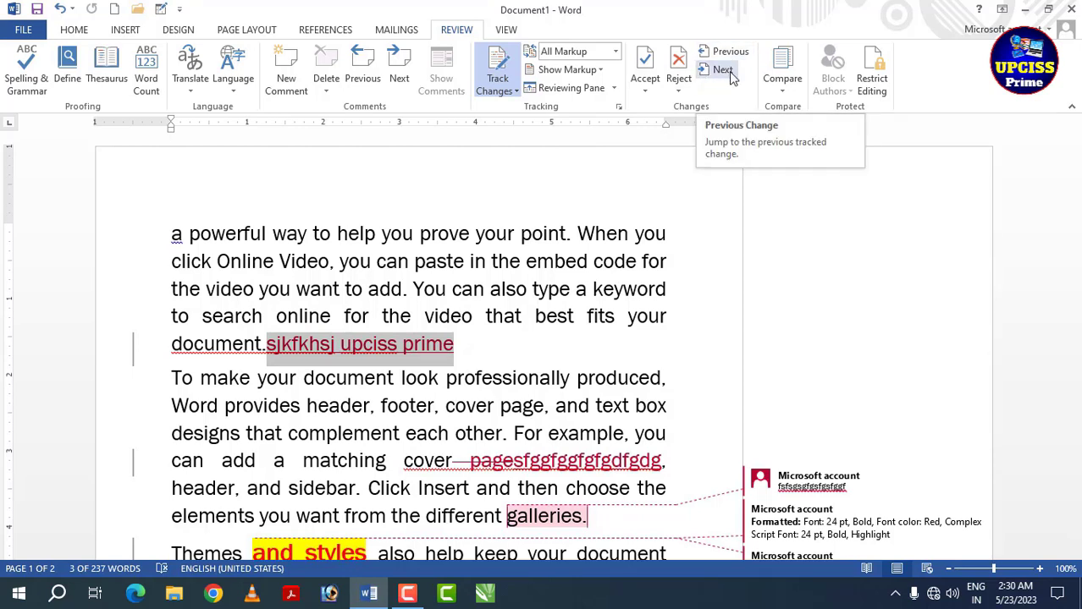
{"action": "left_click", "coordinate": [723, 71]}
{"action": "left_click", "coordinate": [724, 71]}
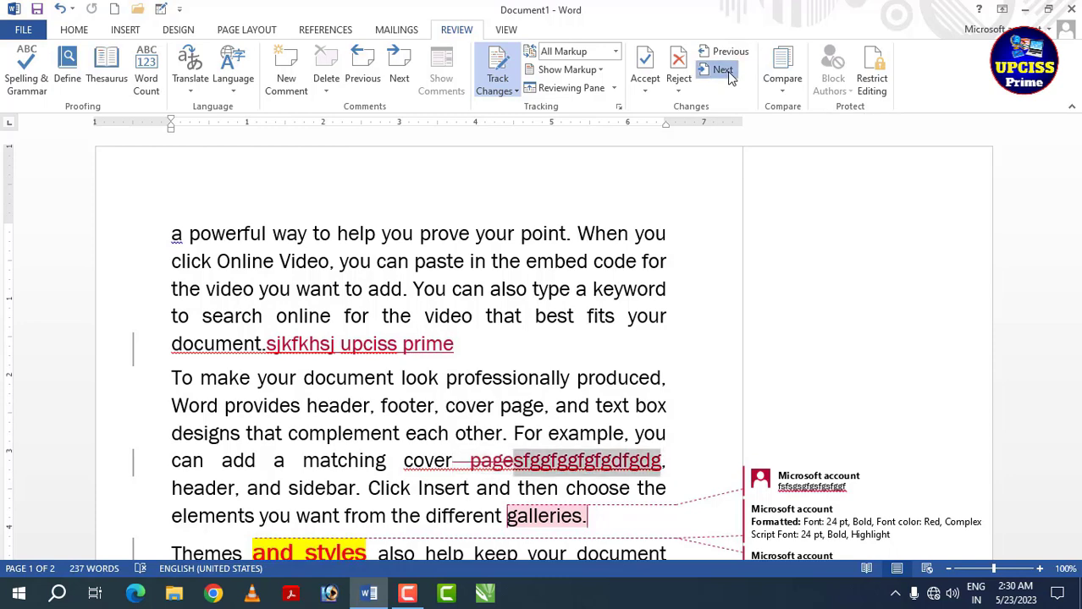
{"action": "left_click", "coordinate": [723, 71]}
{"action": "left_click", "coordinate": [723, 71]}
{"action": "left_click", "coordinate": [724, 71]}
{"action": "left_click", "coordinate": [724, 71]}
{"action": "left_click", "coordinate": [723, 72]}
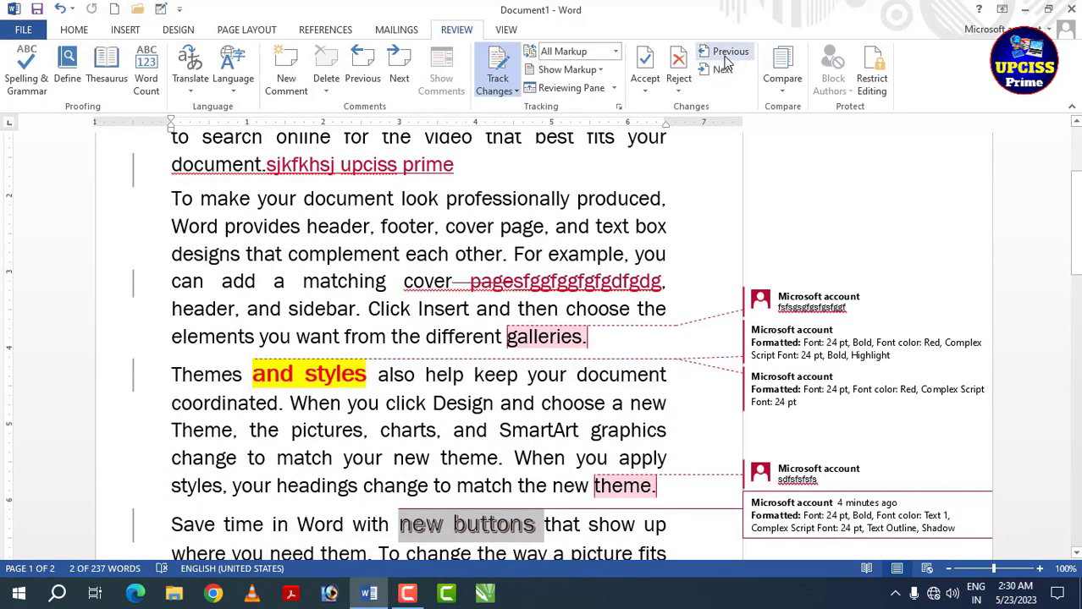
Step back through the tracked changes to the deleted word 'pages'.
{"action": "left_click", "coordinate": [726, 53]}
{"action": "left_click", "coordinate": [726, 54]}
{"action": "left_click", "coordinate": [726, 53]}
{"action": "left_click", "coordinate": [726, 53]}
{"action": "left_click", "coordinate": [726, 54]}
{"action": "left_click", "coordinate": [726, 54]}
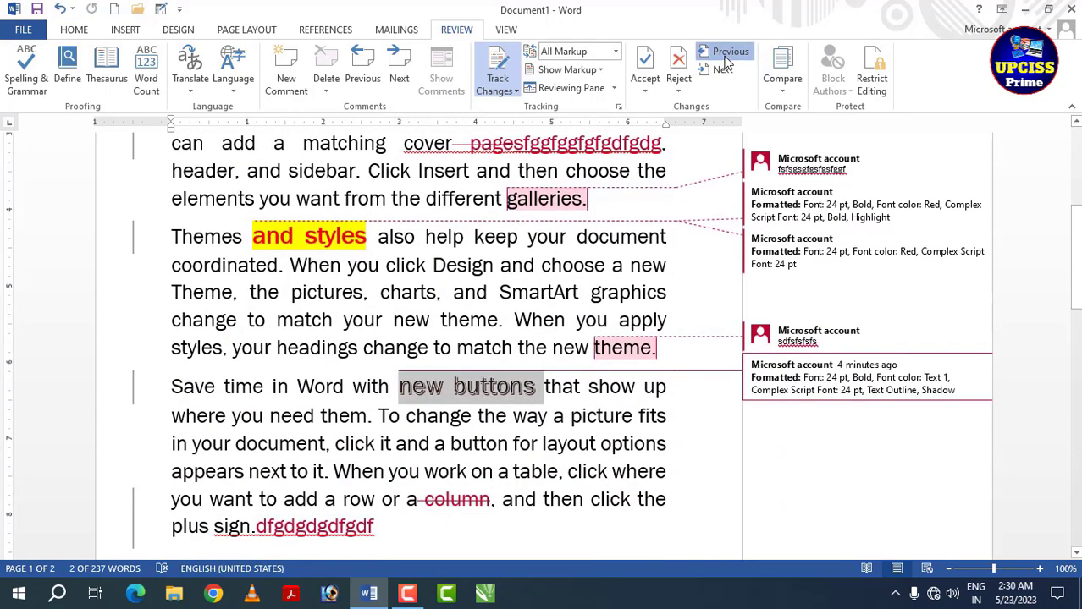
{"action": "left_click", "coordinate": [726, 53]}
{"action": "left_click", "coordinate": [726, 54]}
{"action": "left_click", "coordinate": [726, 54]}
{"action": "scroll", "coordinate": [704, 192], "scroll_direction": "up", "scroll_amount": 3}
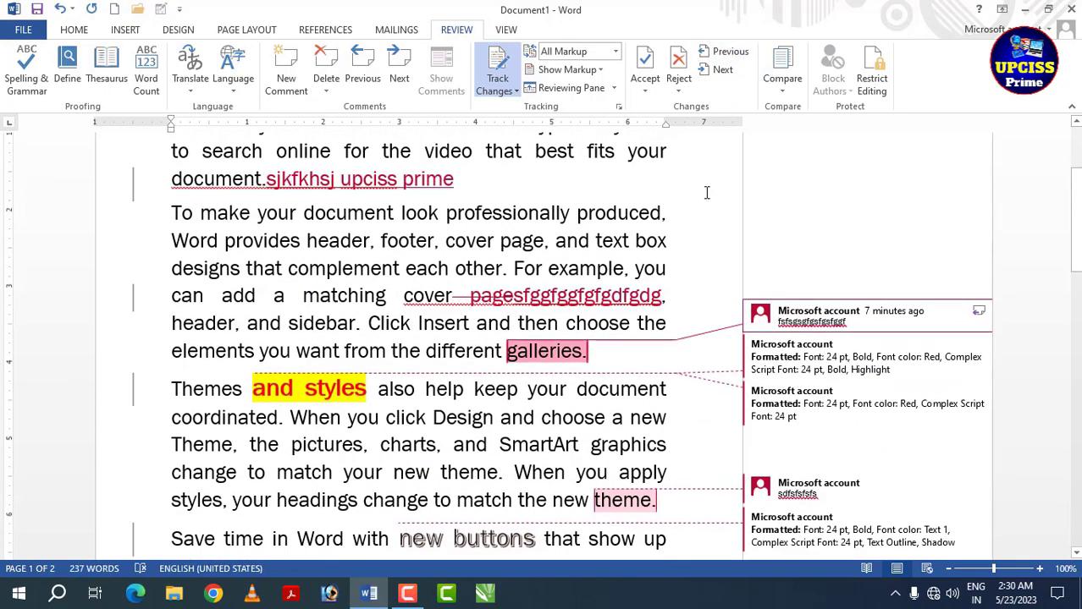
{"action": "scroll", "coordinate": [707, 169], "scroll_direction": "up", "scroll_amount": 2}
{"action": "left_click", "coordinate": [723, 54]}
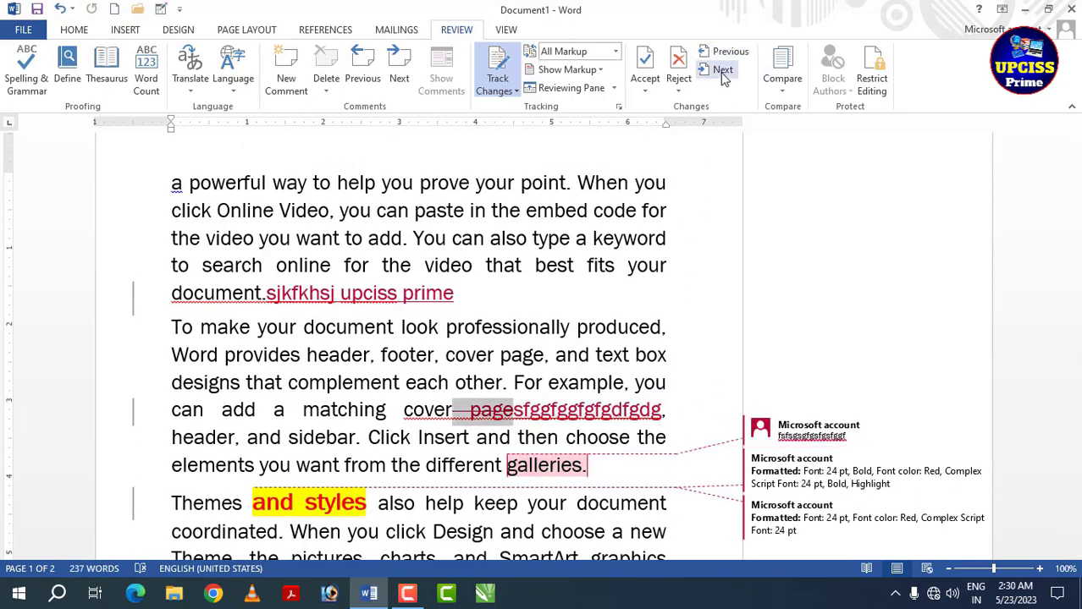
{"action": "left_click", "coordinate": [722, 70]}
{"action": "left_click", "coordinate": [726, 53]}
{"action": "left_click", "coordinate": [726, 53]}
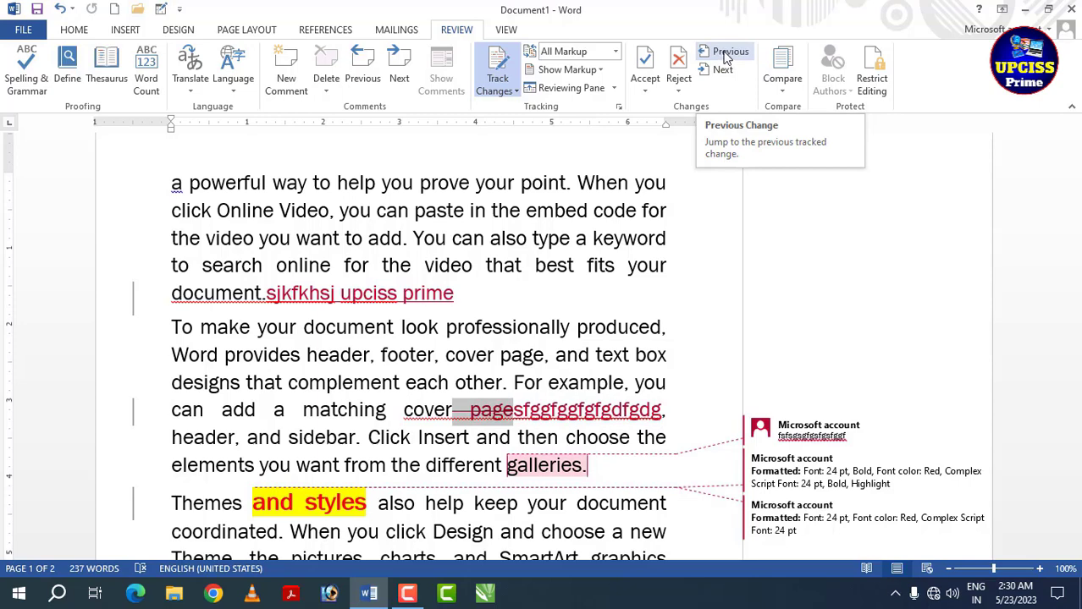
{"action": "scroll", "coordinate": [592, 292], "scroll_direction": "up", "scroll_amount": 1}
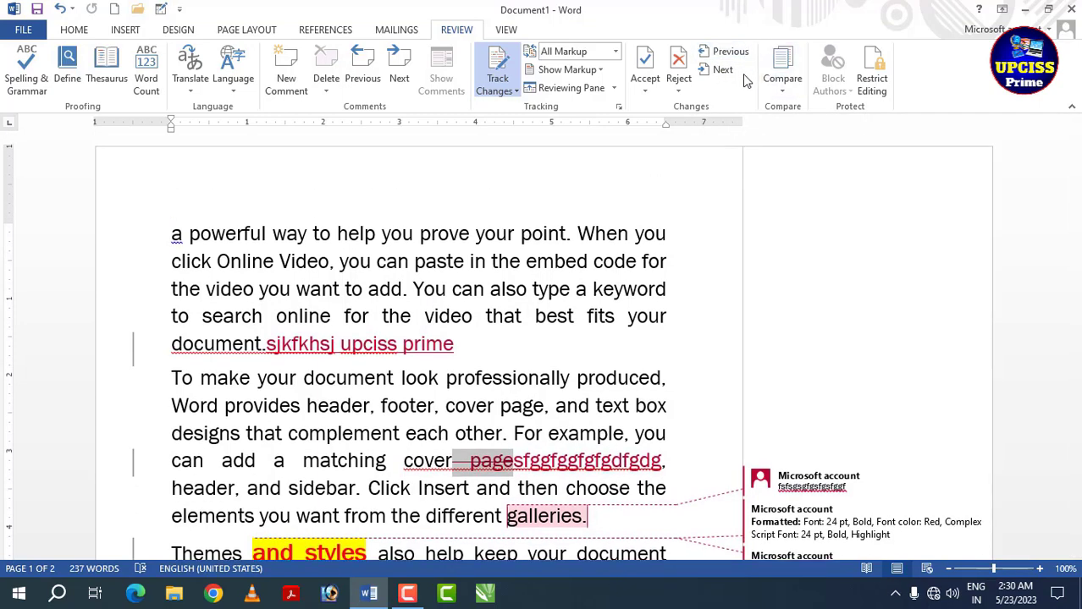
Accept deleting 'pages', then reject the insertion after 'cover' and the bold red formatting on 'and styles'.
{"action": "left_click", "coordinate": [653, 74]}
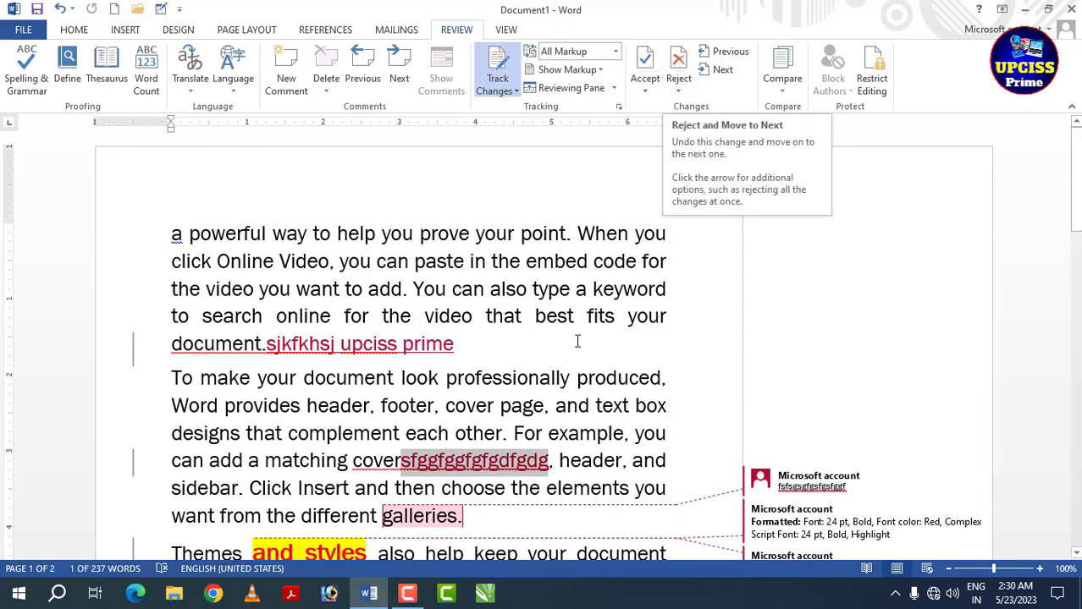
{"action": "scroll", "coordinate": [572, 345], "scroll_direction": "down", "scroll_amount": 1}
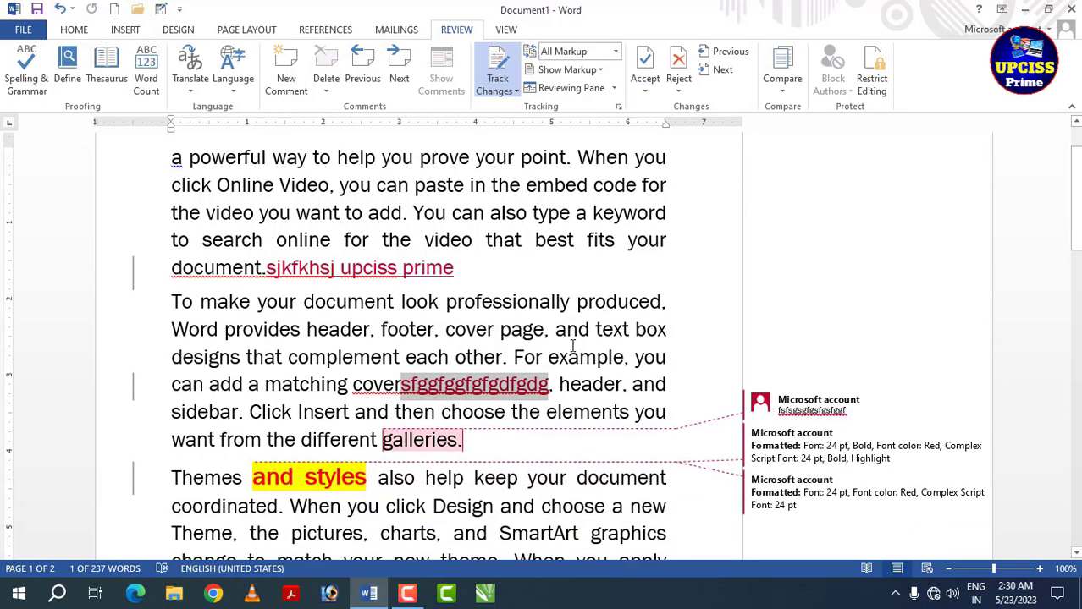
{"action": "left_click", "coordinate": [678, 78]}
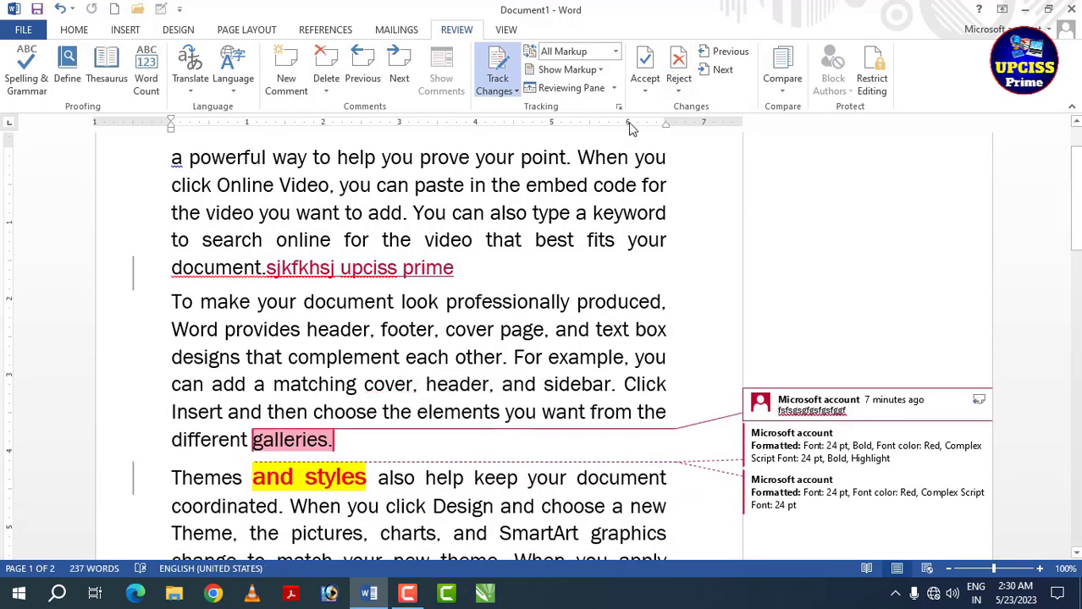
{"action": "scroll", "coordinate": [611, 181], "scroll_direction": "down", "scroll_amount": 1}
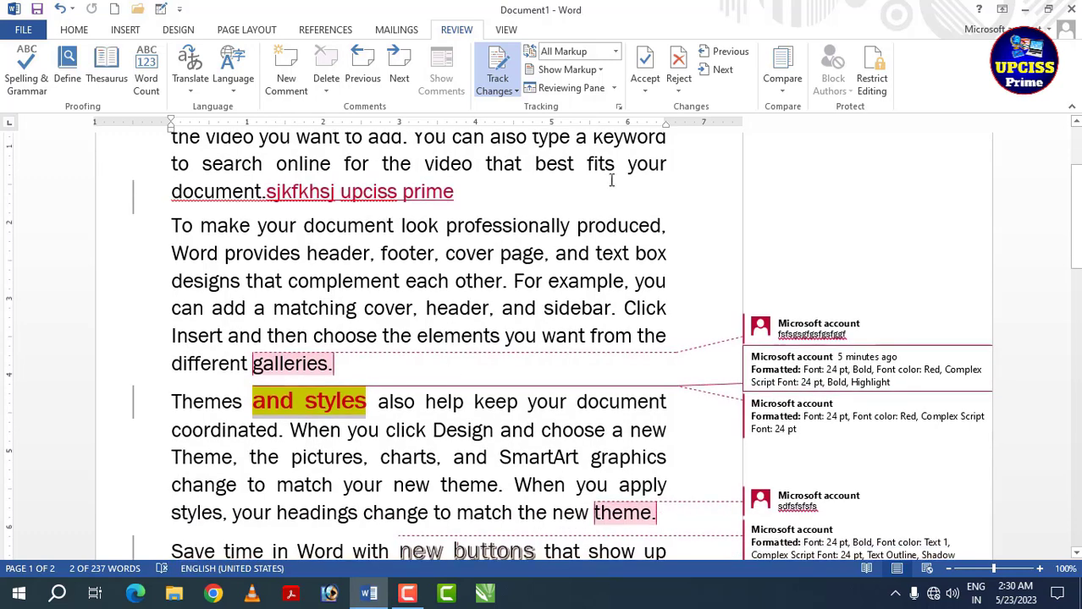
{"action": "left_click", "coordinate": [678, 68]}
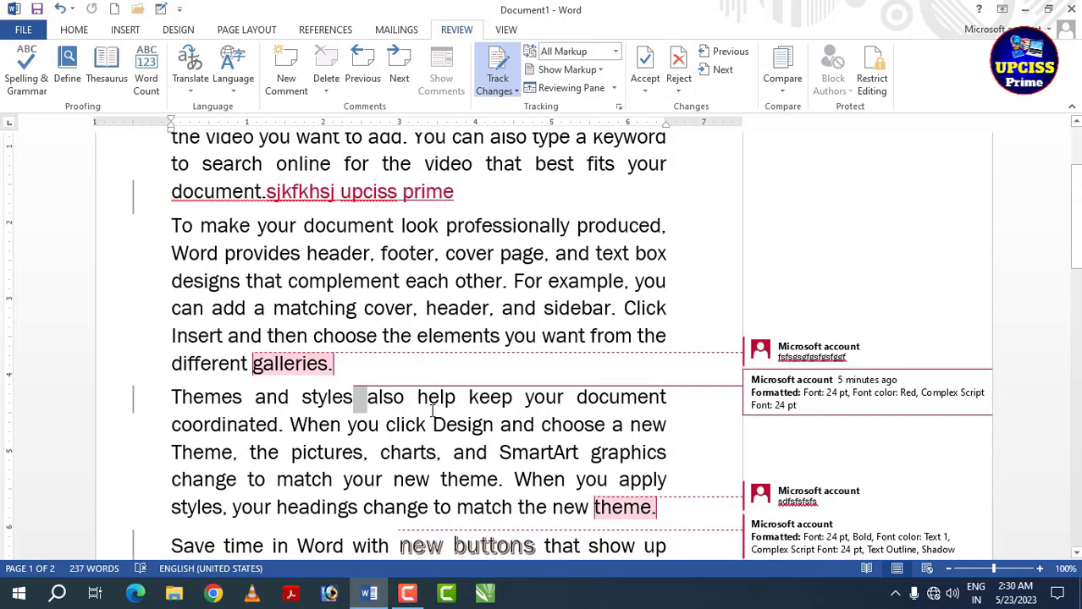
{"action": "scroll", "coordinate": [449, 342], "scroll_direction": "up", "scroll_amount": 3}
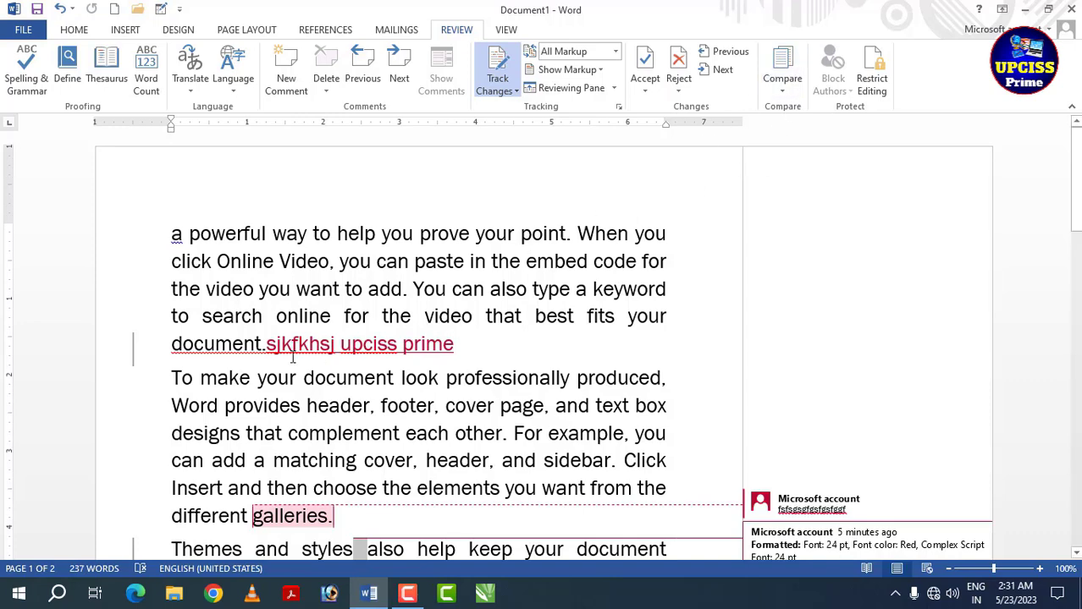
Save the combined document to the Desktop with the file name 'data'.
{"action": "left_click", "coordinate": [23, 30]}
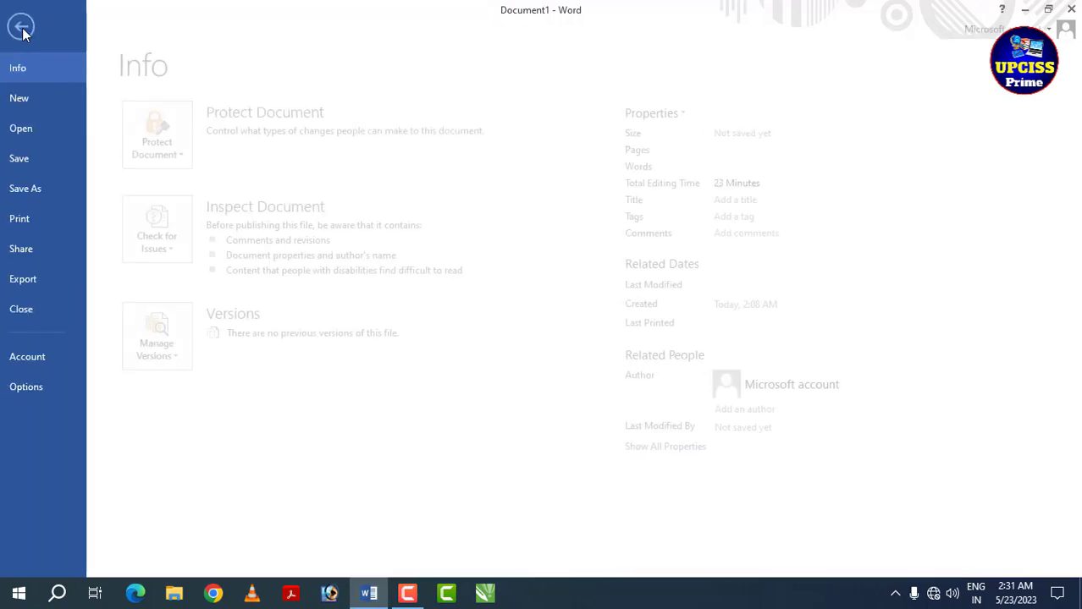
{"action": "left_click", "coordinate": [34, 161]}
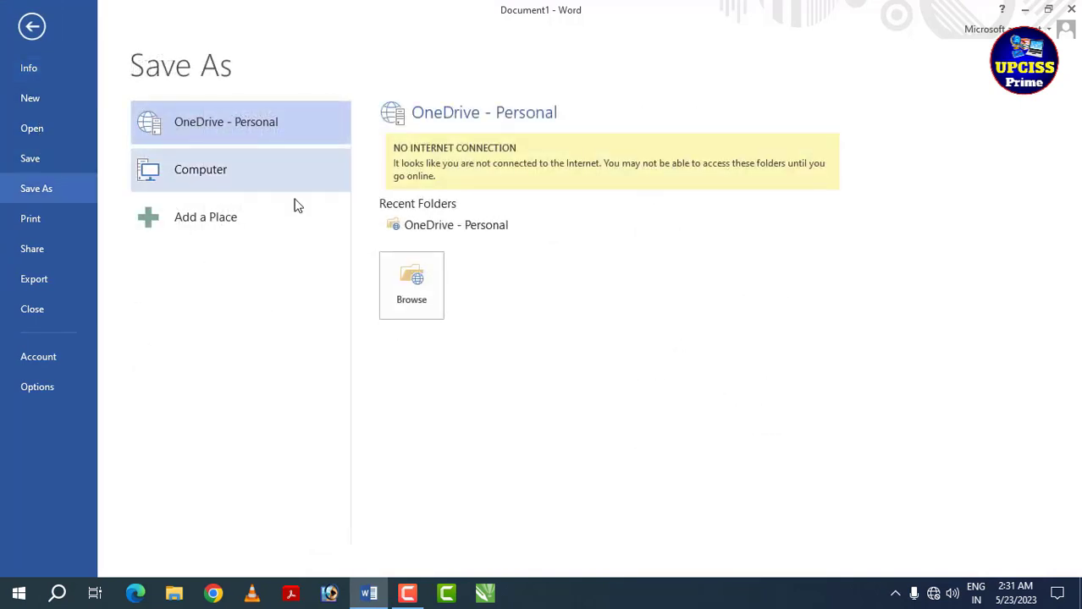
{"action": "left_click", "coordinate": [224, 169]}
{"action": "left_click", "coordinate": [414, 167]}
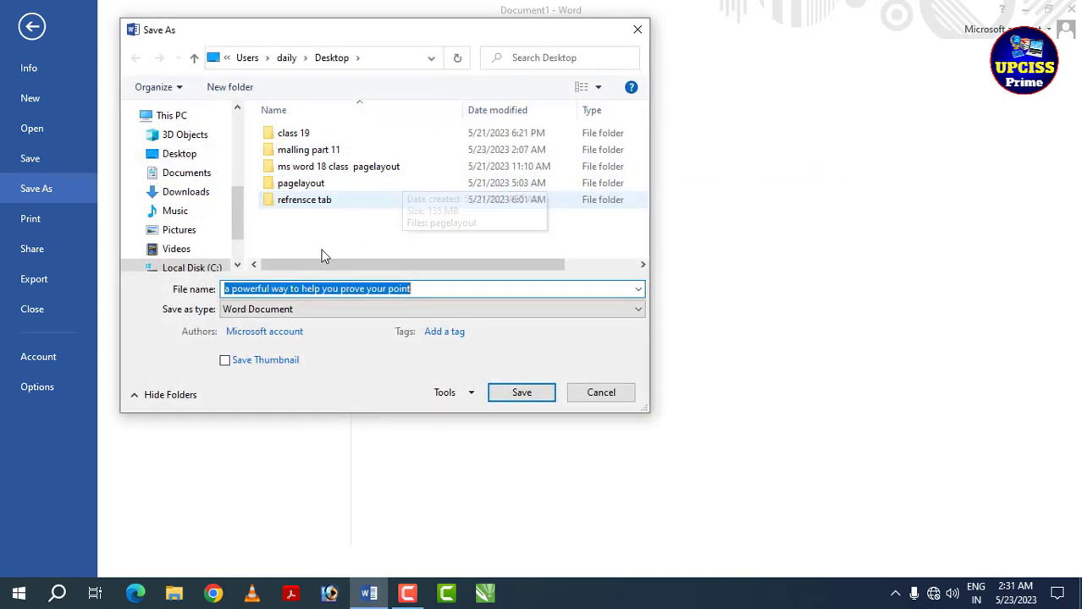
{"action": "type", "text": "data"}
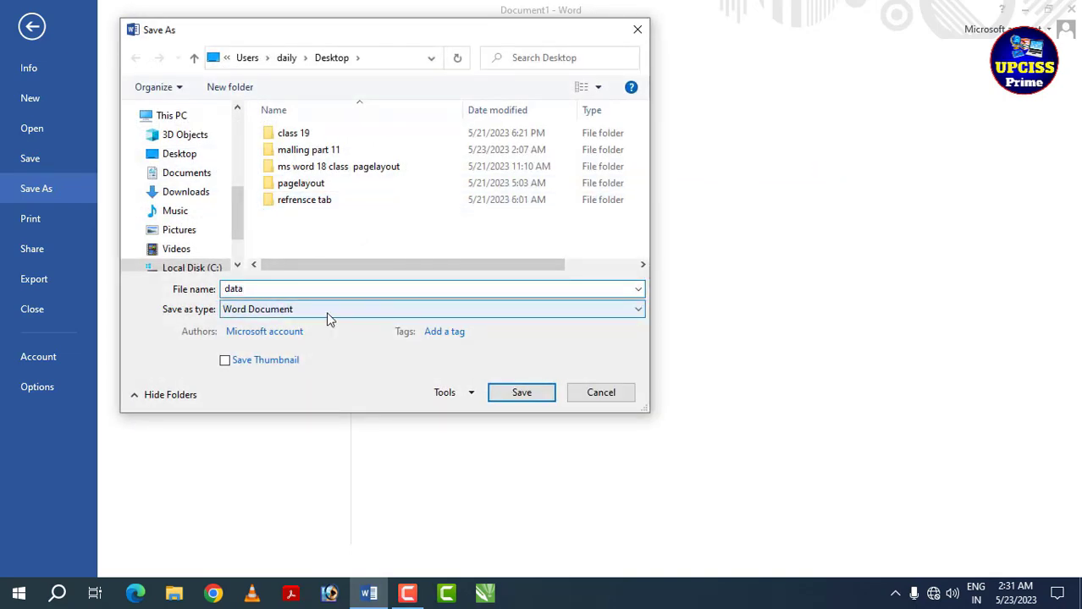
{"action": "left_click", "coordinate": [520, 393]}
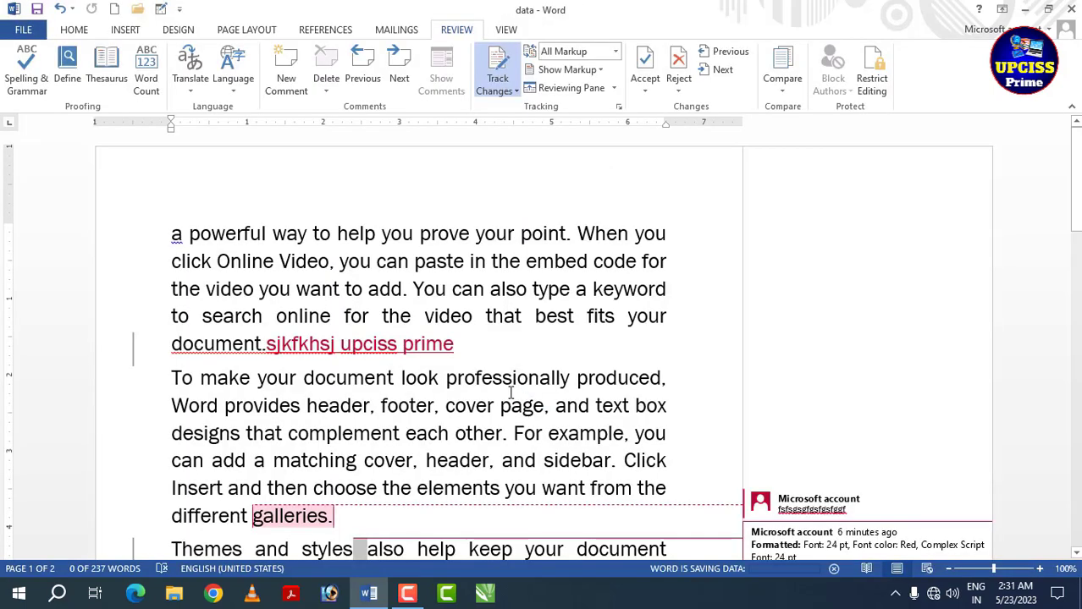
Relaunch Word, create a blank document and generate sample paragraphs with =rand().
{"action": "left_click", "coordinate": [1021, 9]}
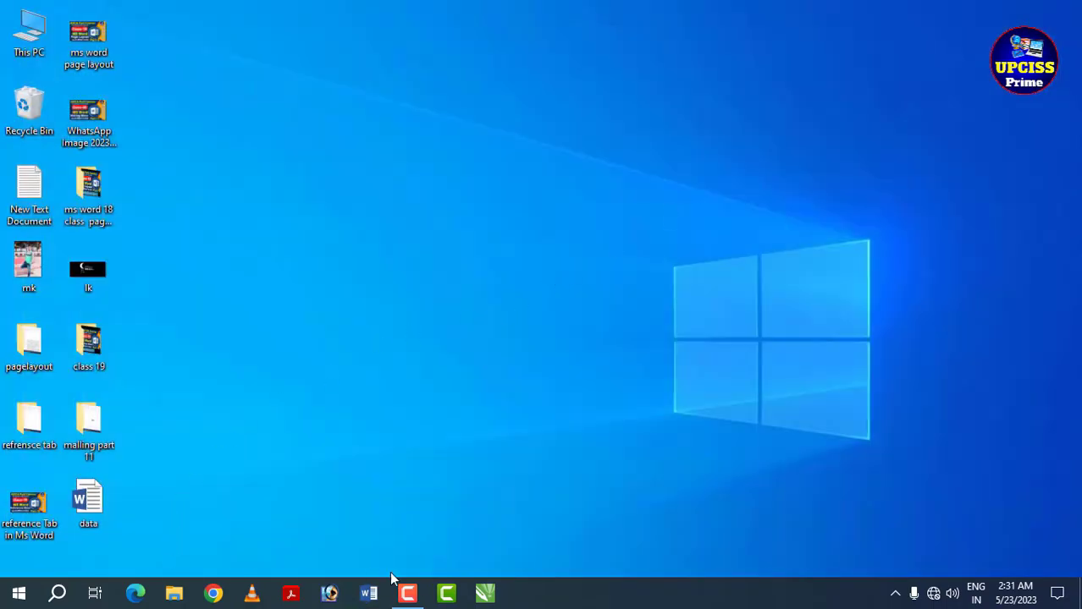
{"action": "left_click", "coordinate": [368, 595]}
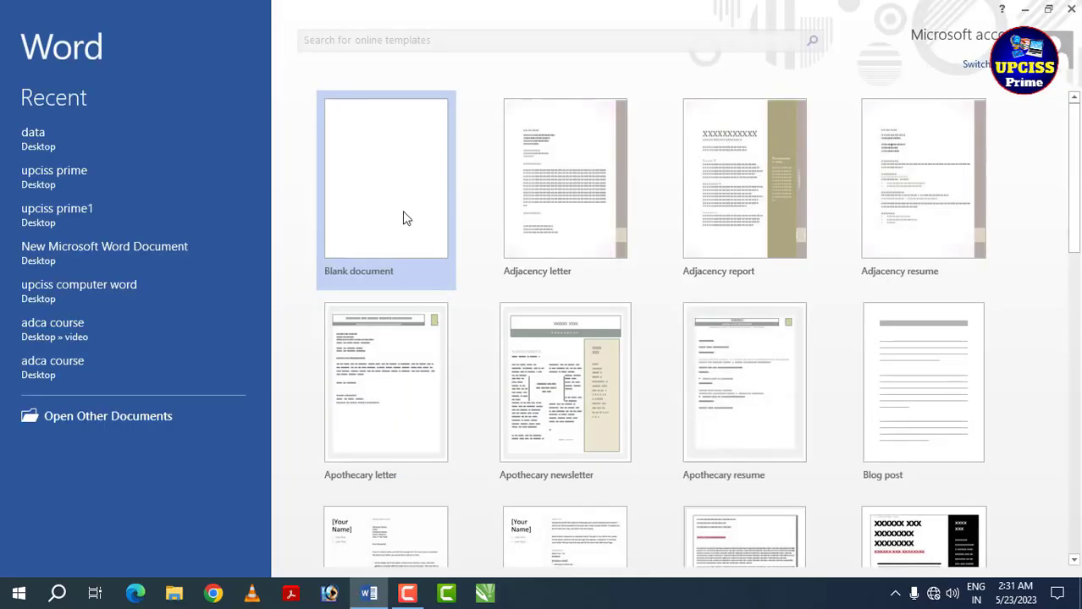
{"action": "left_click", "coordinate": [404, 219]}
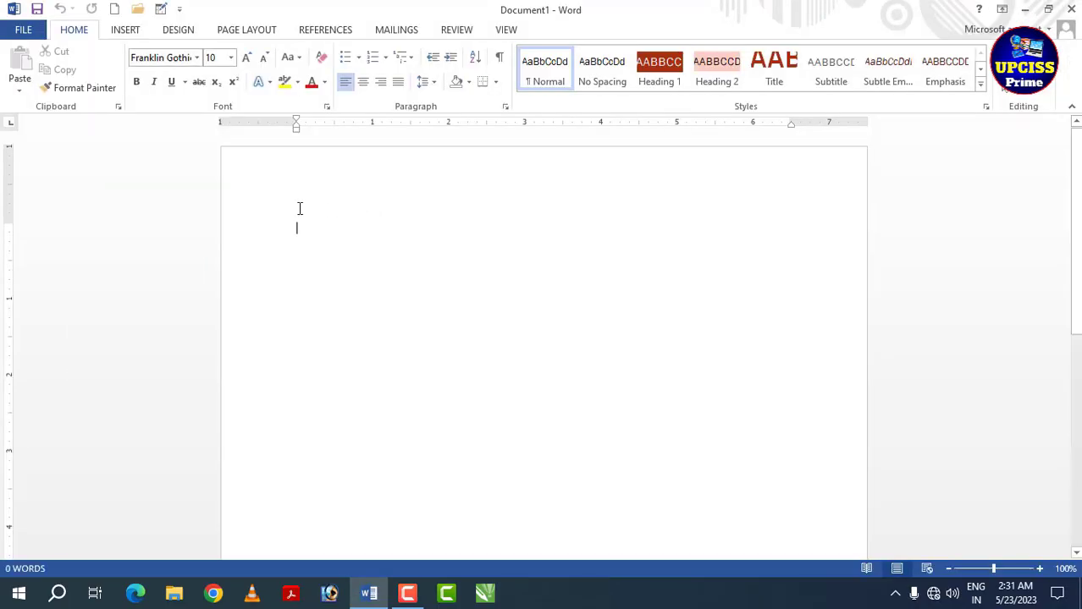
{"action": "type", "text": "="}
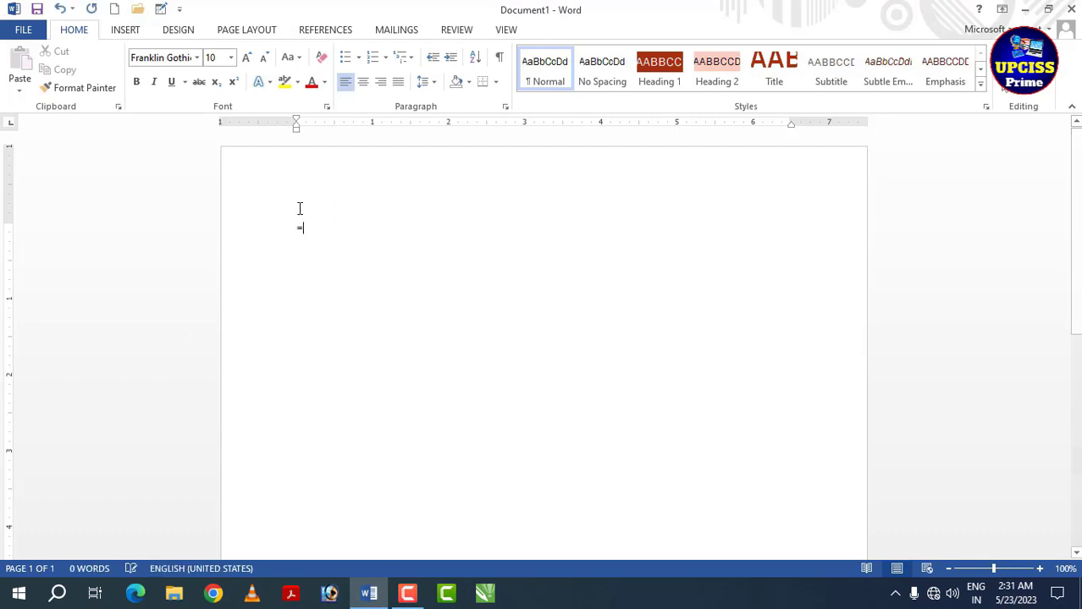
{"action": "type", "text": "rand("}
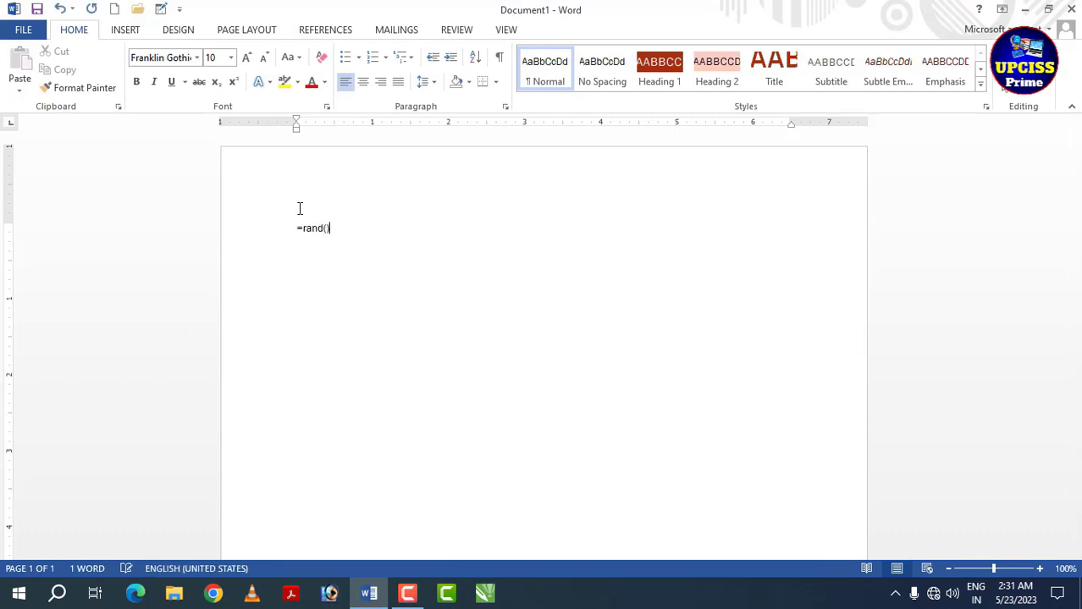
{"action": "key", "text": "Return"}
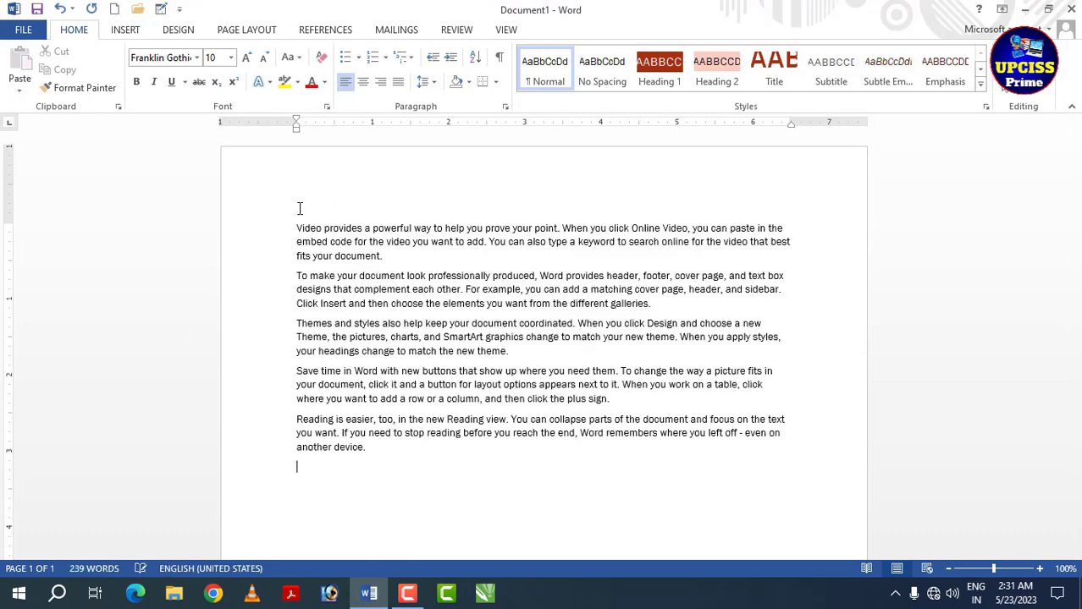
Insert the desktop computer picture from the youtube image folder below the sample text.
{"action": "left_click", "coordinate": [127, 31]}
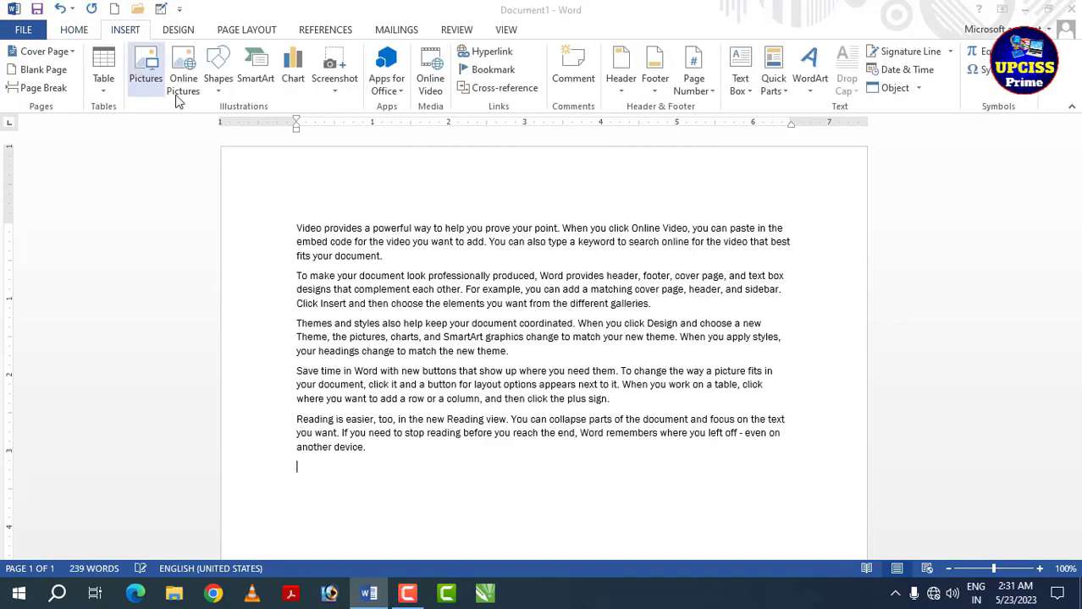
{"action": "left_click", "coordinate": [145, 76]}
{"action": "double_click", "coordinate": [267, 145]}
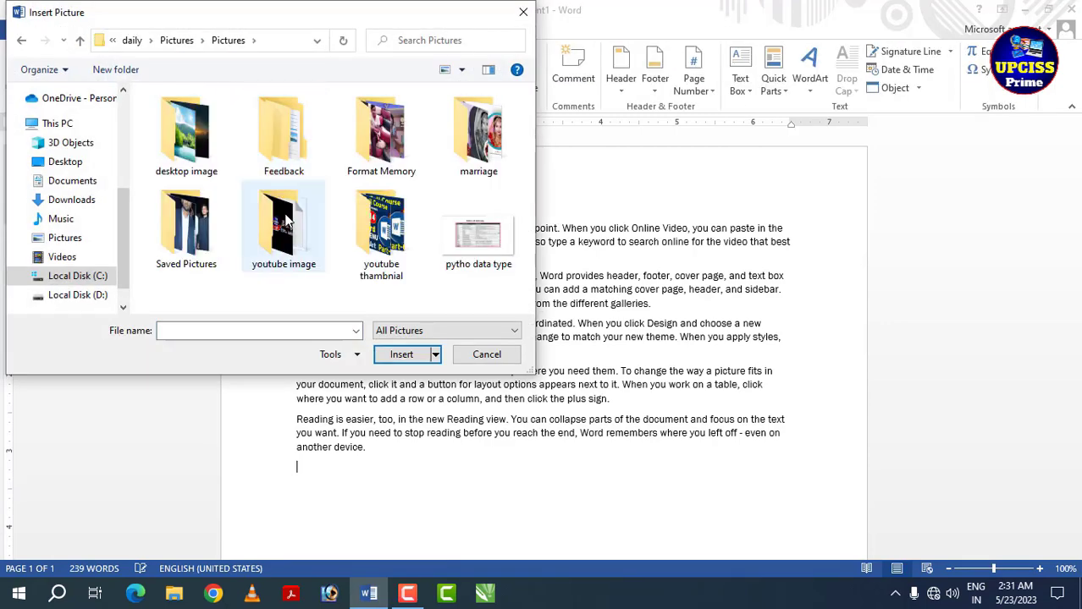
{"action": "left_click", "coordinate": [313, 226]}
{"action": "double_click", "coordinate": [306, 227]}
{"action": "scroll", "coordinate": [288, 220], "scroll_direction": "down", "scroll_amount": 3}
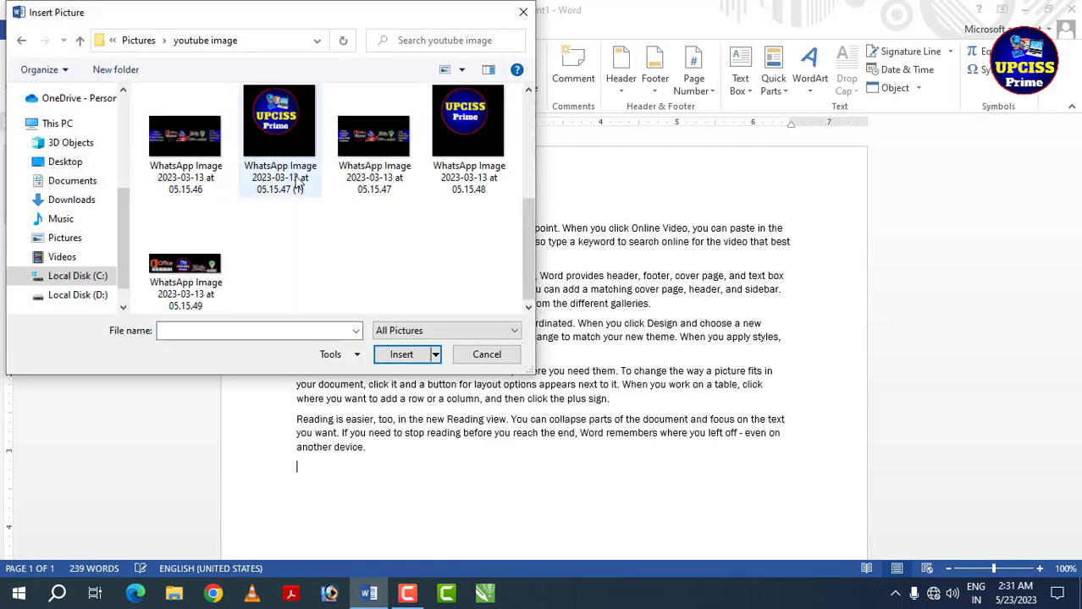
{"action": "scroll", "coordinate": [287, 220], "scroll_direction": "up", "scroll_amount": 3}
{"action": "left_click", "coordinate": [279, 222]}
{"action": "left_click", "coordinate": [396, 354]}
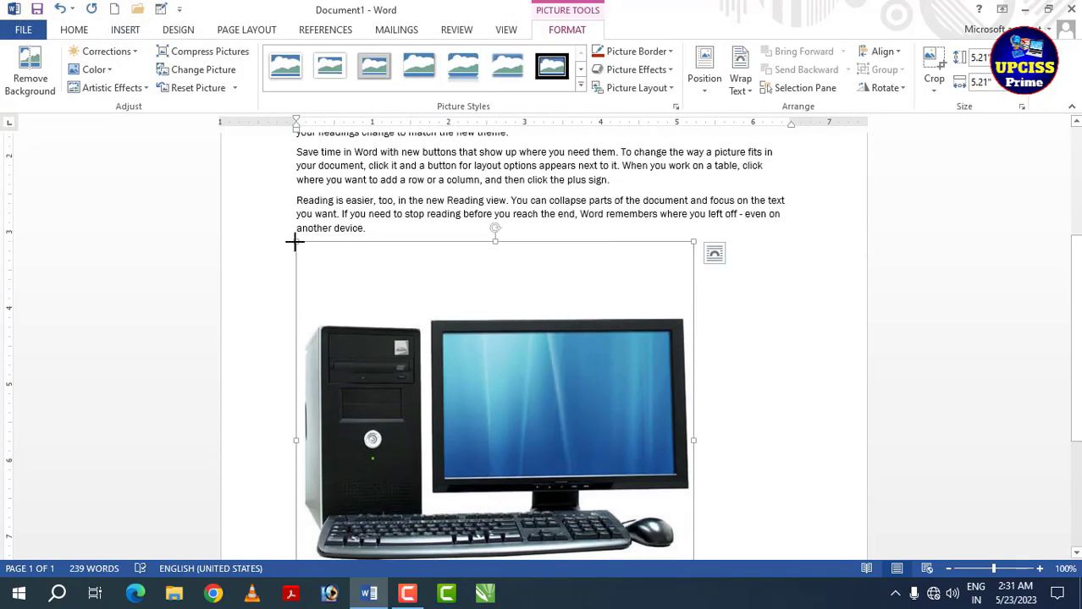
Shrink the computer picture to about a third of its size.
{"action": "left_click_drag", "start_coordinate": [294, 242], "coordinate": [546, 500]}
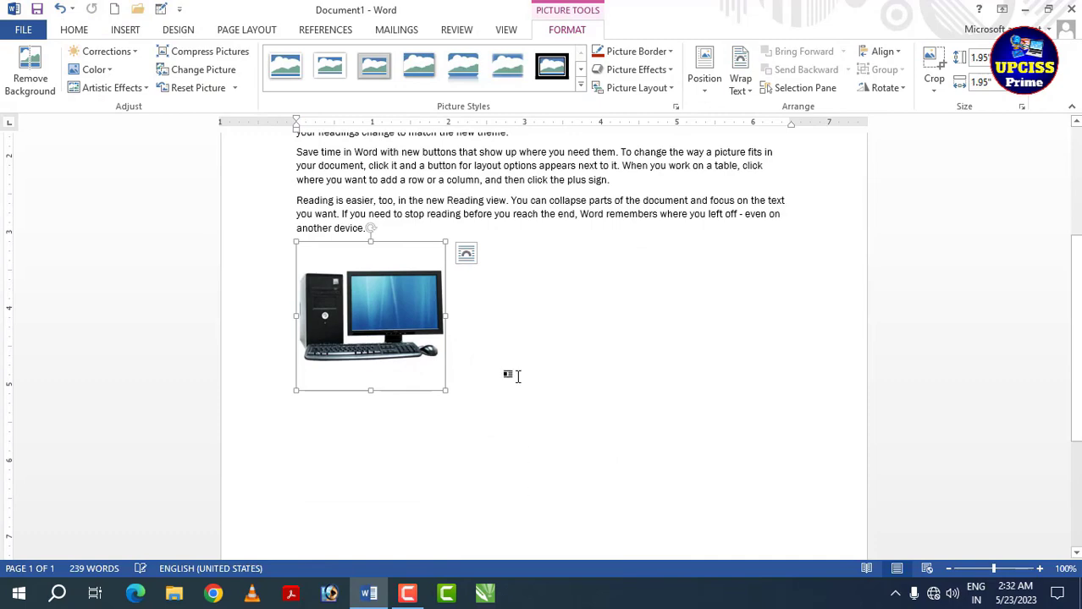
{"action": "left_click", "coordinate": [518, 376]}
{"action": "scroll", "coordinate": [515, 376], "scroll_direction": "up", "scroll_amount": 5}
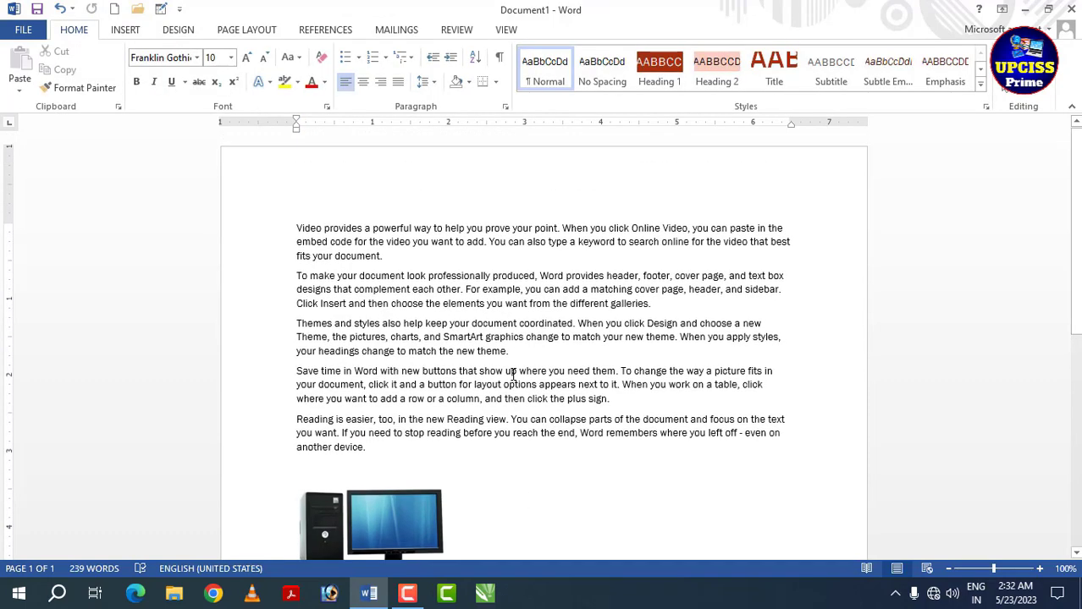
Save the new sample-text document to the Desktop with the file name 'as'.
{"action": "left_click", "coordinate": [25, 30]}
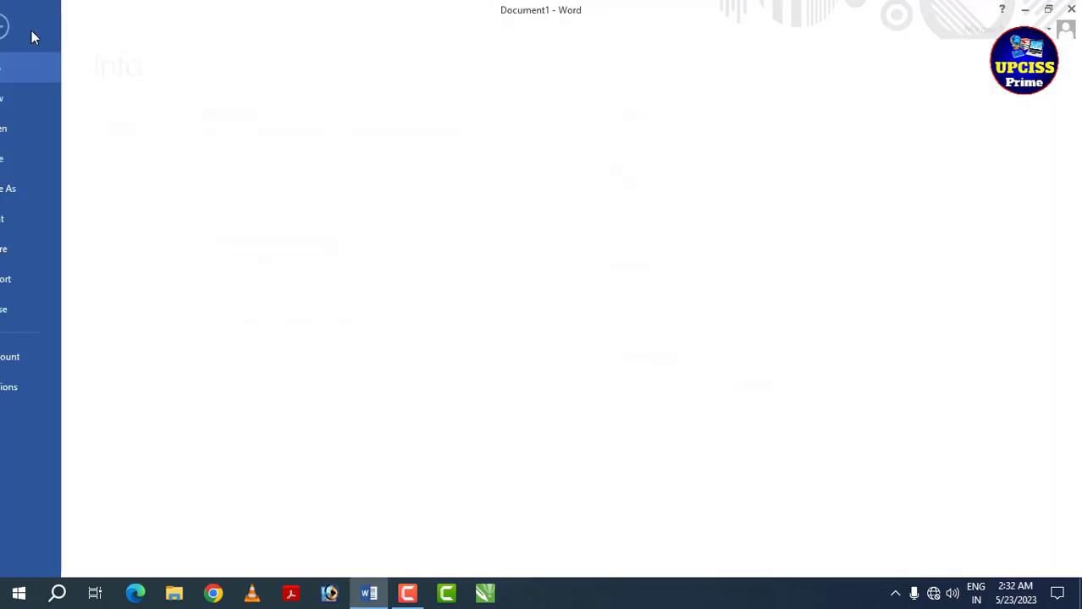
{"action": "left_click", "coordinate": [84, 159]}
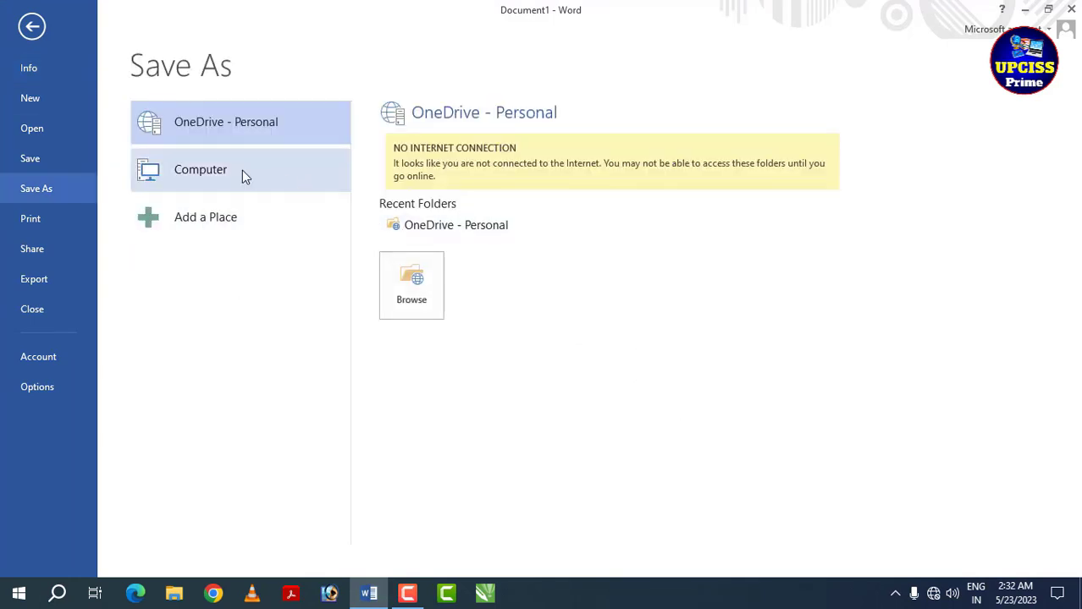
{"action": "left_click", "coordinate": [242, 171]}
{"action": "left_click", "coordinate": [396, 191]}
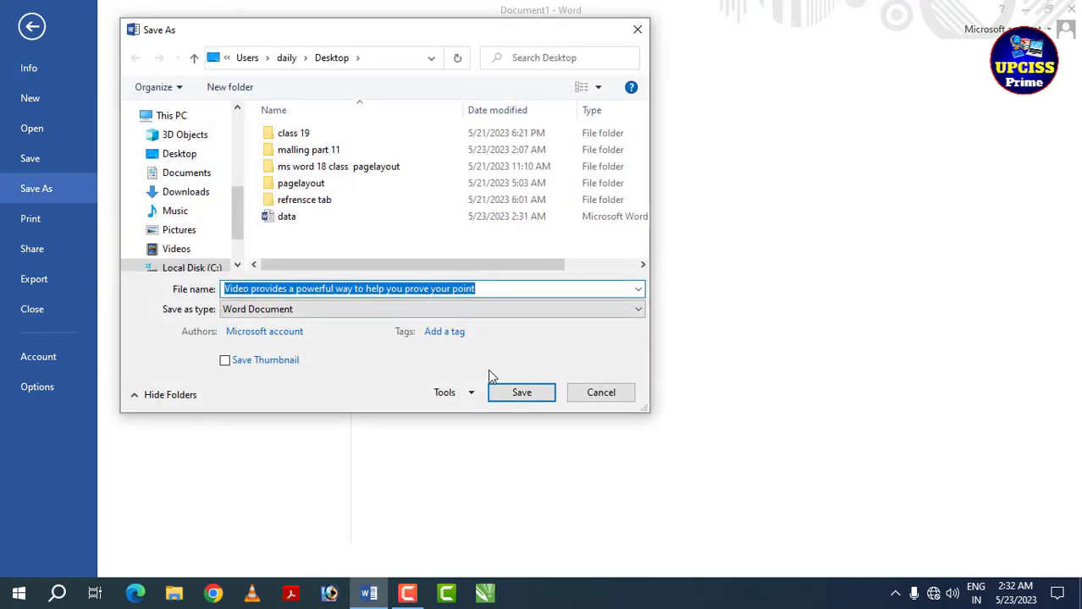
{"action": "type", "text": "as"}
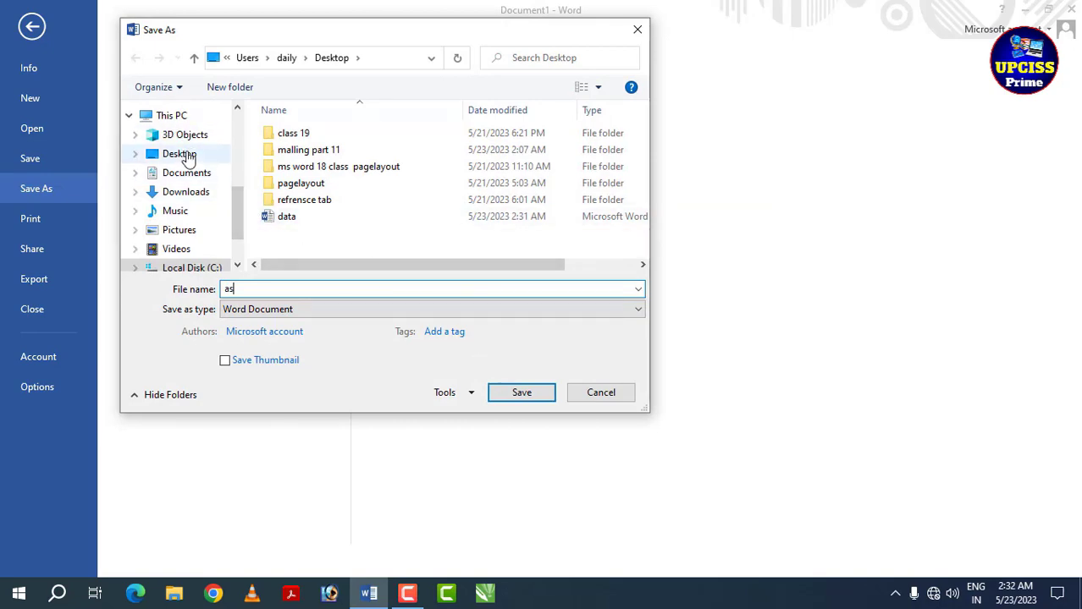
{"action": "left_click", "coordinate": [521, 392]}
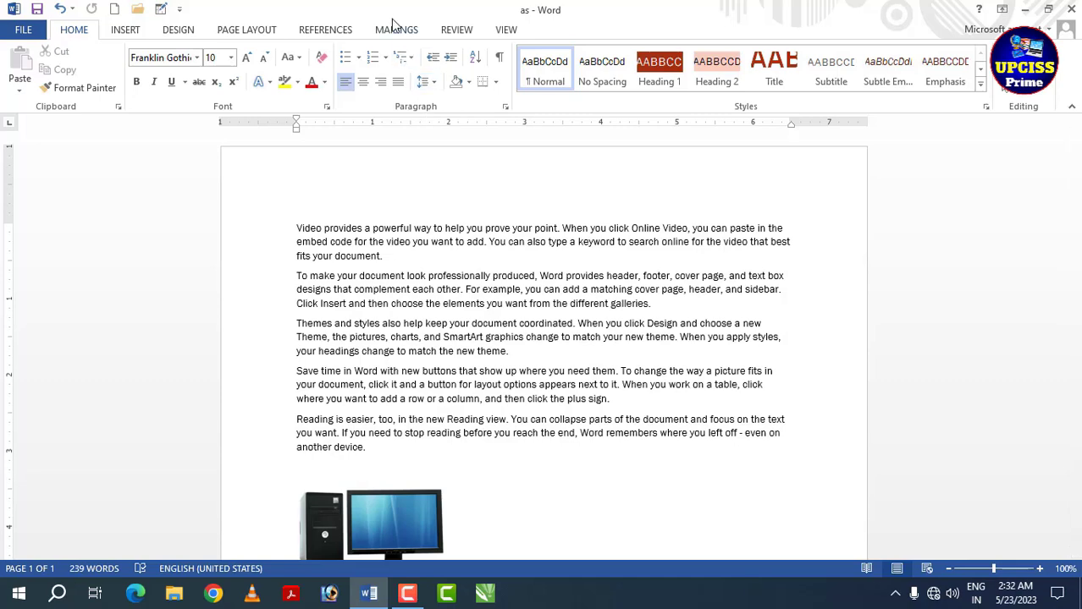
Start Compare Documents and choose data.docx from the Desktop as the original document.
{"action": "left_click", "coordinate": [452, 31]}
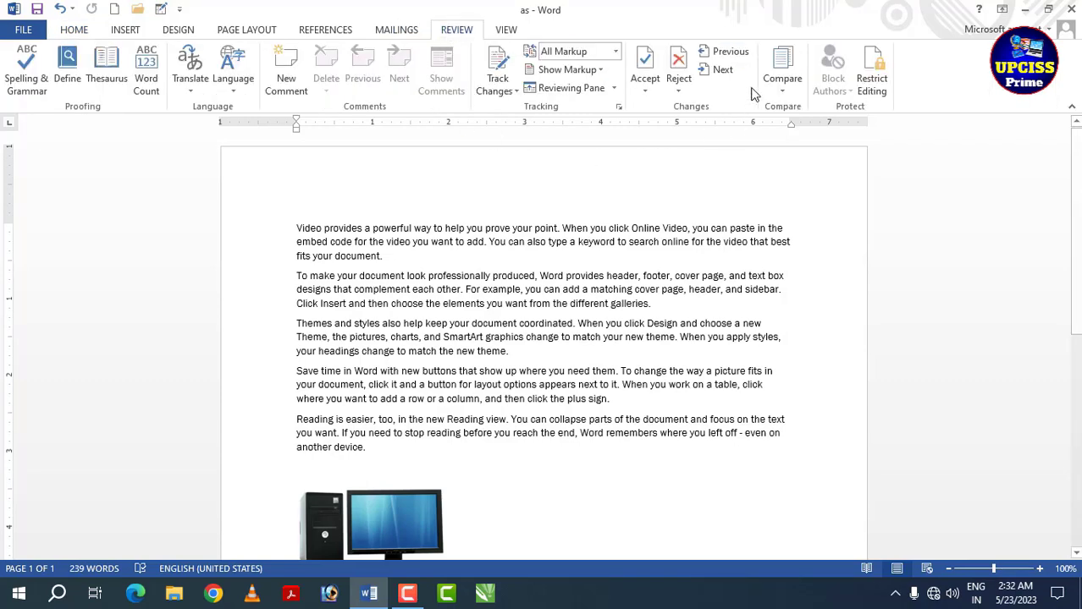
{"action": "left_click", "coordinate": [782, 78]}
{"action": "left_click", "coordinate": [819, 127]}
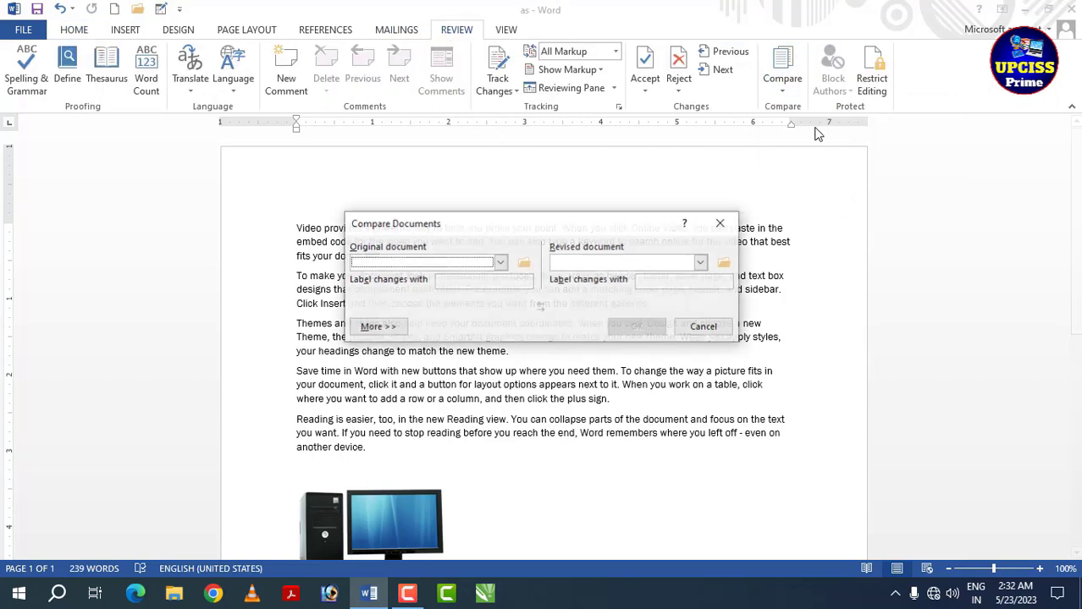
{"action": "left_click", "coordinate": [500, 262]}
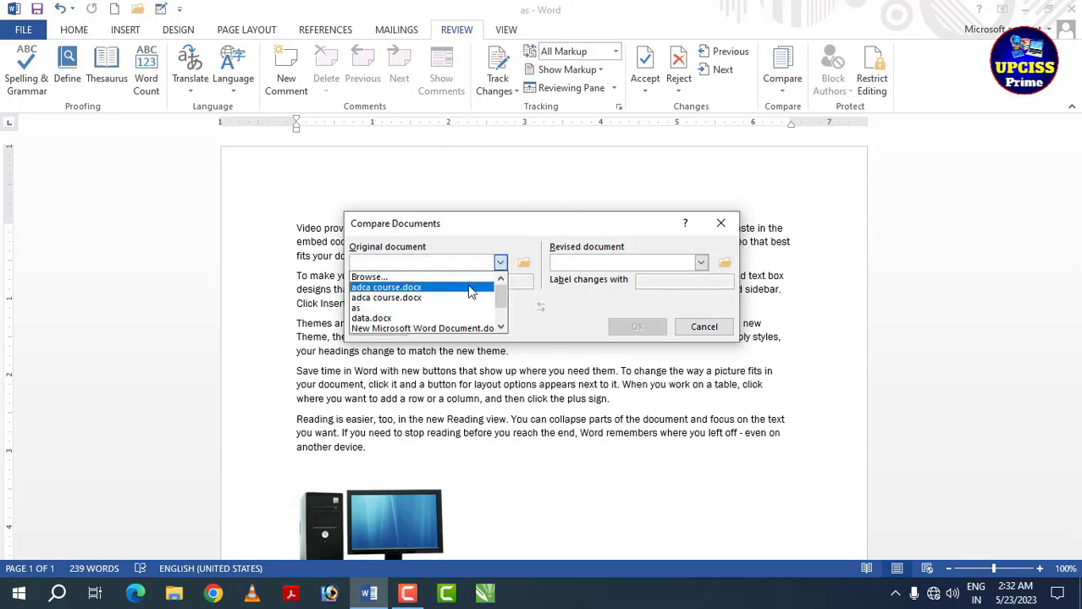
{"action": "left_click_drag", "start_coordinate": [503, 296], "coordinate": [509, 315]}
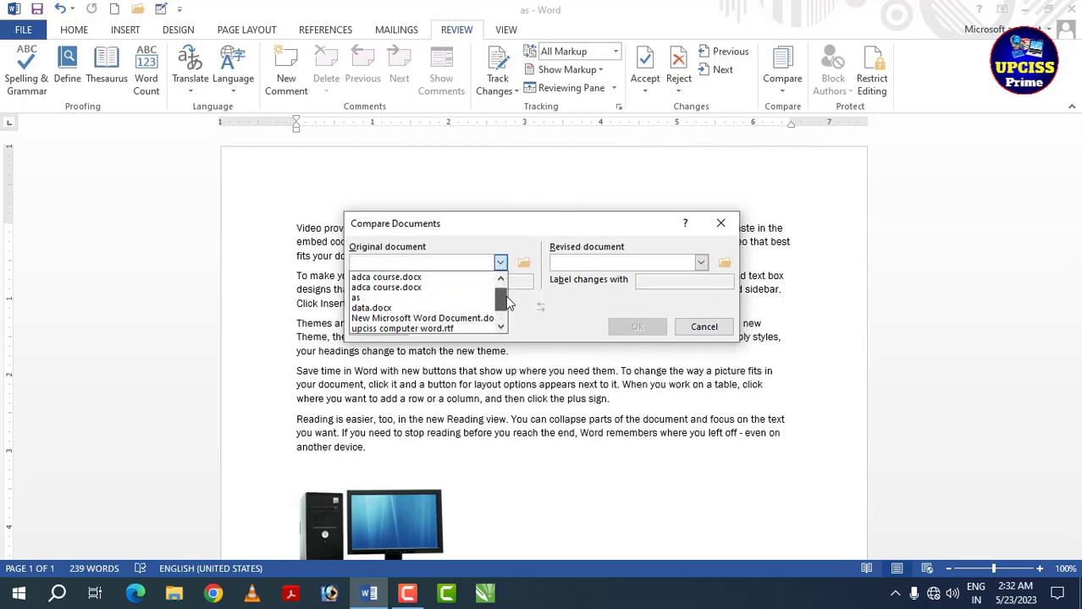
{"action": "left_click", "coordinate": [524, 263]}
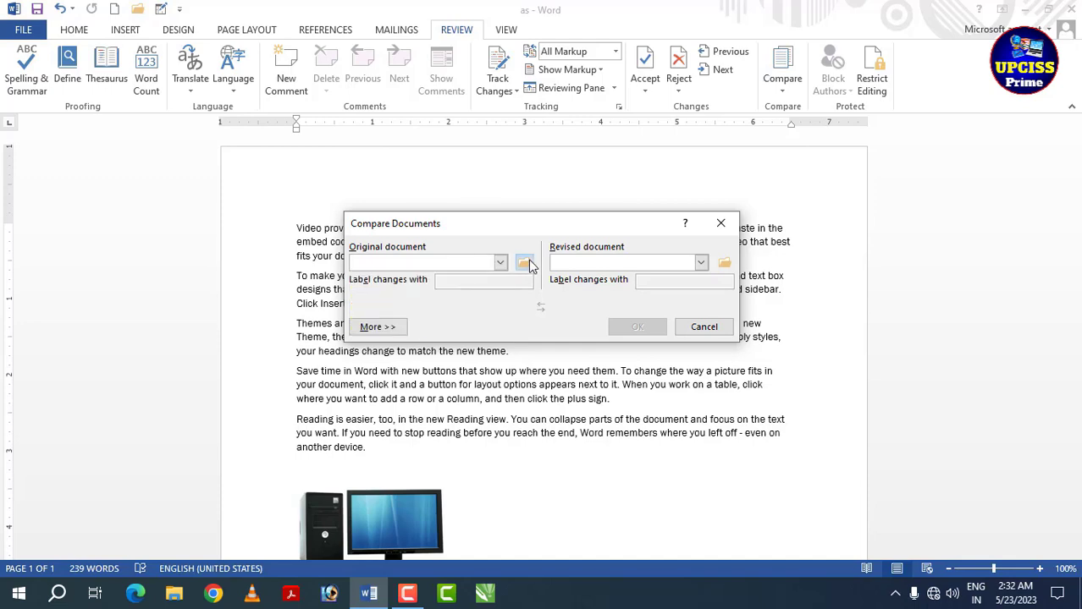
{"action": "left_click", "coordinate": [523, 262]}
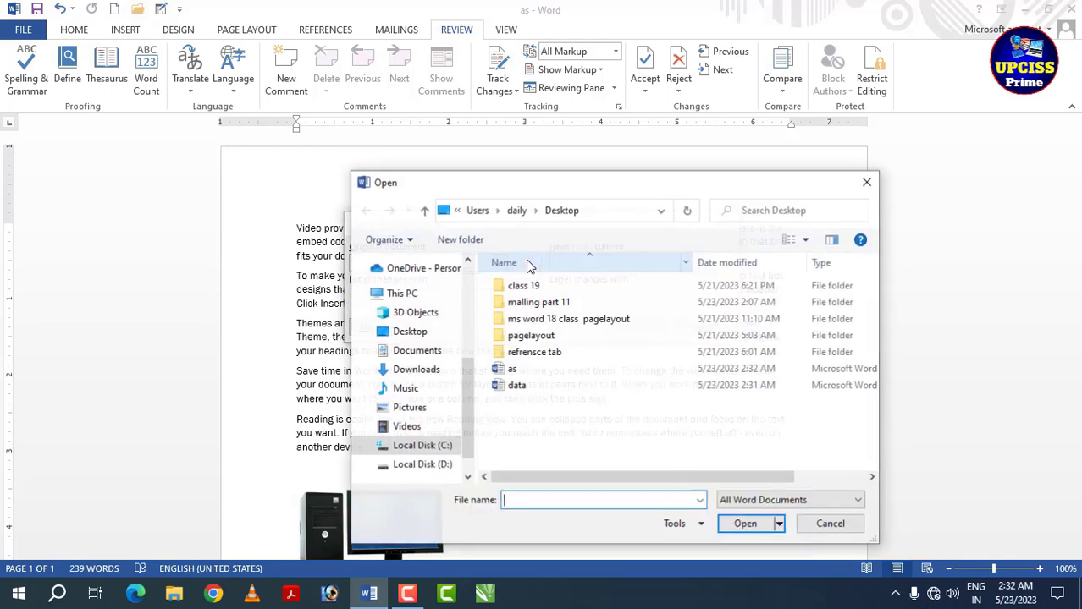
{"action": "left_click", "coordinate": [424, 332]}
{"action": "left_click", "coordinate": [724, 413]}
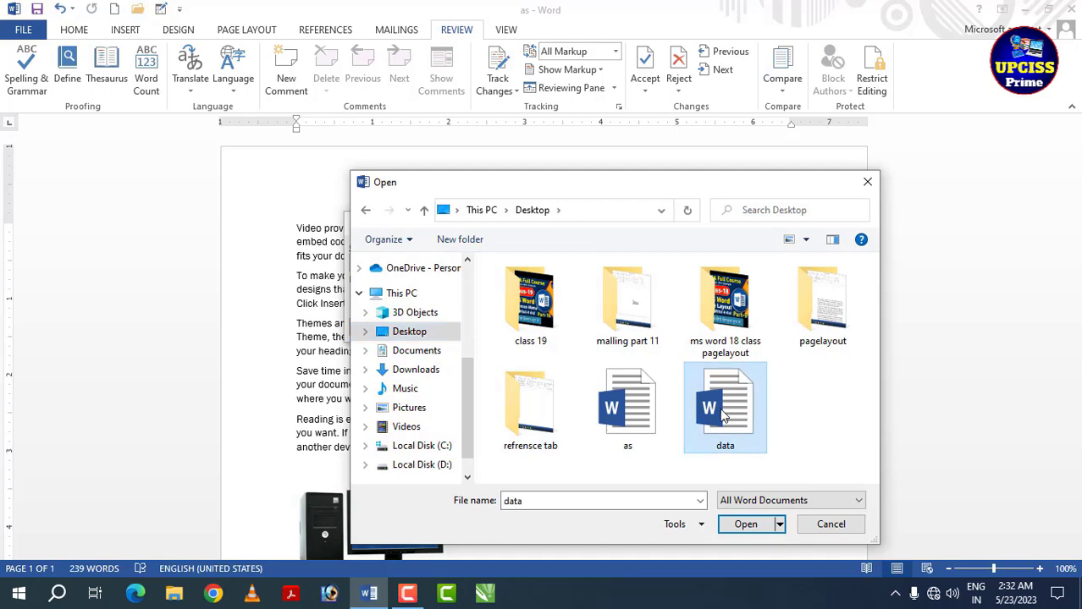
{"action": "left_click", "coordinate": [746, 525]}
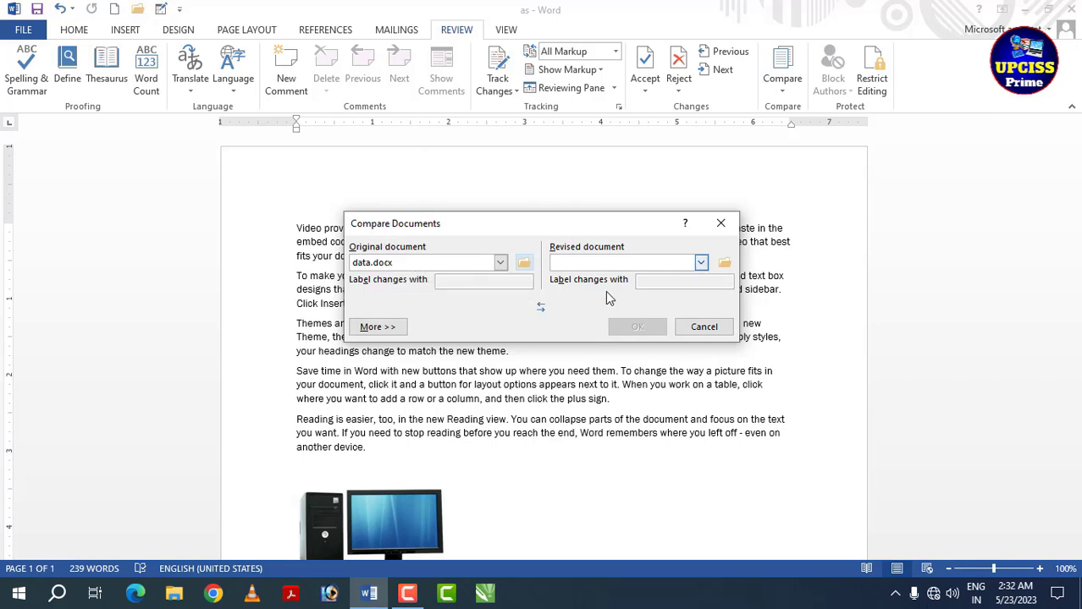
Choose 'as' as the revised document and run the comparison, accepting the tracked-changes prompt.
{"action": "left_click", "coordinate": [725, 264]}
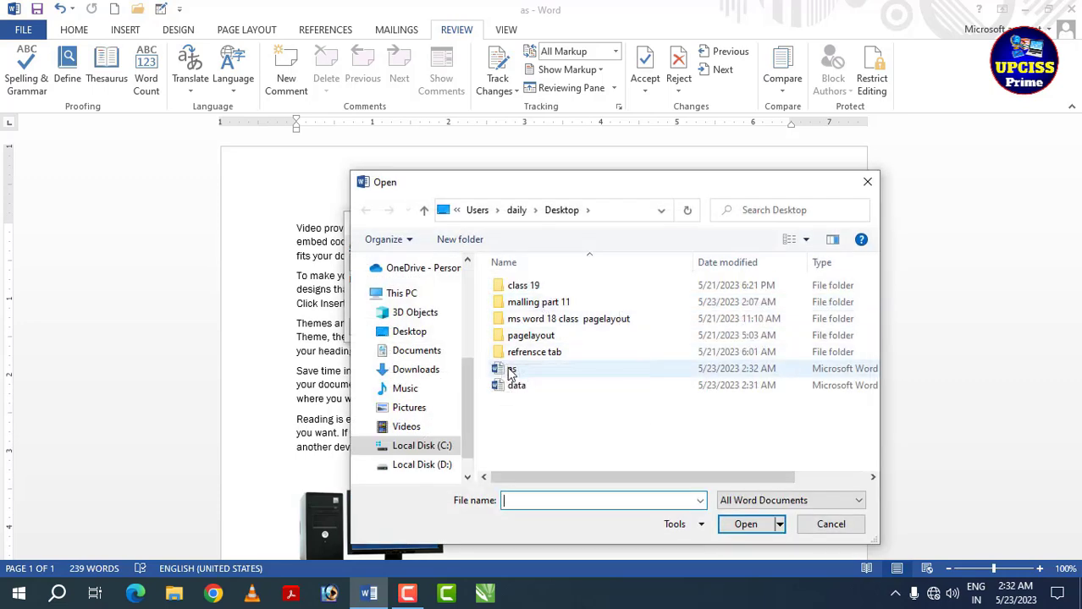
{"action": "left_click", "coordinate": [512, 373]}
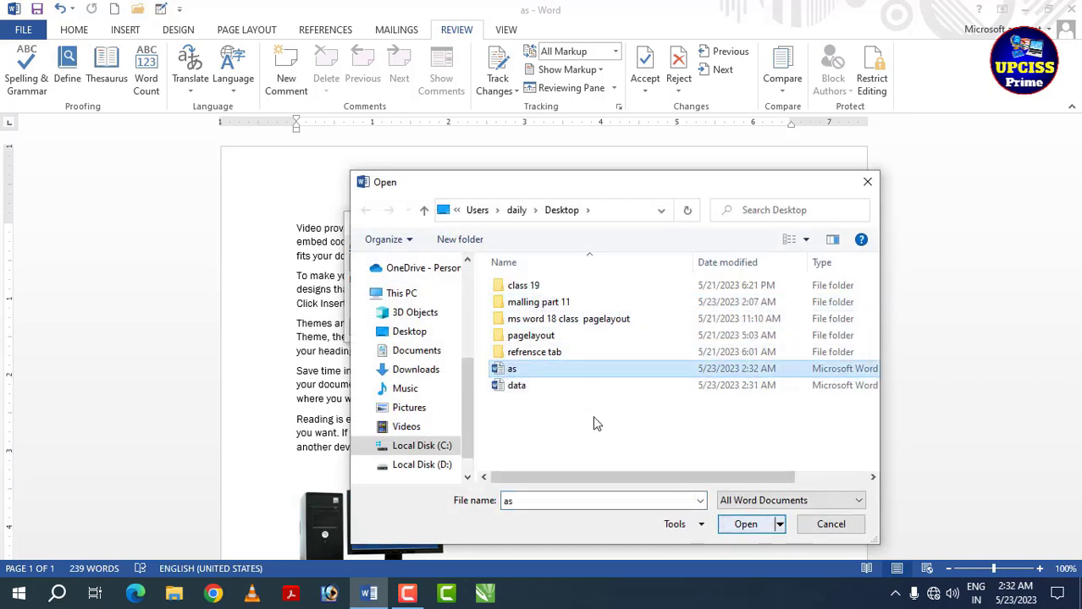
{"action": "left_click", "coordinate": [729, 522]}
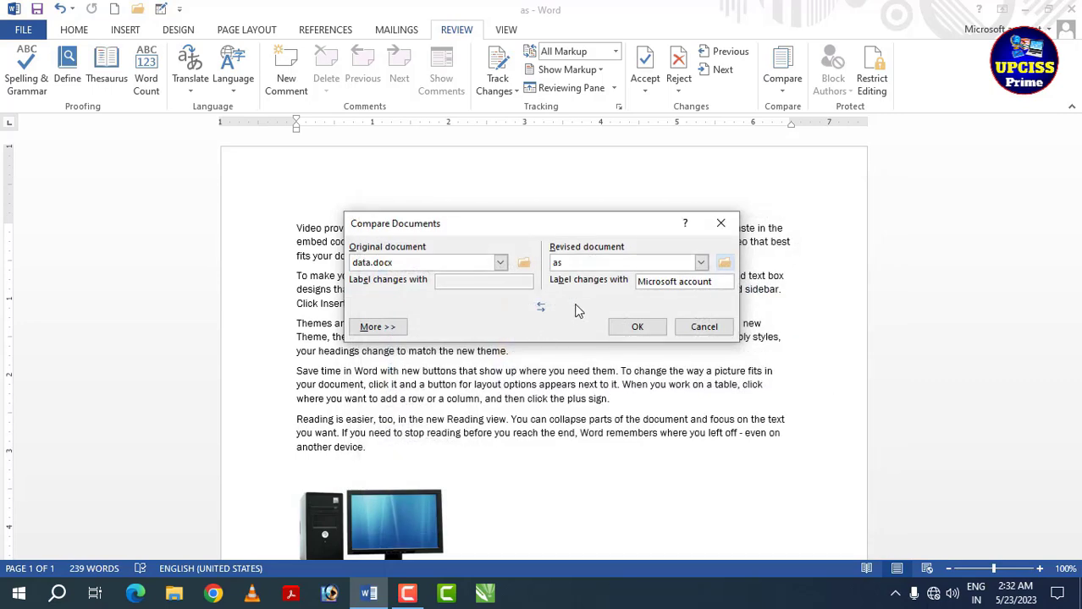
{"action": "left_click", "coordinate": [640, 327]}
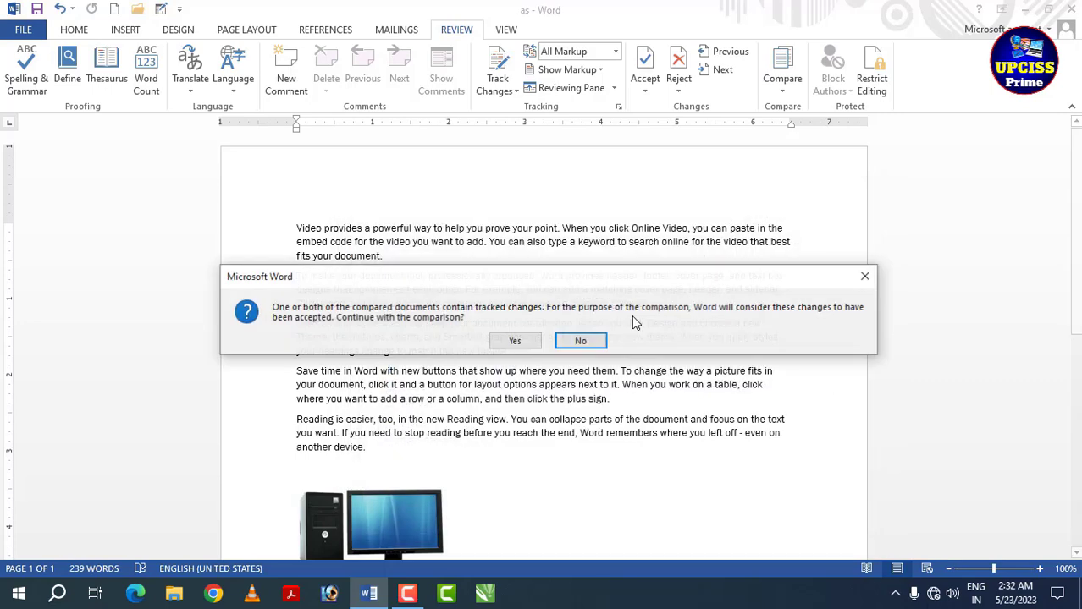
{"action": "left_click", "coordinate": [520, 339]}
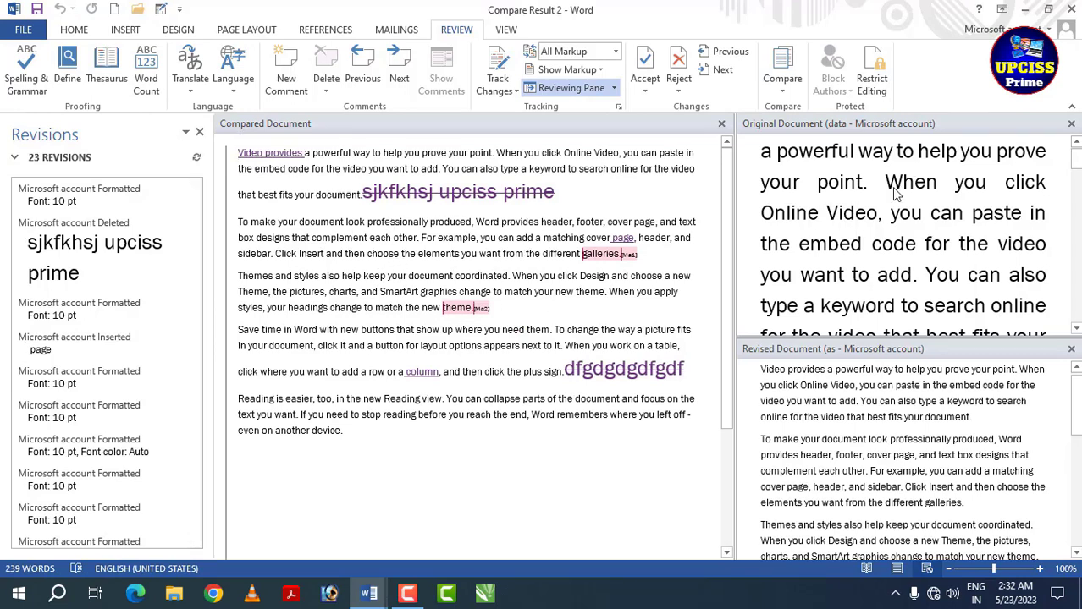
Scroll through the compared result and source document panes to review the differences.
{"action": "scroll", "coordinate": [888, 208], "scroll_direction": "down", "scroll_amount": 3}
{"action": "scroll", "coordinate": [884, 212], "scroll_direction": "up", "scroll_amount": 3}
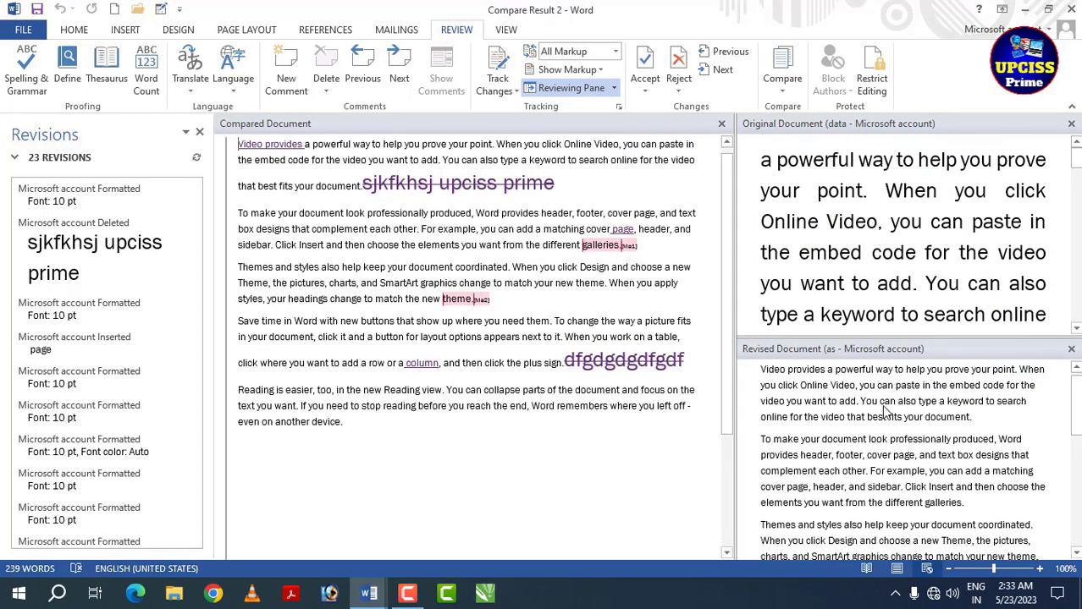
{"action": "scroll", "coordinate": [882, 412], "scroll_direction": "down", "scroll_amount": 2}
{"action": "scroll", "coordinate": [878, 423], "scroll_direction": "up", "scroll_amount": 2}
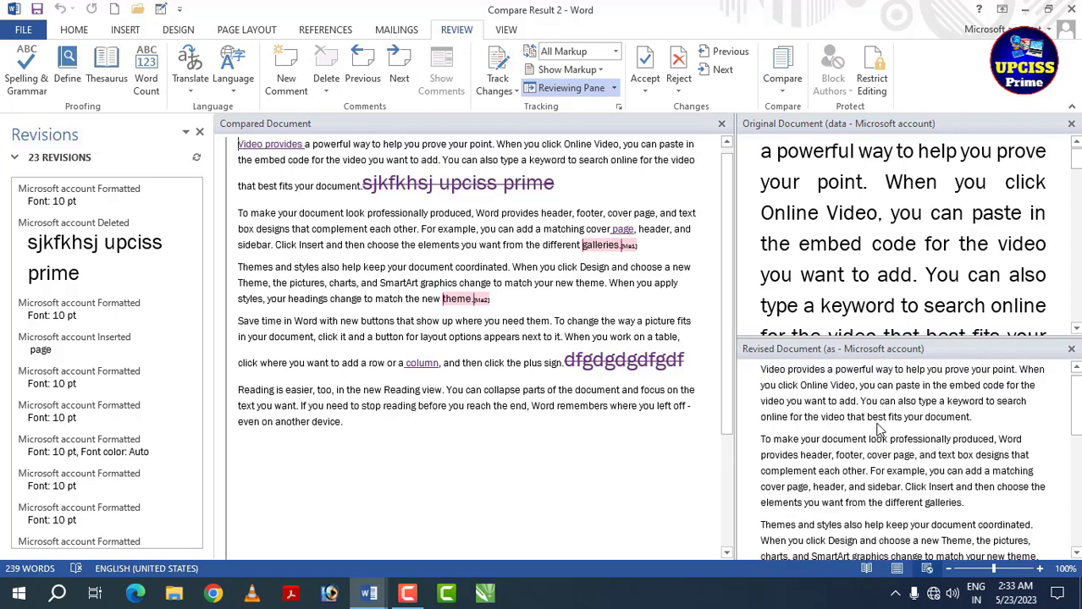
{"action": "scroll", "coordinate": [880, 428], "scroll_direction": "up", "scroll_amount": 1}
{"action": "left_click_drag", "start_coordinate": [1075, 394], "coordinate": [1077, 472]}
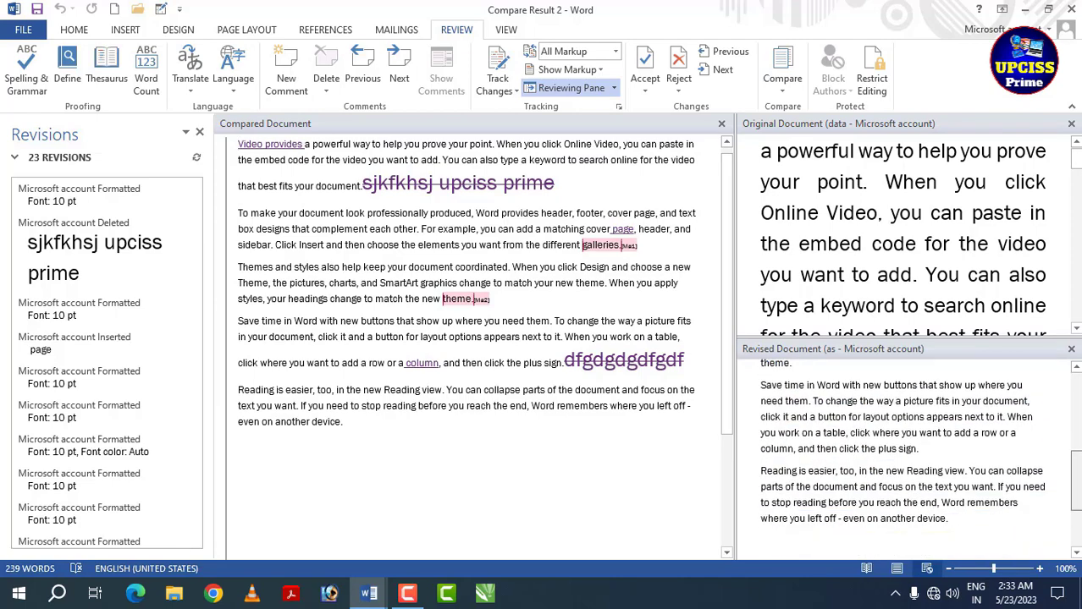
{"action": "scroll", "coordinate": [1077, 471], "scroll_direction": "up", "scroll_amount": 5}
{"action": "scroll", "coordinate": [1076, 472], "scroll_direction": "up", "scroll_amount": 3}
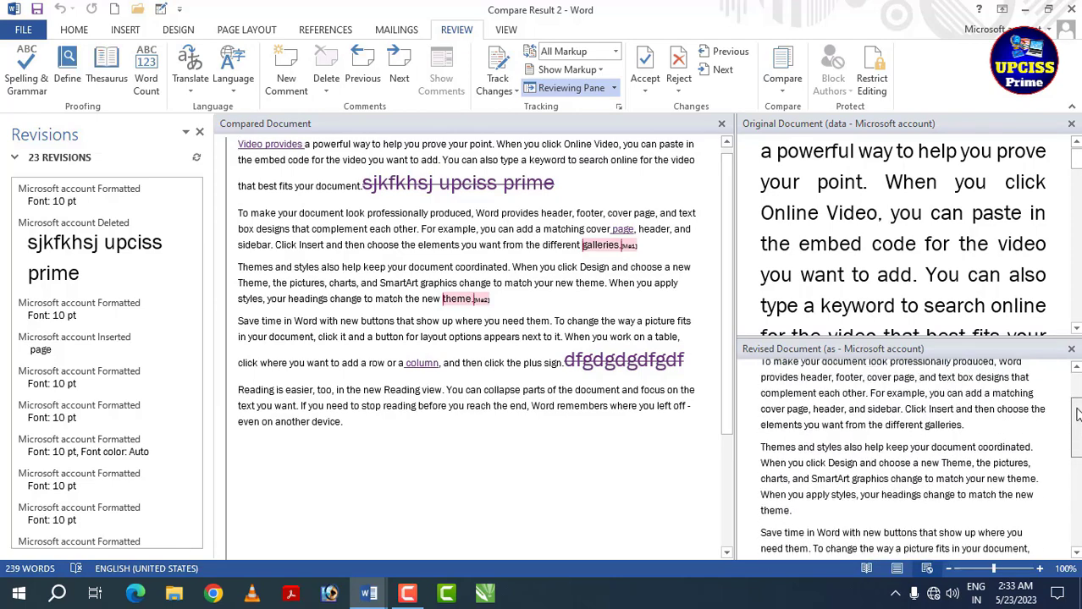
{"action": "scroll", "coordinate": [1076, 471], "scroll_direction": "up", "scroll_amount": 3}
{"action": "scroll", "coordinate": [555, 304], "scroll_direction": "up", "scroll_amount": 1}
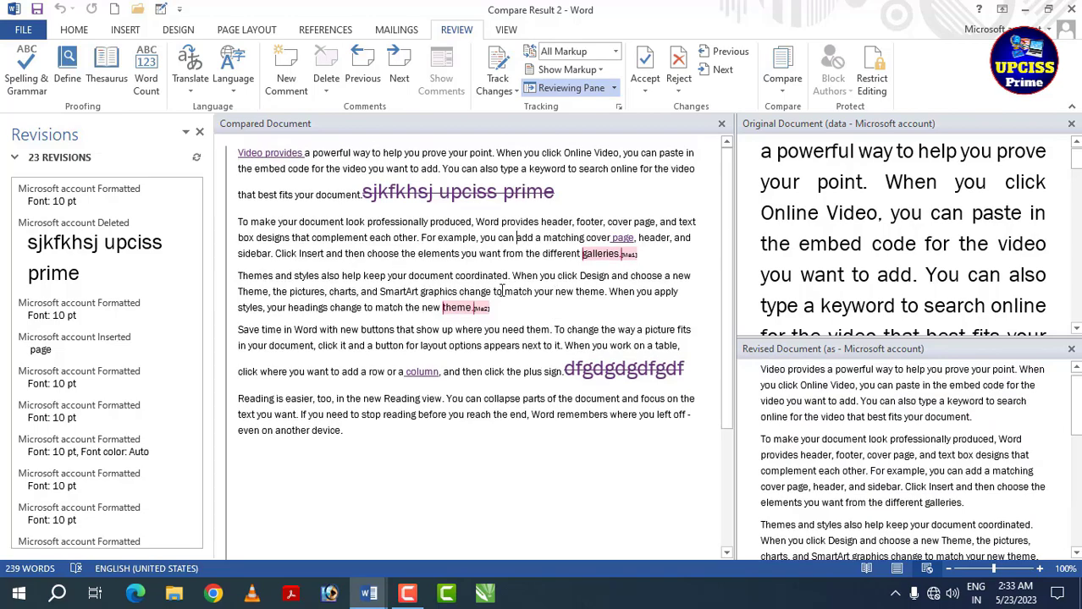
{"action": "scroll", "coordinate": [496, 275], "scroll_direction": "down", "scroll_amount": 3}
{"action": "scroll", "coordinate": [497, 275], "scroll_direction": "down", "scroll_amount": 2}
{"action": "scroll", "coordinate": [457, 237], "scroll_direction": "up", "scroll_amount": 3}
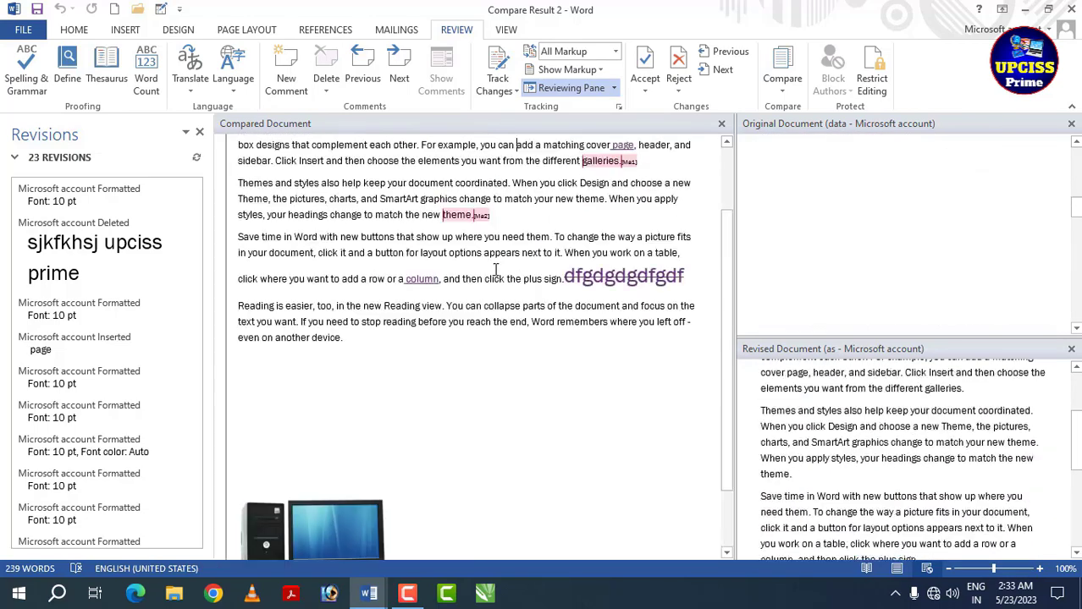
{"action": "scroll", "coordinate": [411, 188], "scroll_direction": "up", "scroll_amount": 2}
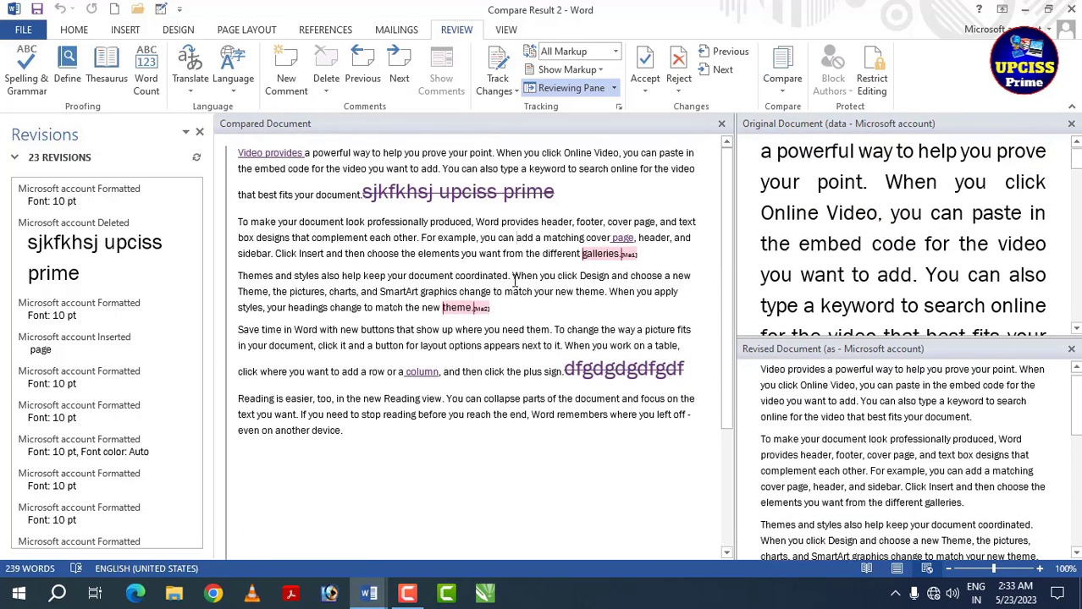
Check the original document pane, then close the Revisions list and the source document views.
{"action": "left_click", "coordinate": [857, 208]}
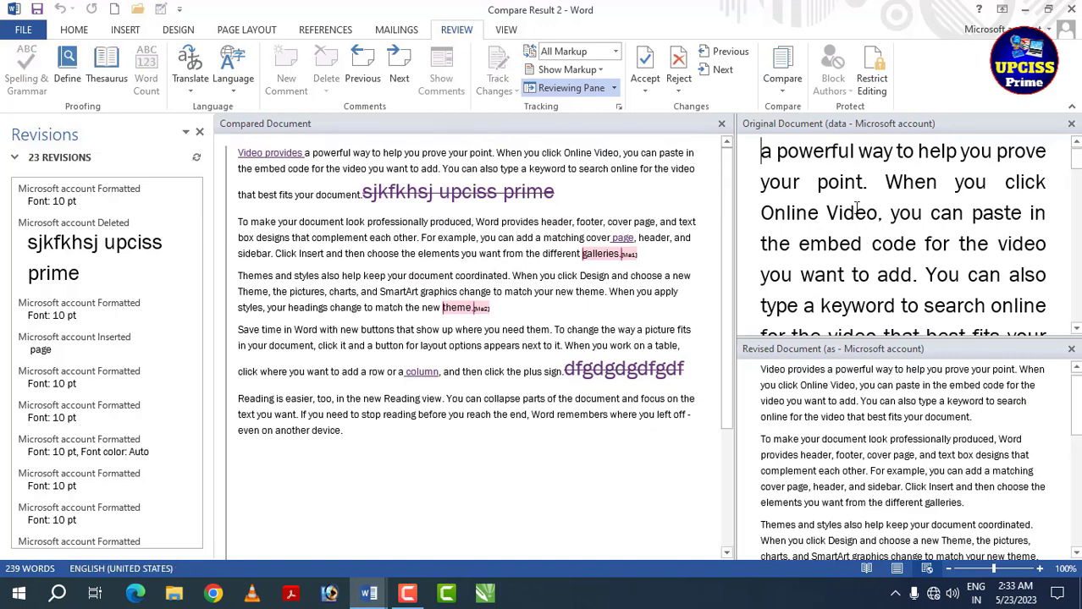
{"action": "scroll", "coordinate": [856, 208], "scroll_direction": "down", "scroll_amount": 3}
{"action": "scroll", "coordinate": [856, 208], "scroll_direction": "down", "scroll_amount": 2}
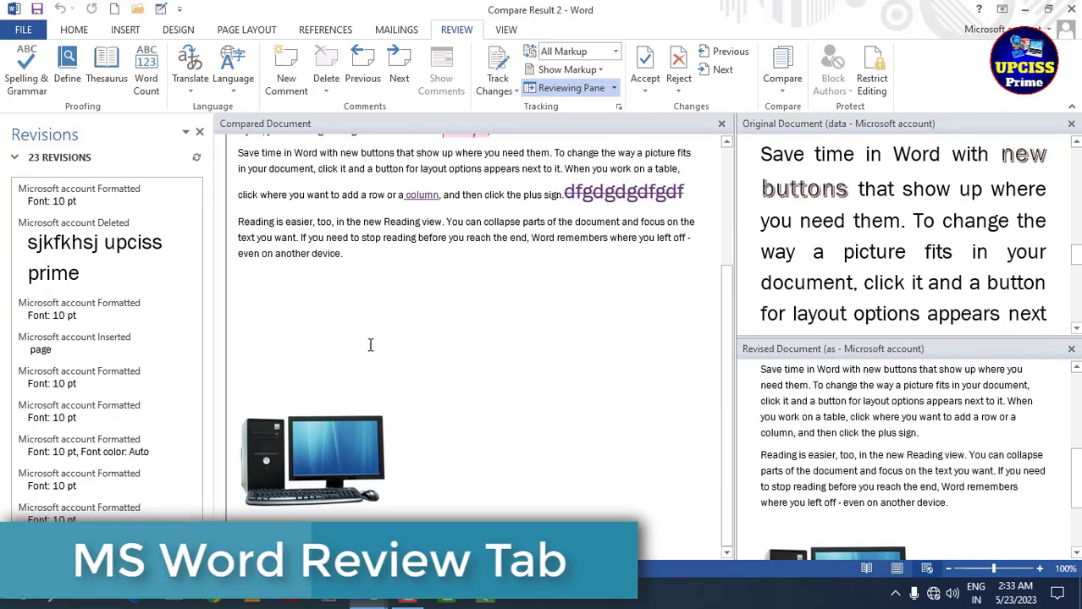
{"action": "scroll", "coordinate": [452, 328], "scroll_direction": "up", "scroll_amount": 3}
{"action": "scroll", "coordinate": [453, 328], "scroll_direction": "up", "scroll_amount": 1}
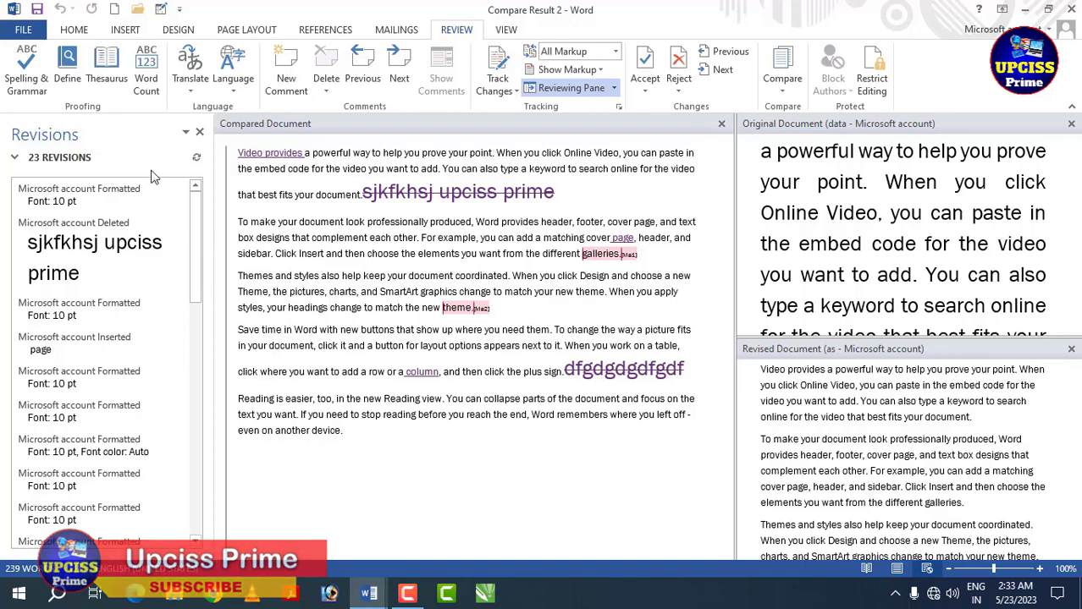
{"action": "left_click", "coordinate": [199, 133]}
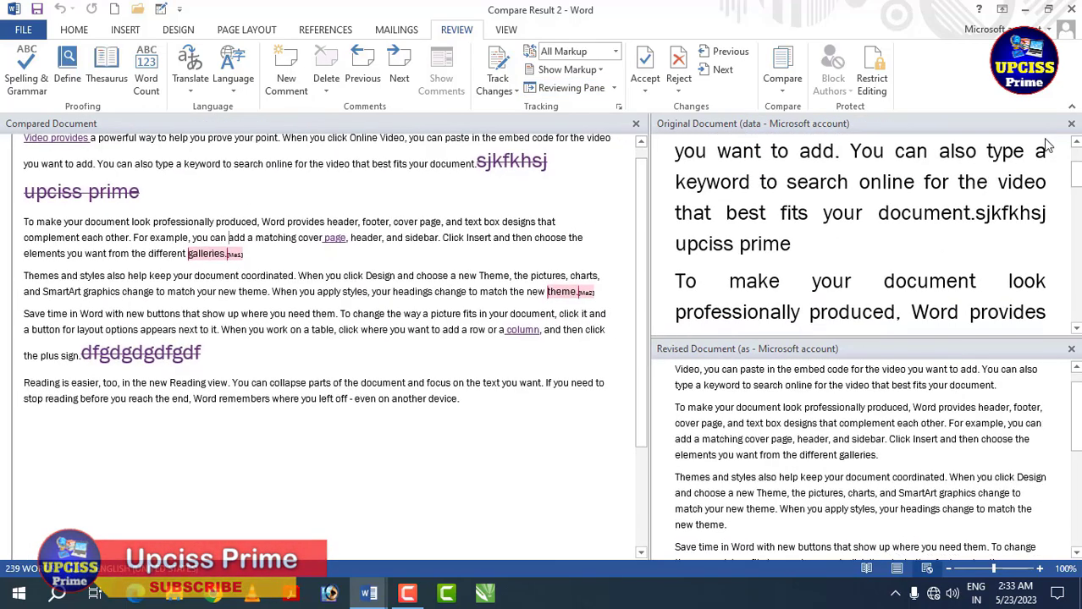
{"action": "left_click", "coordinate": [1070, 125]}
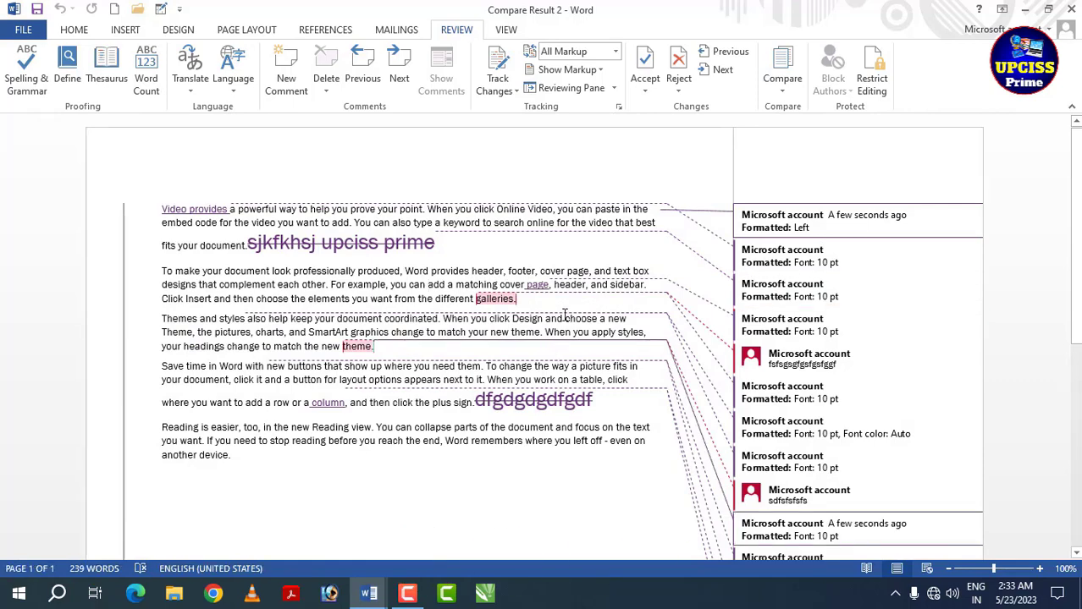
Combine 'as' as the original with 'data' as the revised into a new document.
{"action": "left_click", "coordinate": [781, 80]}
{"action": "left_click", "coordinate": [806, 159]}
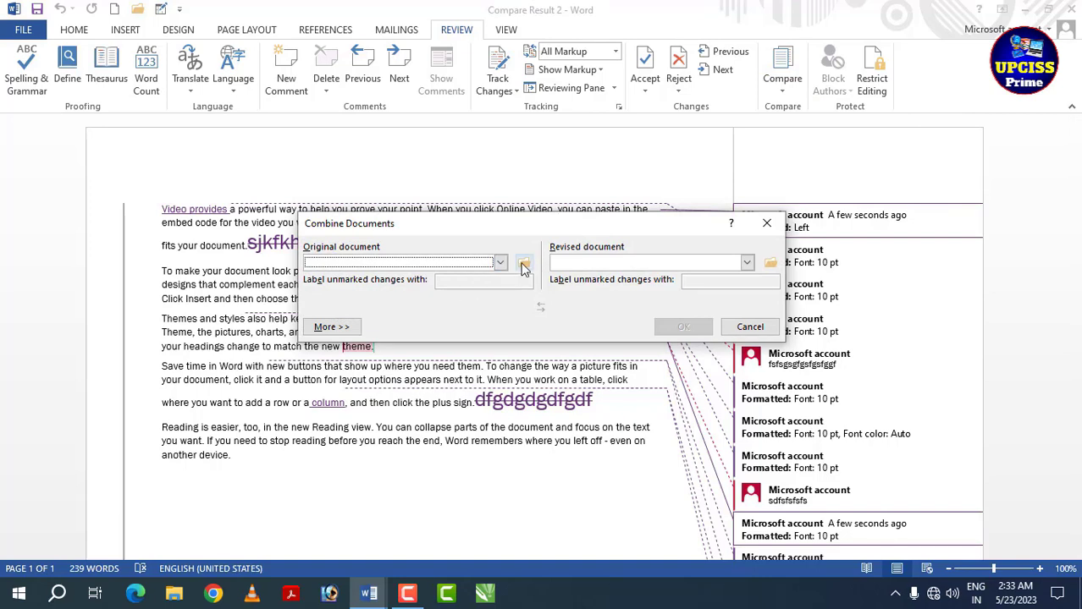
{"action": "left_click", "coordinate": [523, 265]}
{"action": "left_click", "coordinate": [476, 371]}
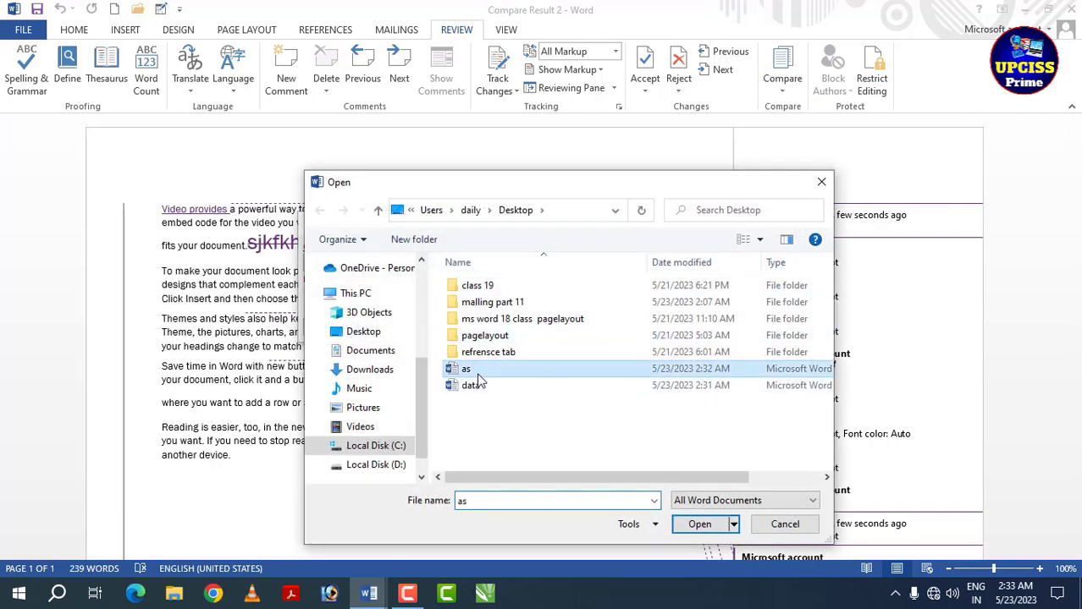
{"action": "left_click", "coordinate": [695, 525]}
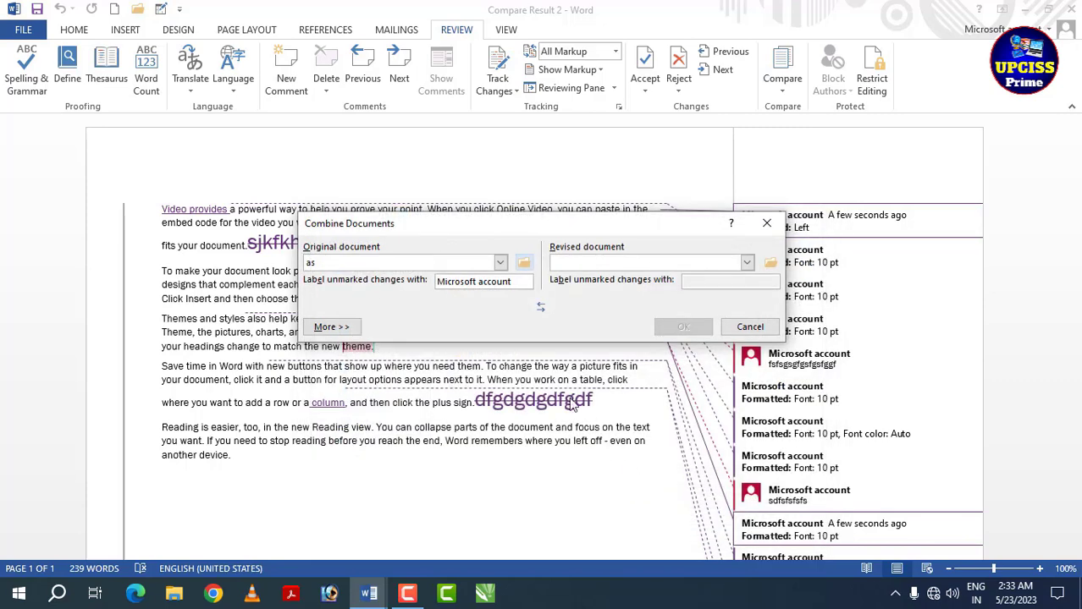
{"action": "left_click", "coordinate": [769, 263]}
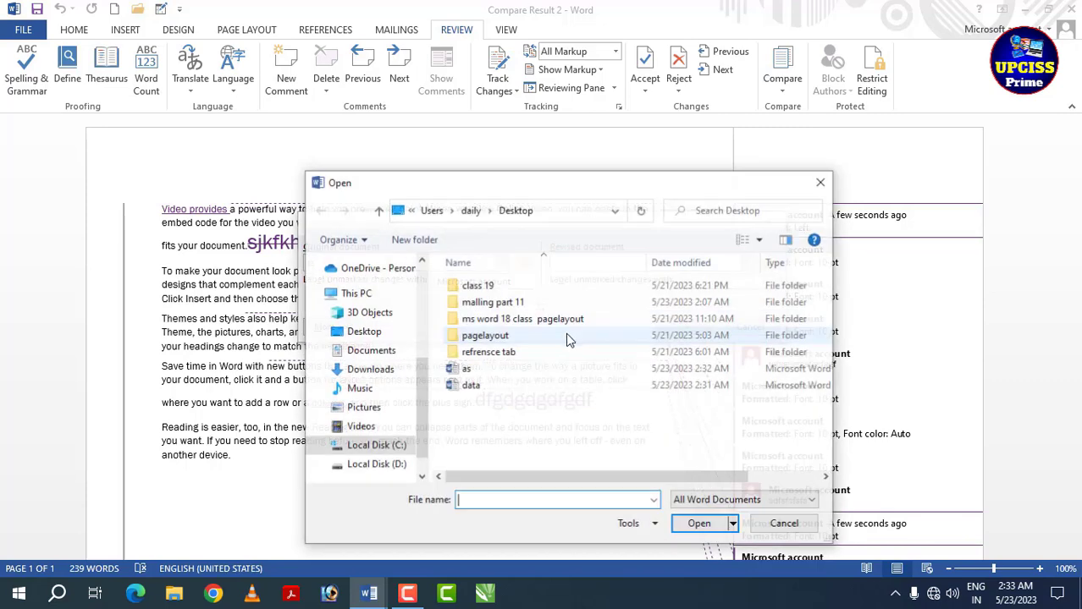
{"action": "left_click", "coordinate": [474, 388]}
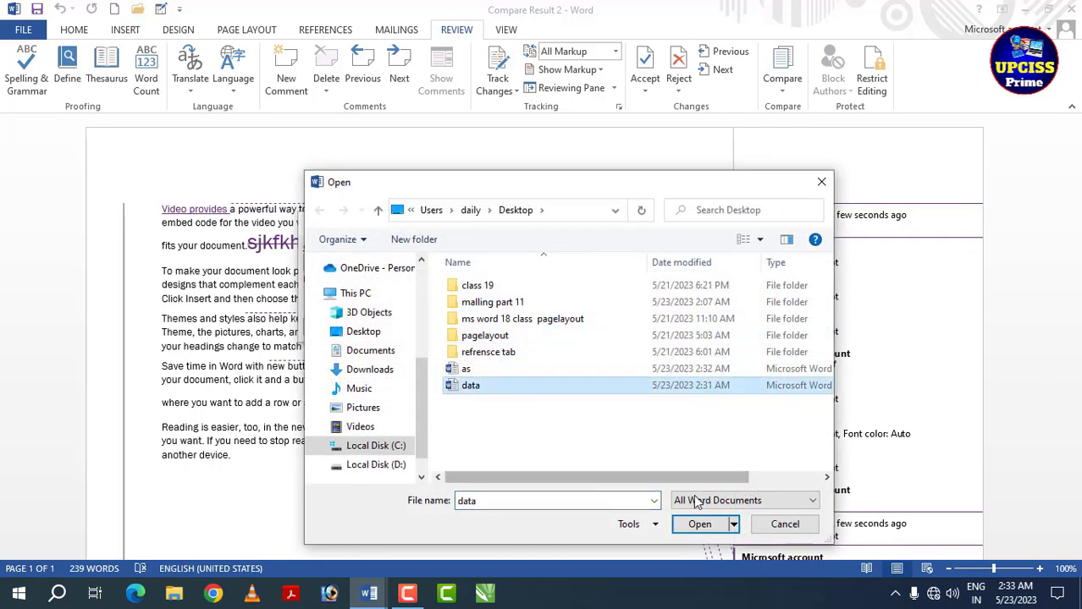
{"action": "left_click", "coordinate": [692, 528]}
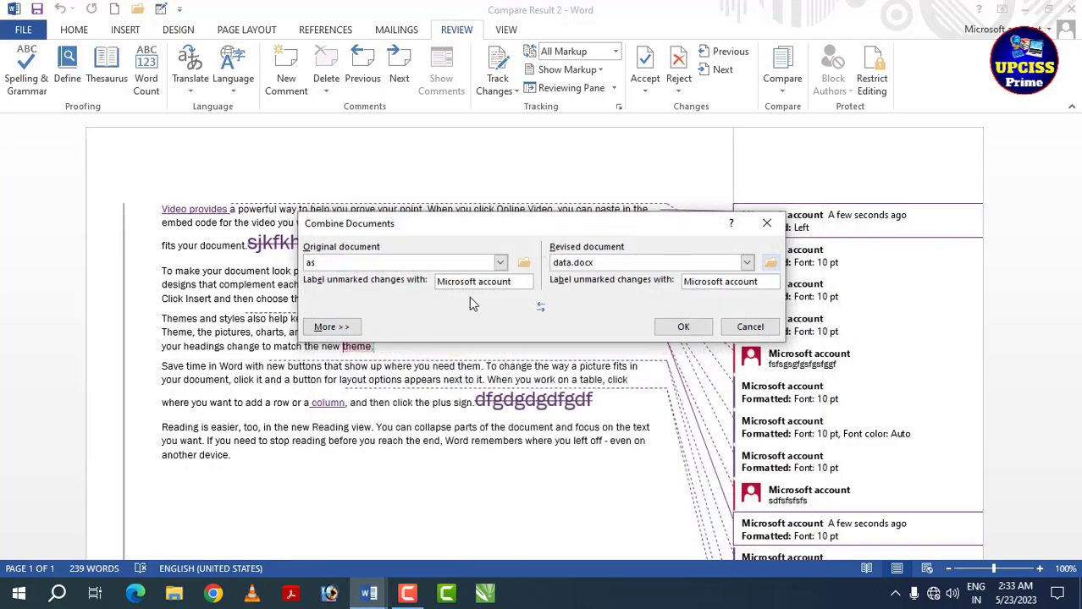
{"action": "left_click", "coordinate": [682, 329]}
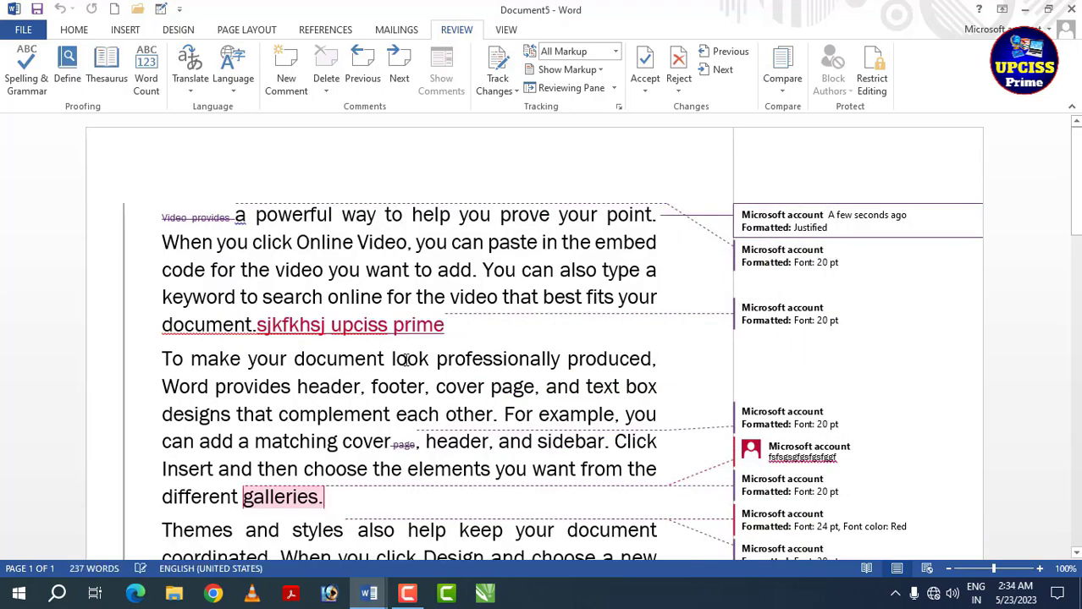
{"action": "scroll", "coordinate": [476, 388], "scroll_direction": "down", "scroll_amount": 3}
{"action": "scroll", "coordinate": [476, 388], "scroll_direction": "down", "scroll_amount": 5}
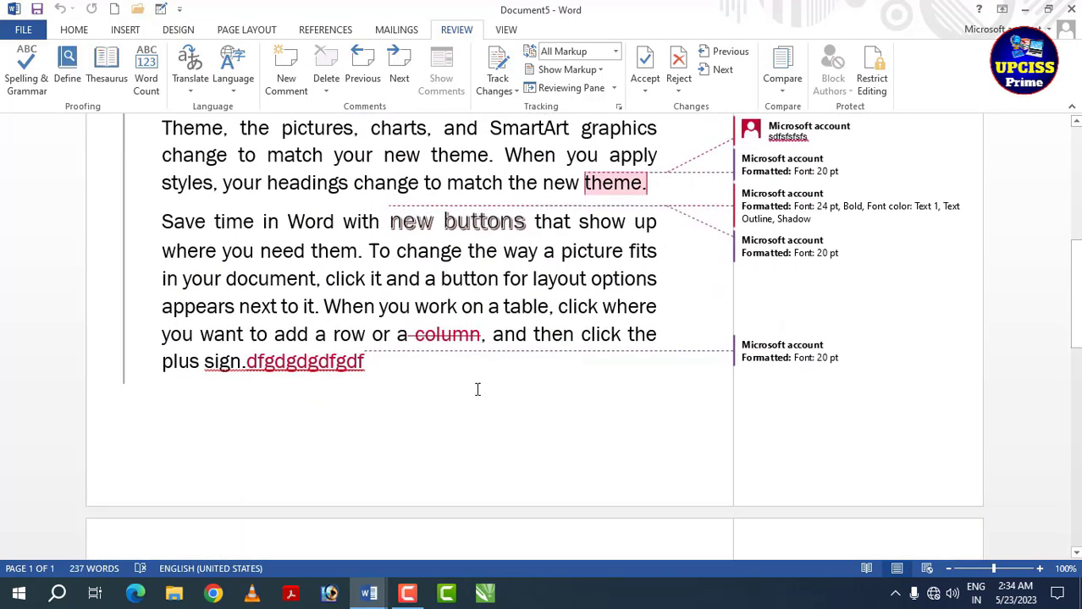
{"action": "scroll", "coordinate": [477, 387], "scroll_direction": "down", "scroll_amount": 6}
{"action": "scroll", "coordinate": [477, 390], "scroll_direction": "down", "scroll_amount": 4}
{"action": "scroll", "coordinate": [477, 387], "scroll_direction": "up", "scroll_amount": 3}
{"action": "scroll", "coordinate": [476, 387], "scroll_direction": "up", "scroll_amount": 5}
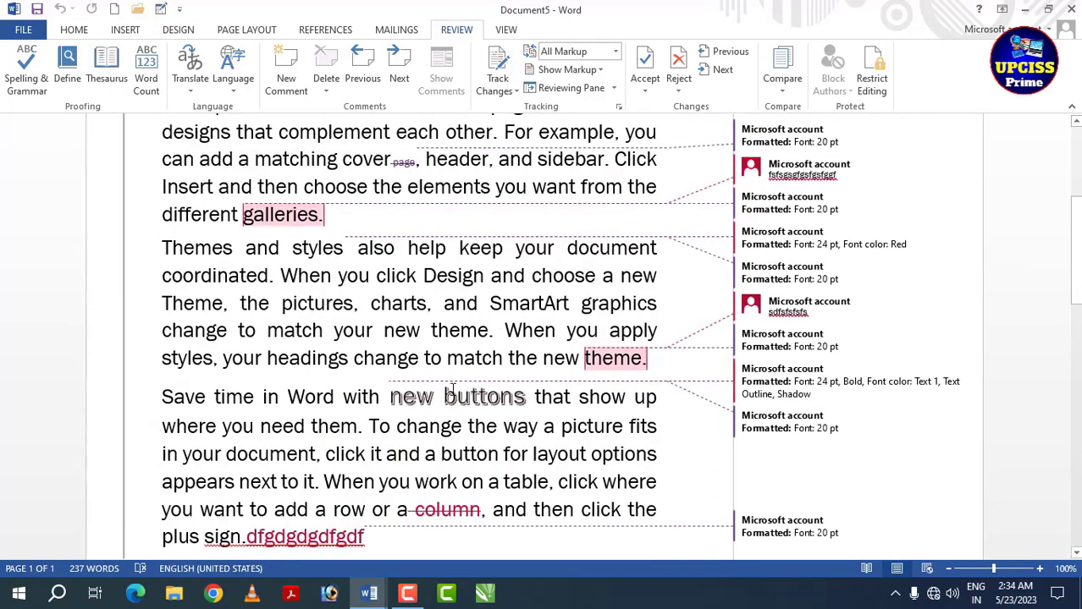
{"action": "scroll", "coordinate": [477, 388], "scroll_direction": "up", "scroll_amount": 4}
{"action": "scroll", "coordinate": [477, 388], "scroll_direction": "up", "scroll_amount": 1}
{"action": "left_click_drag", "start_coordinate": [258, 222], "coordinate": [405, 505]}
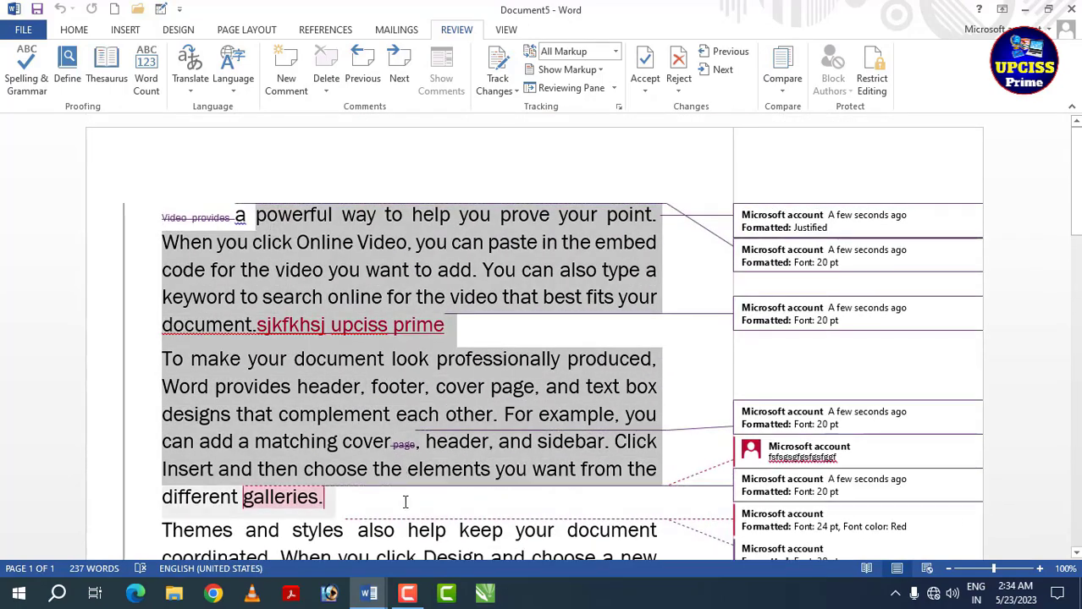
{"action": "scroll", "coordinate": [347, 307], "scroll_direction": "down", "scroll_amount": 3}
{"action": "scroll", "coordinate": [322, 363], "scroll_direction": "down", "scroll_amount": 1}
{"action": "scroll", "coordinate": [322, 362], "scroll_direction": "down", "scroll_amount": 2}
{"action": "scroll", "coordinate": [301, 343], "scroll_direction": "down", "scroll_amount": 5}
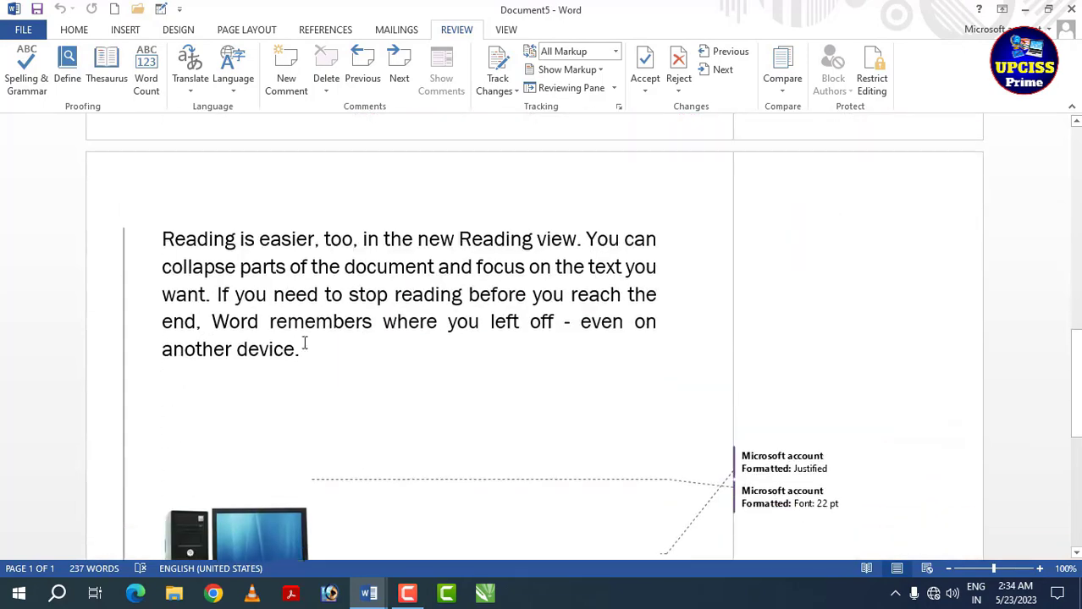
{"action": "scroll", "coordinate": [296, 365], "scroll_direction": "down", "scroll_amount": 3}
{"action": "scroll", "coordinate": [296, 366], "scroll_direction": "down", "scroll_amount": 3}
{"action": "scroll", "coordinate": [297, 362], "scroll_direction": "up", "scroll_amount": 4}
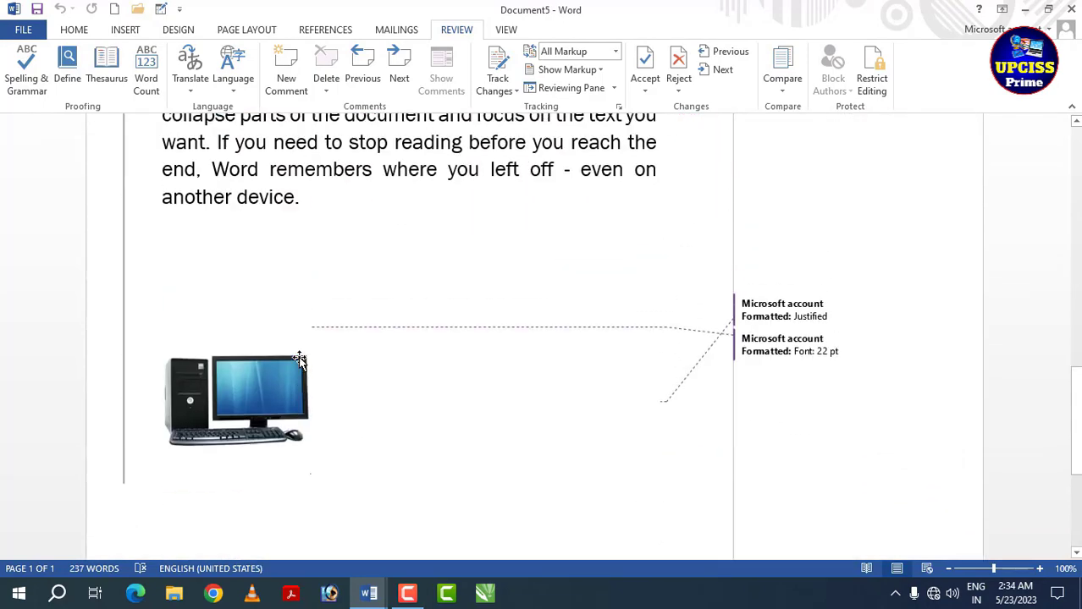
{"action": "scroll", "coordinate": [297, 362], "scroll_direction": "up", "scroll_amount": 5}
{"action": "scroll", "coordinate": [299, 354], "scroll_direction": "up", "scroll_amount": 5}
{"action": "scroll", "coordinate": [299, 355], "scroll_direction": "up", "scroll_amount": 1}
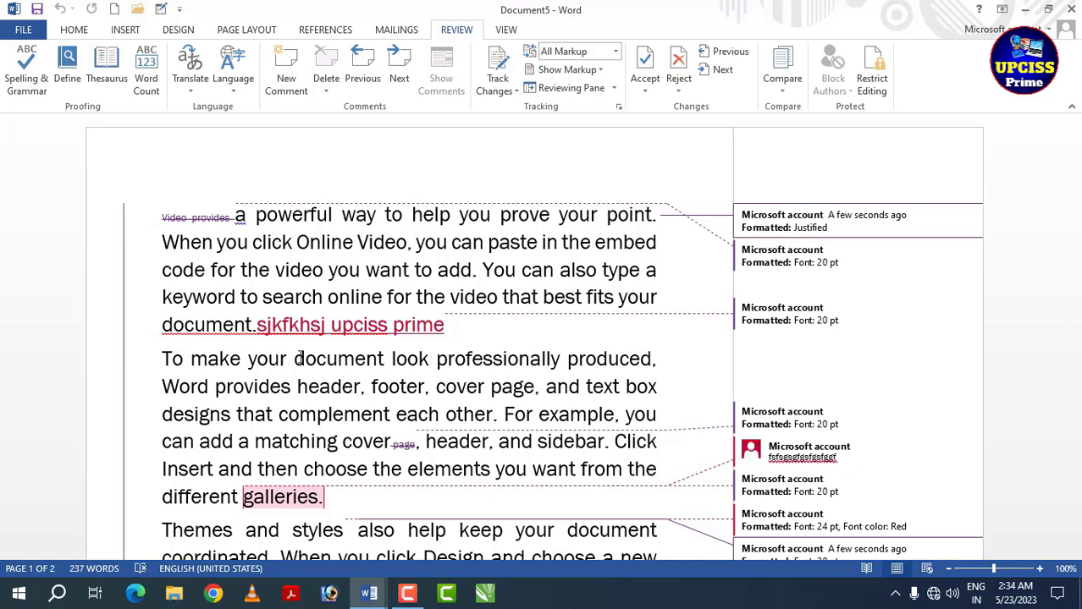
Show the original source document beside the combined result.
{"action": "left_click", "coordinate": [782, 89]}
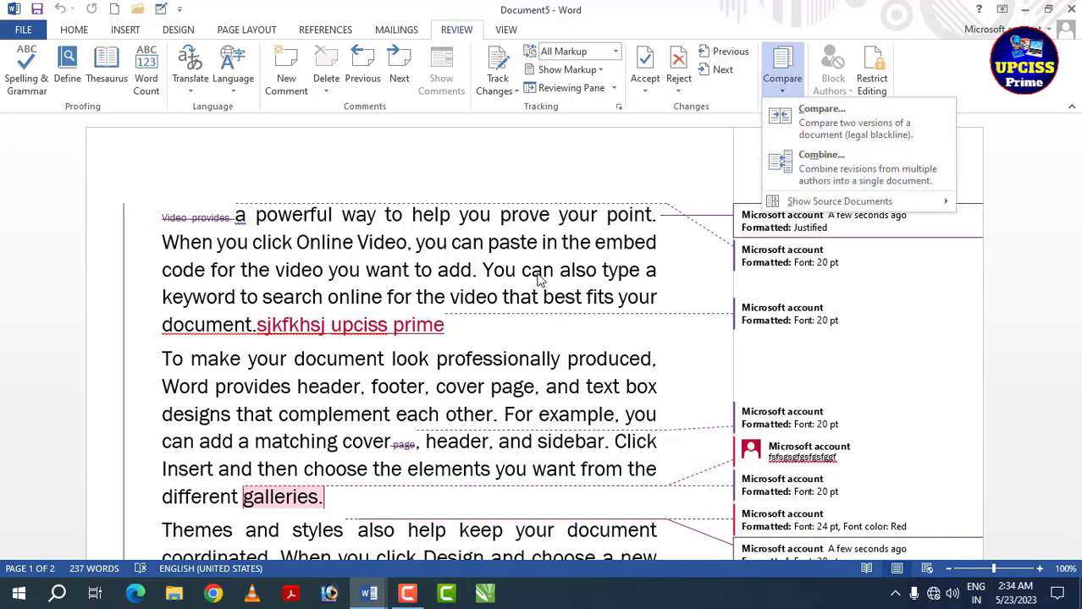
{"action": "mouse_move", "coordinate": [855, 202]}
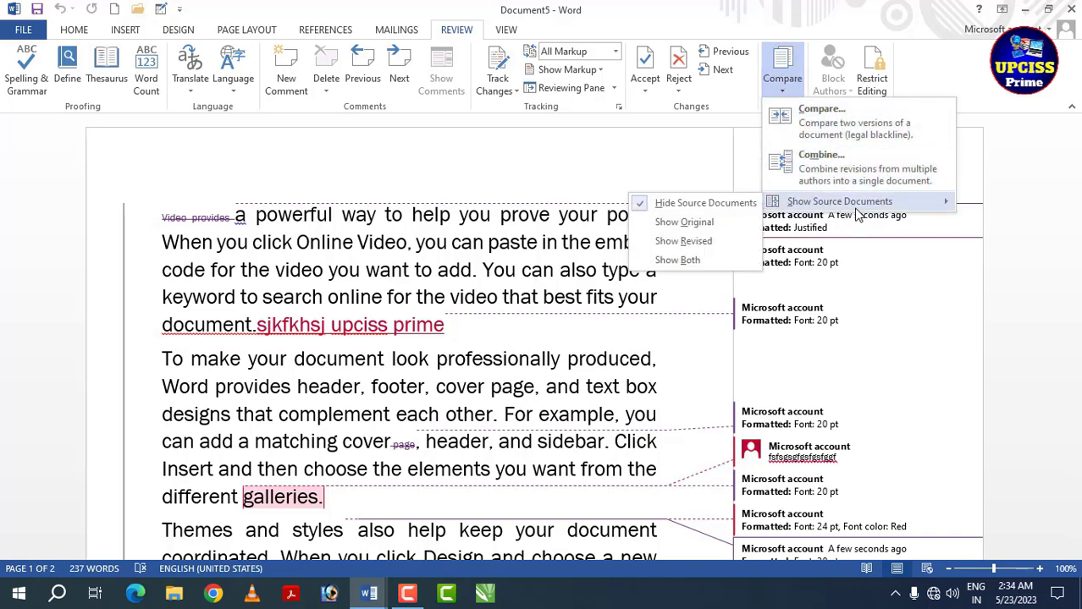
{"action": "left_click", "coordinate": [682, 222]}
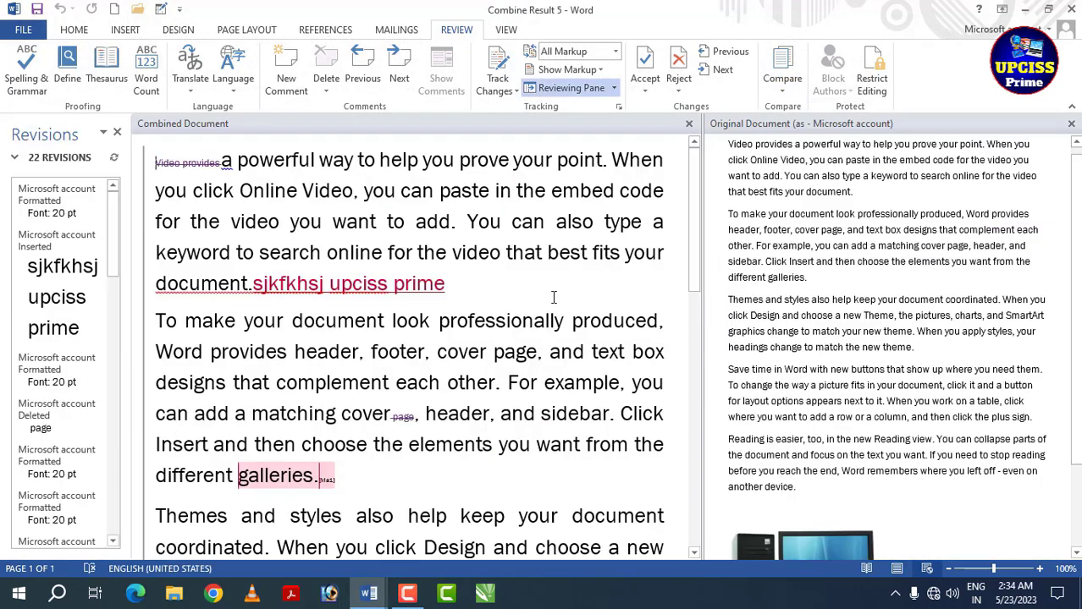
Switch to the revised source document, look it over, then close the source pane.
{"action": "left_click", "coordinate": [787, 85]}
{"action": "mouse_move", "coordinate": [812, 202]}
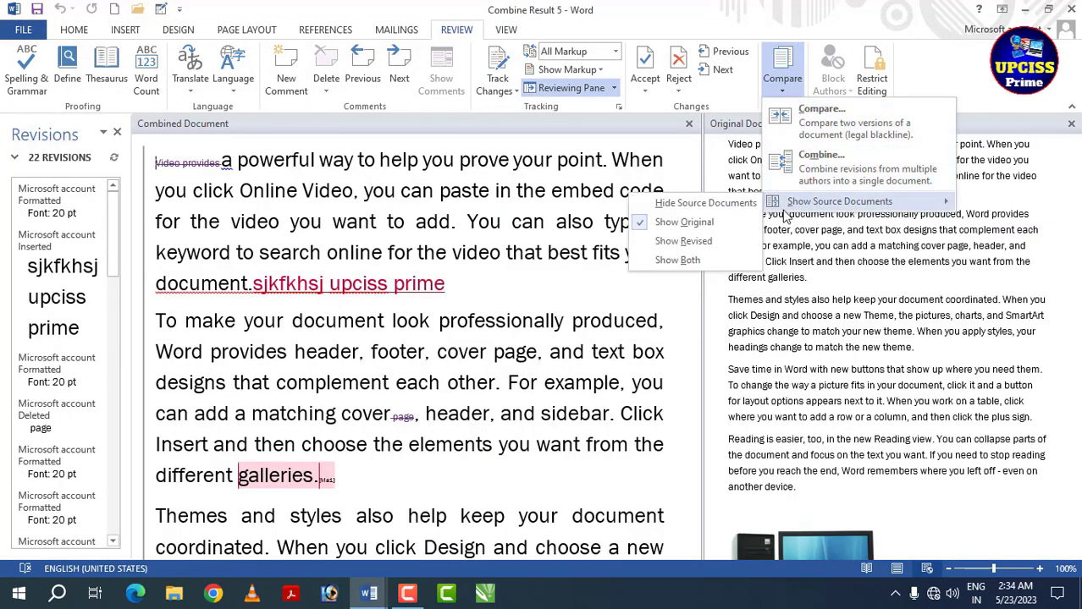
{"action": "left_click", "coordinate": [683, 242]}
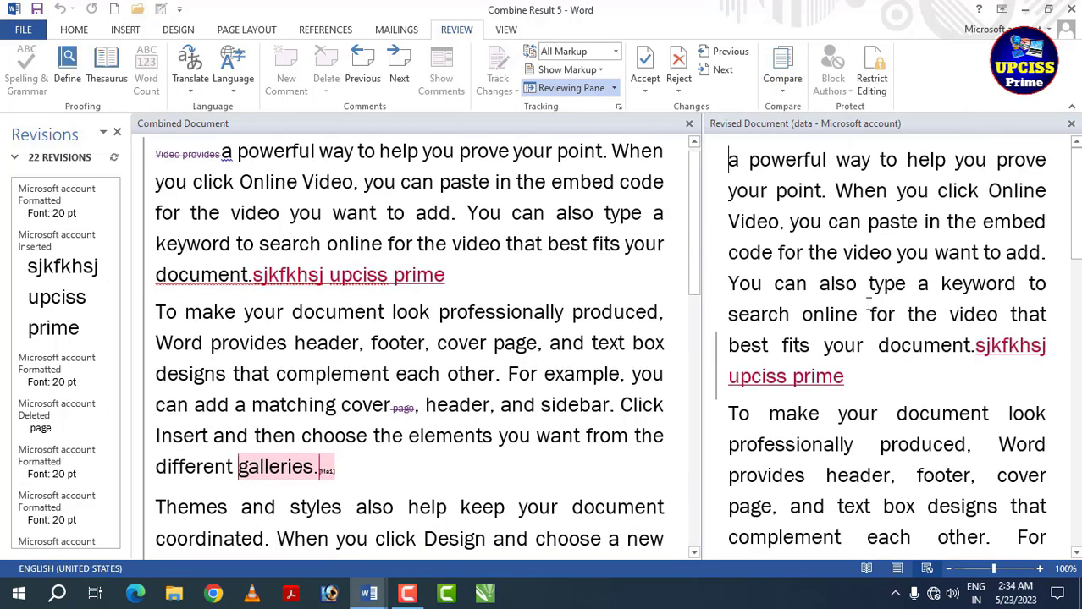
{"action": "scroll", "coordinate": [869, 304], "scroll_direction": "down", "scroll_amount": 2}
{"action": "scroll", "coordinate": [864, 297], "scroll_direction": "up", "scroll_amount": 2}
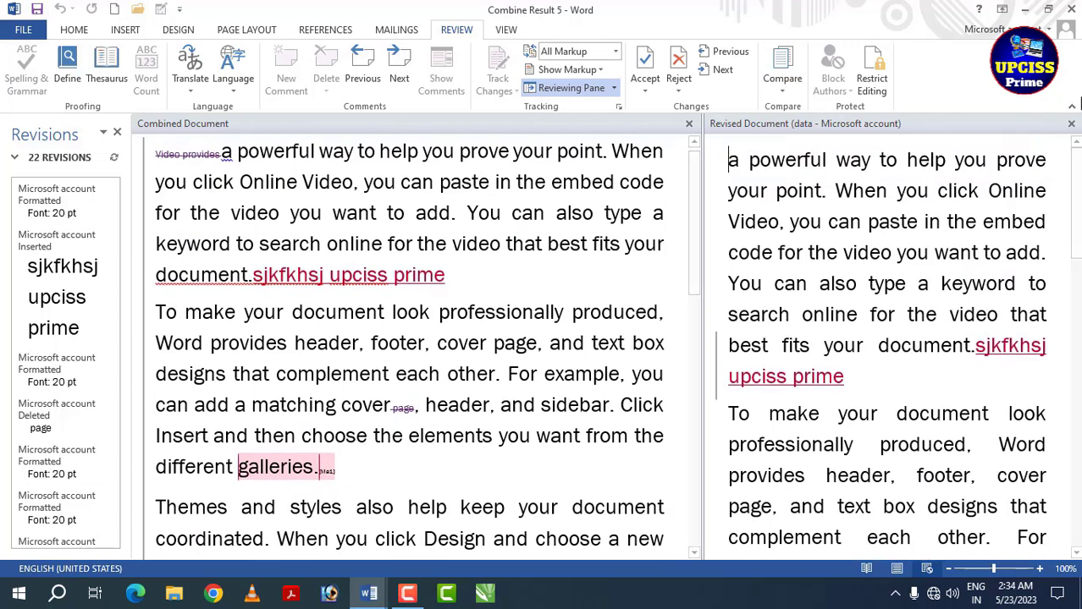
{"action": "left_click", "coordinate": [1070, 124]}
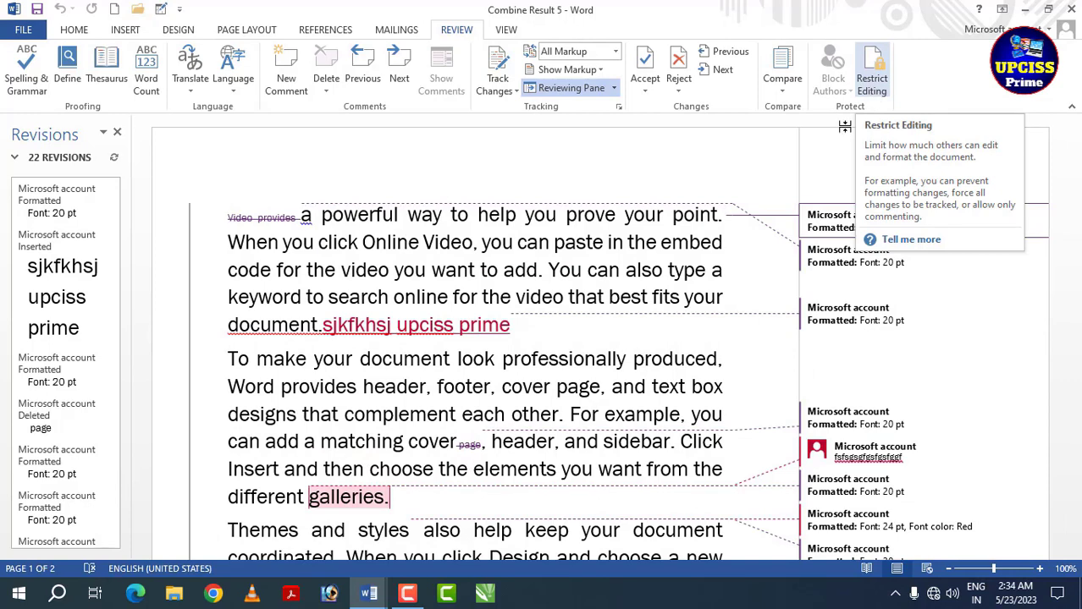
Close the Revisions pane and clear all formatting from the whole document, leaving 10 pt text.
{"action": "left_click", "coordinate": [117, 132]}
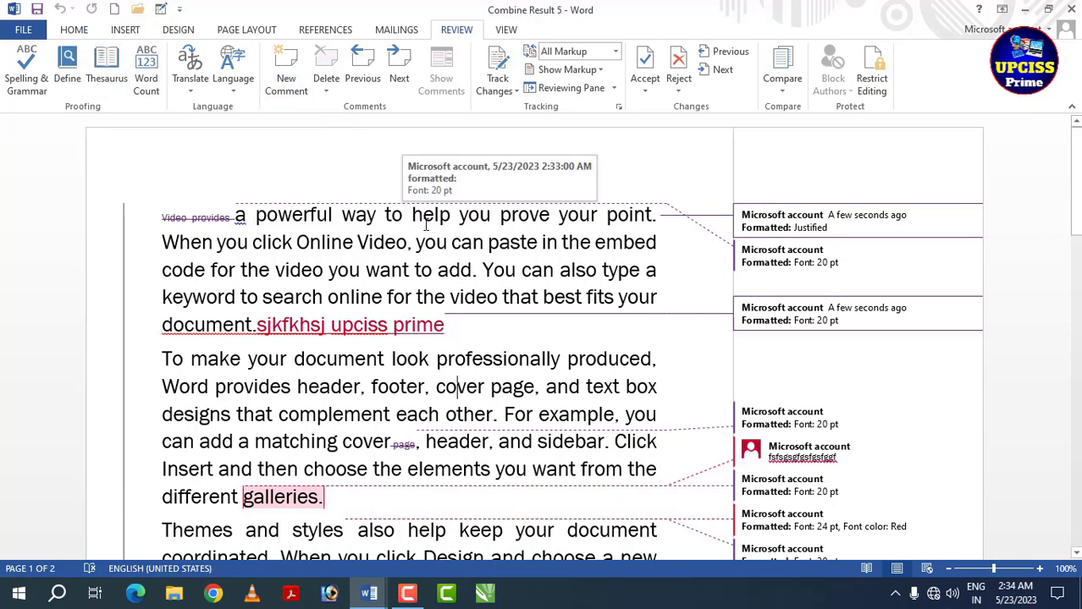
{"action": "key", "text": "ctrl+a"}
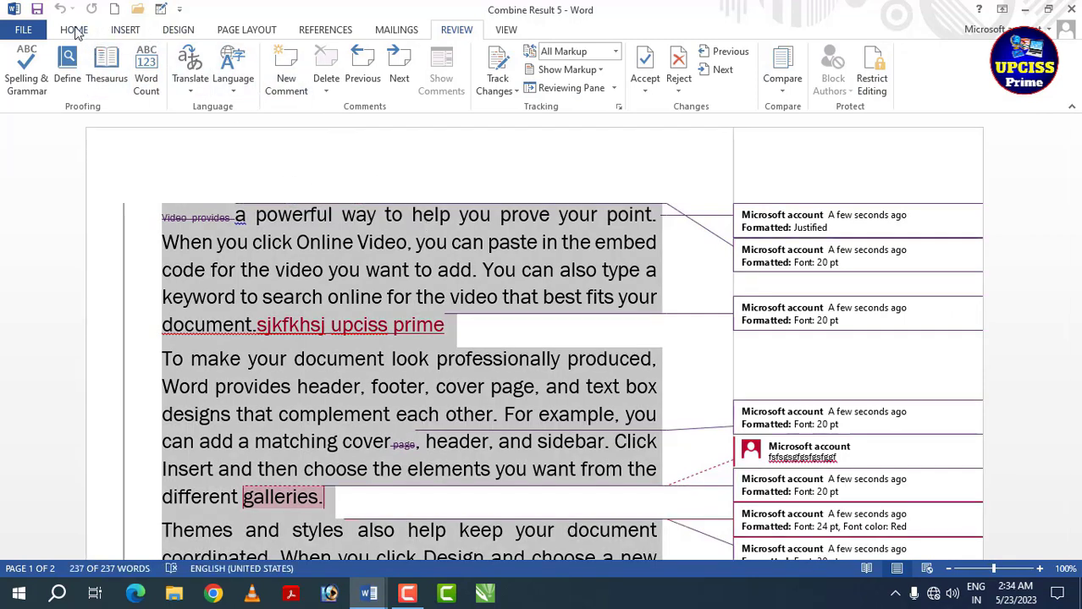
{"action": "left_click", "coordinate": [75, 31]}
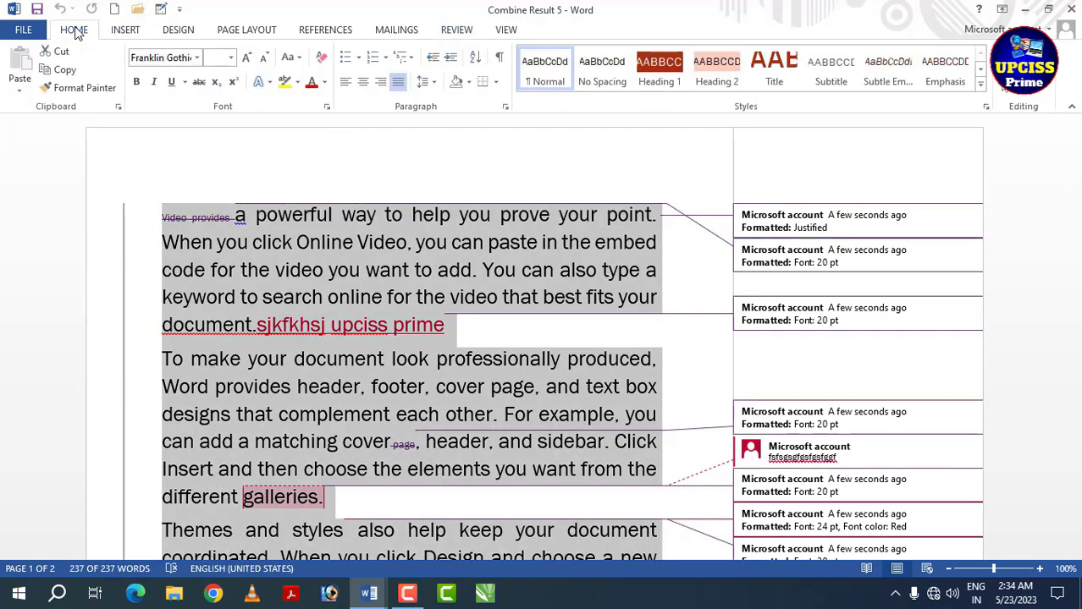
{"action": "left_click", "coordinate": [321, 57]}
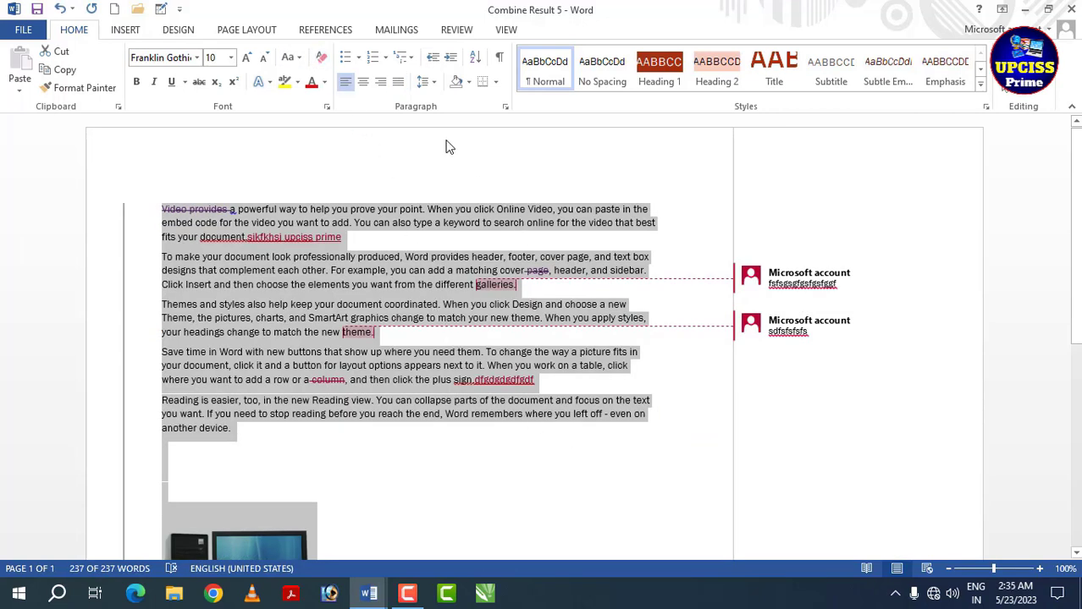
{"action": "left_click", "coordinate": [550, 271]}
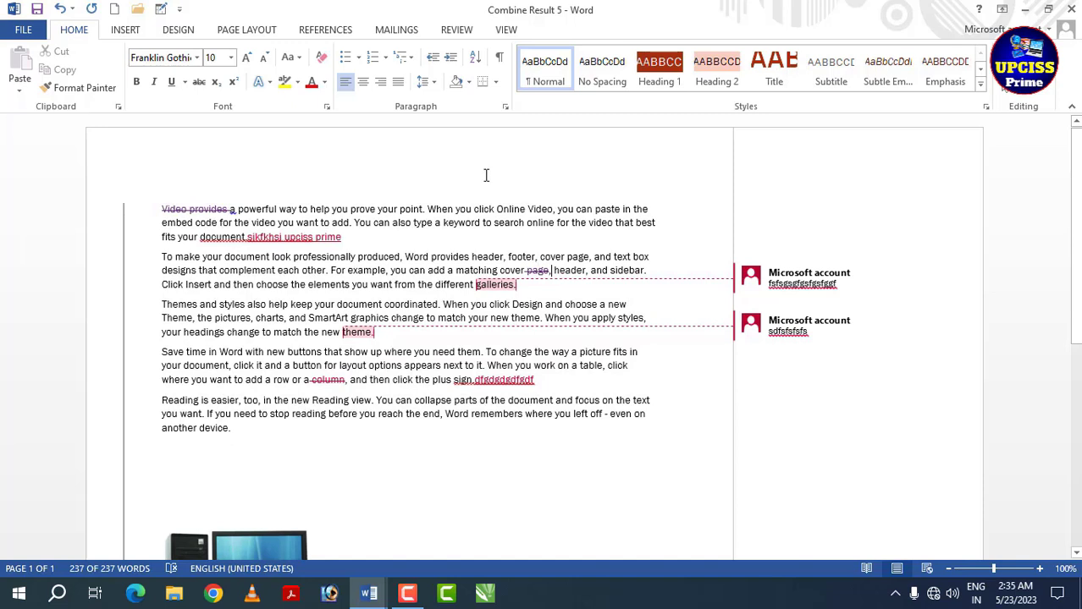
Run Delete All Comments in Document and Reject All Changes, leaving clean 239-word text with its picture.
{"action": "left_click", "coordinate": [449, 32]}
{"action": "left_click", "coordinate": [287, 74]}
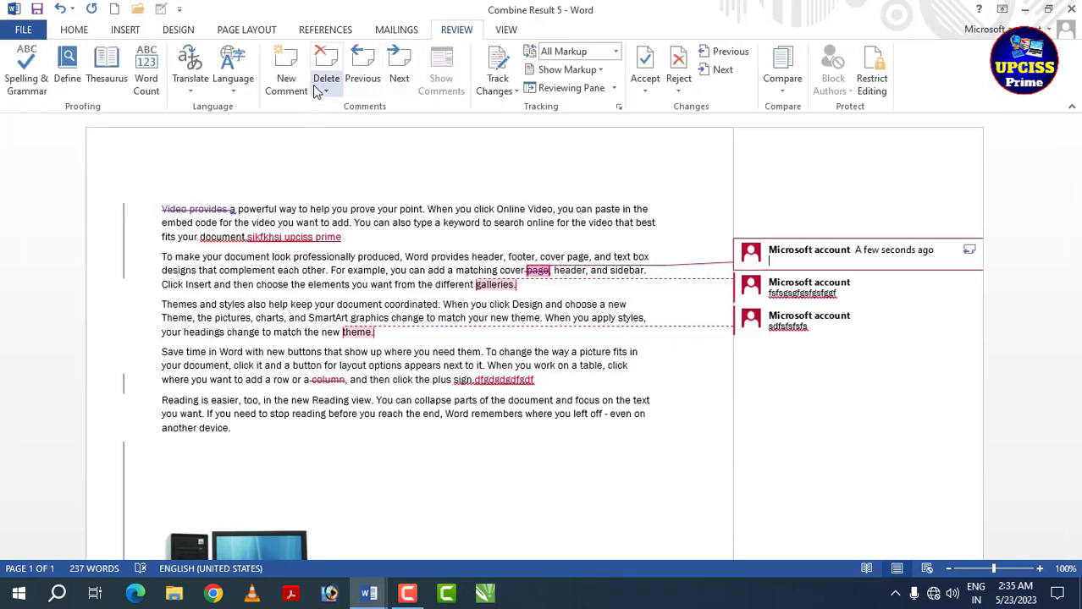
{"action": "left_click", "coordinate": [326, 91]}
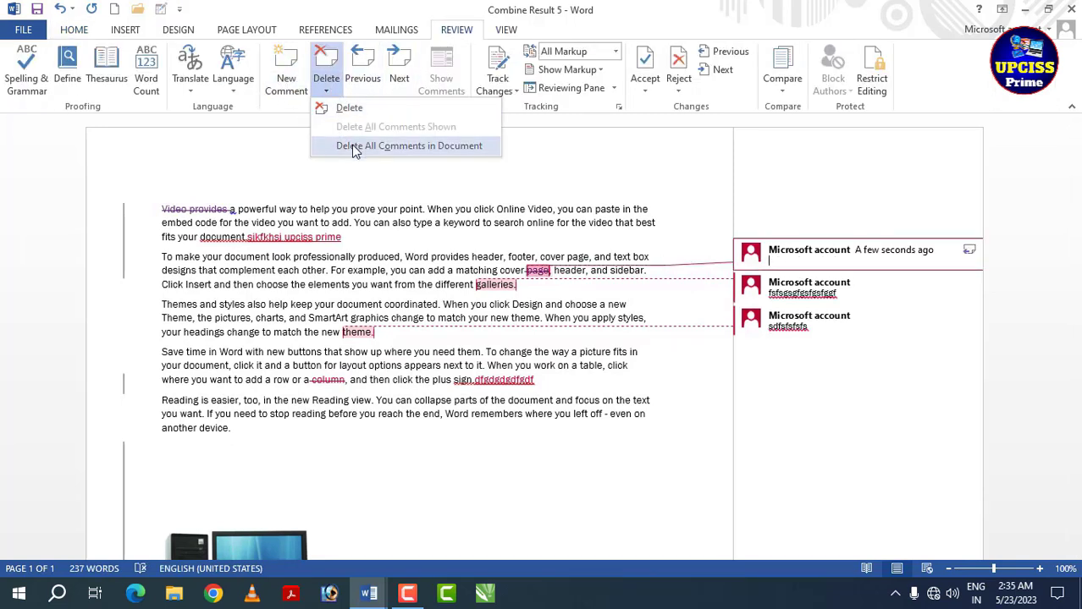
{"action": "left_click", "coordinate": [353, 148]}
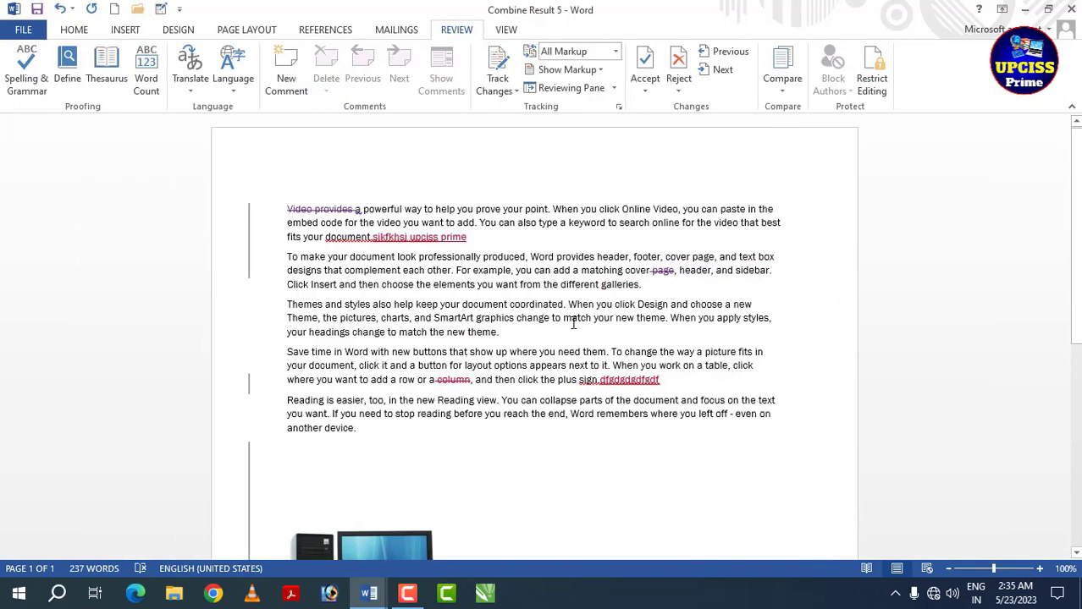
{"action": "left_click", "coordinate": [678, 90]}
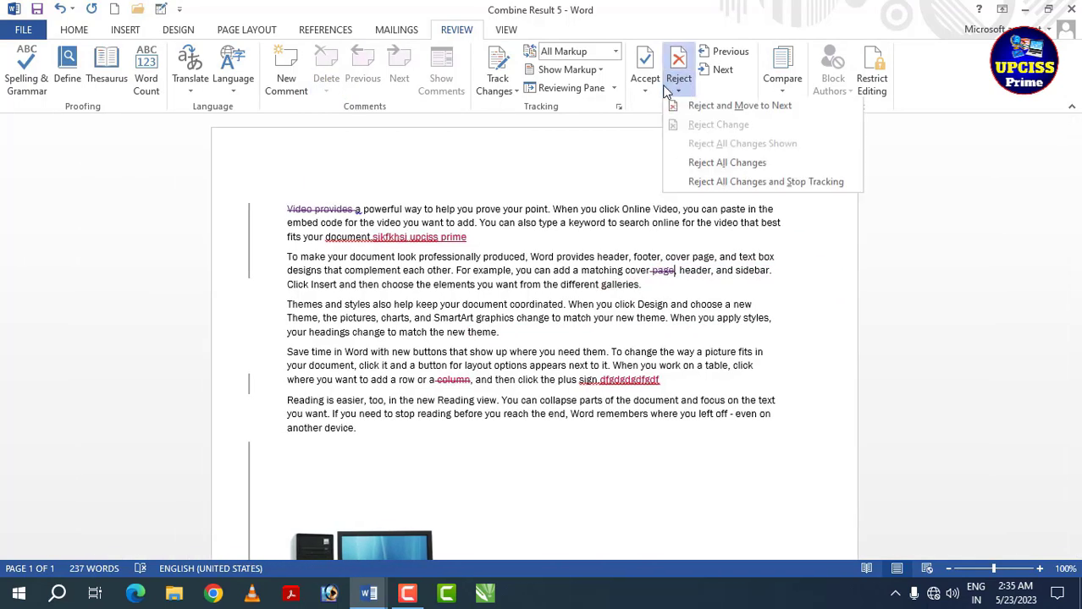
{"action": "left_click", "coordinate": [710, 167]}
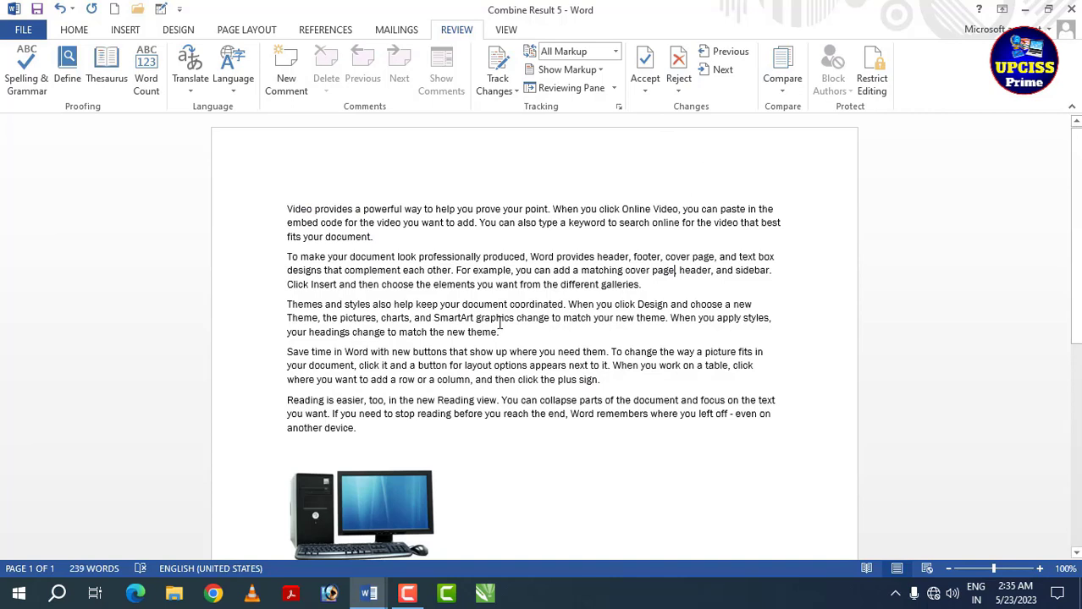
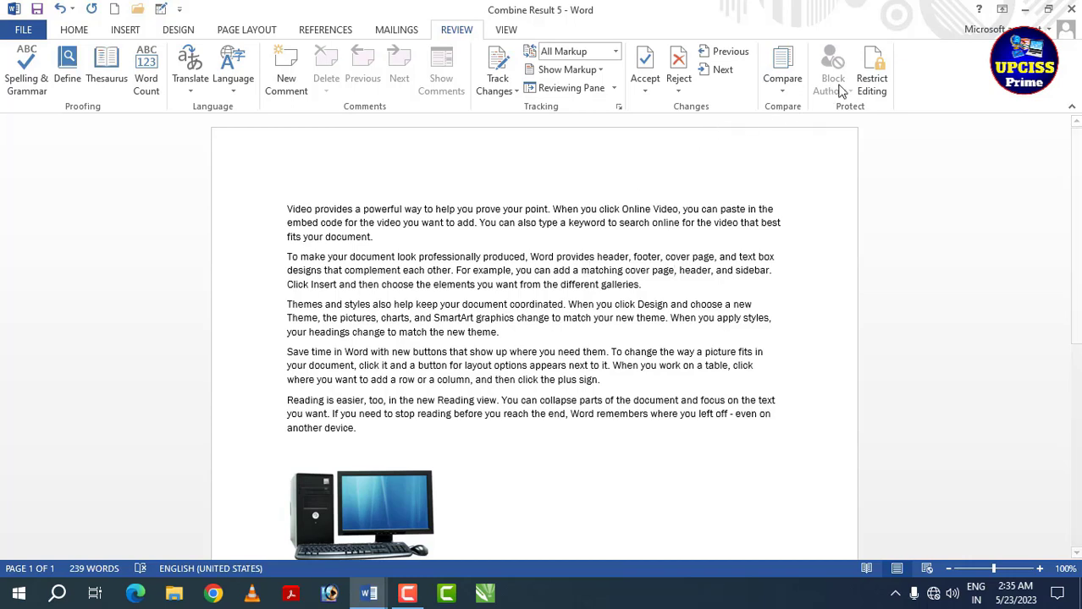
In Restrict Editing, limit formatting, allow only No changes (Read only), and add an Everyone exception.
{"action": "left_click", "coordinate": [866, 78]}
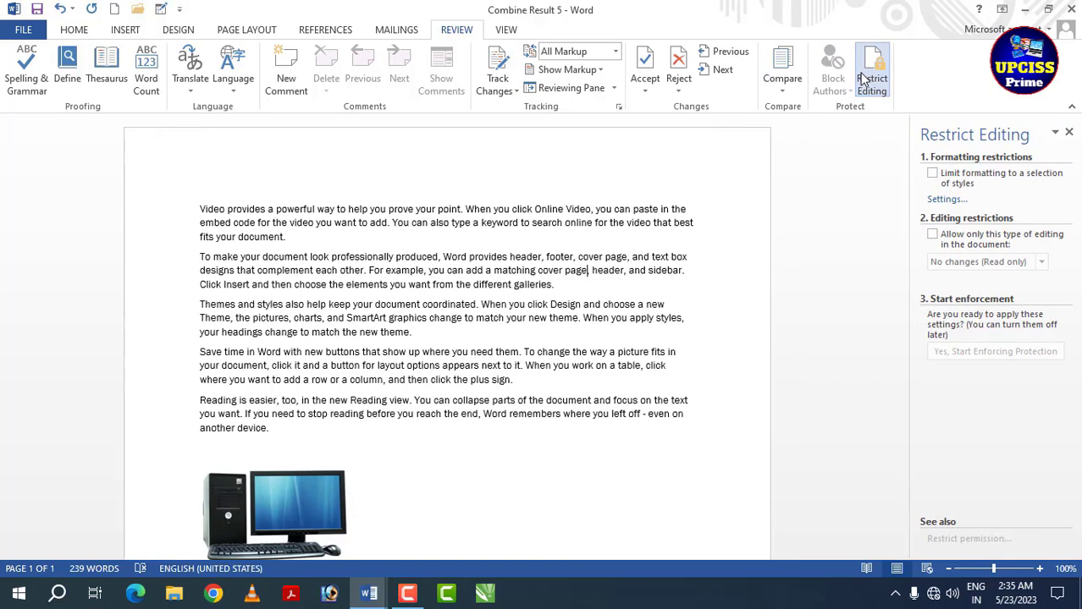
{"action": "left_click", "coordinate": [940, 172]}
{"action": "left_click", "coordinate": [932, 235]}
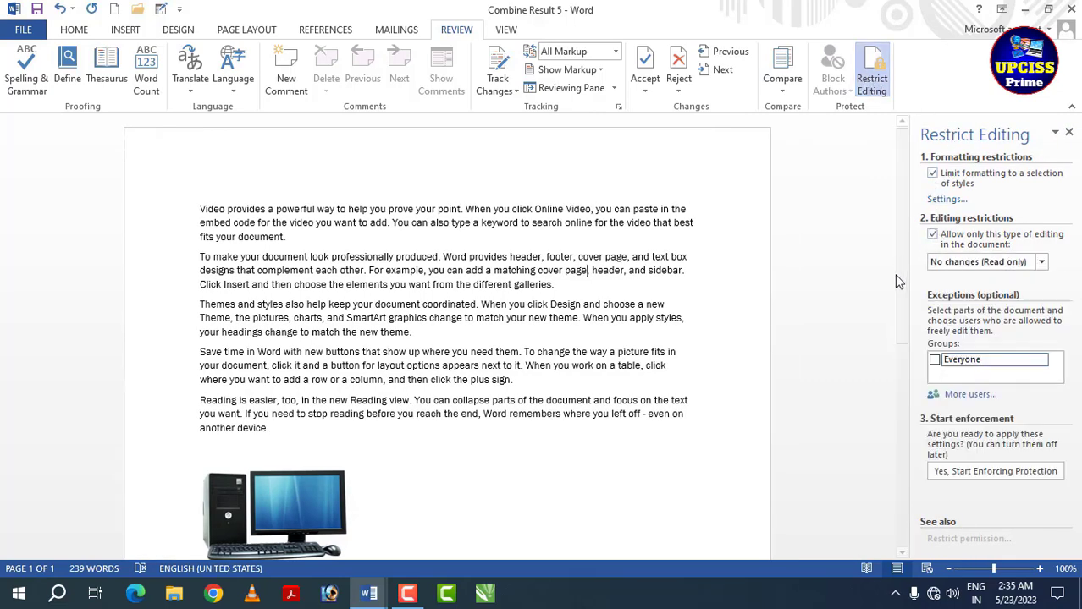
{"action": "left_click", "coordinate": [933, 360]}
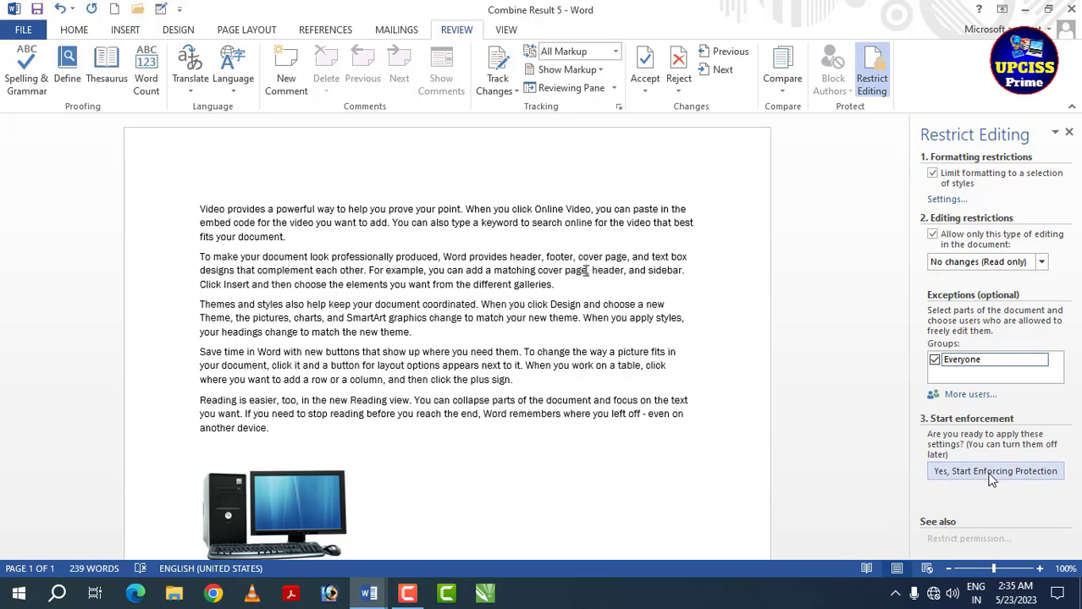
Start enforcing protection with a password, then try editing the text to confirm it is locked.
{"action": "left_click", "coordinate": [1034, 475]}
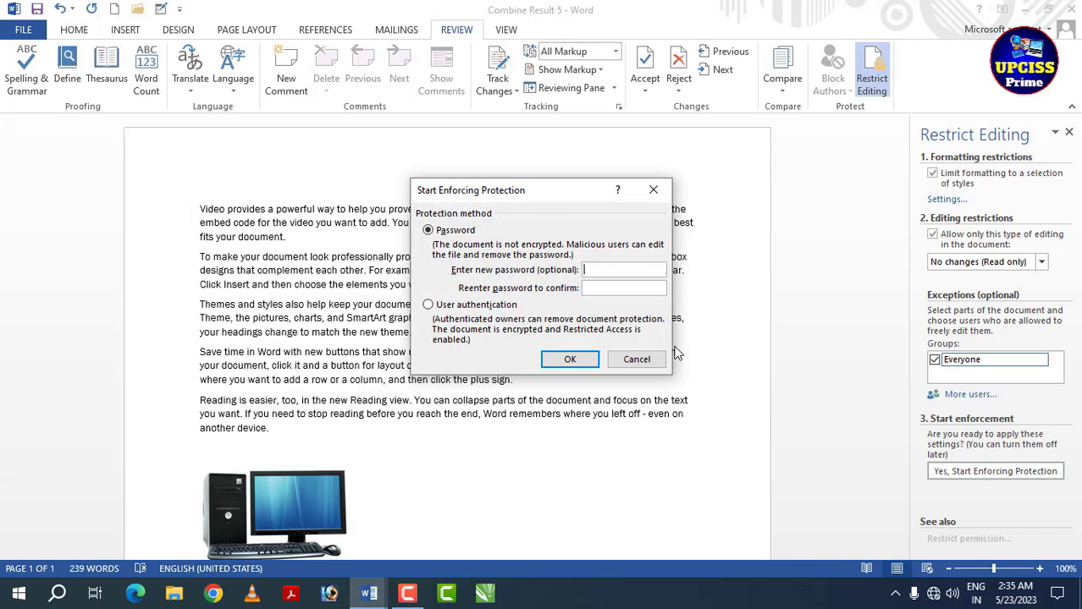
{"action": "type", "text": "2"}
{"action": "left_click", "coordinate": [566, 359]}
{"action": "left_click", "coordinate": [501, 289]}
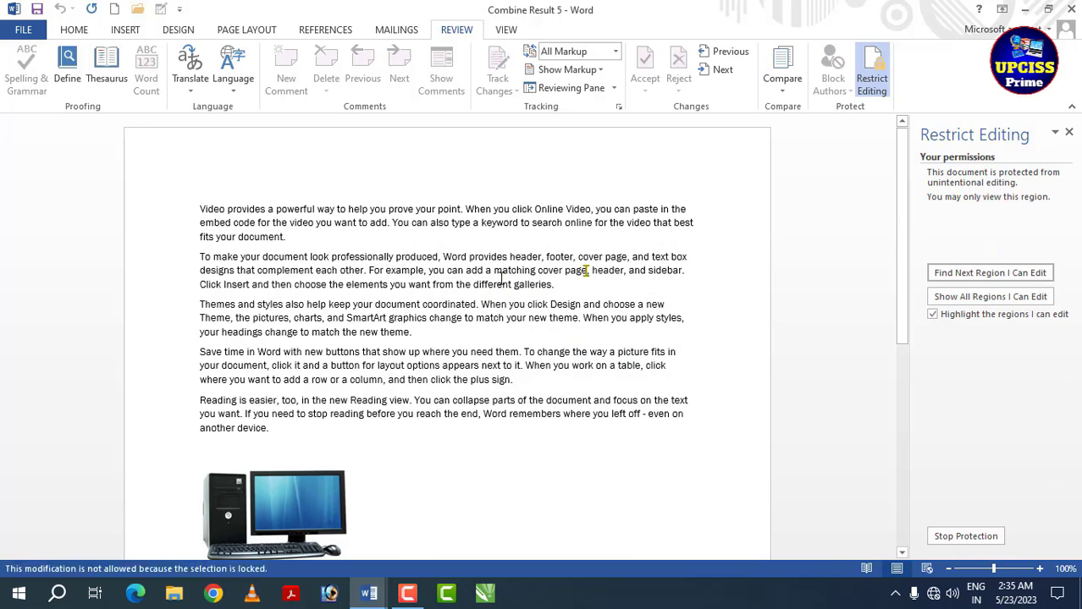
Select text and the computer picture, then check which formatting options remain available.
{"action": "left_click", "coordinate": [556, 315]}
{"action": "left_click", "coordinate": [556, 315]}
{"action": "left_click", "coordinate": [307, 465]}
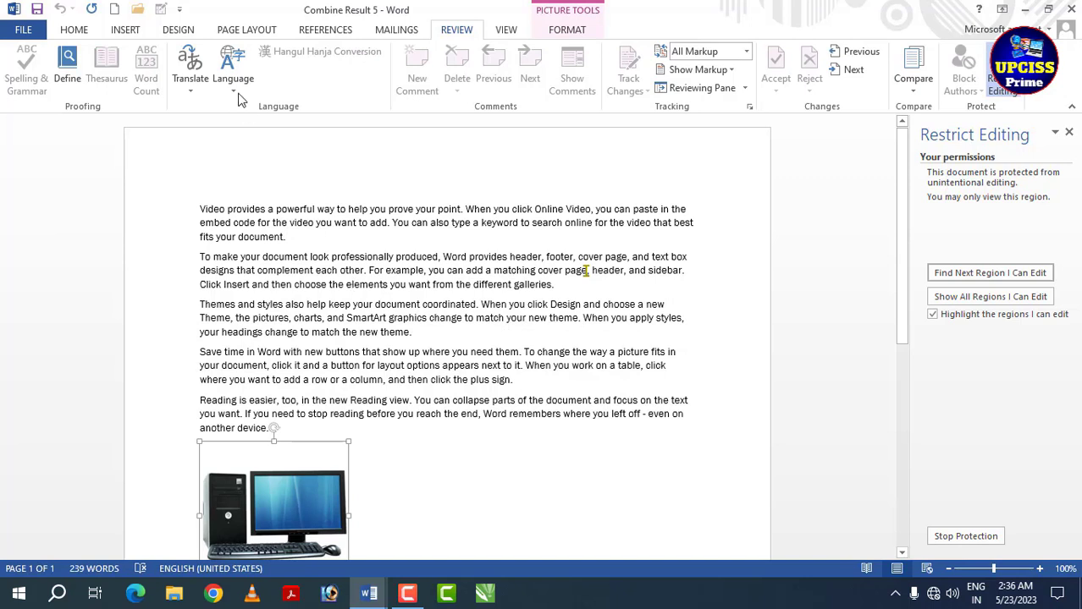
{"action": "left_click", "coordinate": [74, 29]}
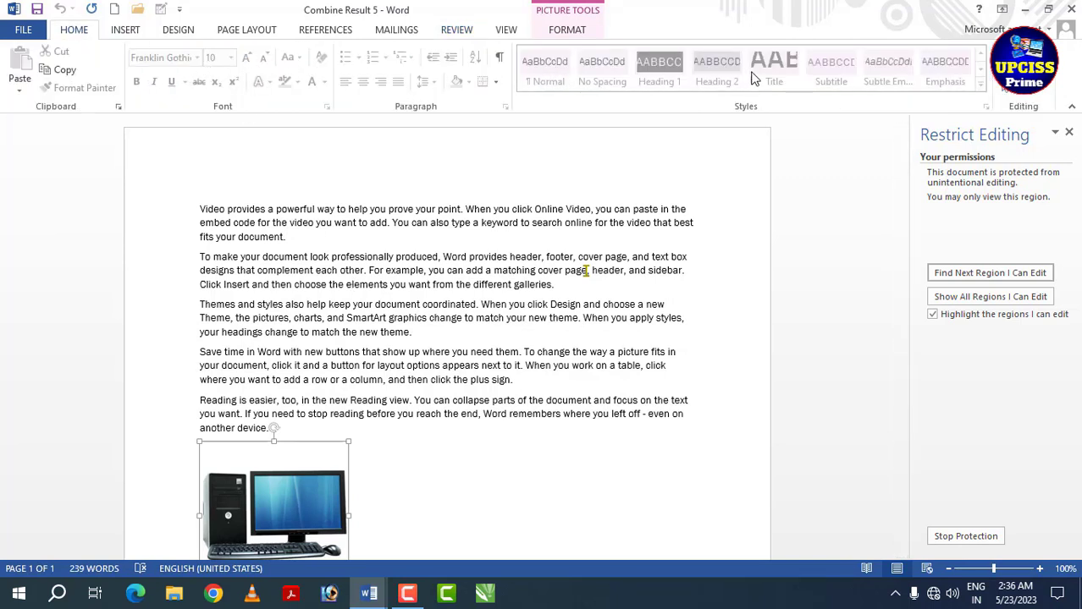
Stop the protection from the Review pane, entering the password to unprotect the document.
{"action": "left_click", "coordinate": [567, 29]}
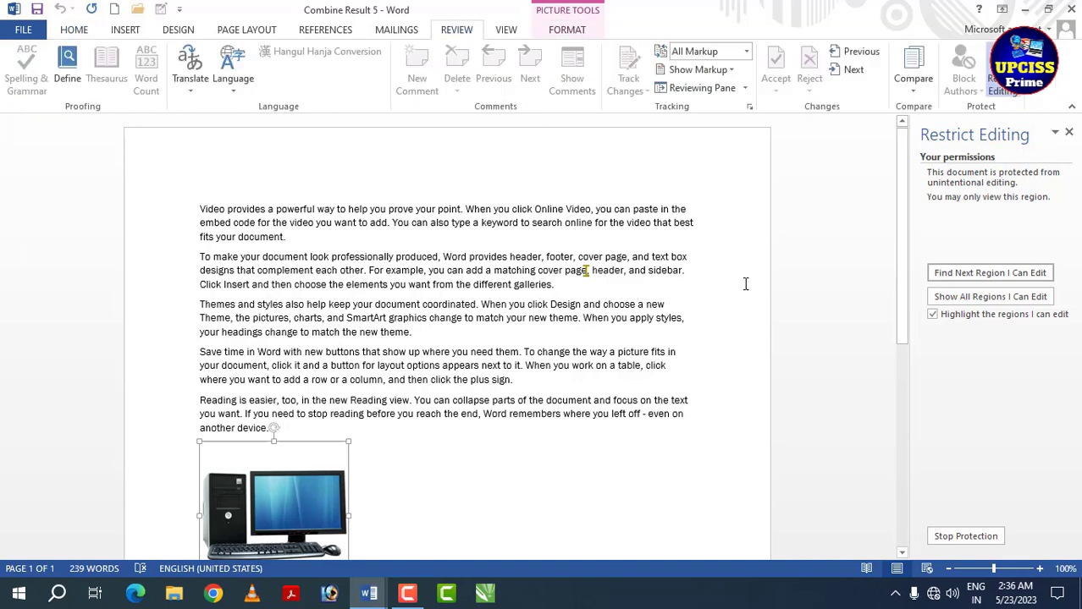
{"action": "left_click", "coordinate": [963, 538]}
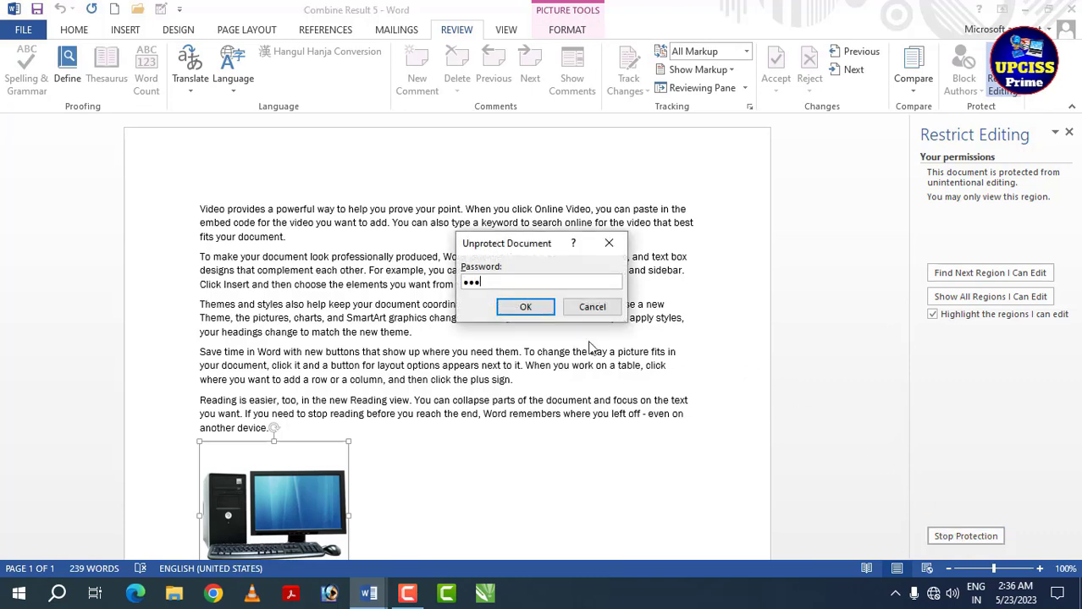
{"action": "left_click", "coordinate": [520, 306]}
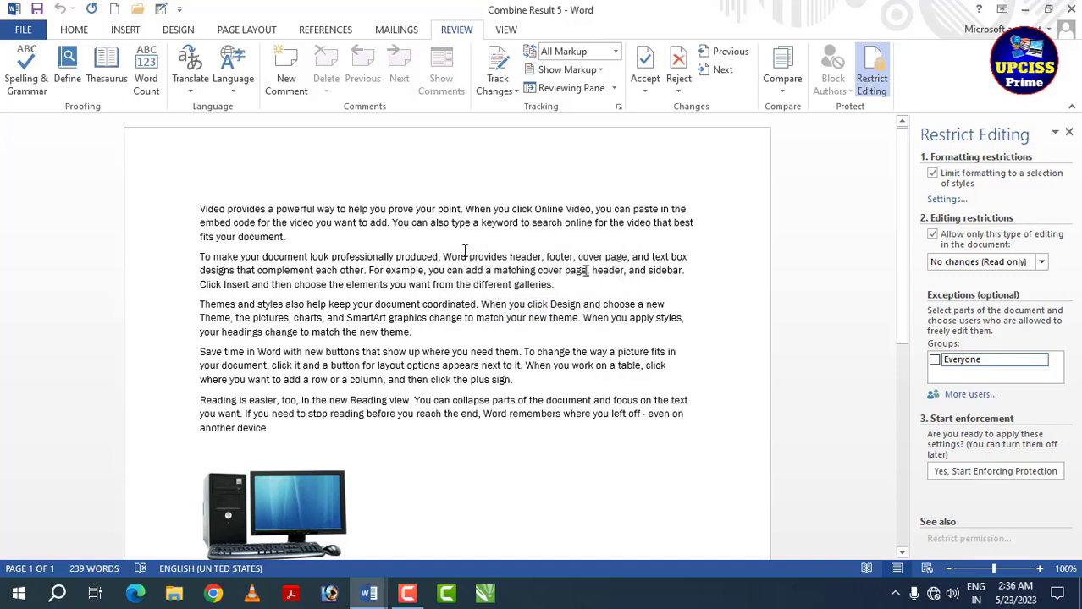
Type test characters after the first paragraph and enlarge all the document text.
{"action": "type", "text": "xxxvxgdfgfg"}
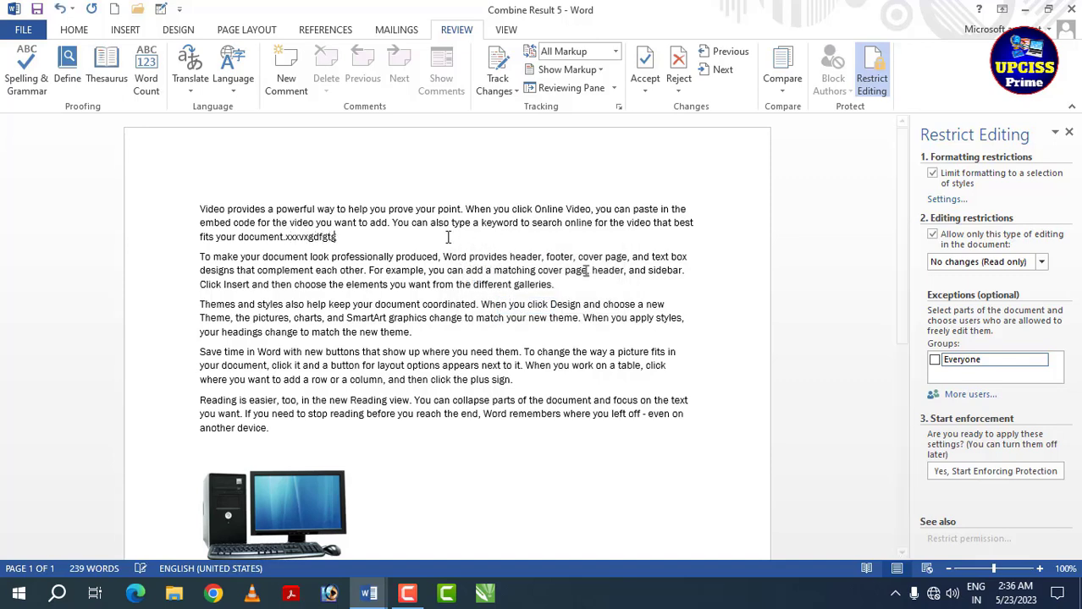
{"action": "type", "text": "tgerteyry"}
{"action": "key", "text": "ctrl+a"}
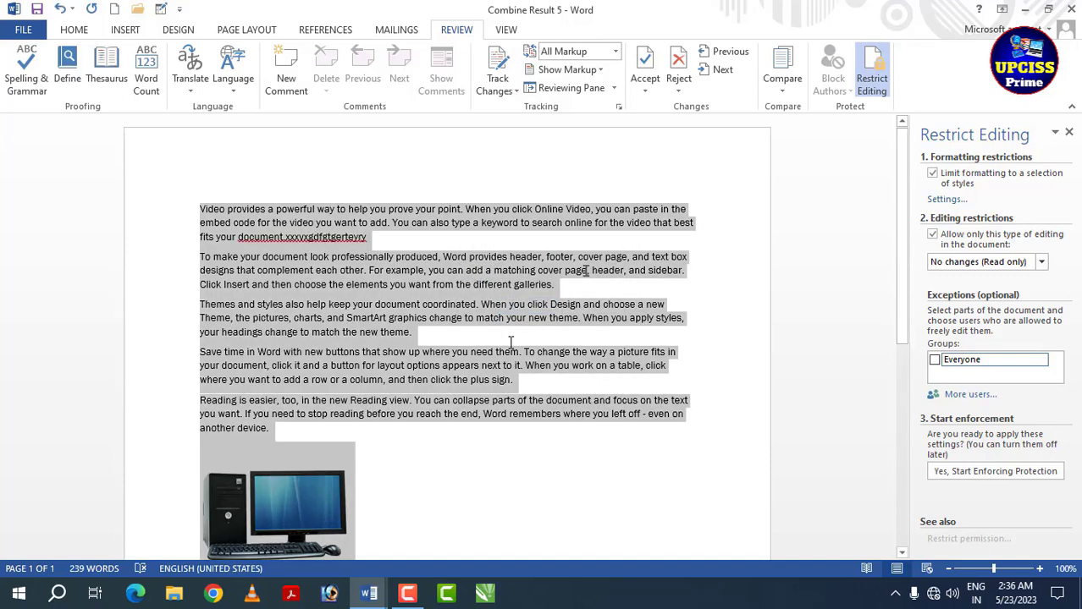
{"action": "key", "text": "ctrl+shift+period"}
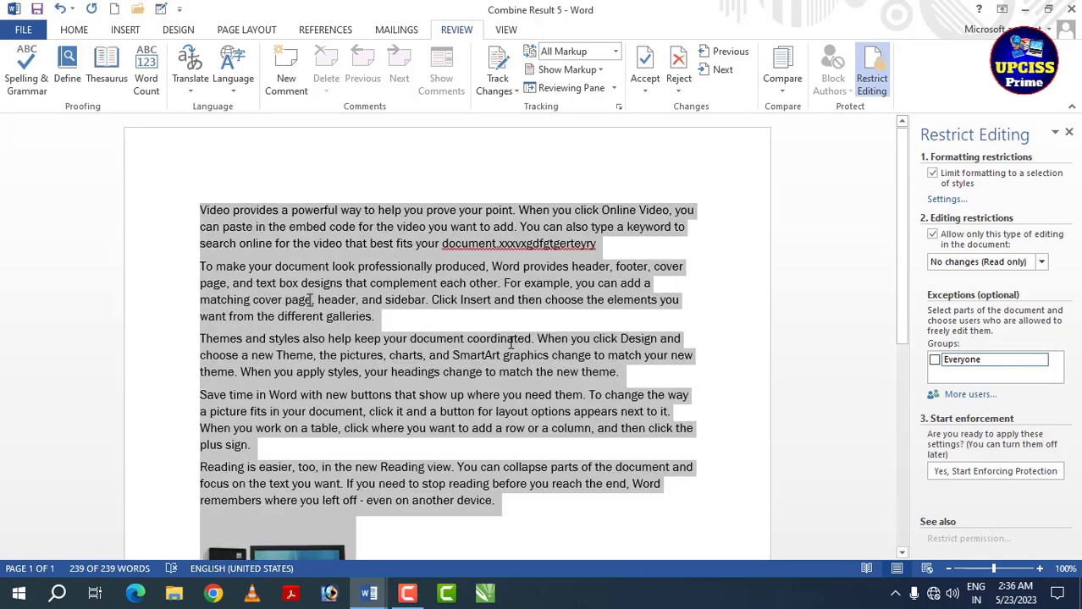
Add the test characters 'fgdfgdfgdfg' after 'galleries.' and bring up the View ribbon options.
{"action": "left_click", "coordinate": [559, 318]}
{"action": "type", "text": "fgdfgdfgdfg"}
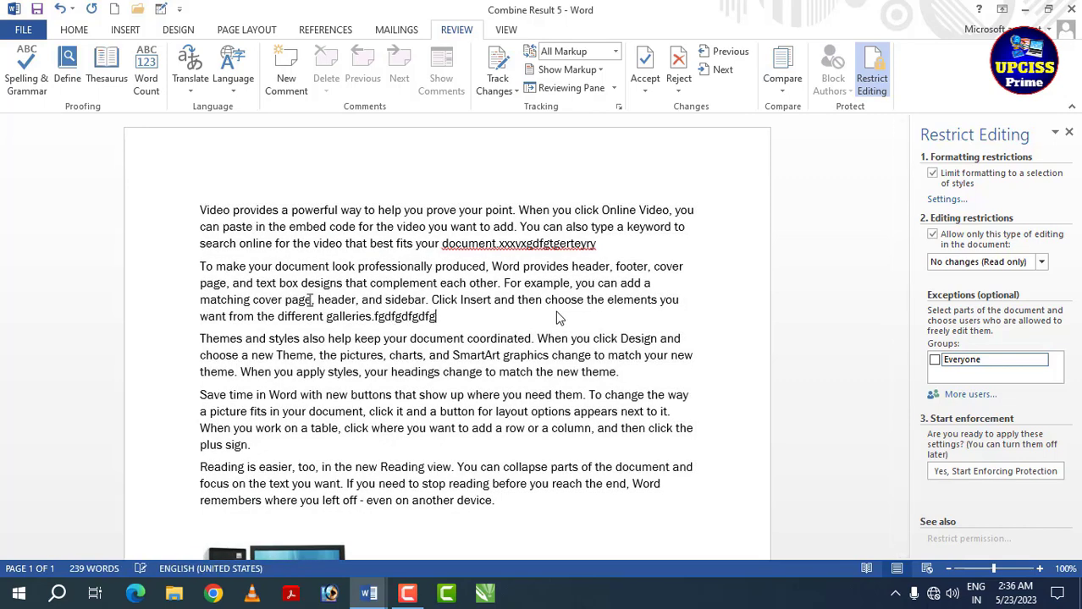
{"action": "left_click", "coordinate": [512, 31]}
{"action": "left_click", "coordinate": [462, 34]}
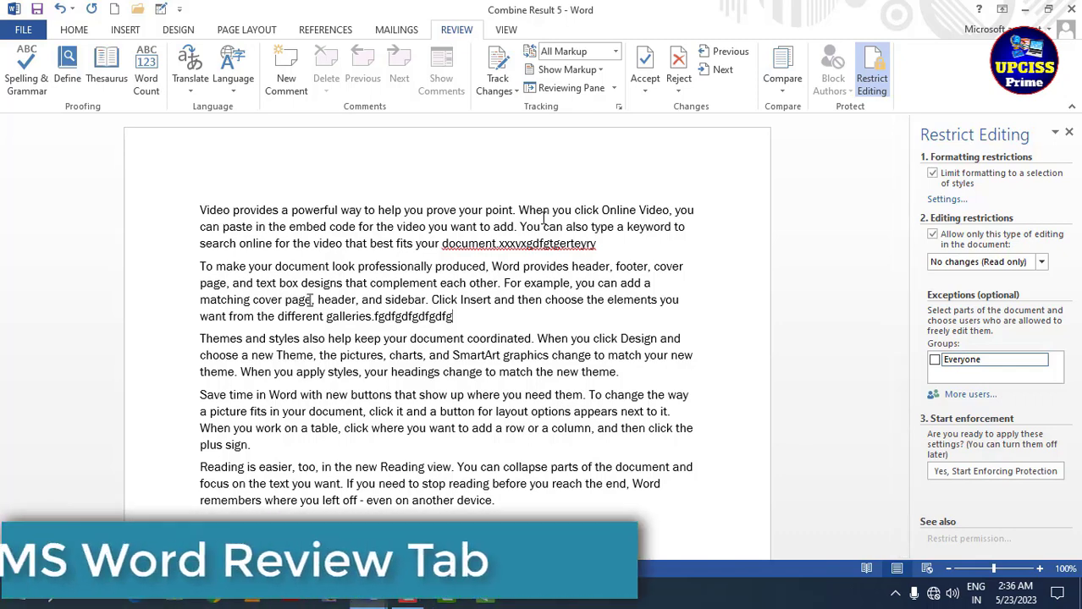
{"action": "left_click", "coordinate": [505, 30]}
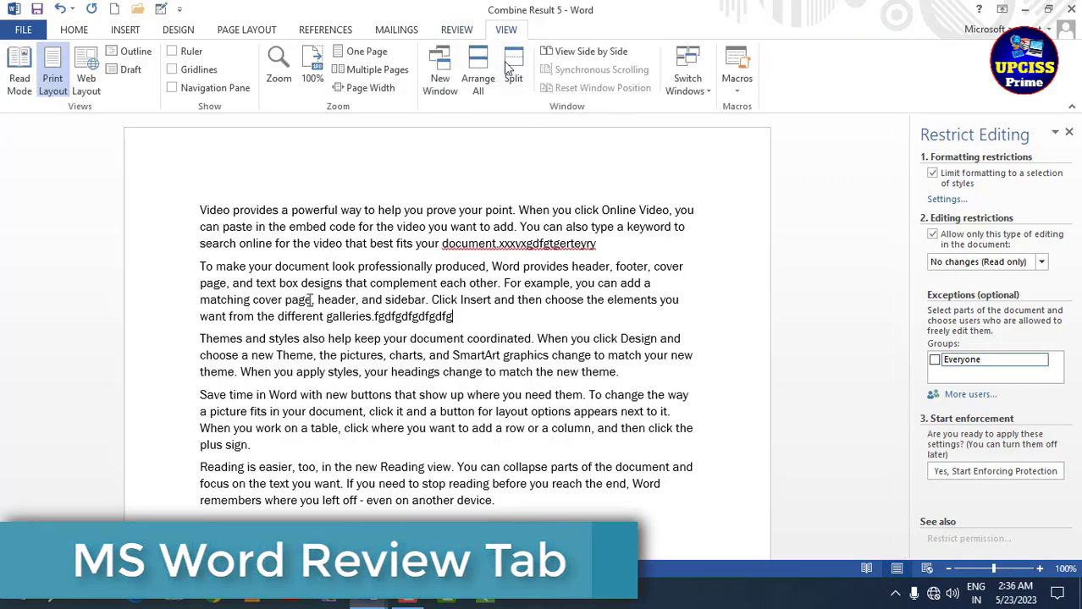